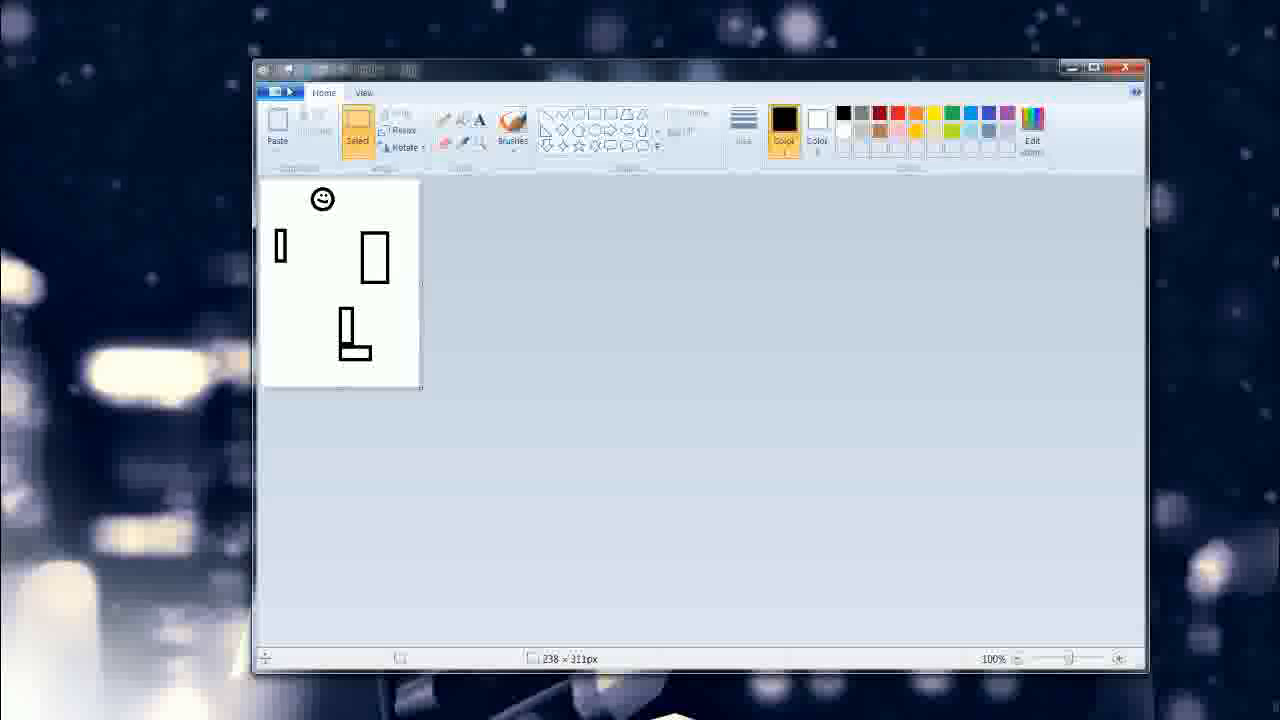
# Save the drawing to the desktop as a PNG named SpriteSheetasd.
pyautogui.click(277, 91)
pyautogui.click(506, 79)
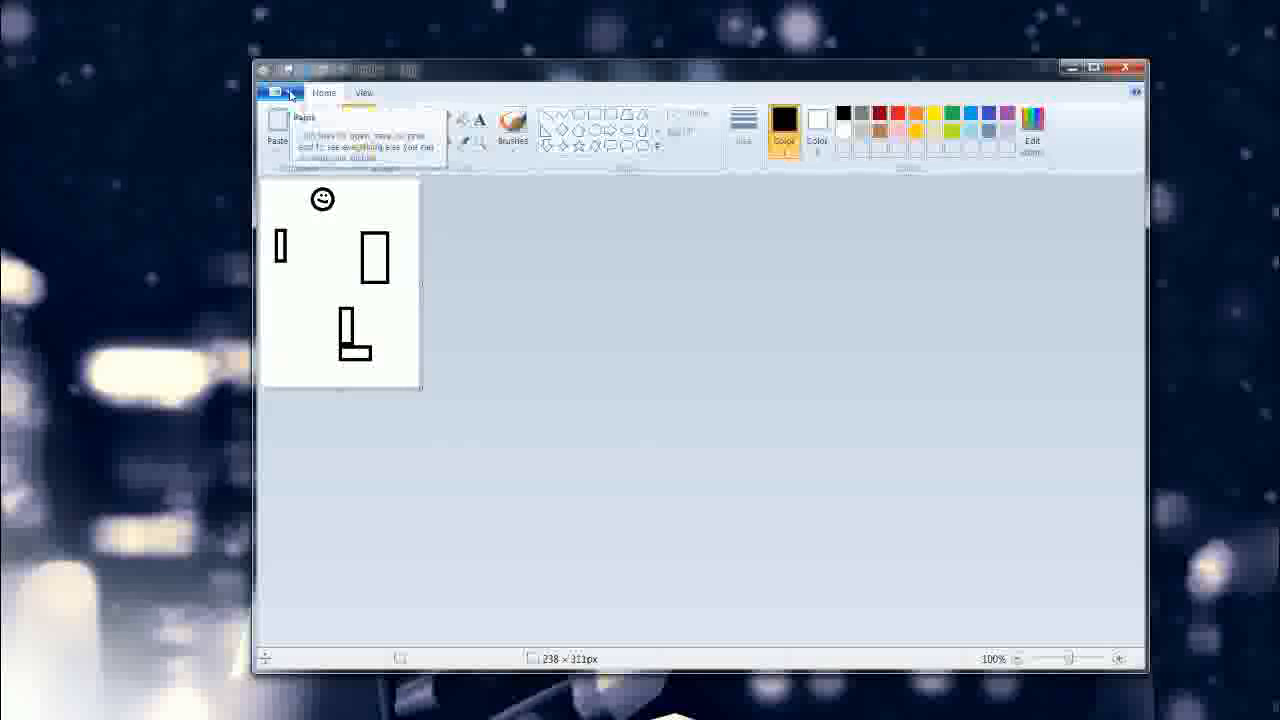
pyautogui.click(289, 93)
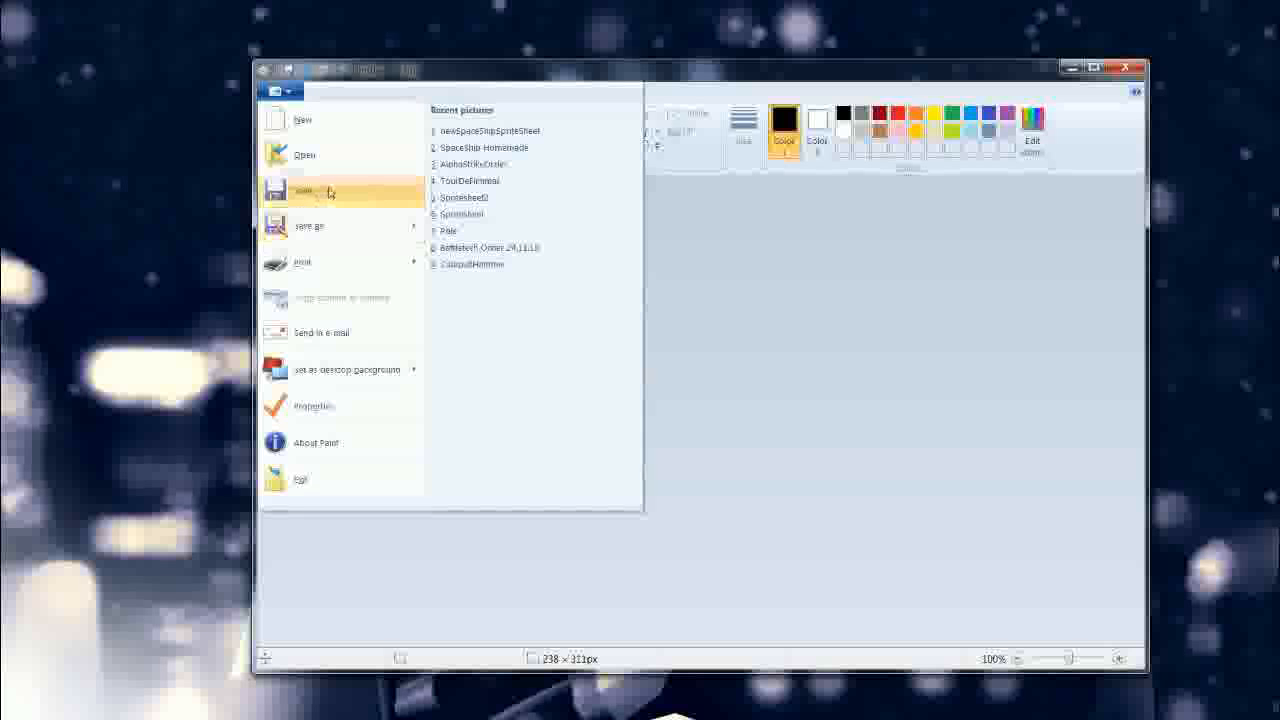
pyautogui.click(310, 227)
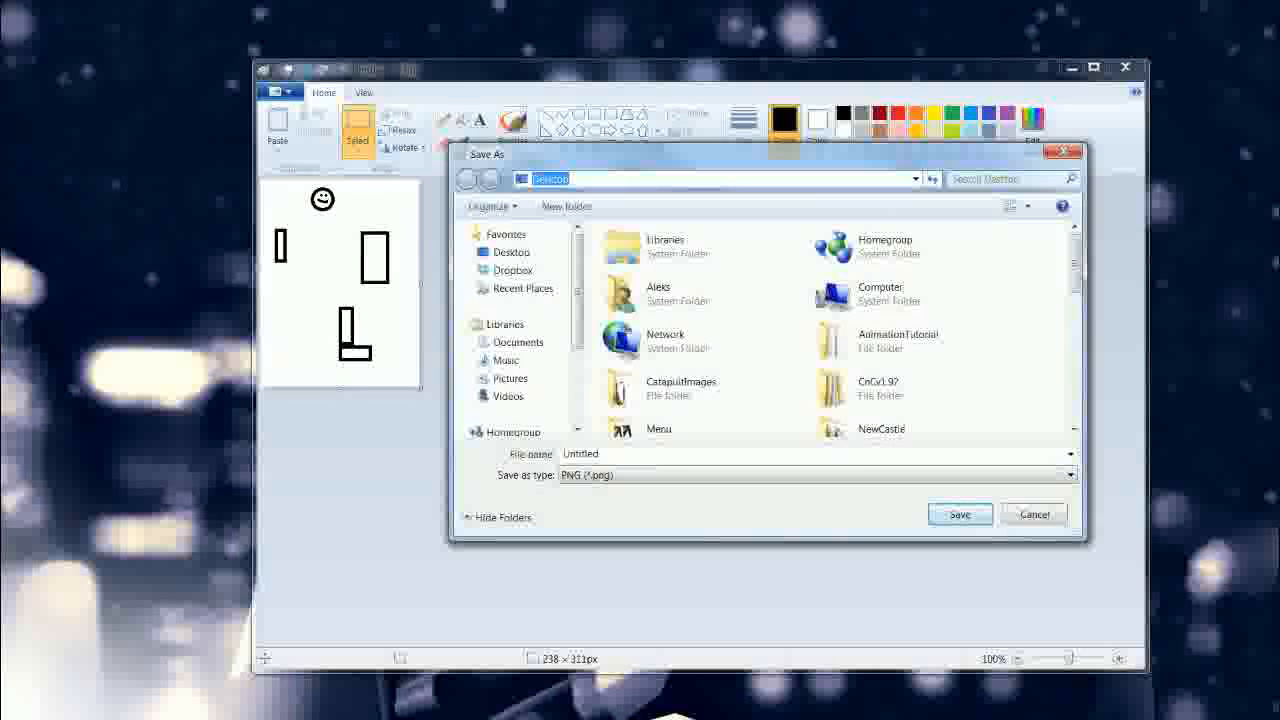
pyautogui.doubleClick(580, 453)
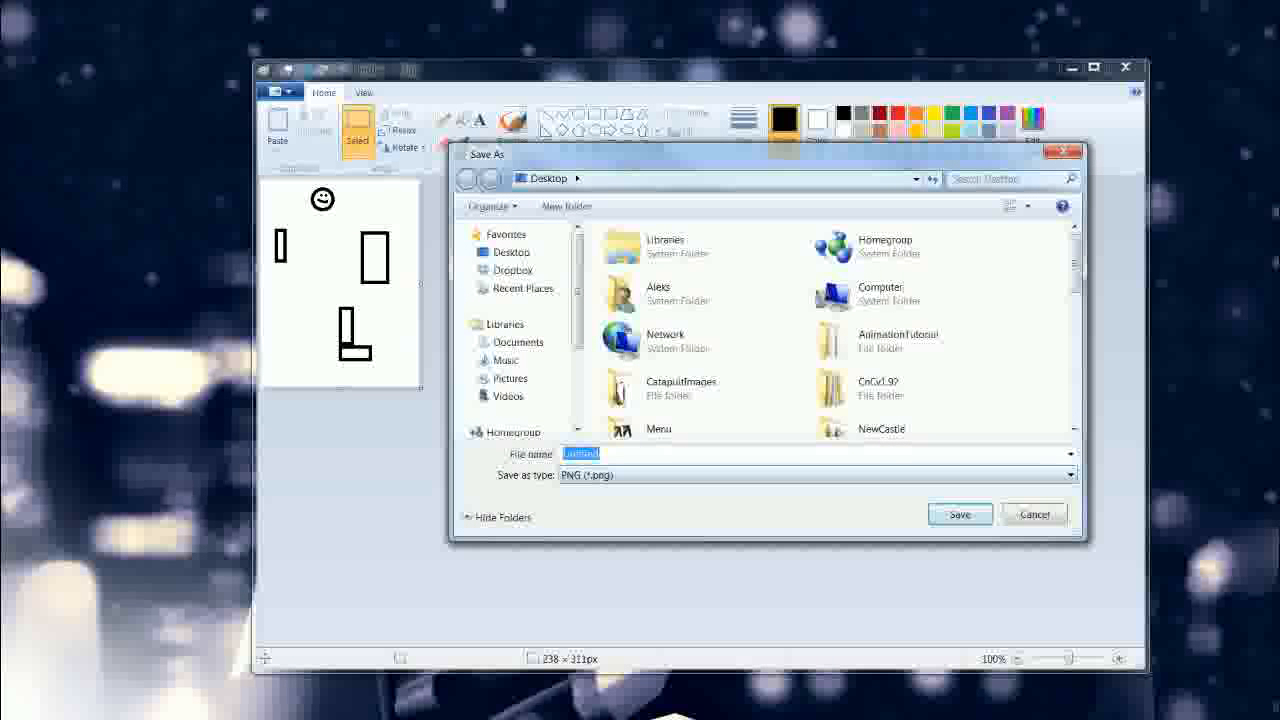
pyautogui.write('Sprite')
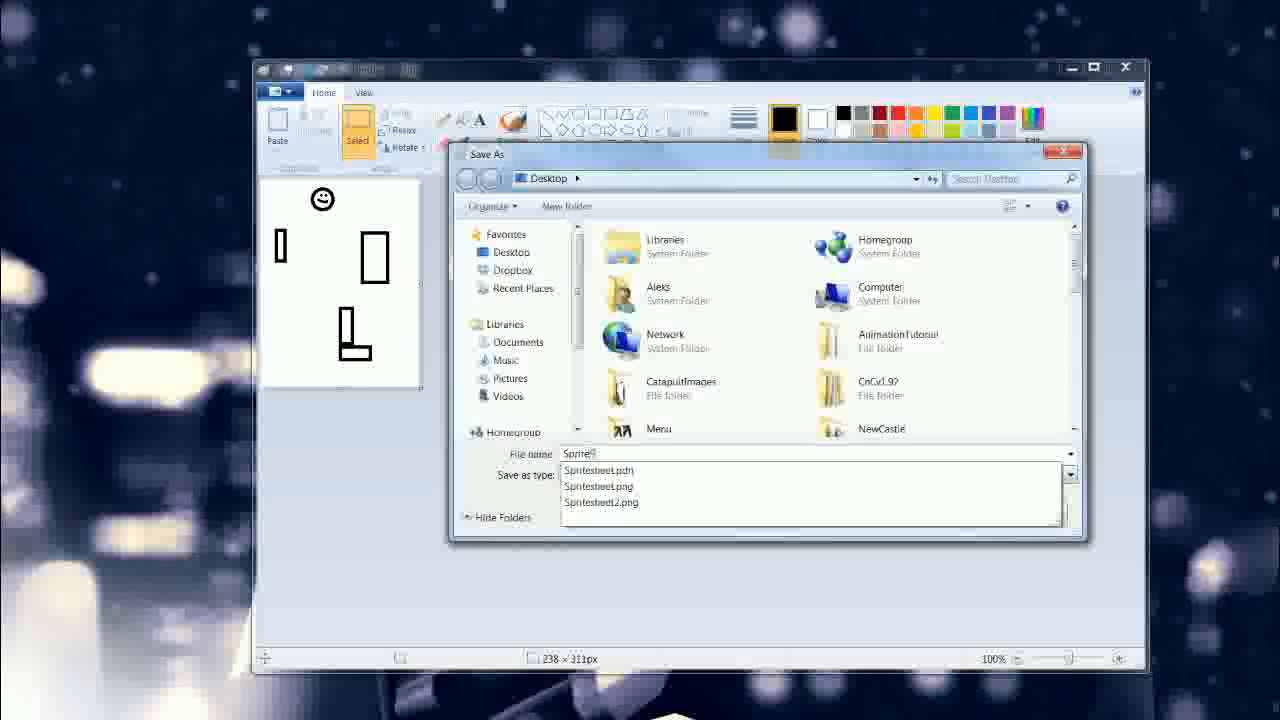
pyautogui.press('Return')
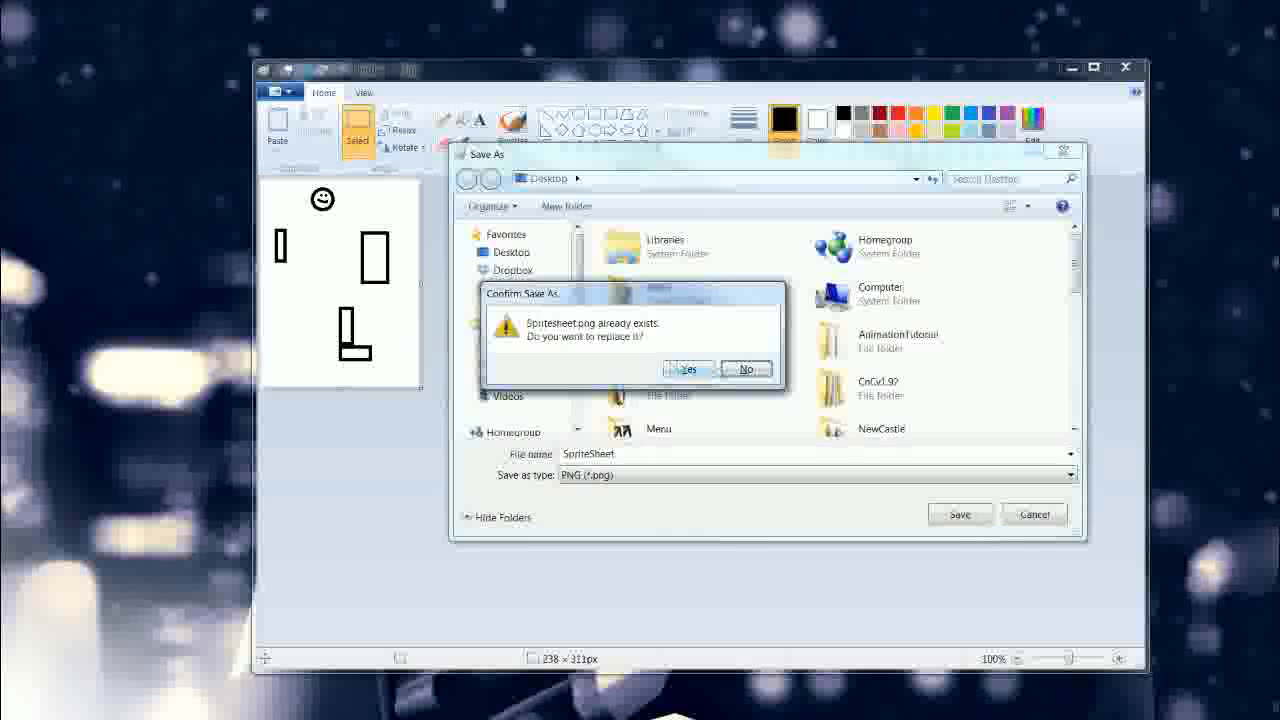
pyautogui.click(676, 369)
pyautogui.press('End')
pyautogui.write('asd')
pyautogui.click(979, 512)
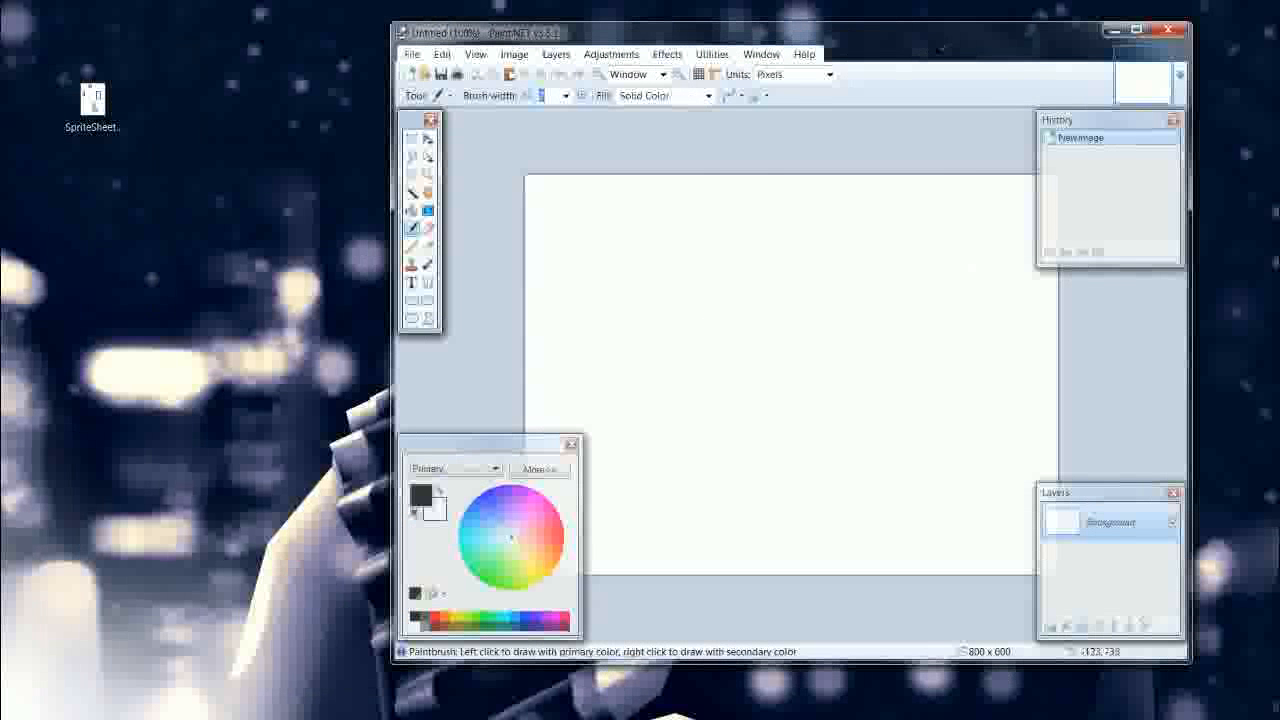
# Open the saved sprite sheet image in Paint.NET and erase the white background around the body parts with the Magic Wand.
pyautogui.moveTo(78, 90); pyautogui.dragTo(769, 366)
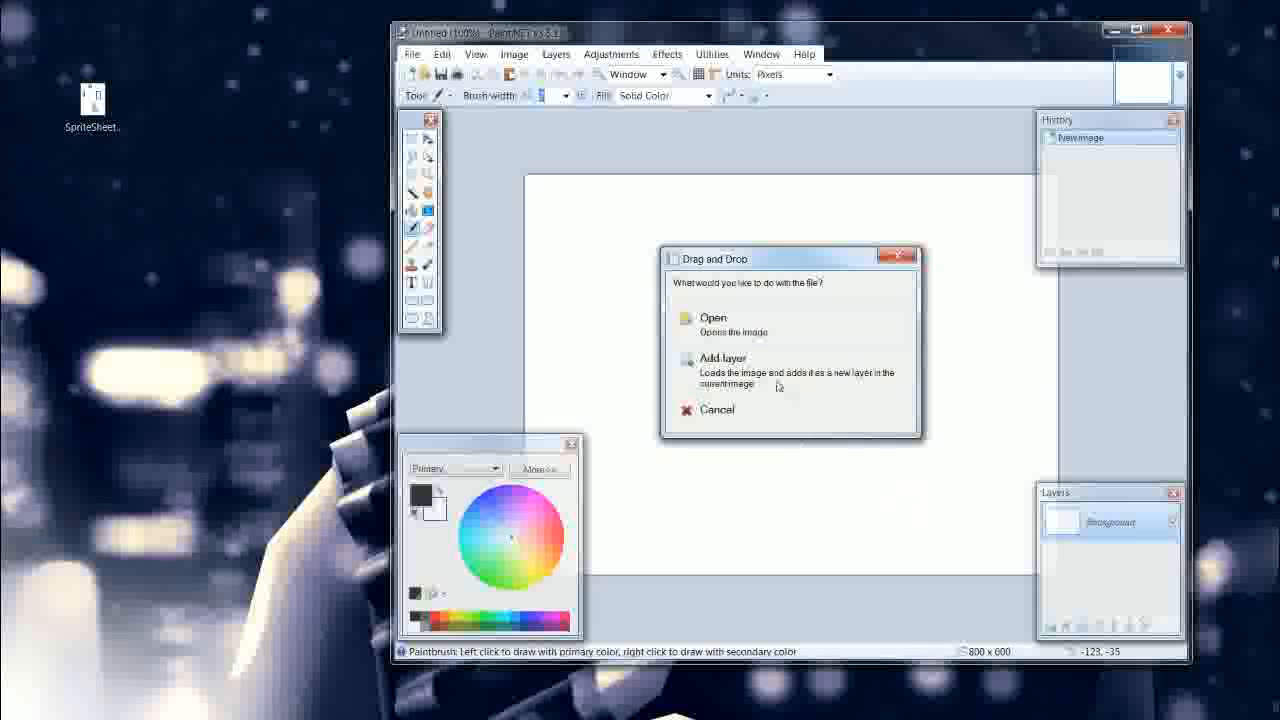
pyautogui.click(722, 320)
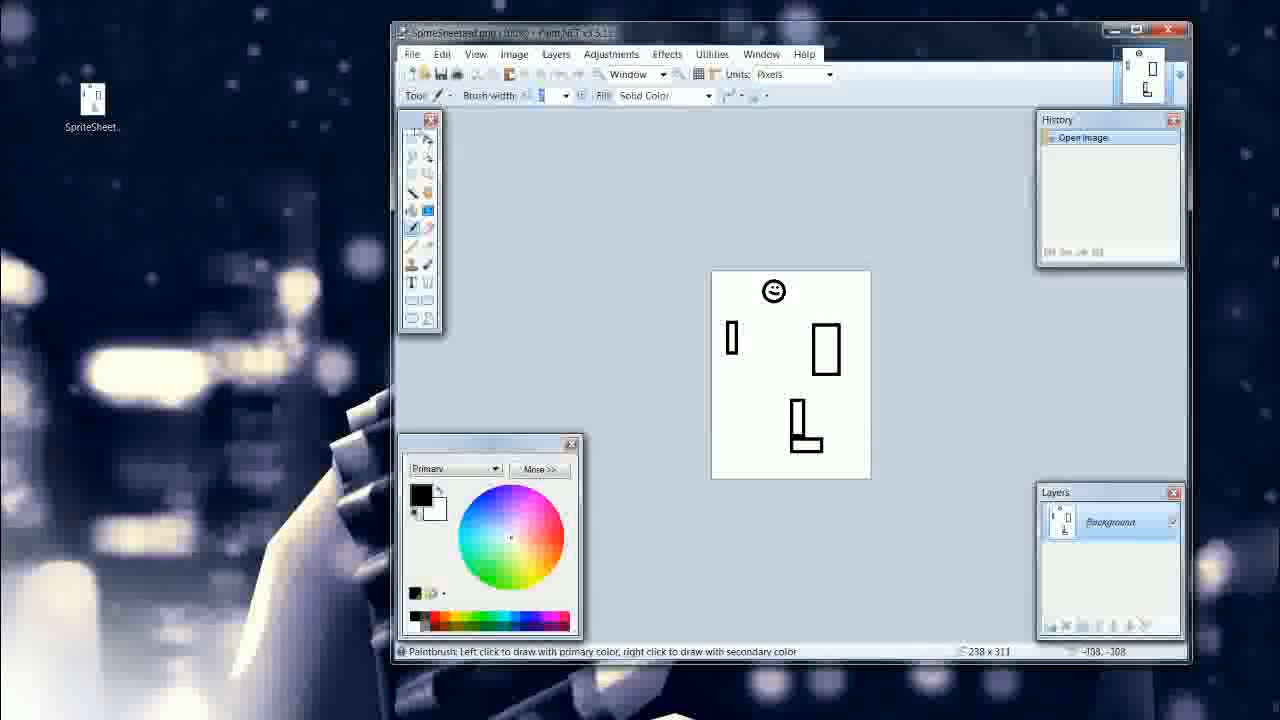
pyautogui.click(412, 192)
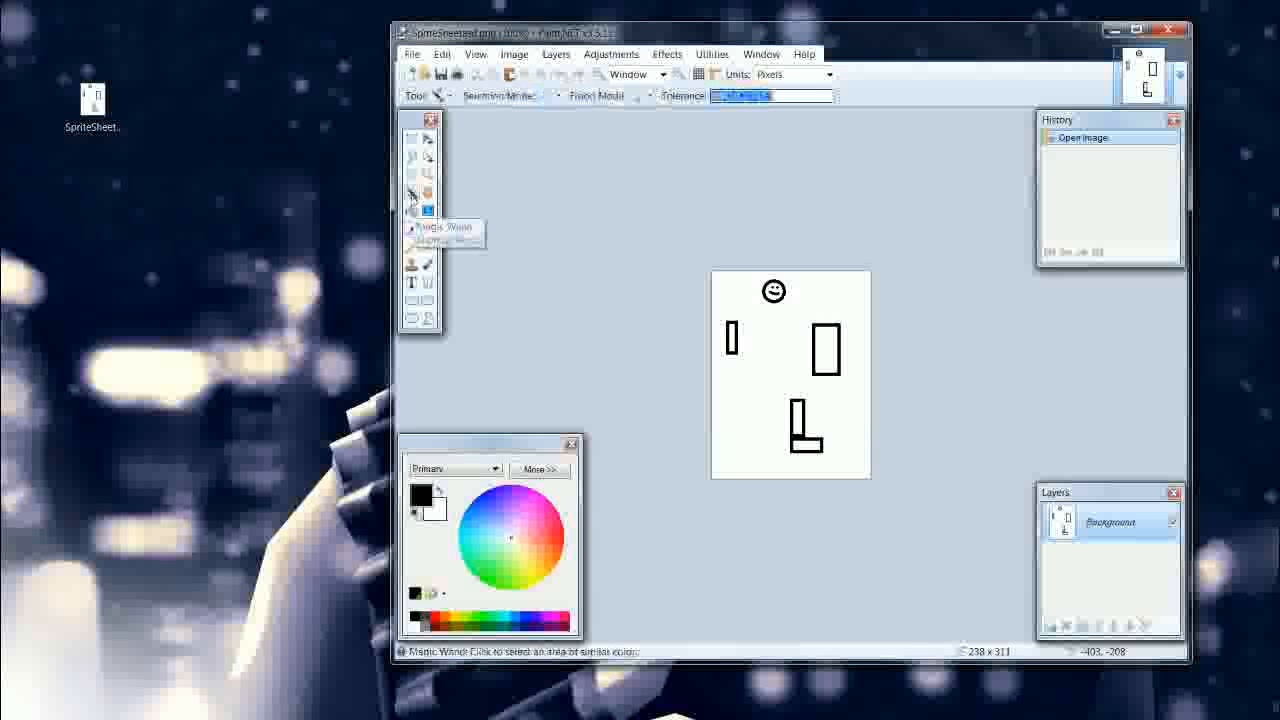
pyautogui.click(755, 356)
pyautogui.press('Delete')
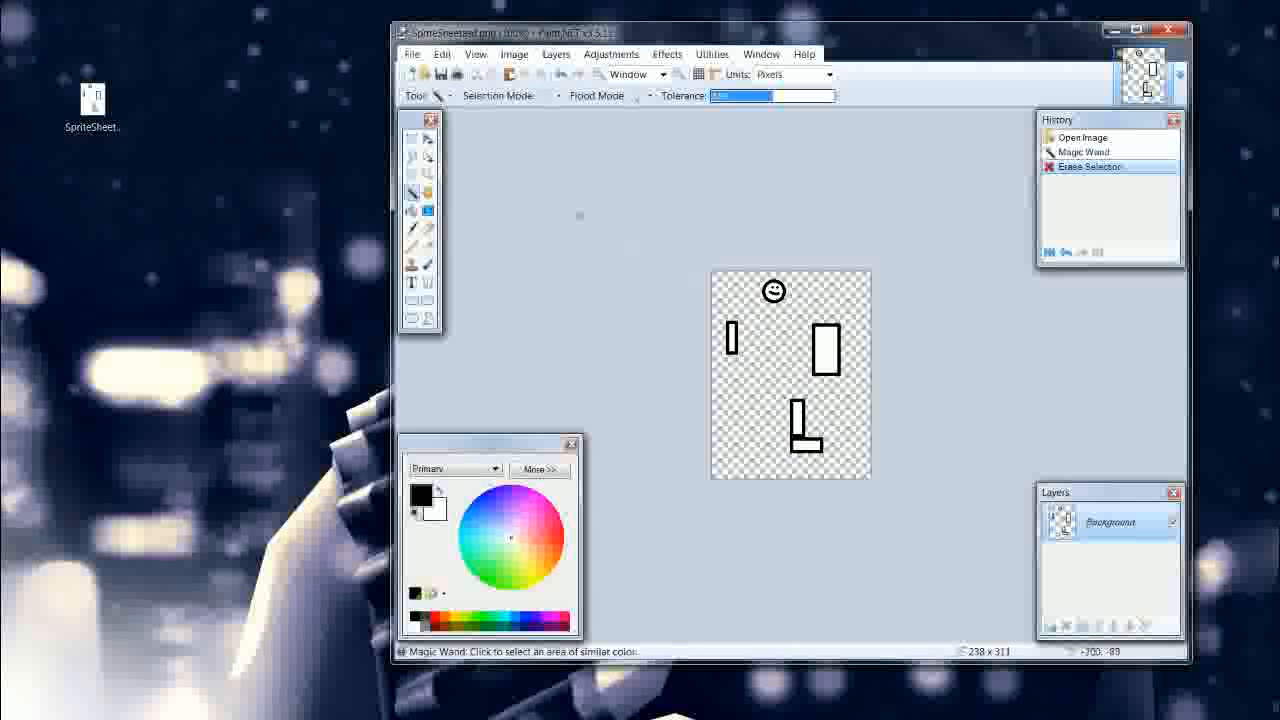
# Fill the torso rectangle with red, and the arm and upper leg with blue, using the Paint Bucket.
pyautogui.keyDown('ctrl'); pyautogui.scroll(5, 831, 316); pyautogui.keyUp('ctrl')
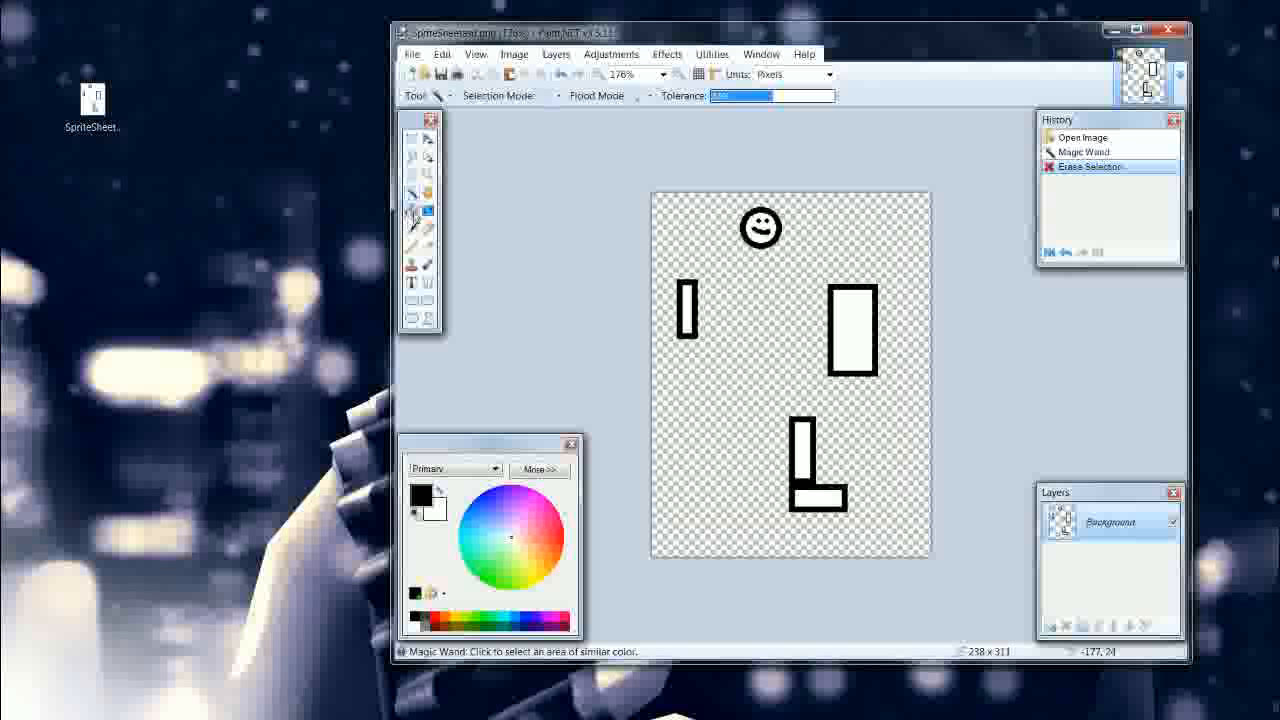
pyautogui.click(411, 210)
pyautogui.click(557, 541)
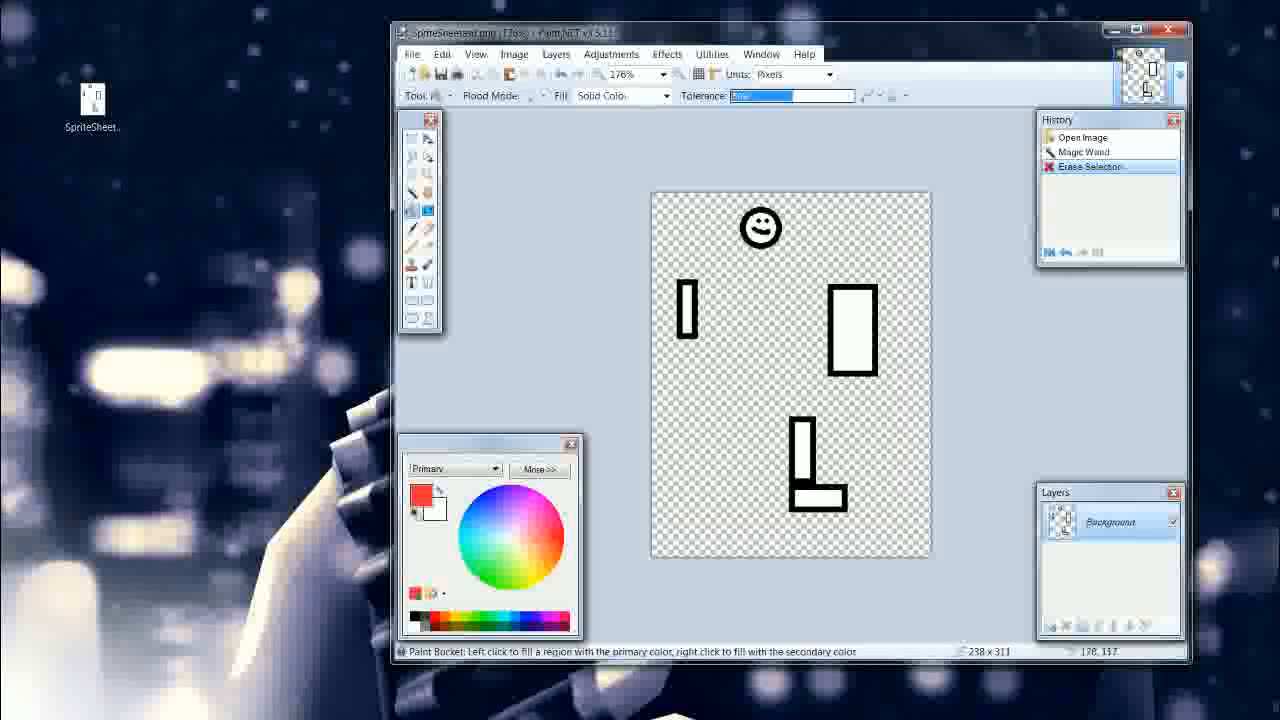
pyautogui.click(858, 350)
pyautogui.click(486, 509)
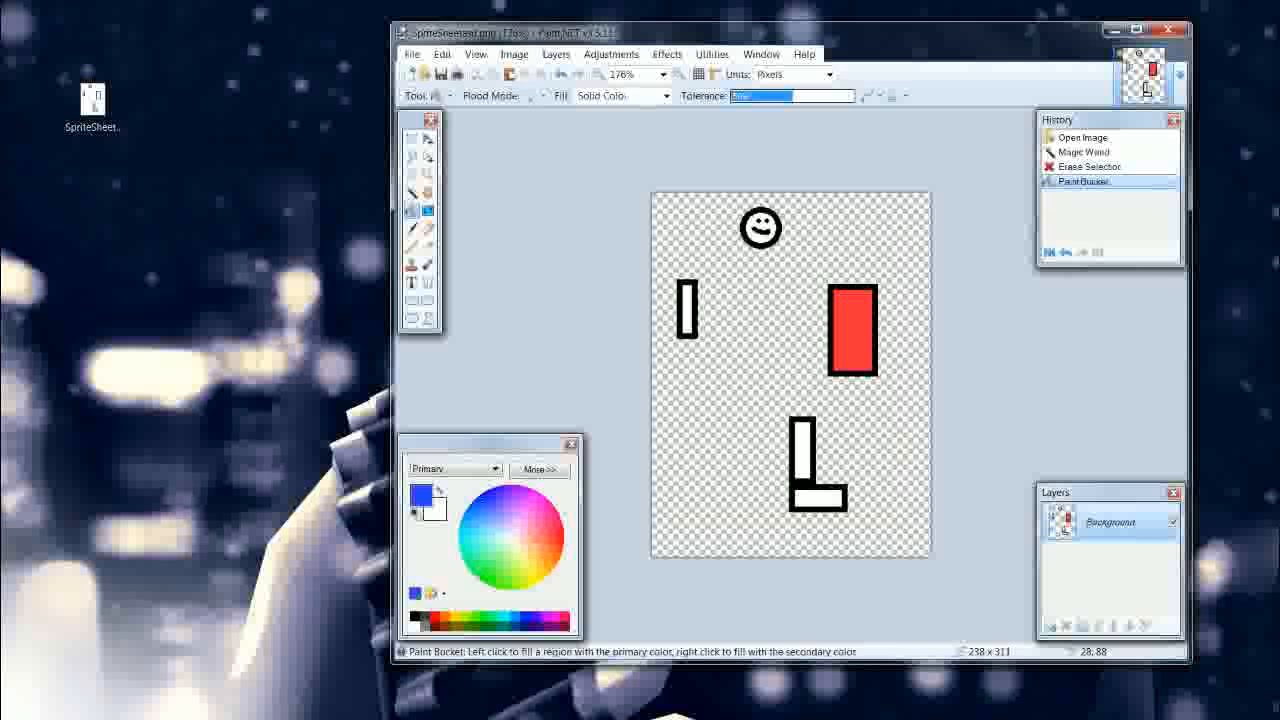
pyautogui.click(687, 309)
pyautogui.click(803, 450)
# Fill the foot with dark grey and the smiley head with yellow.
pyautogui.moveTo(475, 530); pyautogui.dragTo(479, 575)
pyautogui.click(427, 620)
pyautogui.click(421, 625)
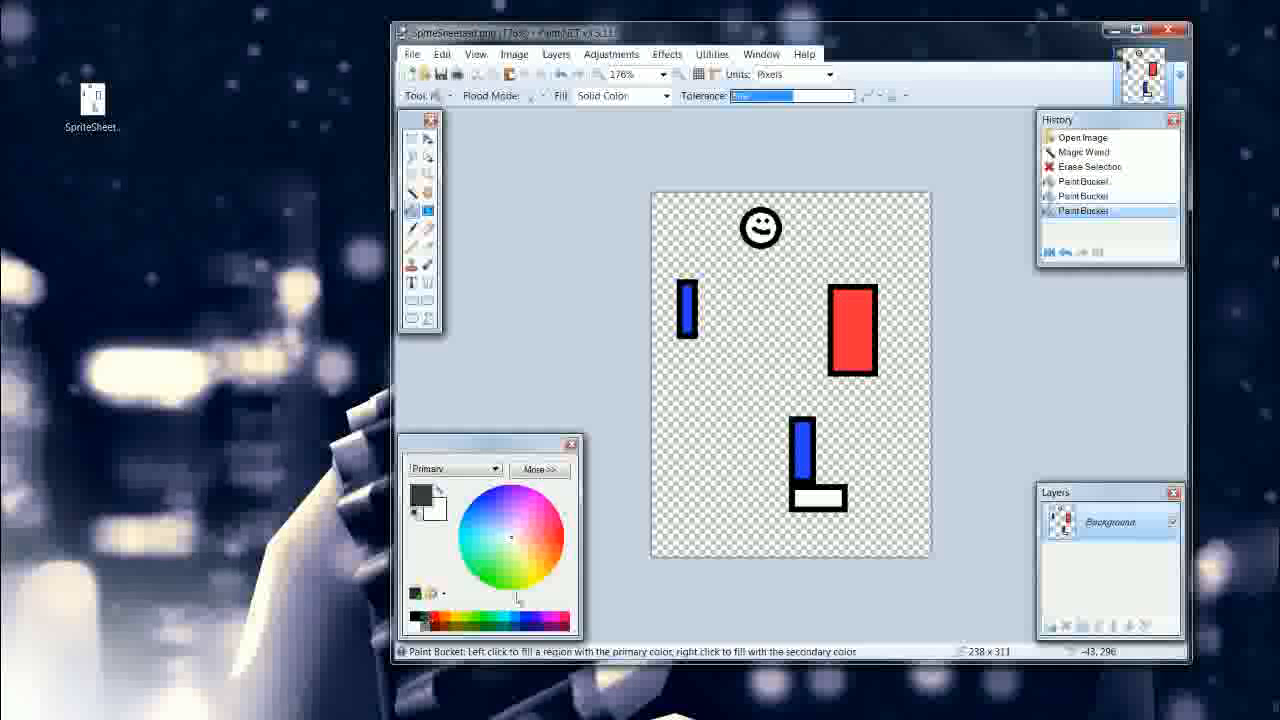
pyautogui.click(818, 497)
pyautogui.moveTo(513, 510); pyautogui.dragTo(517, 576)
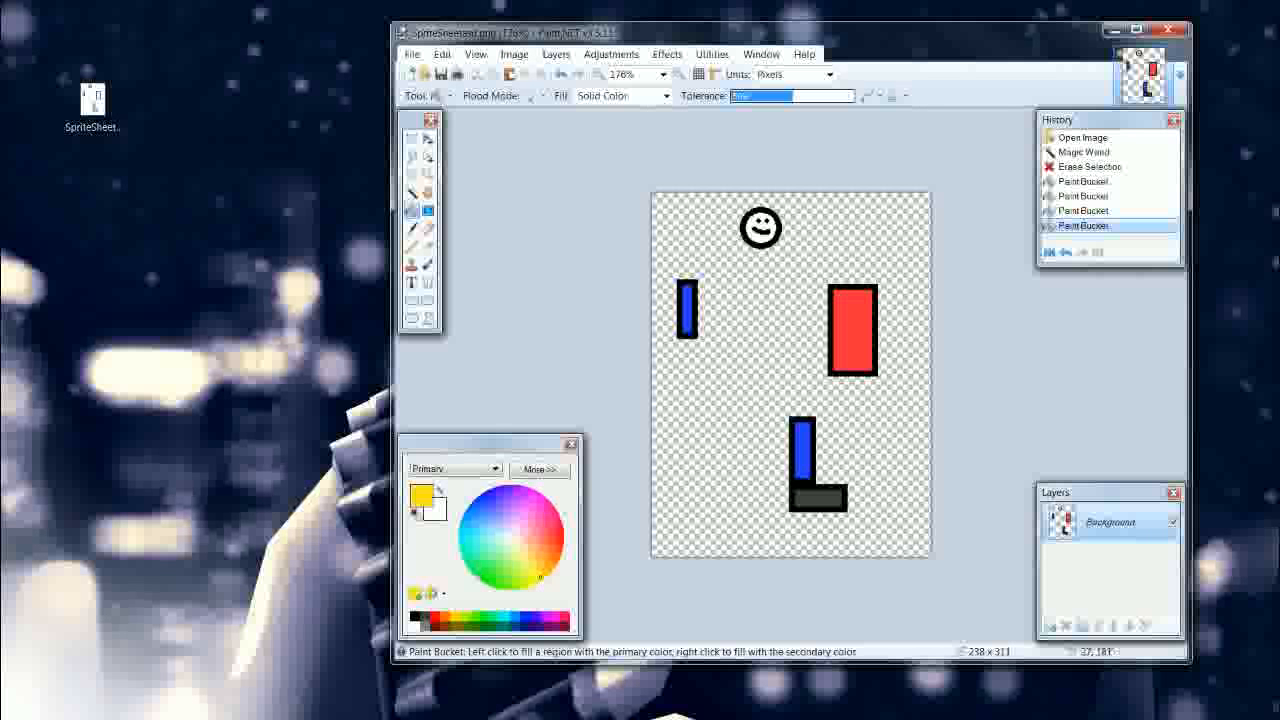
pyautogui.click(751, 225)
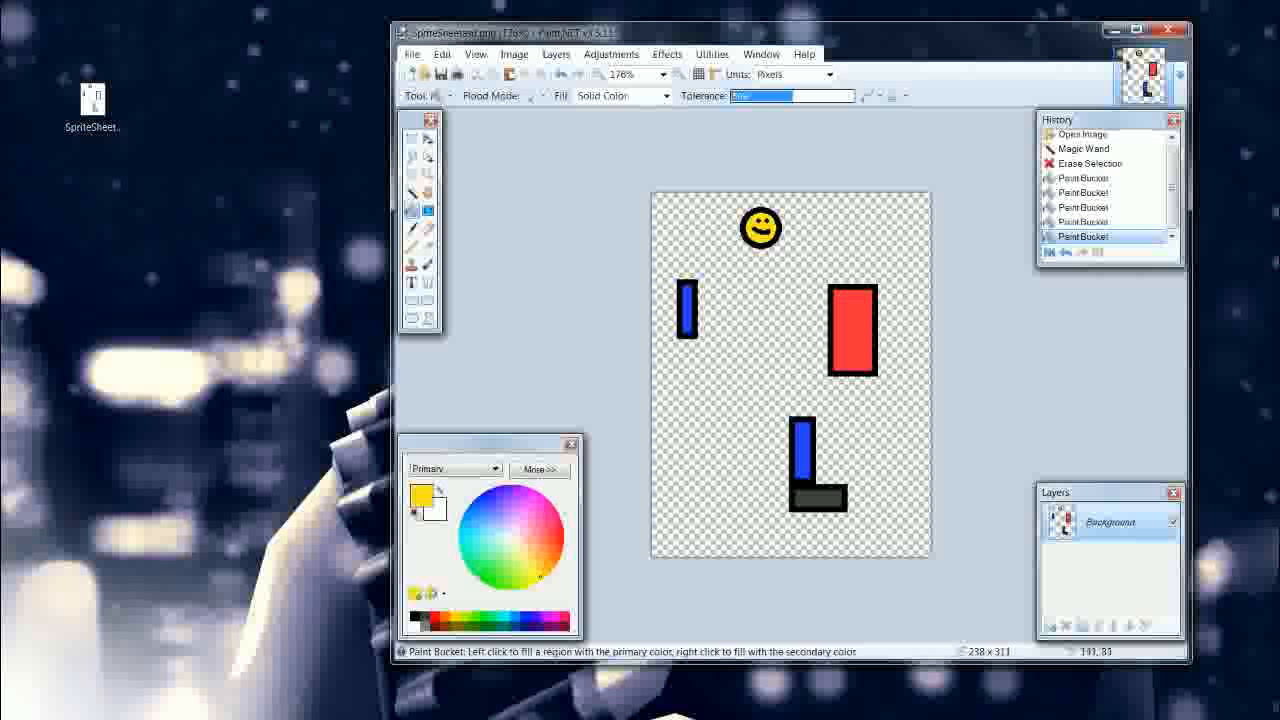
# Outline the head, arm, torso and leg one after another with rectangular selections.
pyautogui.keyDown('ctrl'); pyautogui.scroll(-2, 791, 374); pyautogui.keyUp('ctrl')
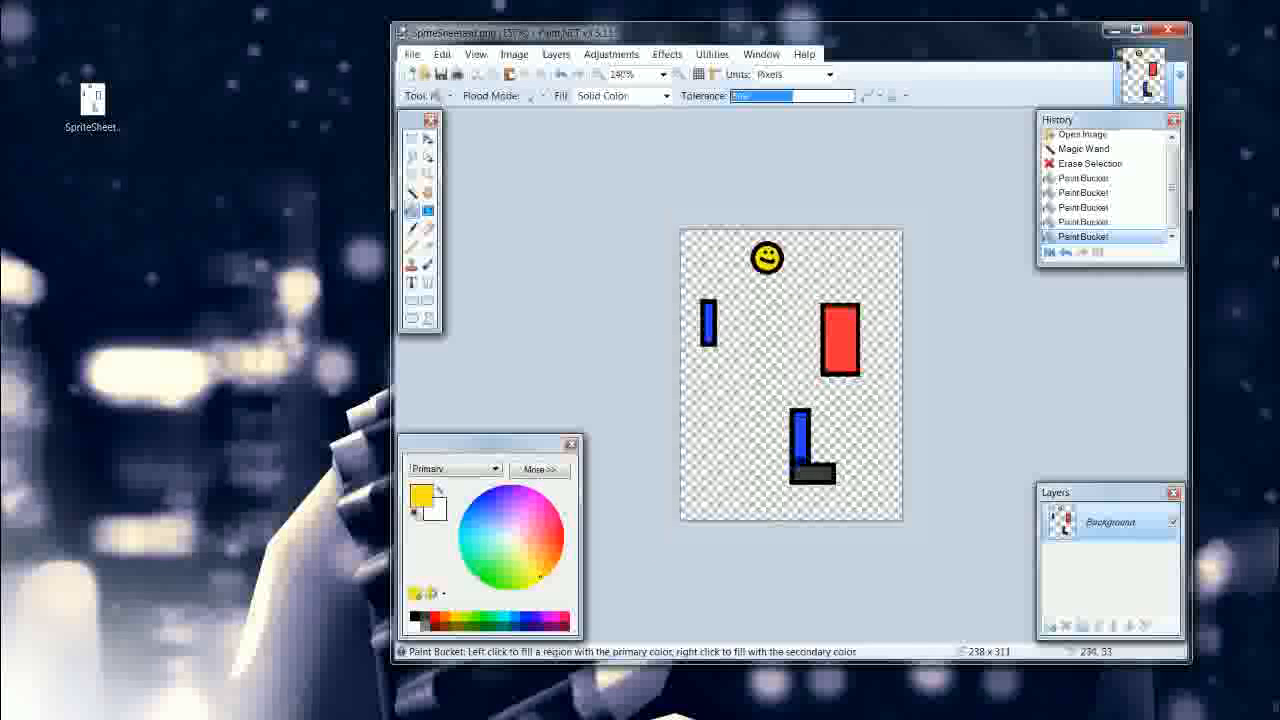
pyautogui.click(412, 55)
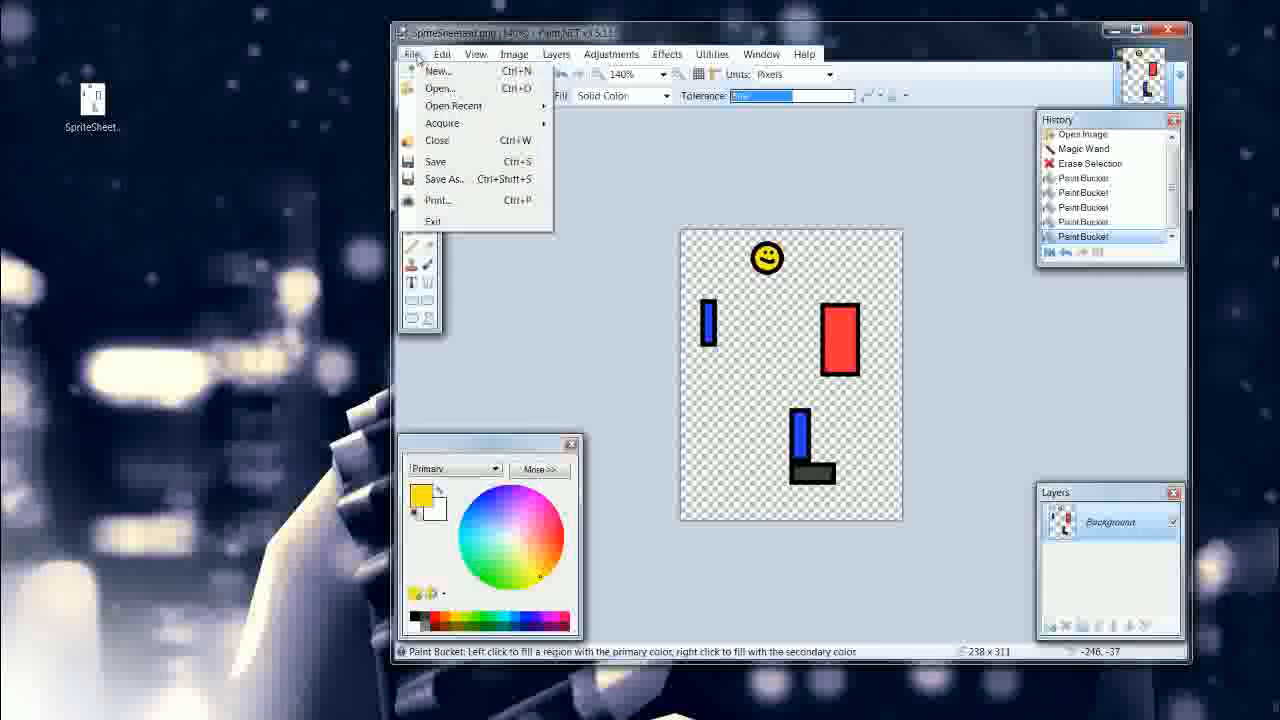
pyautogui.click(533, 36)
pyautogui.moveTo(533, 36); pyautogui.dragTo(496, 30)
pyautogui.press('s')
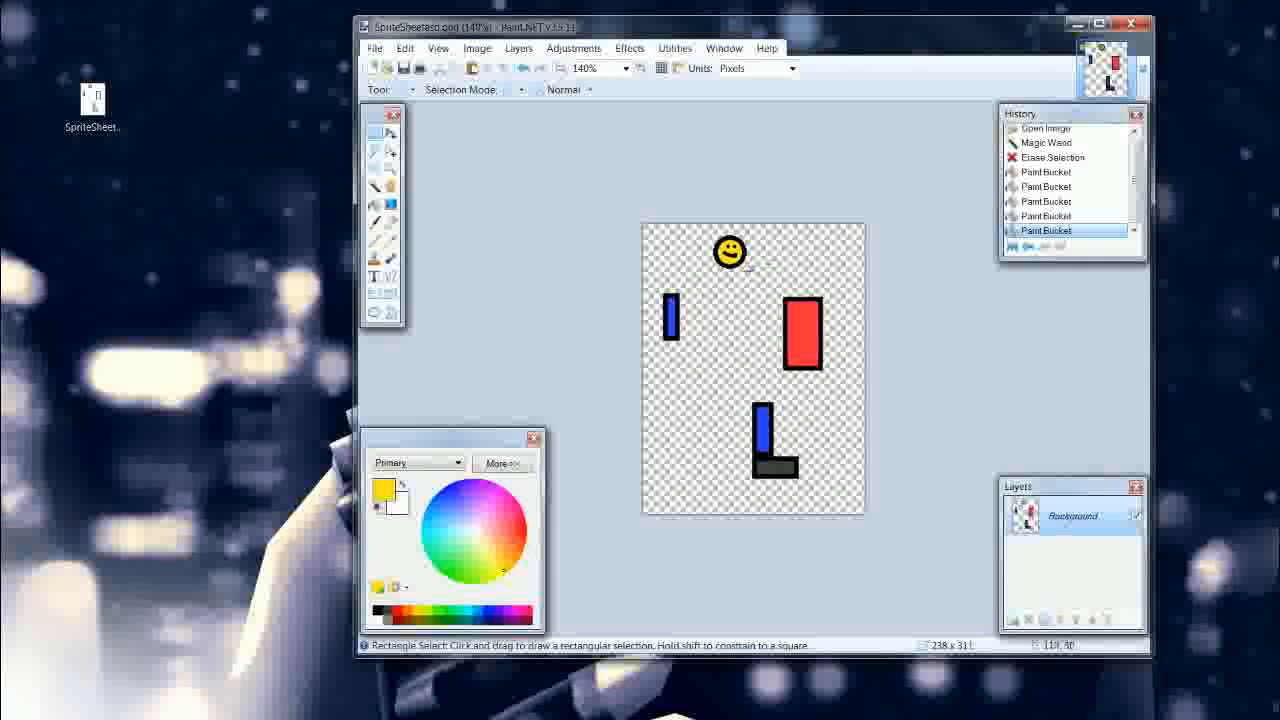
pyautogui.moveTo(761, 272); pyautogui.dragTo(698, 227)
pyautogui.moveTo(686, 288); pyautogui.dragTo(654, 355)
pyautogui.moveTo(837, 391); pyautogui.dragTo(772, 283)
pyautogui.click(814, 246)
pyautogui.moveTo(734, 393); pyautogui.dragTo(817, 488)
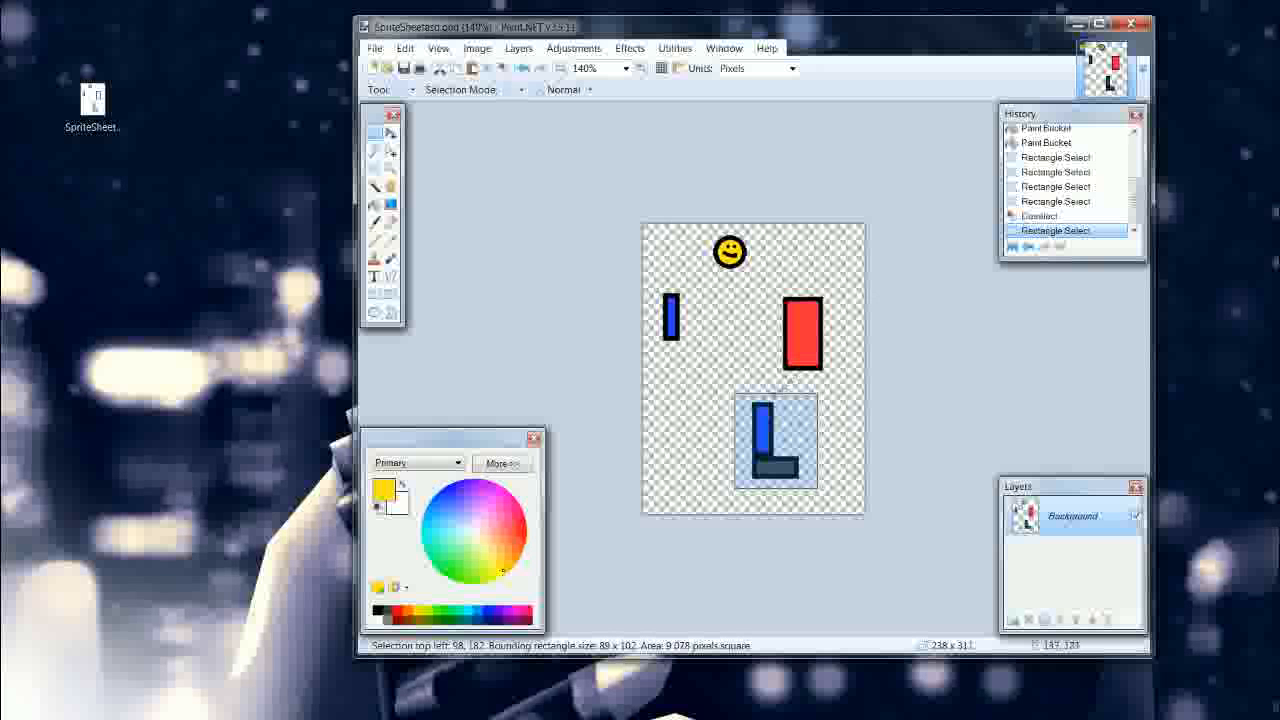
# Copy and paste the blue arm, move the duplicate below the head, and undo the move.
pyautogui.moveTo(688, 360)
pyautogui.mouseDown()
pyautogui.moveTo(655, 281)
pyautogui.moveTo(680, 300)
pyautogui.moveTo(683, 347)
pyautogui.mouseUp()
pyautogui.moveTo(681, 290)
pyautogui.mouseDown()
pyautogui.moveTo(652, 360)
pyautogui.moveTo(730, 304)
pyautogui.moveTo(676, 312)
pyautogui.moveTo(650, 348)
pyautogui.moveTo(689, 304)
pyautogui.moveTo(730, 300)
pyautogui.moveTo(716, 283)
pyautogui.moveTo(731, 305)
pyautogui.mouseUp()
pyautogui.click(714, 354)
pyautogui.hotkey('ctrl', 'c')
pyautogui.hotkey('ctrl', 'v')
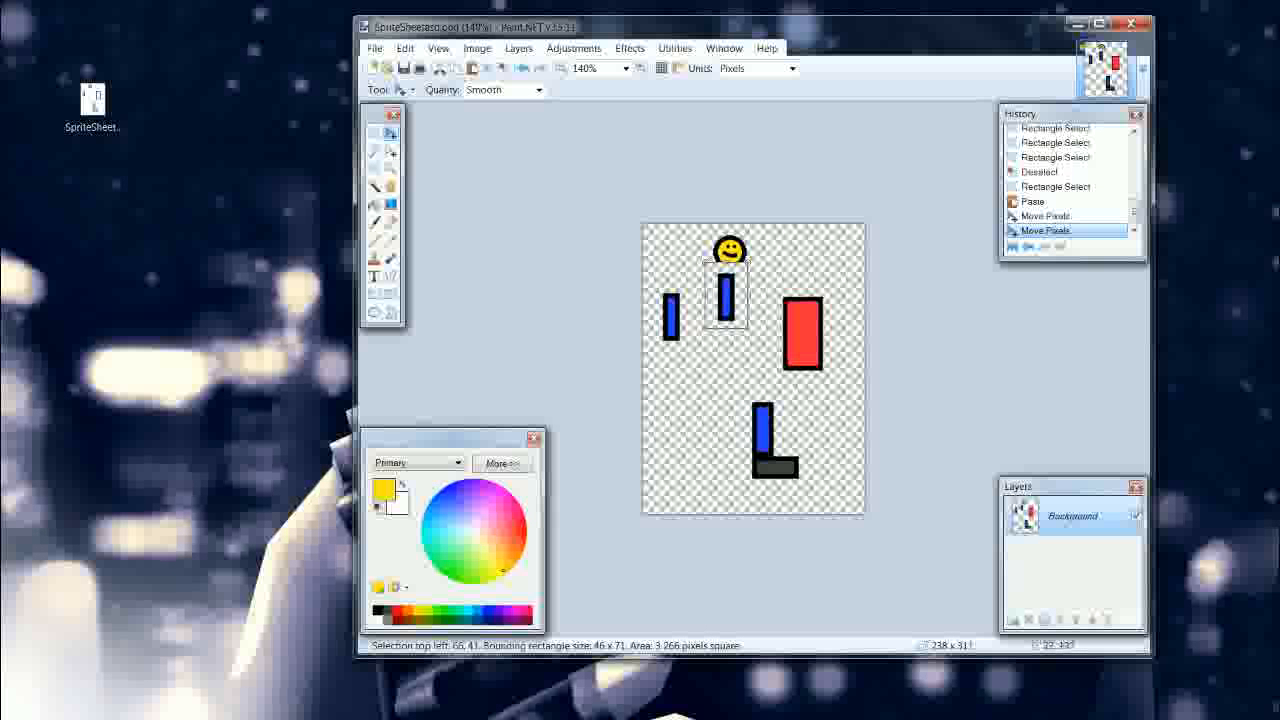
pyautogui.hotkey('ctrl', 'z')
pyautogui.hotkey('ctrl', 'z')
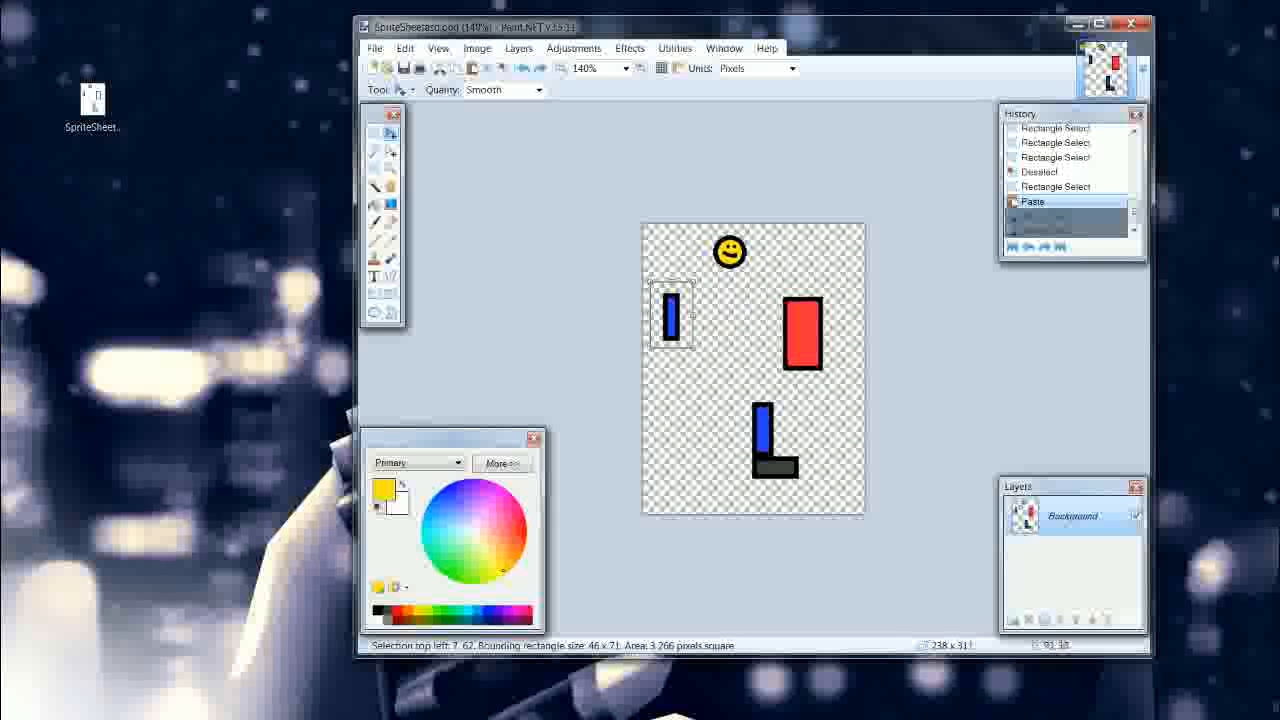
# Clear the selection and save the coloured sprite sheet over its PNG file.
pyautogui.click(375, 133)
pyautogui.moveTo(745, 235); pyautogui.dragTo(786, 272)
pyautogui.click(784, 264)
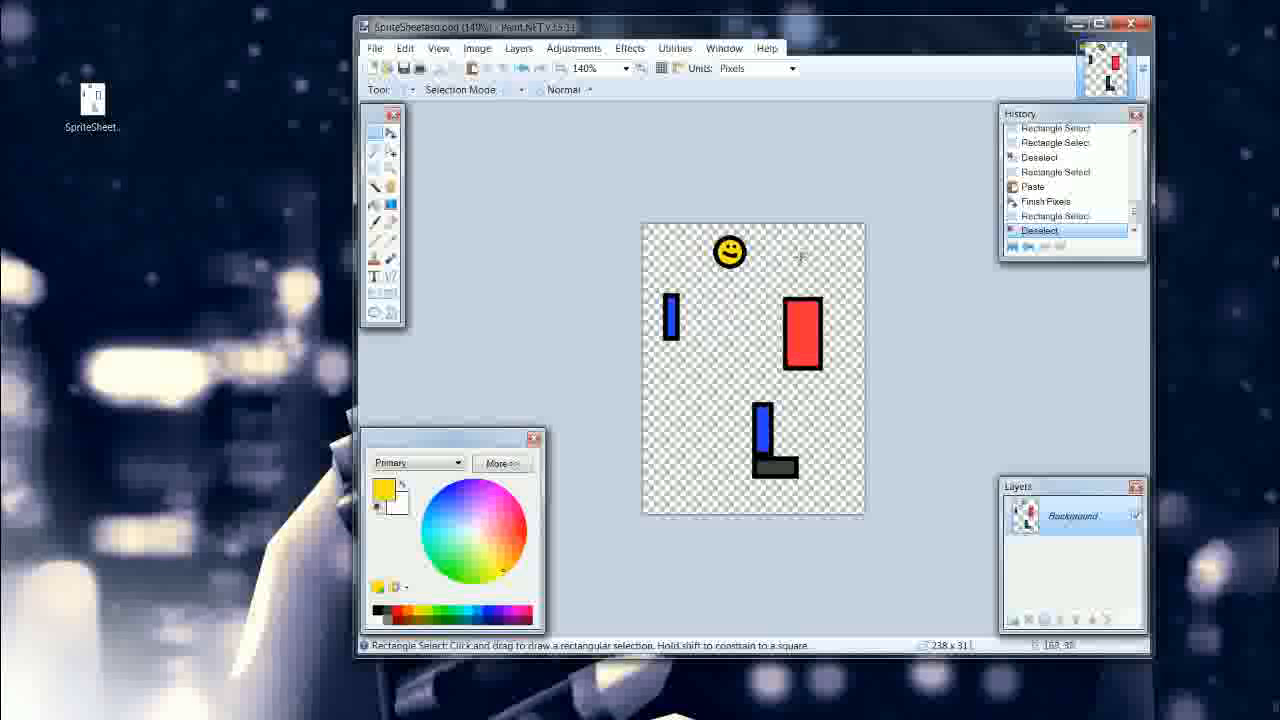
pyautogui.click(374, 48)
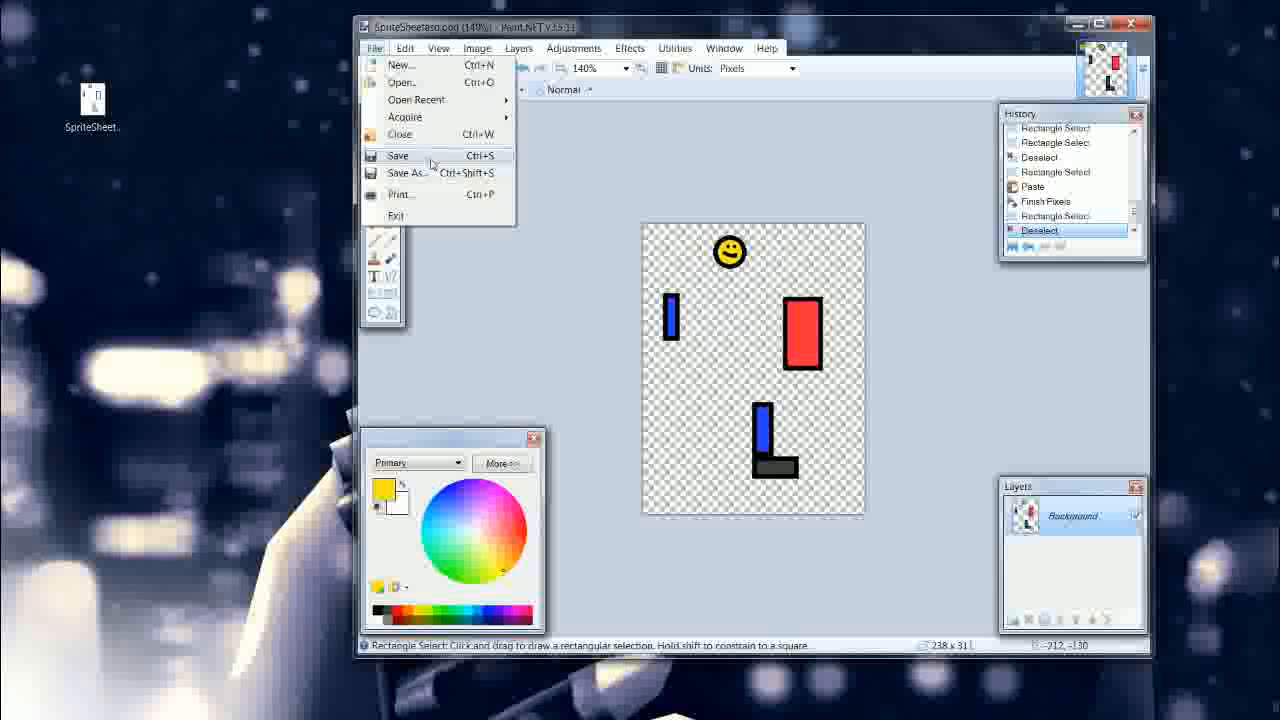
pyautogui.click(395, 158)
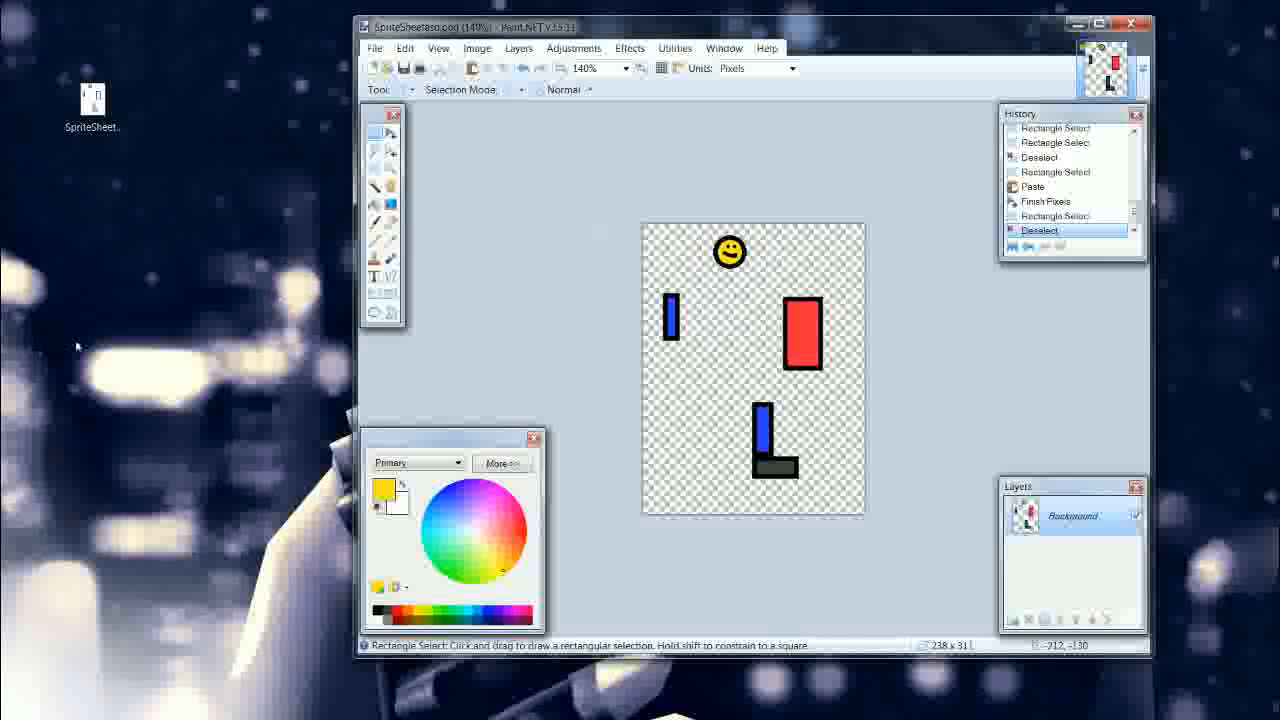
pyautogui.click(840, 502)
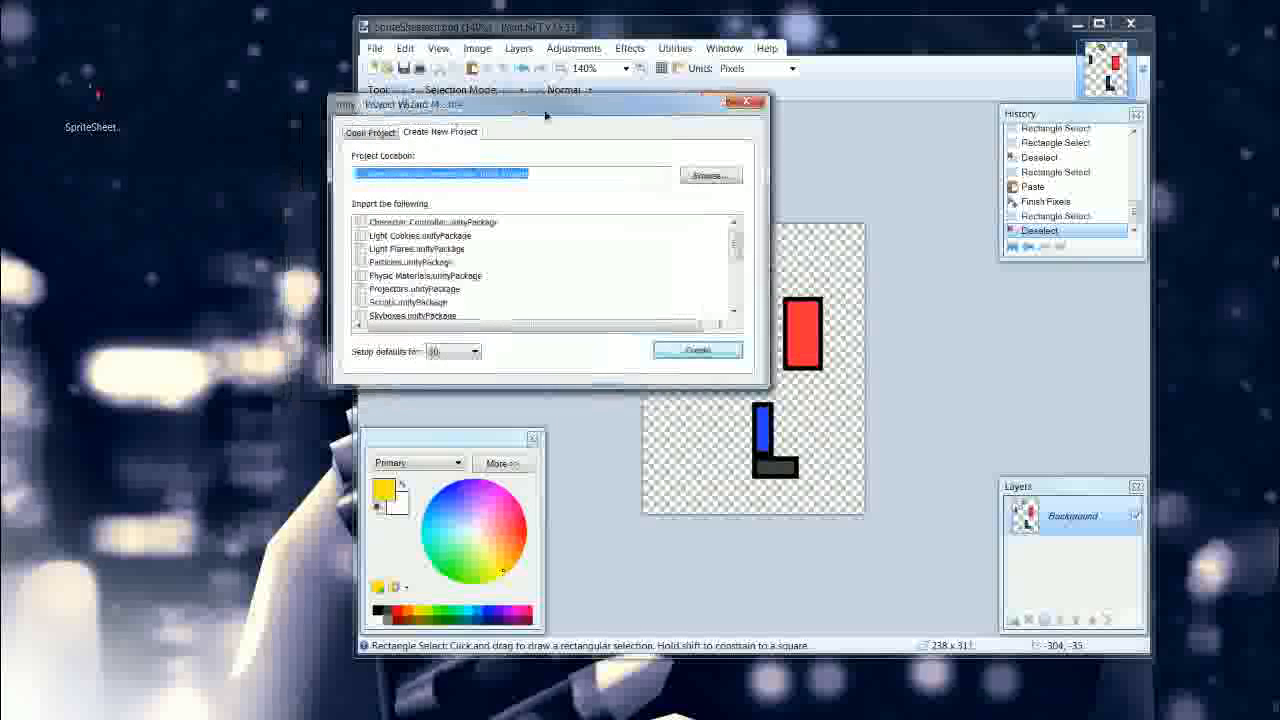
# In Unity's Project Wizard, clear the new project's location and set up its defaults for 2D.
pyautogui.moveTo(546, 114); pyautogui.dragTo(620, 117)
pyautogui.moveTo(618, 178); pyautogui.dragTo(340, 167)
pyautogui.press('BackSpace')
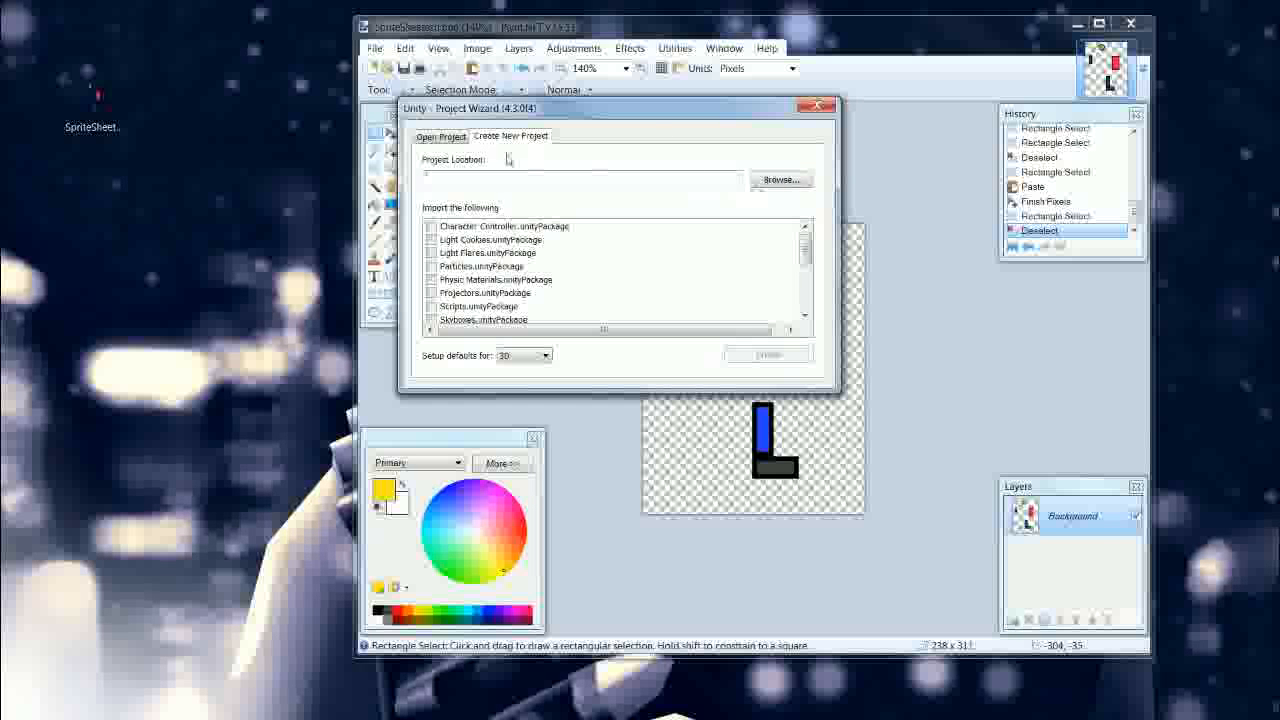
pyautogui.click(807, 181)
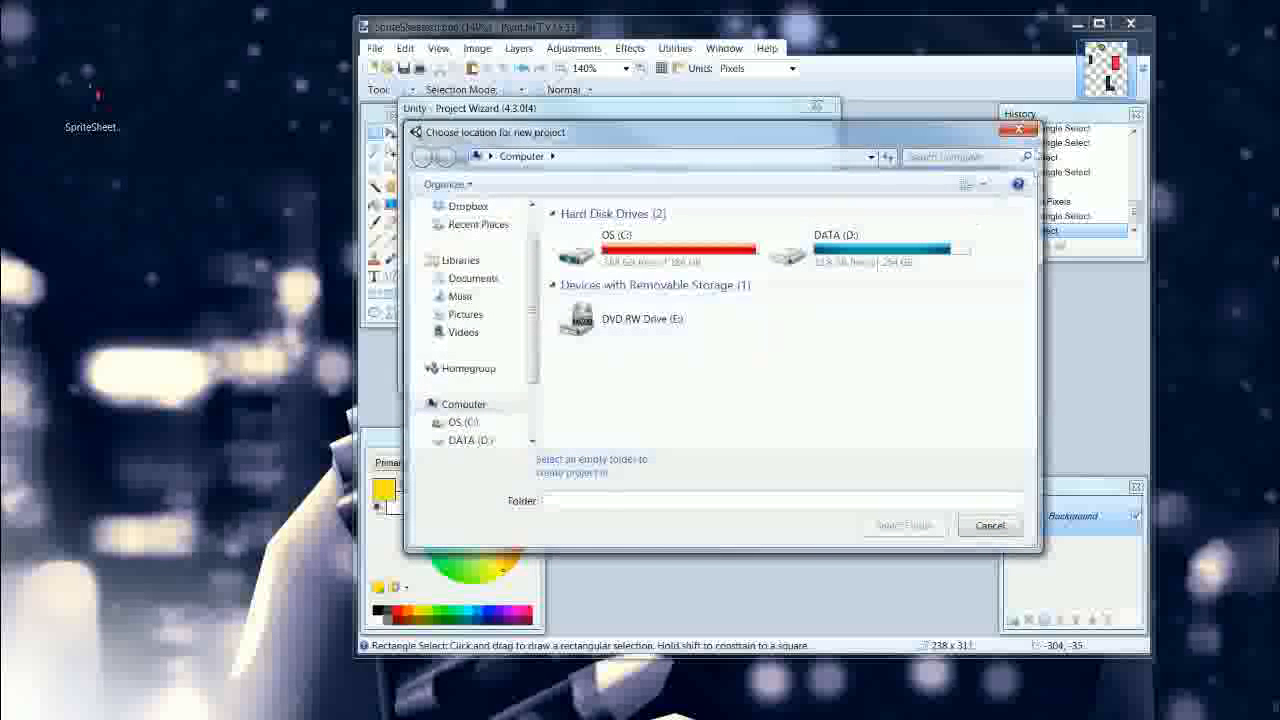
pyautogui.click(1012, 135)
pyautogui.moveTo(729, 117); pyautogui.dragTo(821, 147)
pyautogui.click(616, 386)
pyautogui.click(612, 399)
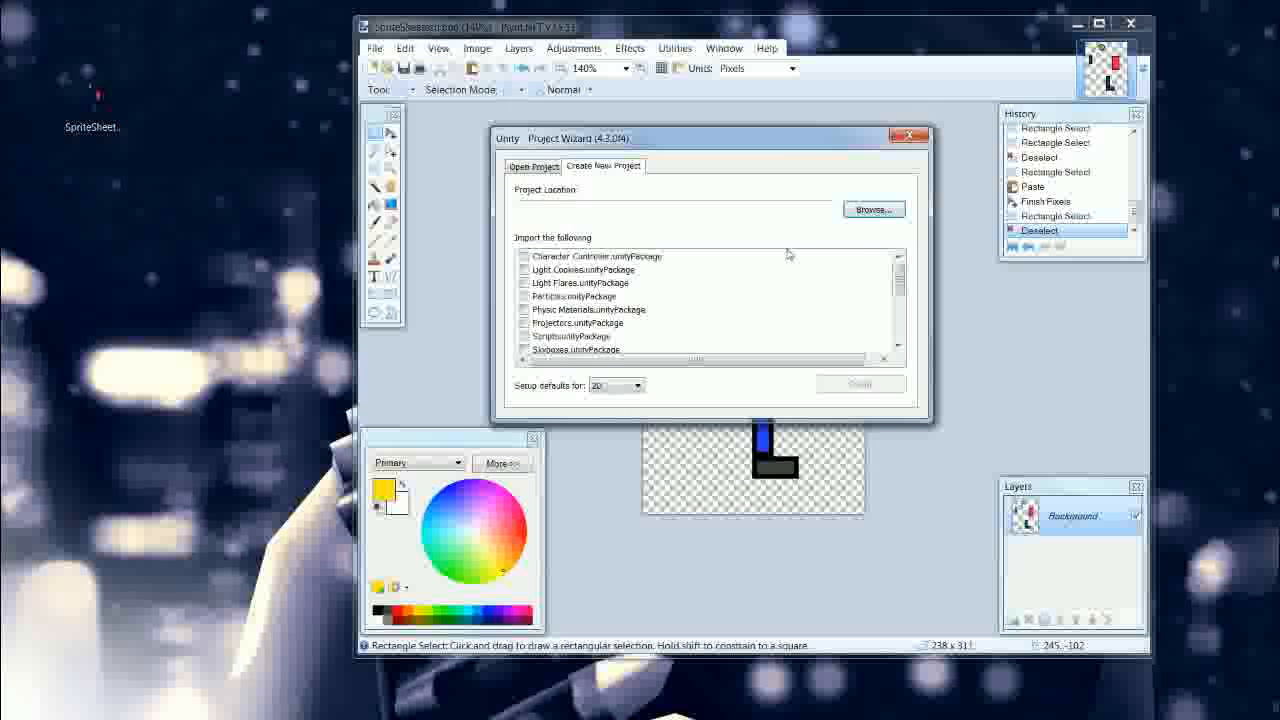
# Browse to the user's Desktop folder as the new project's location, copy its path, and close the folder chooser.
pyautogui.click(872, 212)
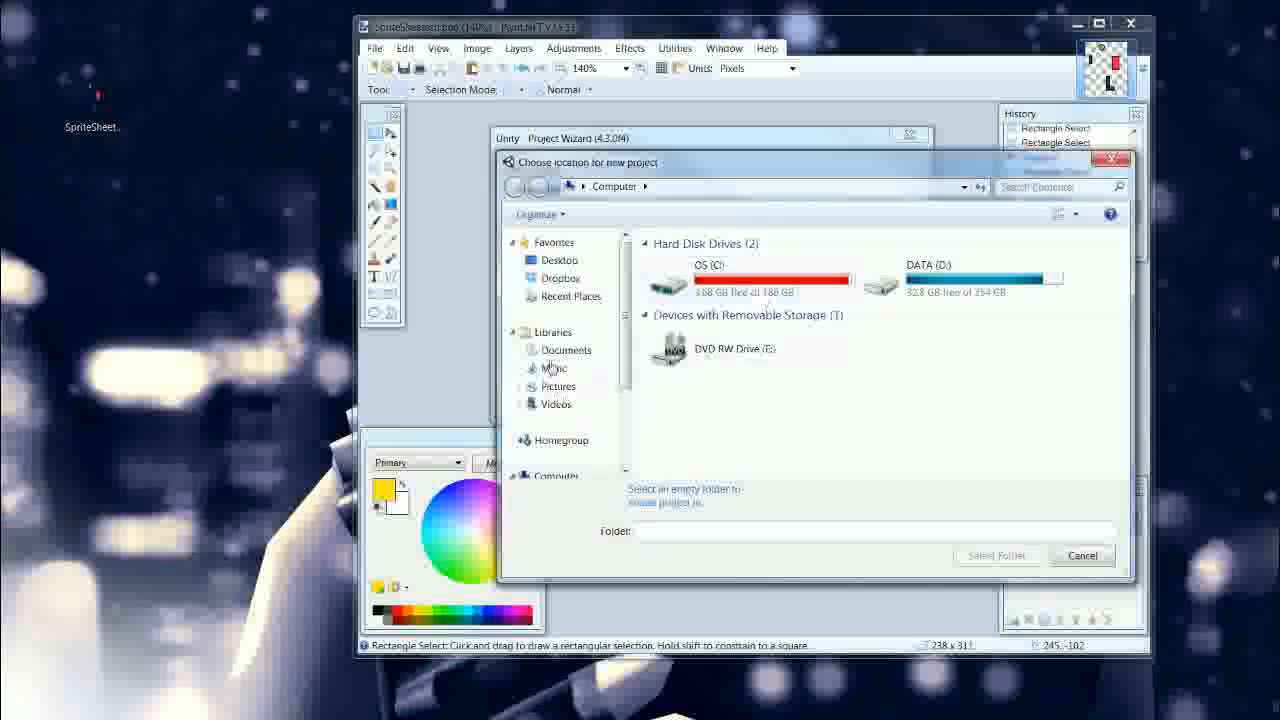
pyautogui.doubleClick(786, 296)
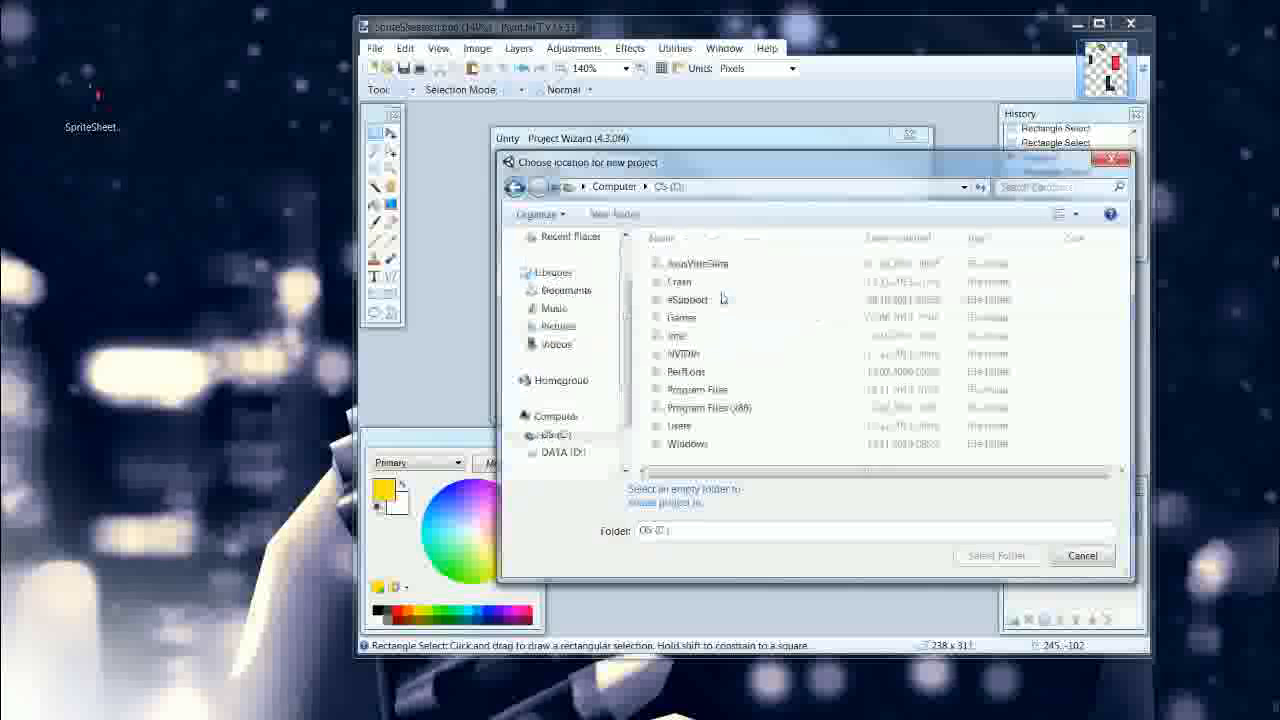
pyautogui.doubleClick(710, 408)
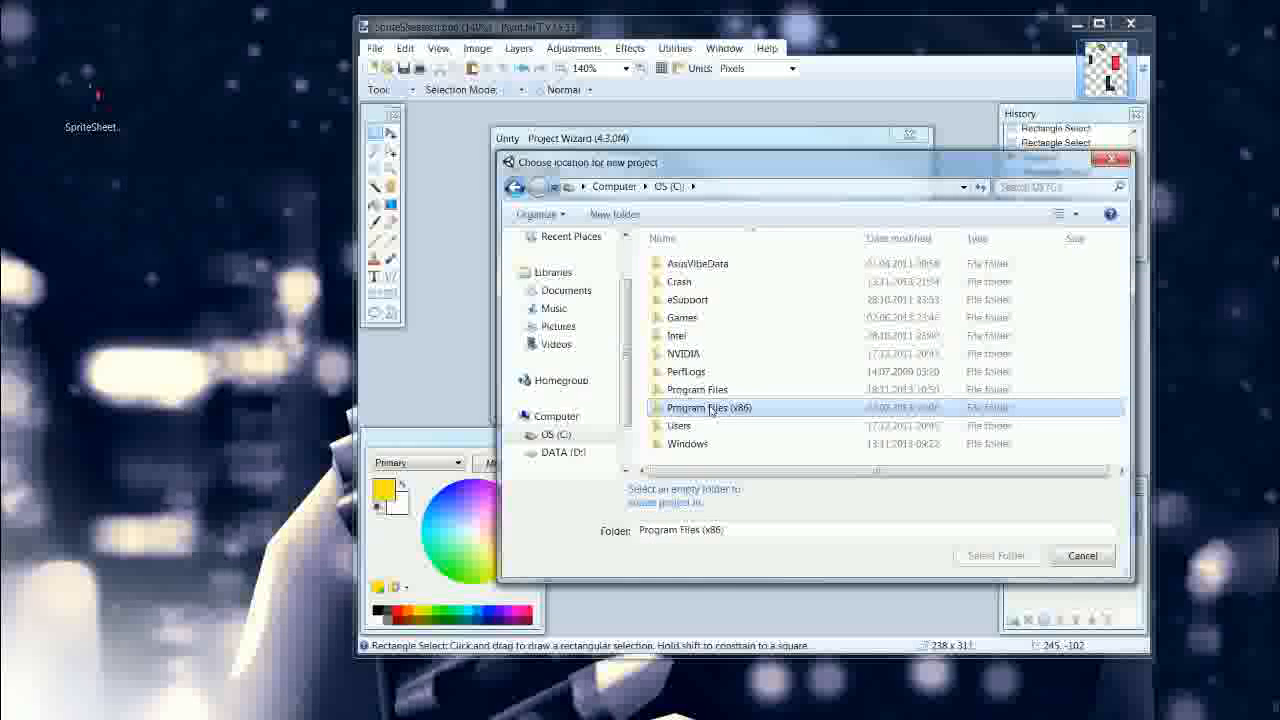
pyautogui.press('BackSpace')
pyautogui.click(680, 427)
pyautogui.doubleClick(682, 428)
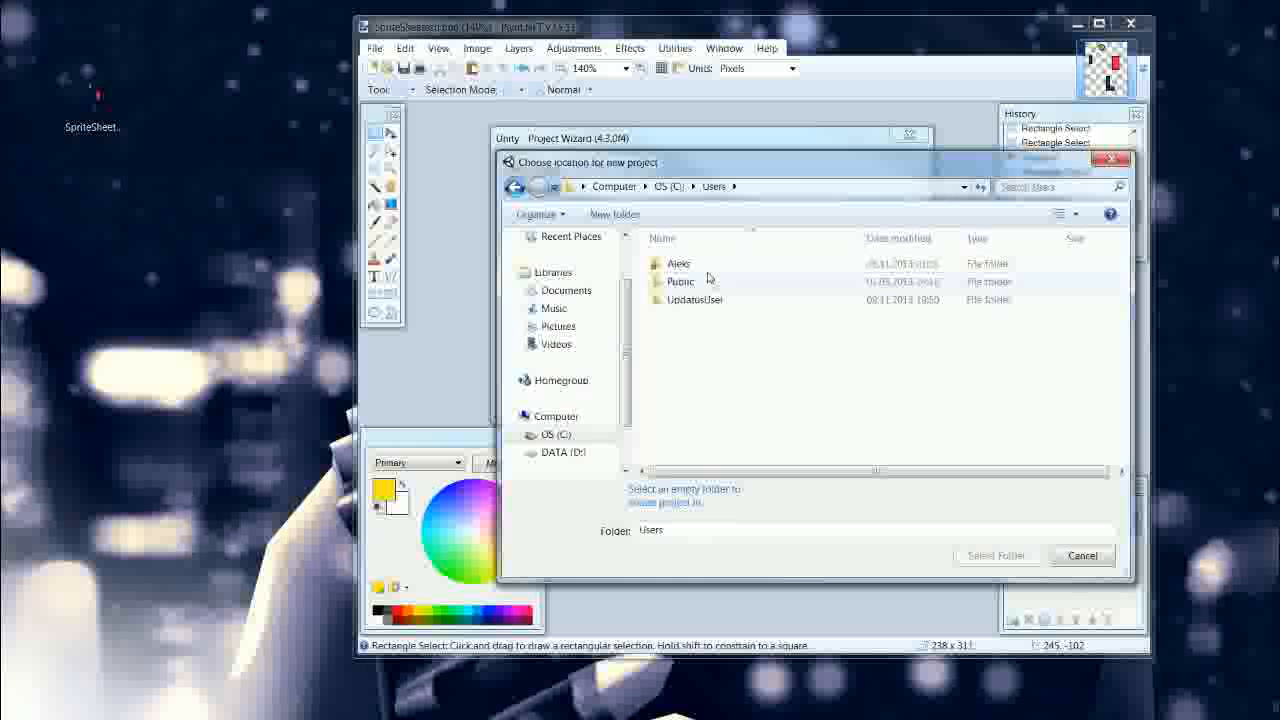
pyautogui.doubleClick(700, 264)
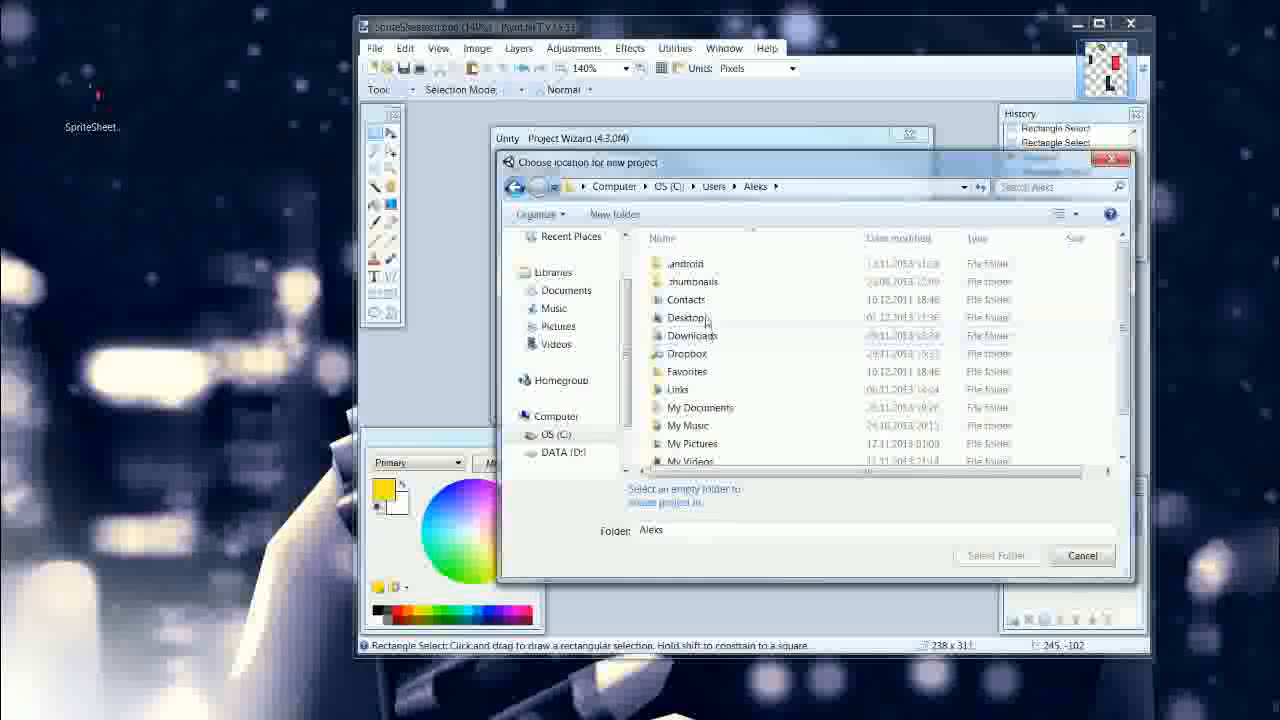
pyautogui.doubleClick(686, 317)
pyautogui.click(800, 186)
pyautogui.click(1111, 159)
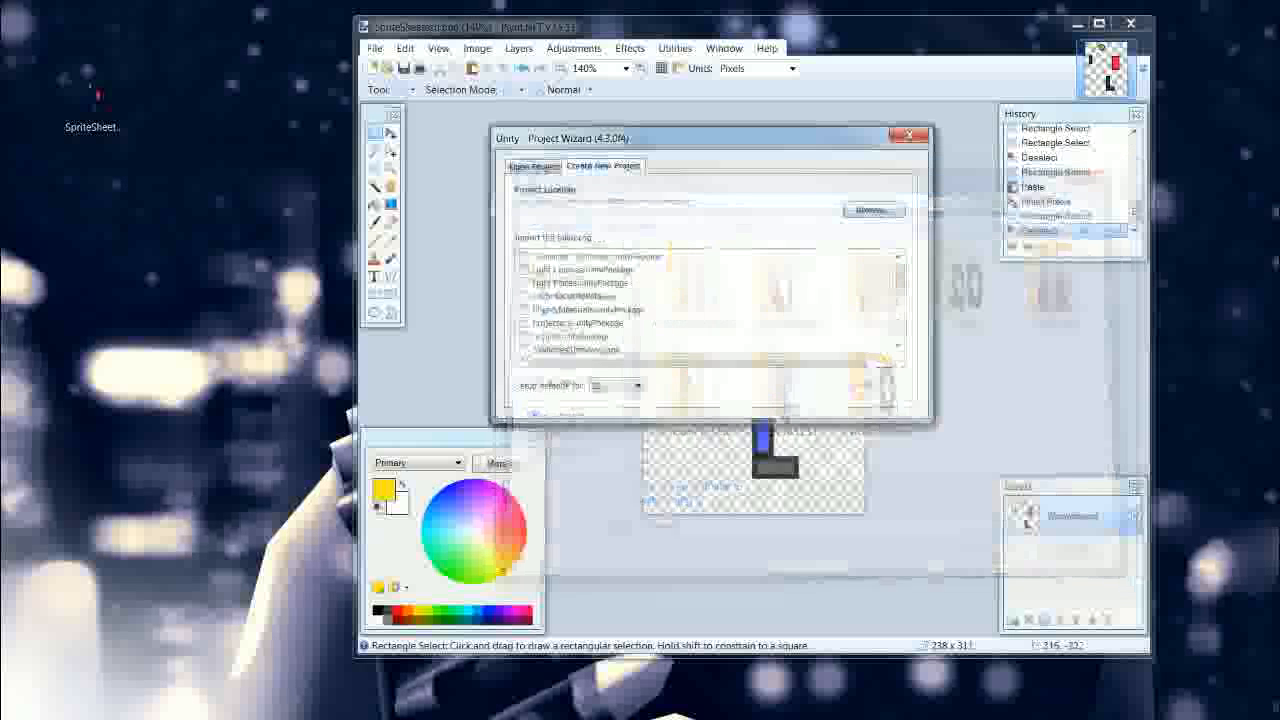
# Set the project location to the copied Desktop path plus a SpriteAnimation folder and create the project.
pyautogui.click(673, 207)
pyautogui.hotkey('ctrl', 'v')
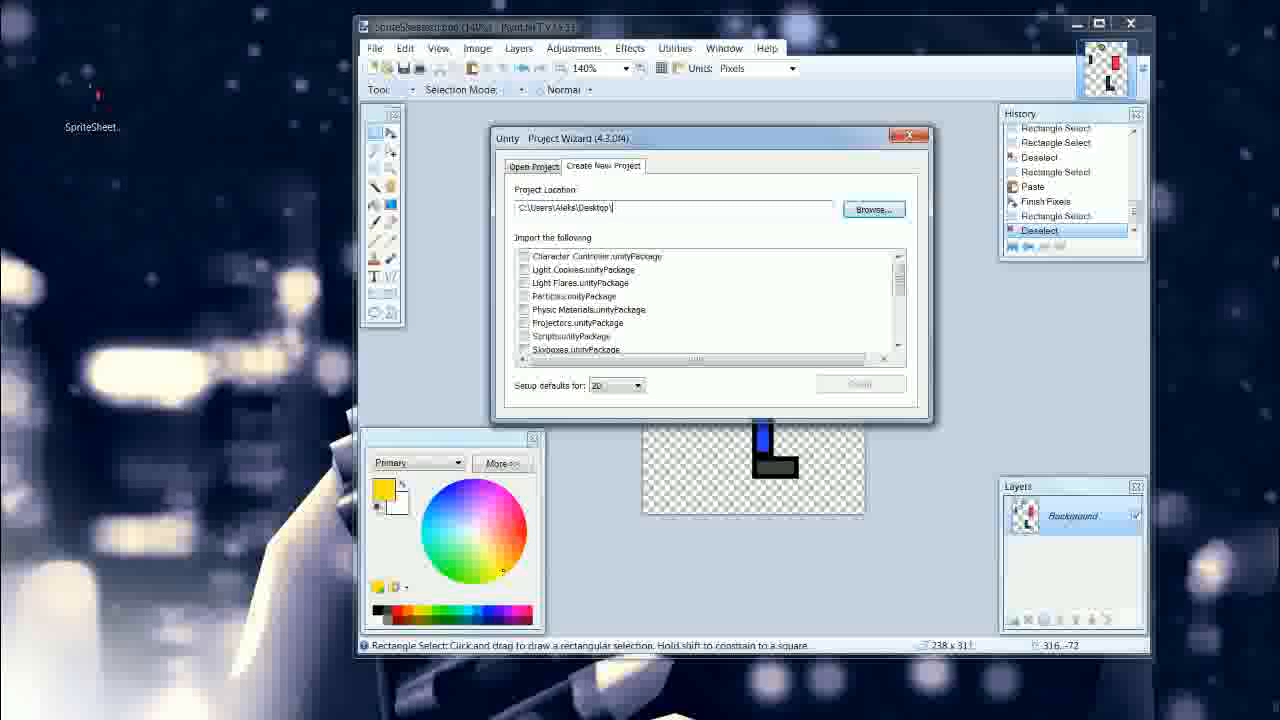
pyautogui.write('Spri')
pyautogui.press('BackSpace')
pyautogui.press('BackSpace')
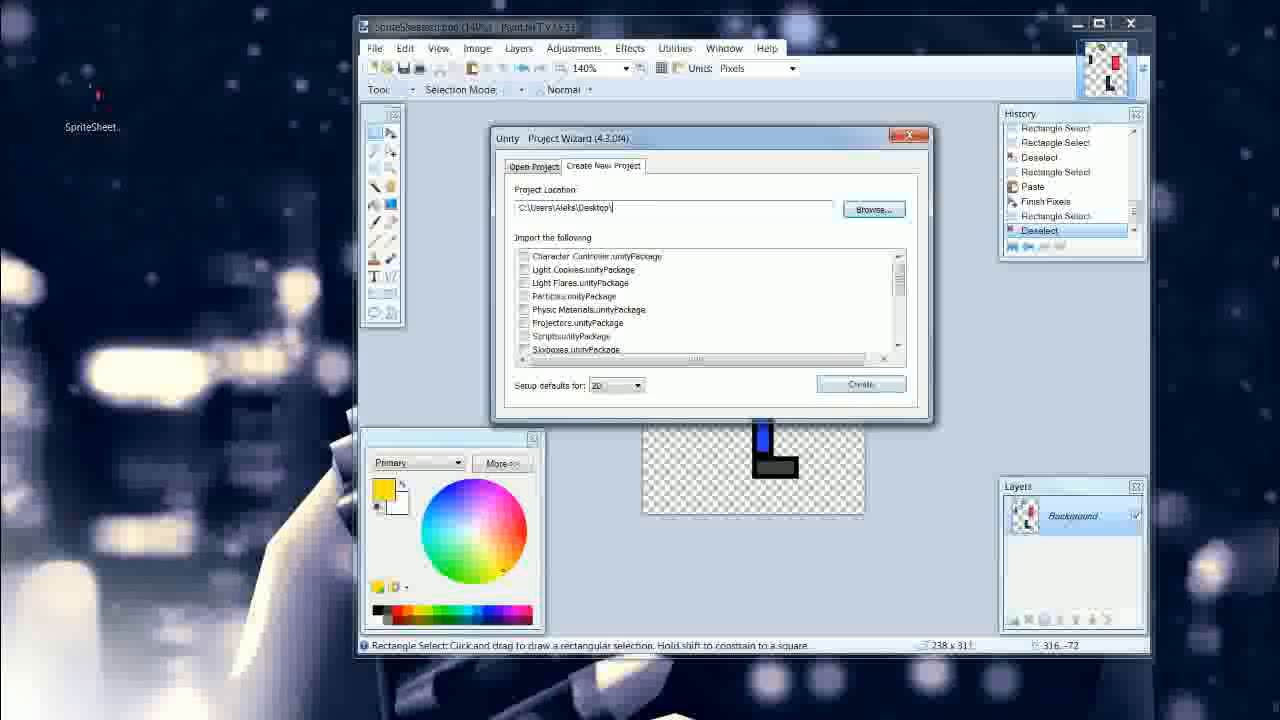
pyautogui.write('SpriteAnimation')
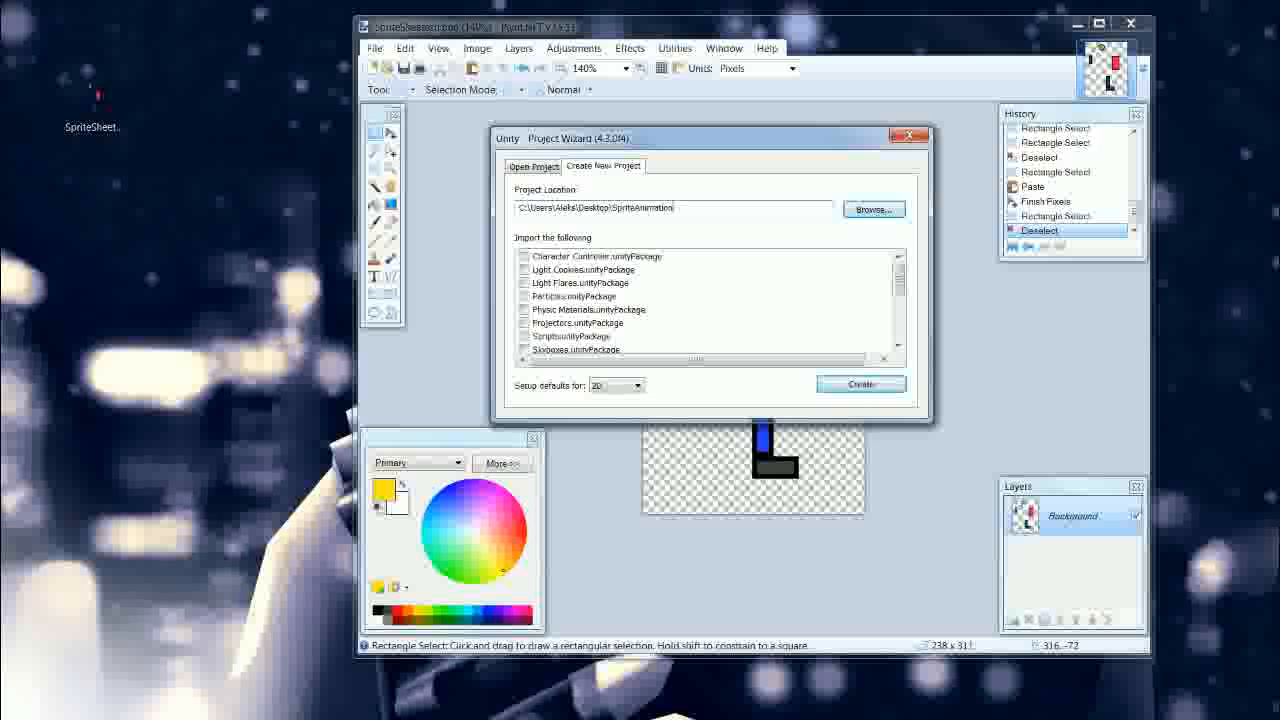
pyautogui.press('Return')
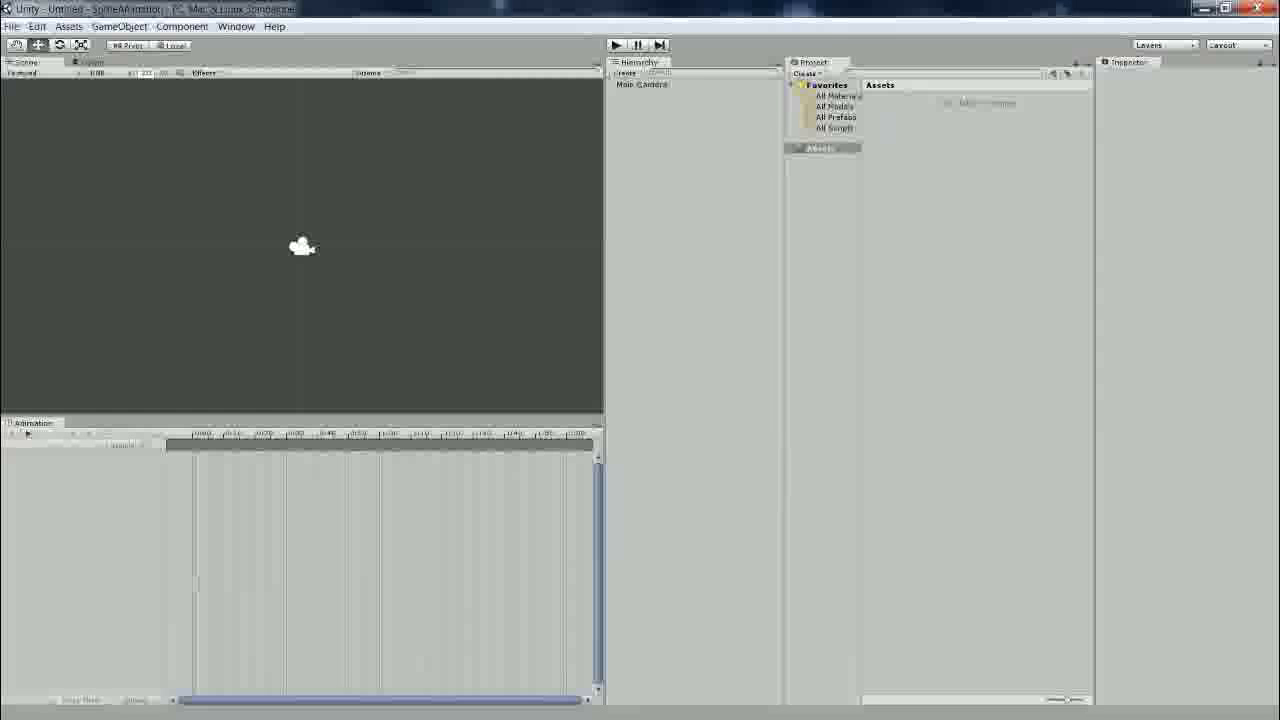
# Import the sprite sheet file from the desktop into the project's Assets folder and maximize the editor window again.
pyautogui.moveTo(291, 8); pyautogui.dragTo(814, 46)
pyautogui.click(104, 126)
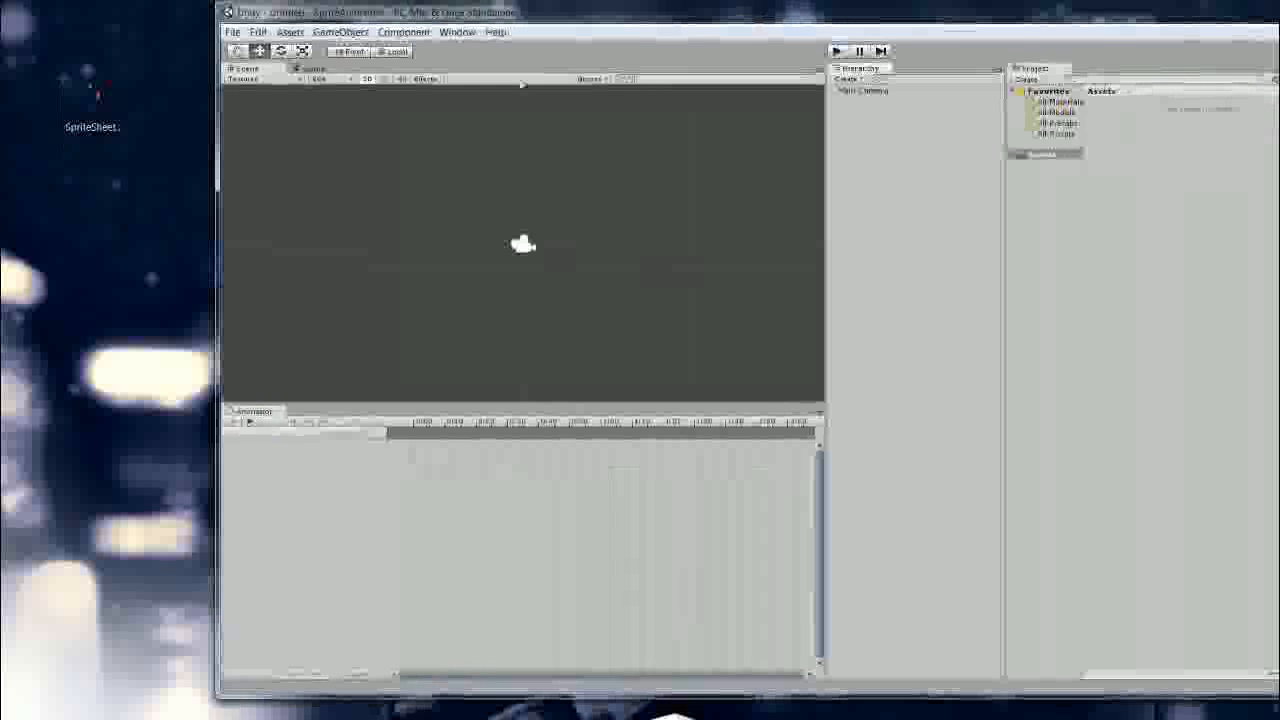
pyautogui.moveTo(907, 347); pyautogui.dragTo(1173, 280)
pyautogui.moveTo(1004, 12); pyautogui.dragTo(646, 0)
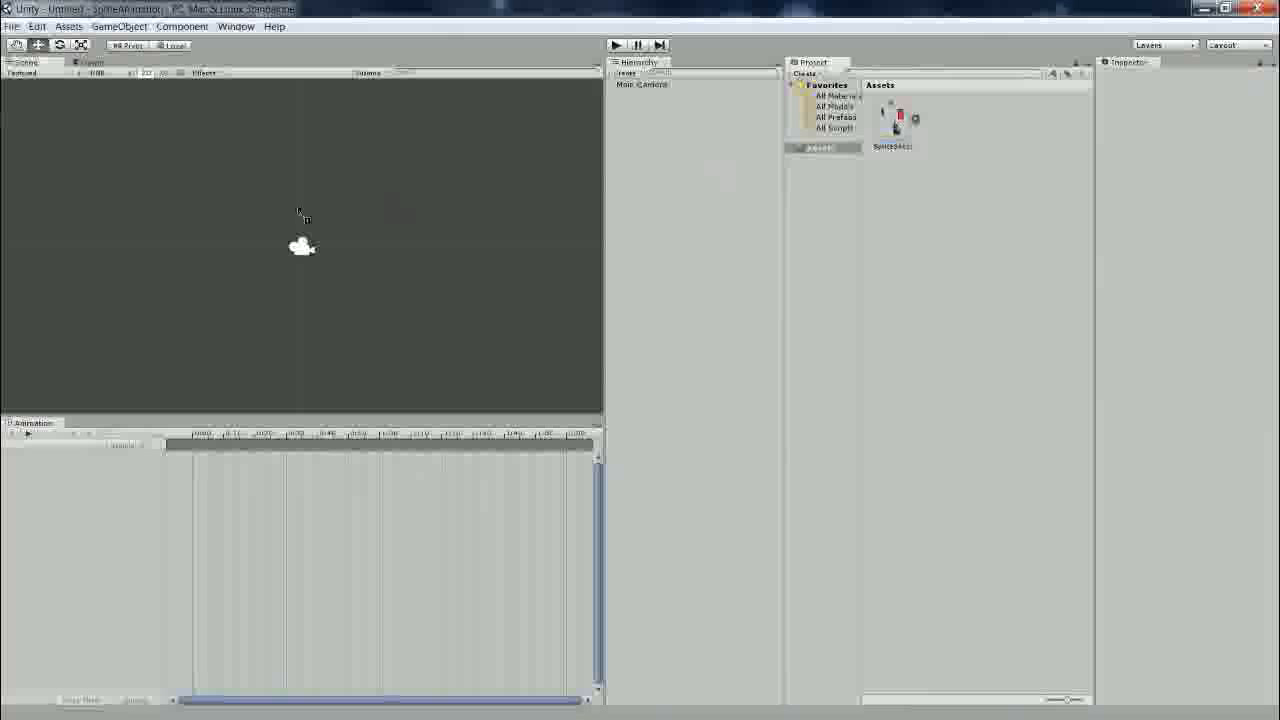
# Expand the imported sprite sheet asset, inspect the sprite inside it, and collapse it again.
pyautogui.click(915, 119)
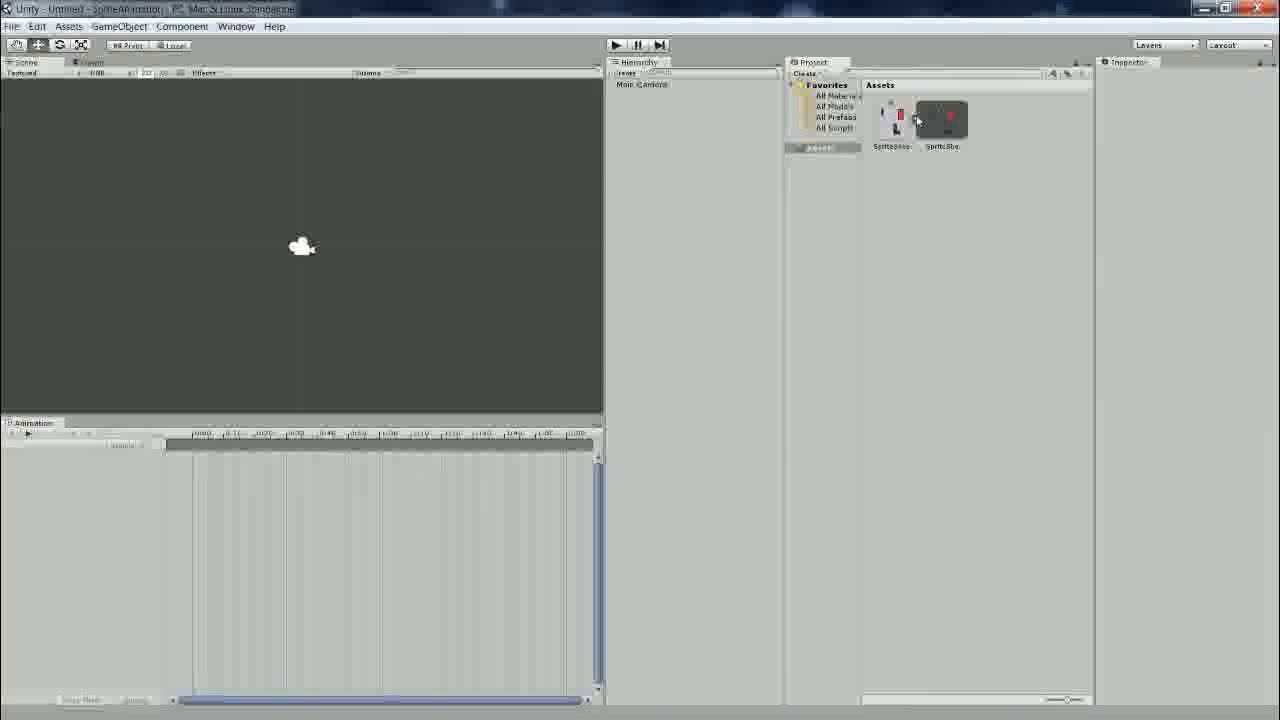
pyautogui.click(942, 124)
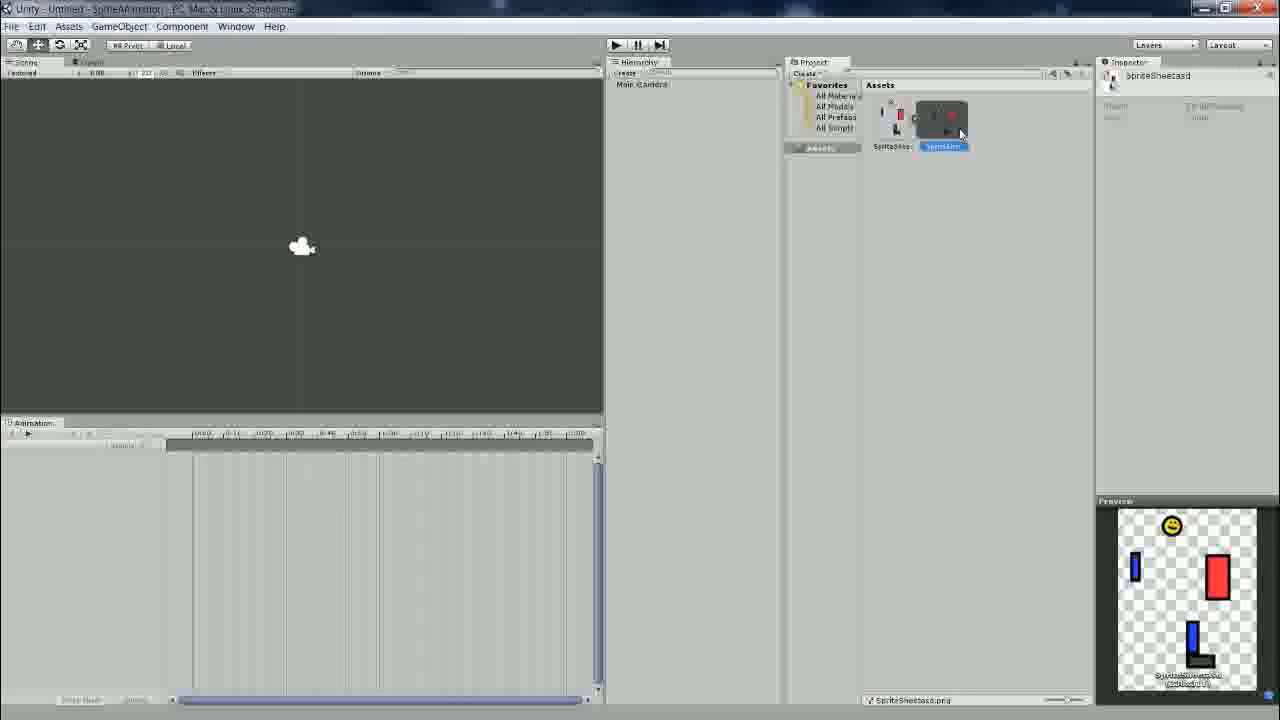
pyautogui.click(915, 119)
# Change the sprite sheet's texture type to Texture and apply the import settings.
pyautogui.click(898, 127)
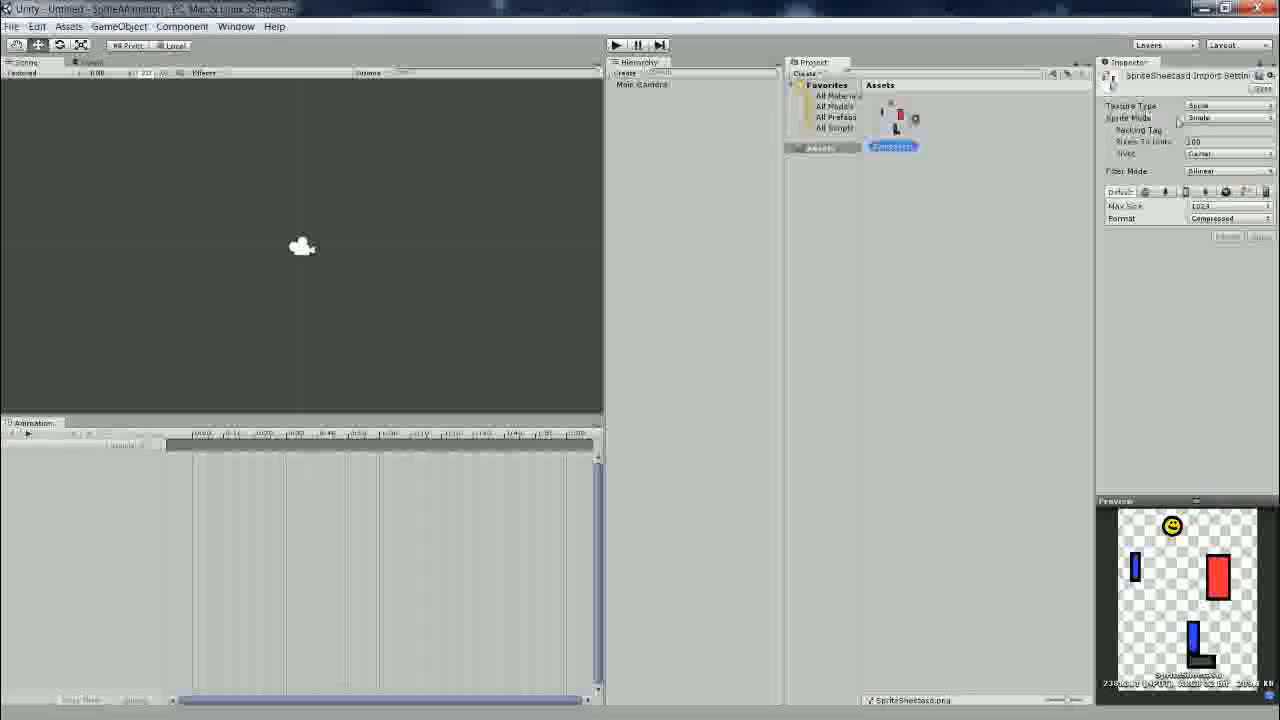
pyautogui.click(1222, 119)
pyautogui.click(1227, 106)
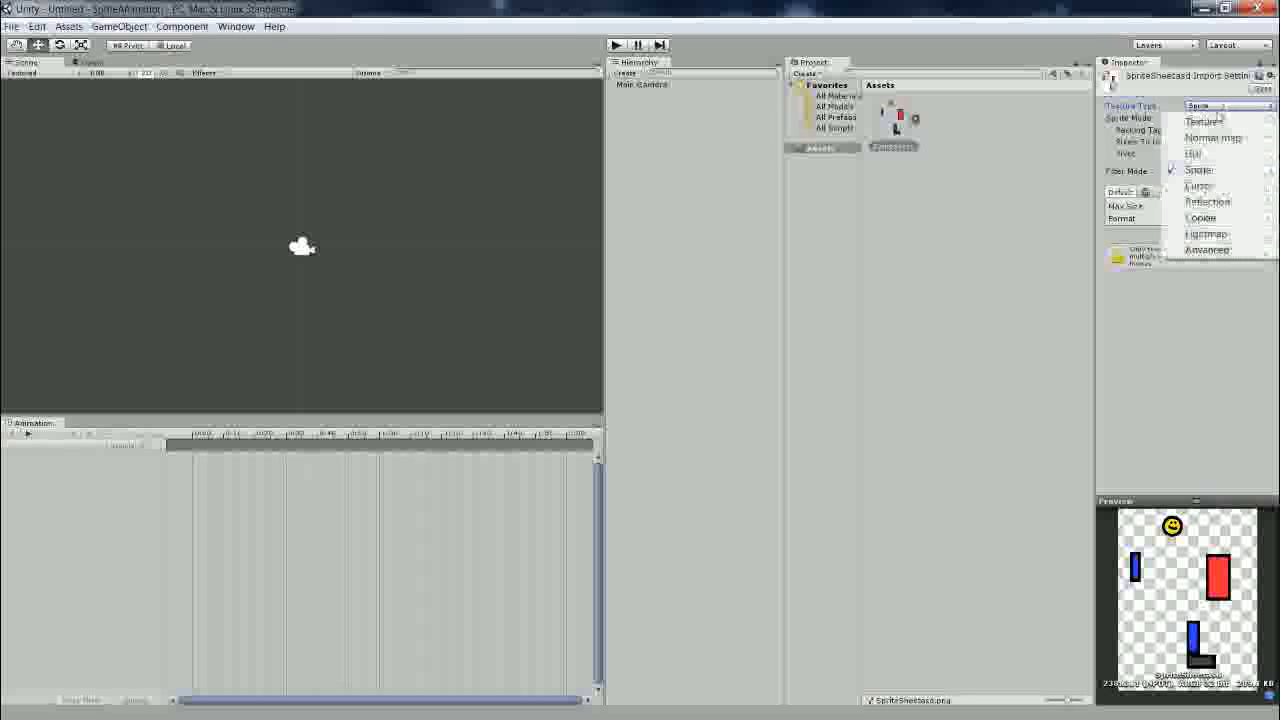
pyautogui.click(1206, 122)
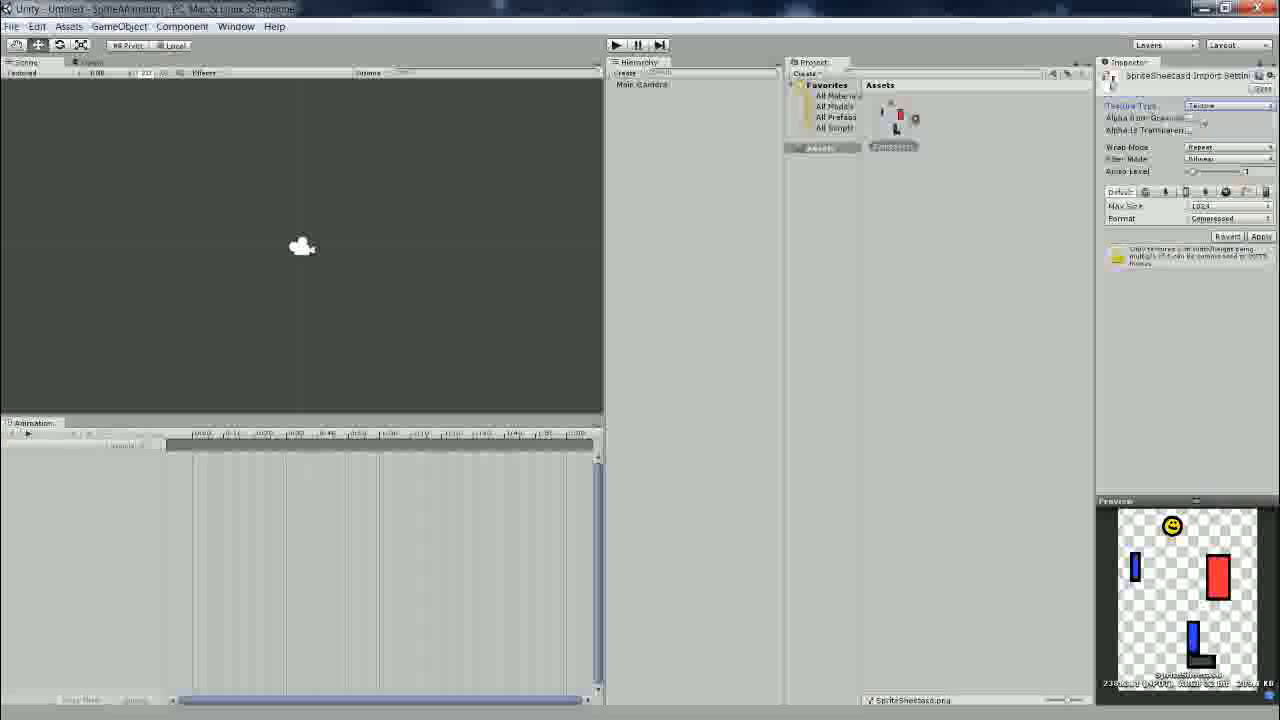
pyautogui.click(955, 171)
pyautogui.press('Return')
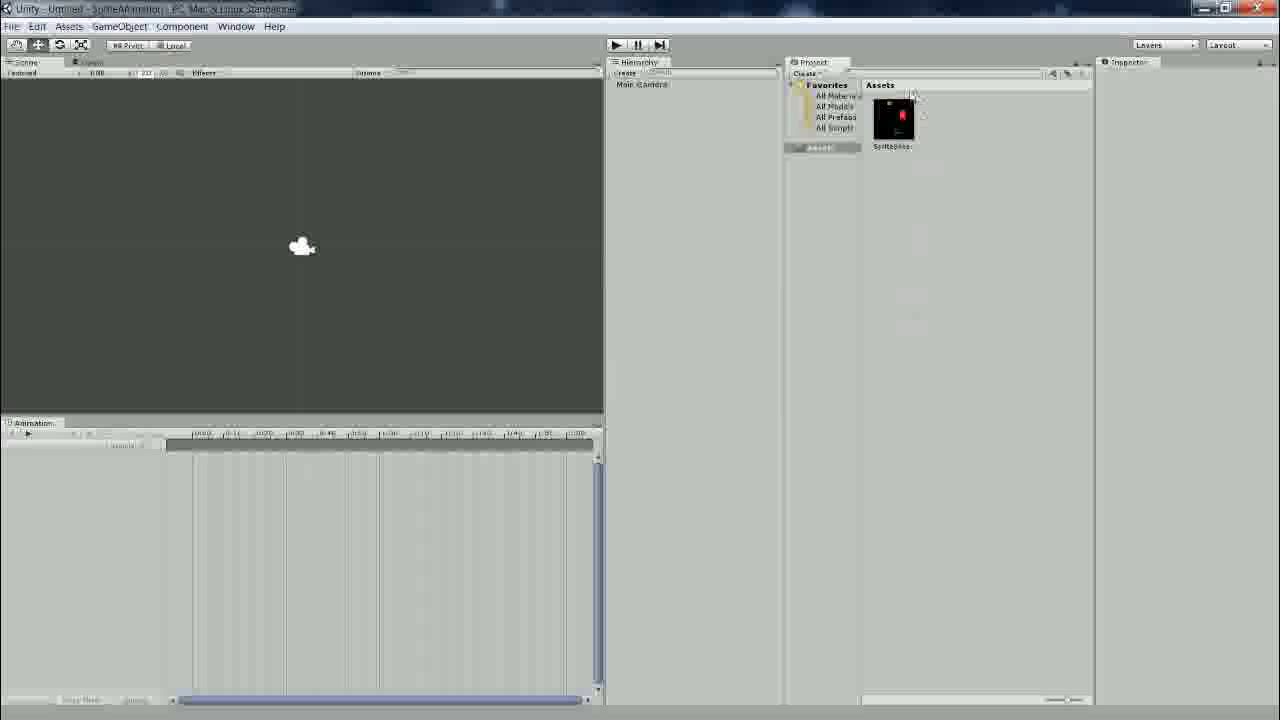
# Set the sprite sheet's texture type to Sprite with Single sprite mode and apply the import settings.
pyautogui.click(900, 115)
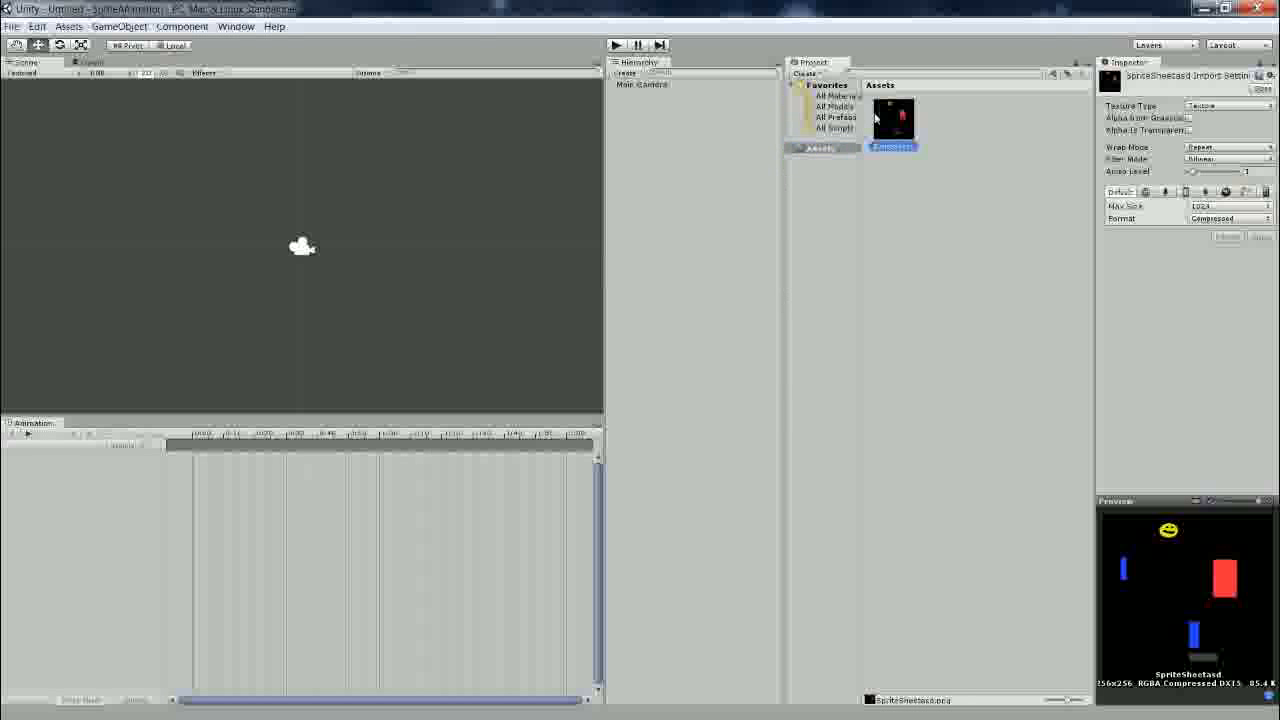
pyautogui.click(1227, 107)
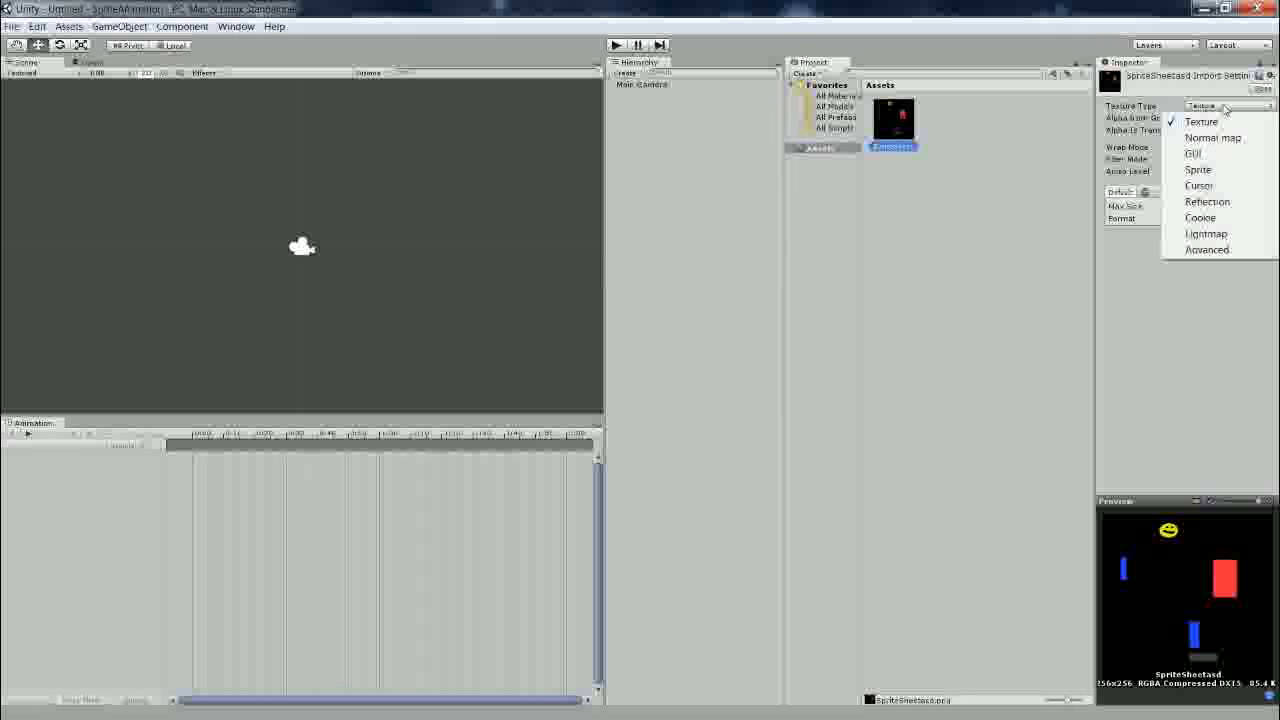
pyautogui.click(1199, 170)
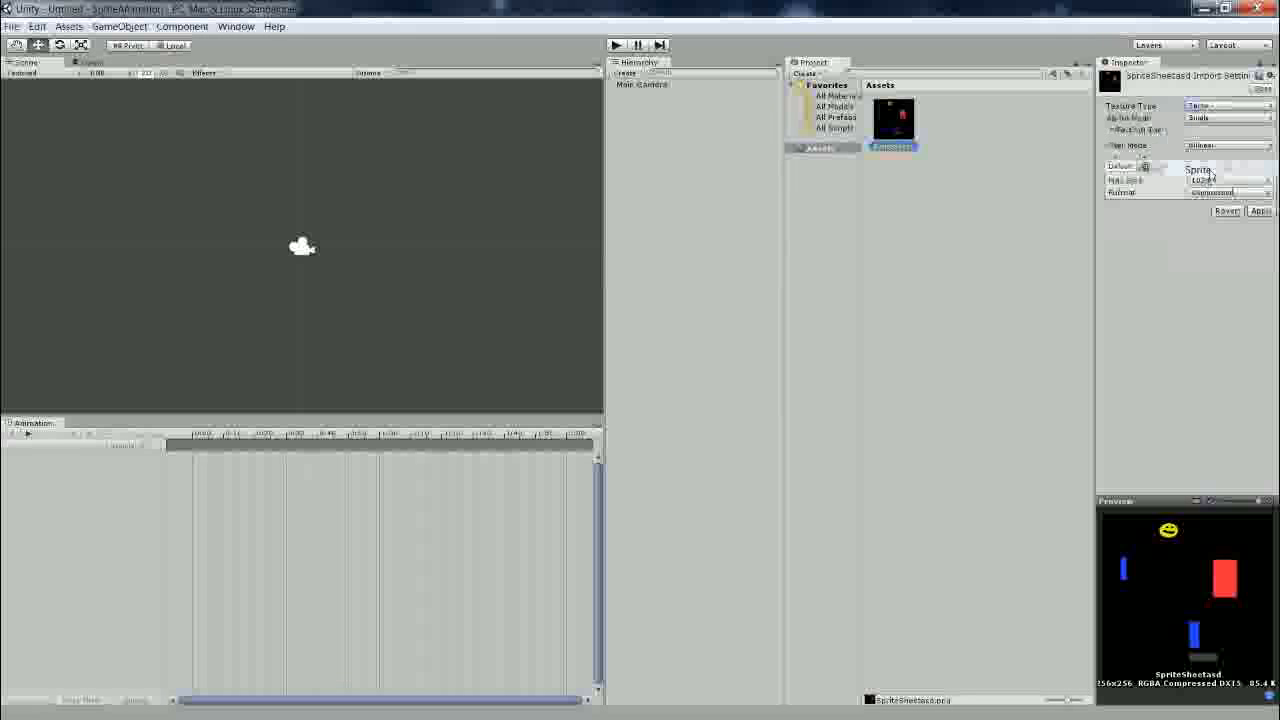
pyautogui.click(1205, 118)
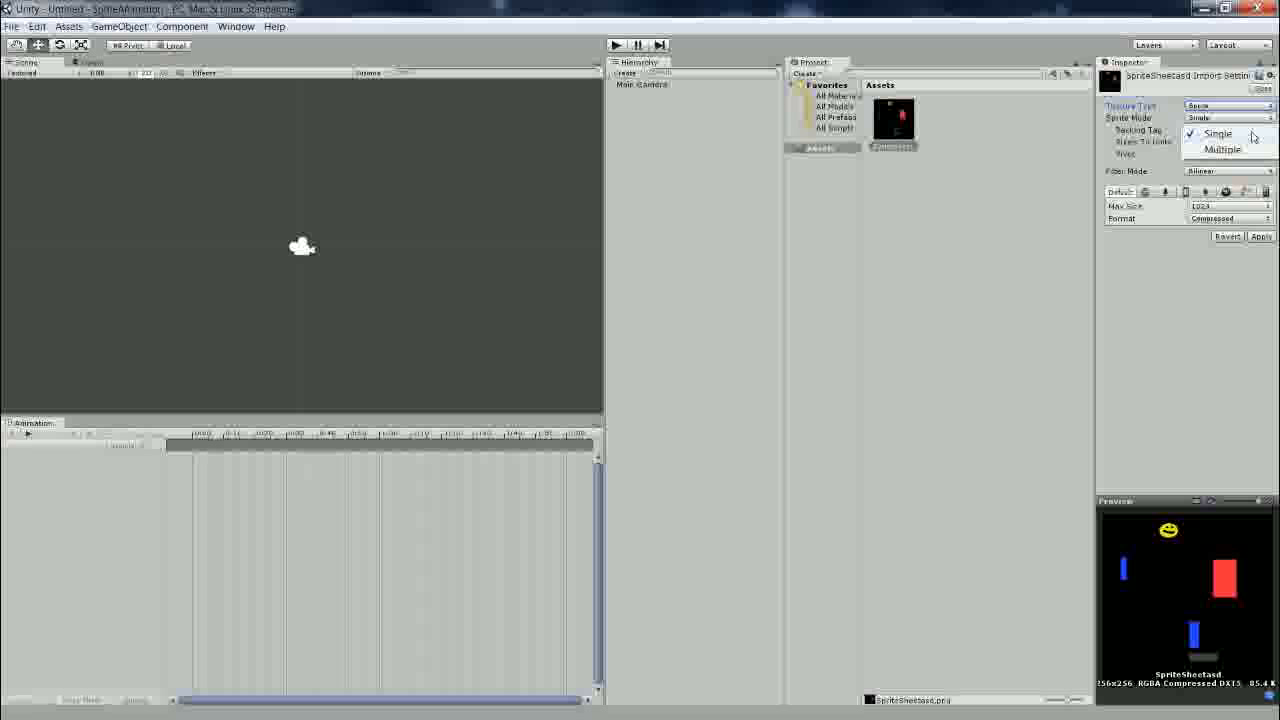
pyautogui.click(891, 288)
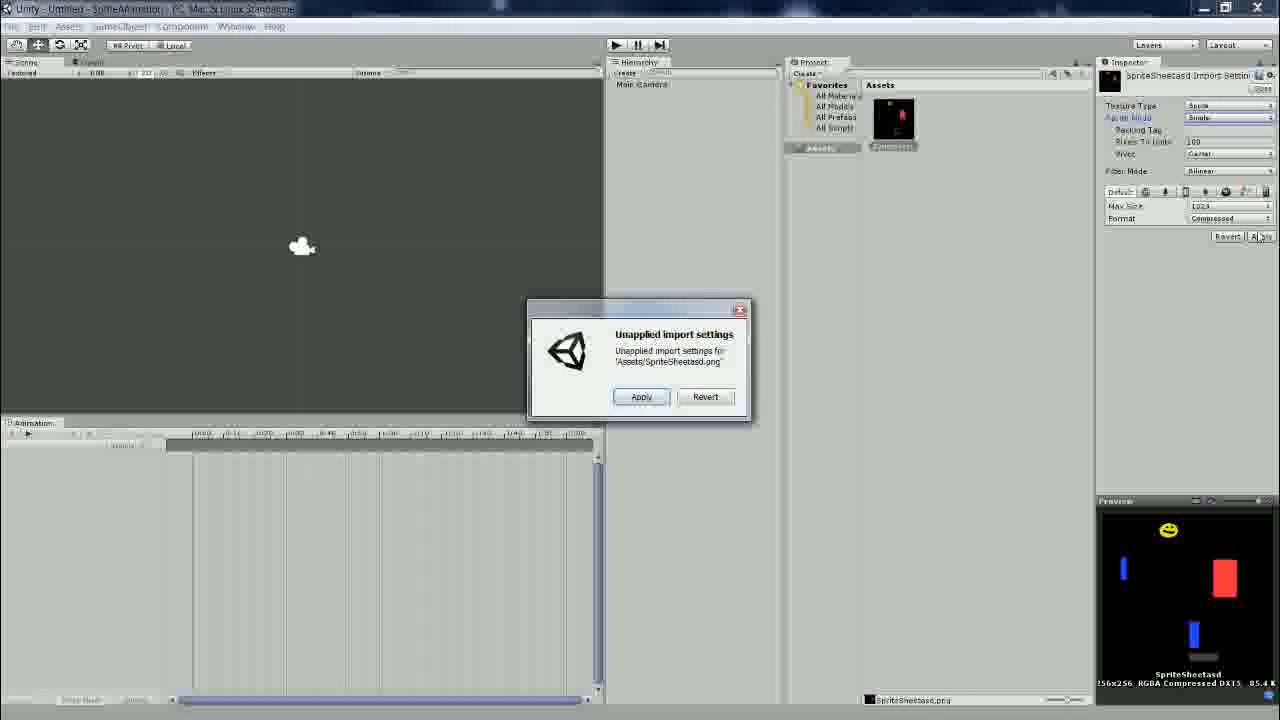
pyautogui.click(655, 397)
# Place the whole sprite sheet in the scene, try selecting its body parts individually, and delete it from the scene.
pyautogui.moveTo(888, 141); pyautogui.dragTo(411, 238)
pyautogui.scroll(3, 451, 257)
pyautogui.scroll(2, 468, 240)
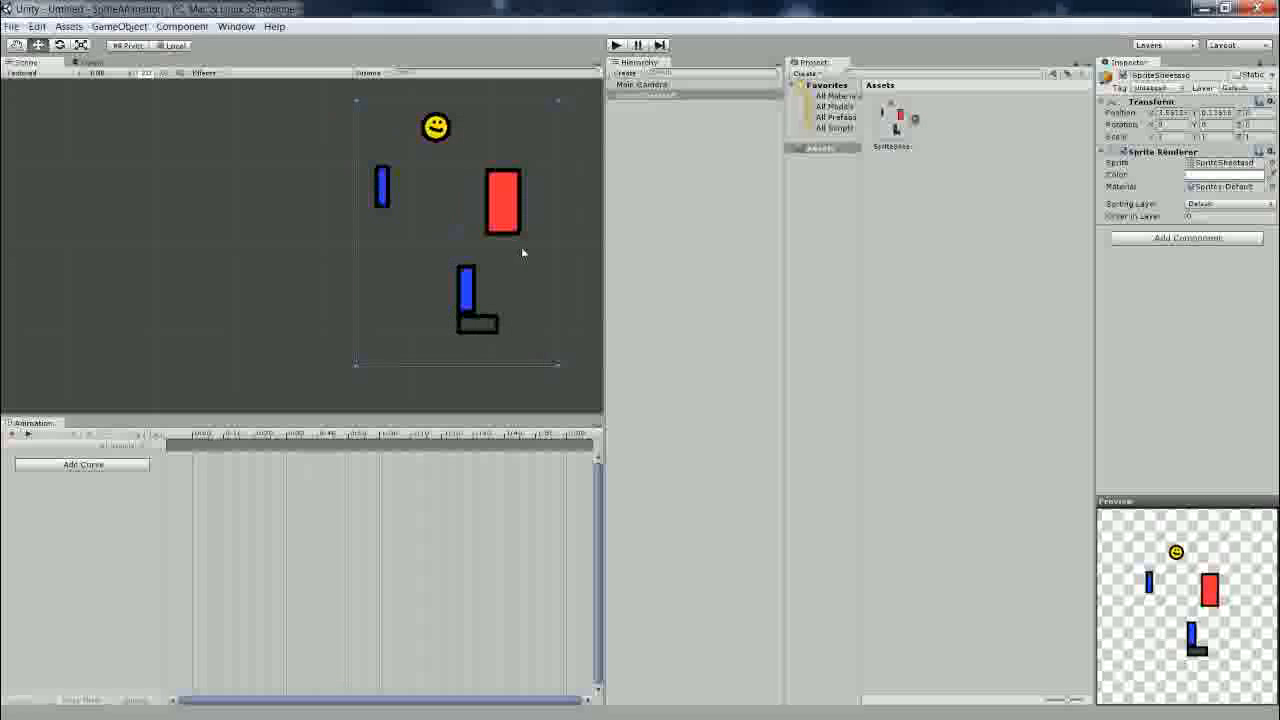
pyautogui.click(577, 271)
pyautogui.click(447, 120)
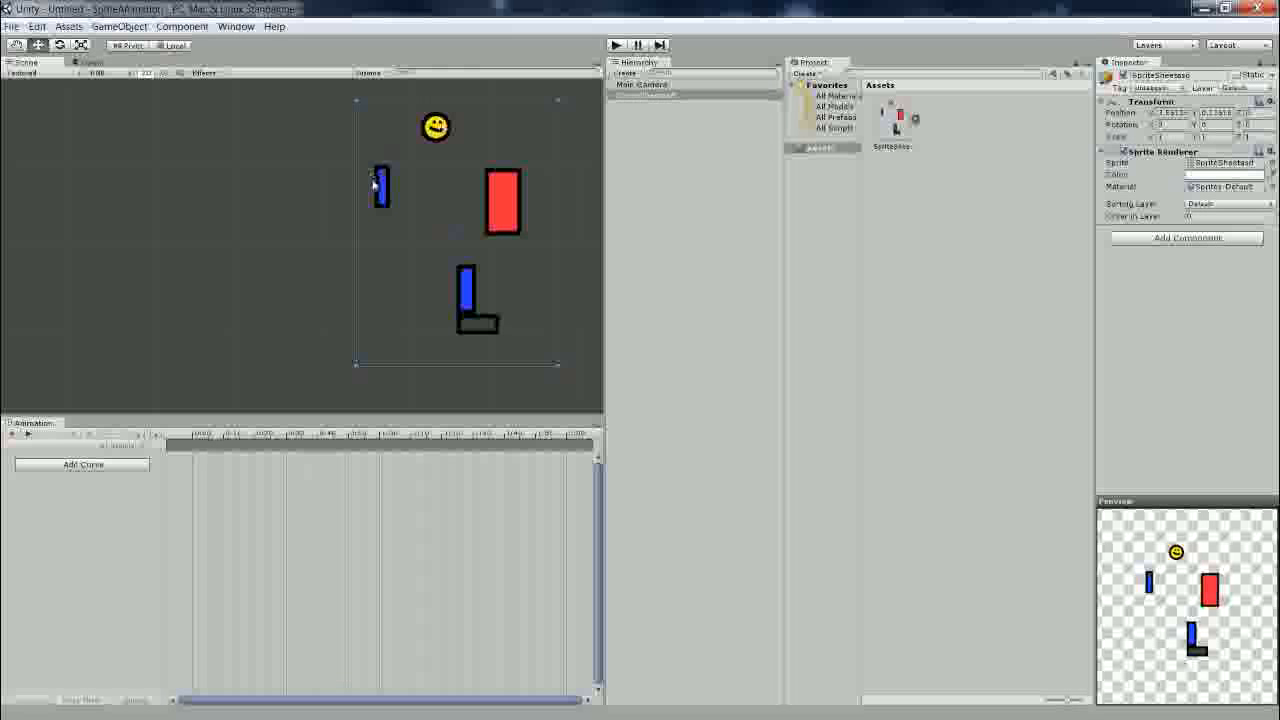
pyautogui.click(258, 215)
pyautogui.scroll(-3, 391, 186)
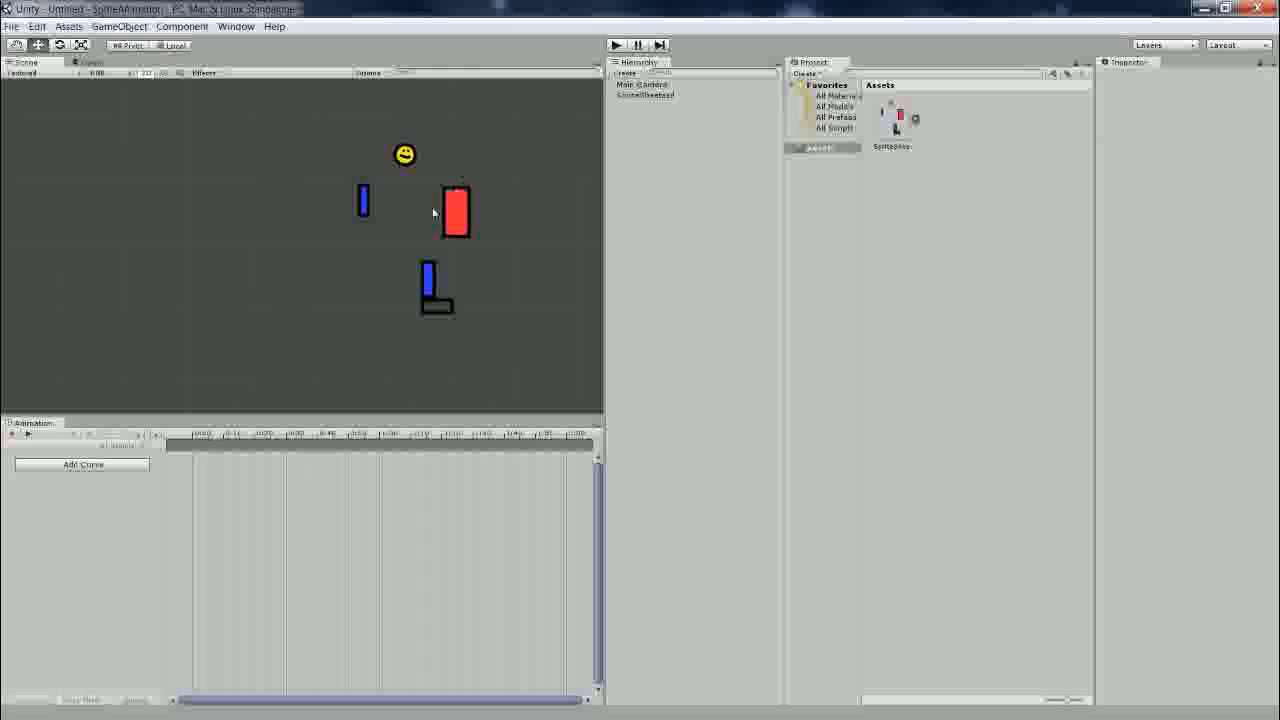
pyautogui.click(466, 214)
pyautogui.press('Delete')
# Set the sprite sheet asset's sprite mode to Multiple and open it in the Sprite Editor.
pyautogui.click(893, 120)
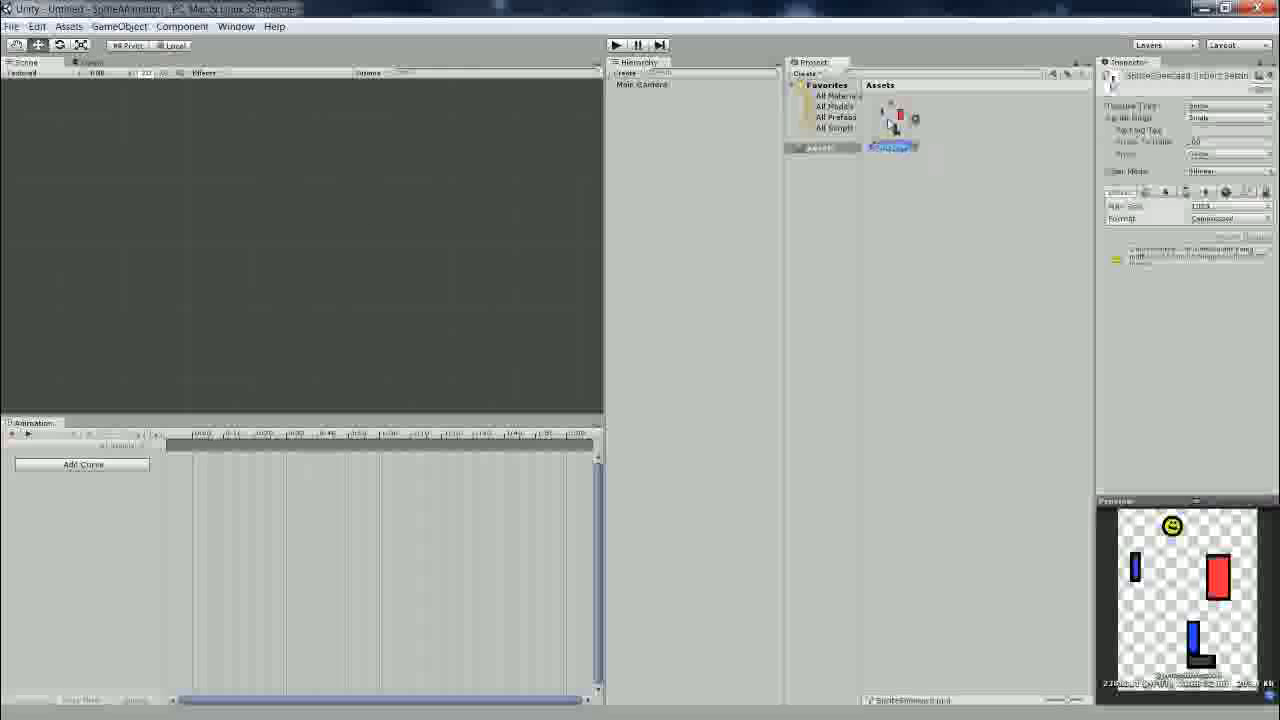
pyautogui.click(1218, 118)
pyautogui.click(1222, 149)
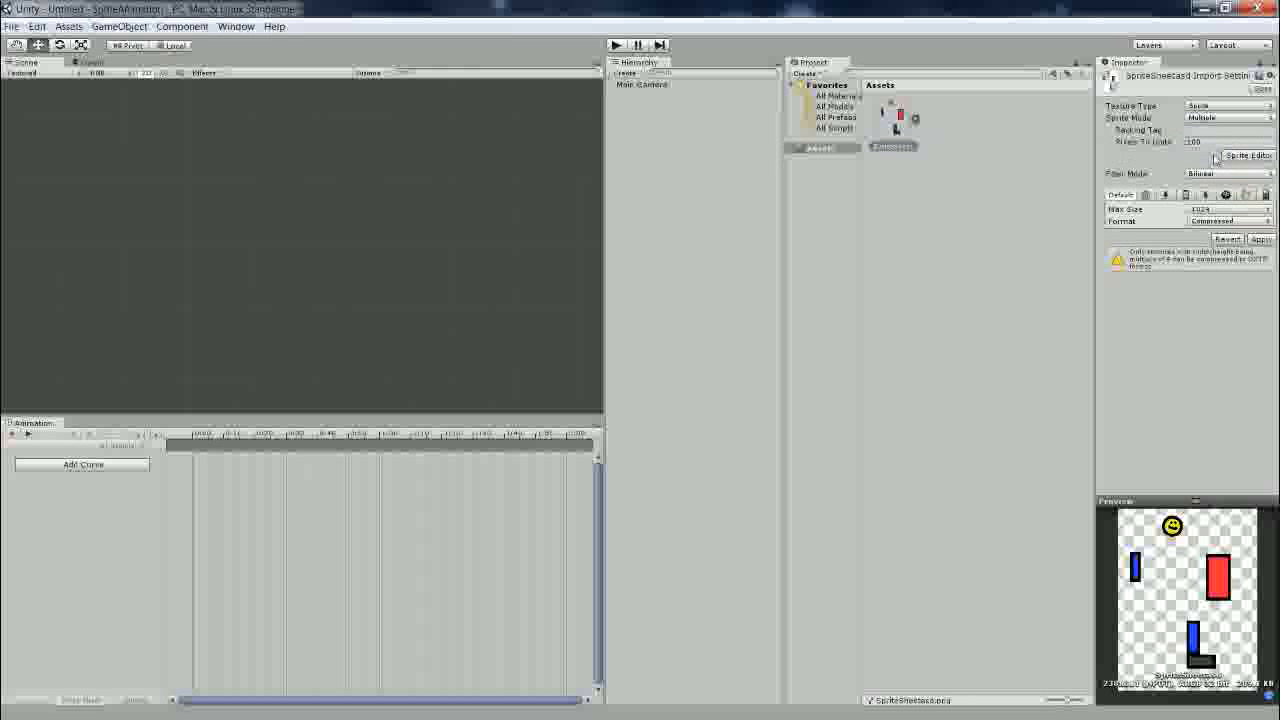
pyautogui.click(1247, 156)
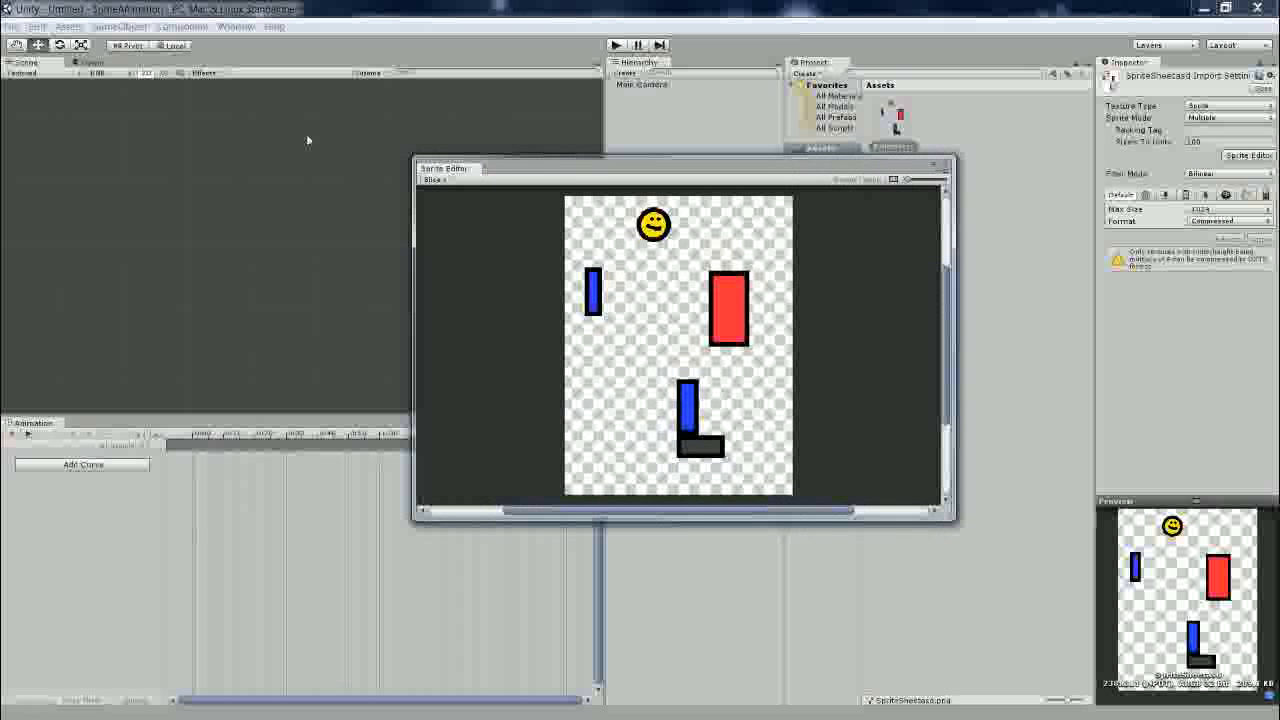
# Slice the sheet with type Automatic, minimum size 4, pivot Center and method Delete Existing, and check the slice outlines around the parts.
pyautogui.click(432, 180)
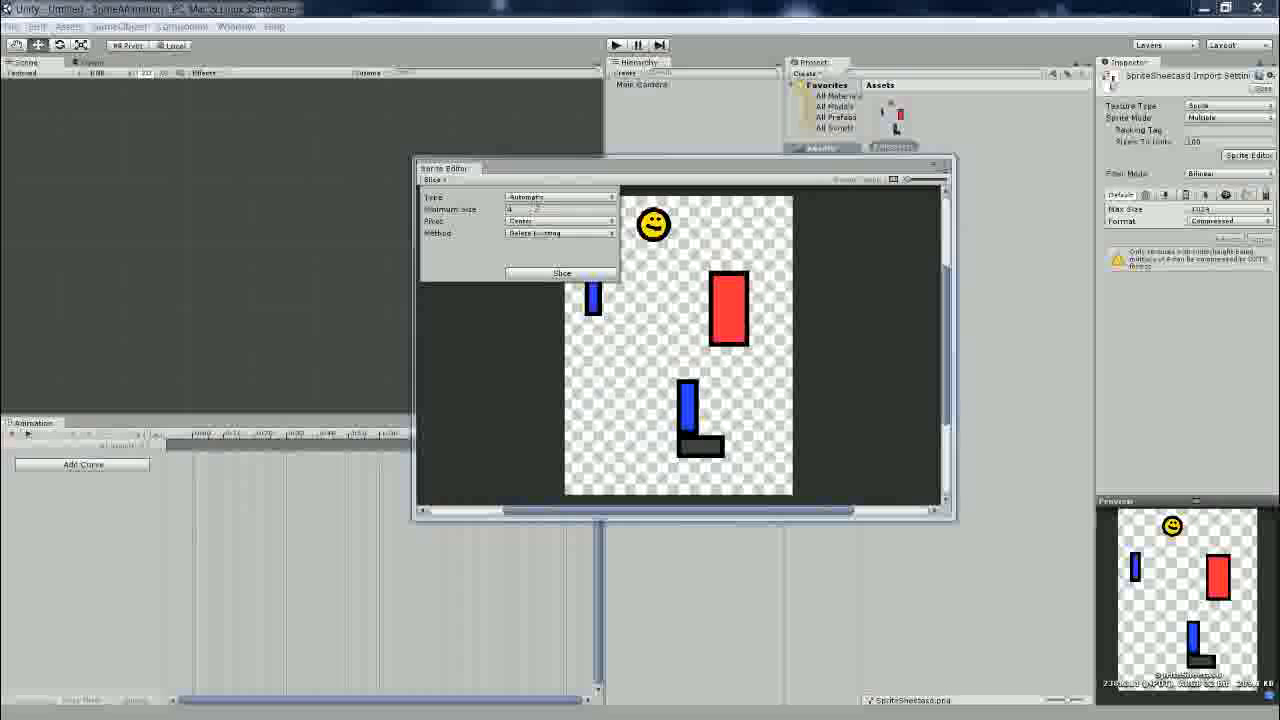
pyautogui.click(560, 273)
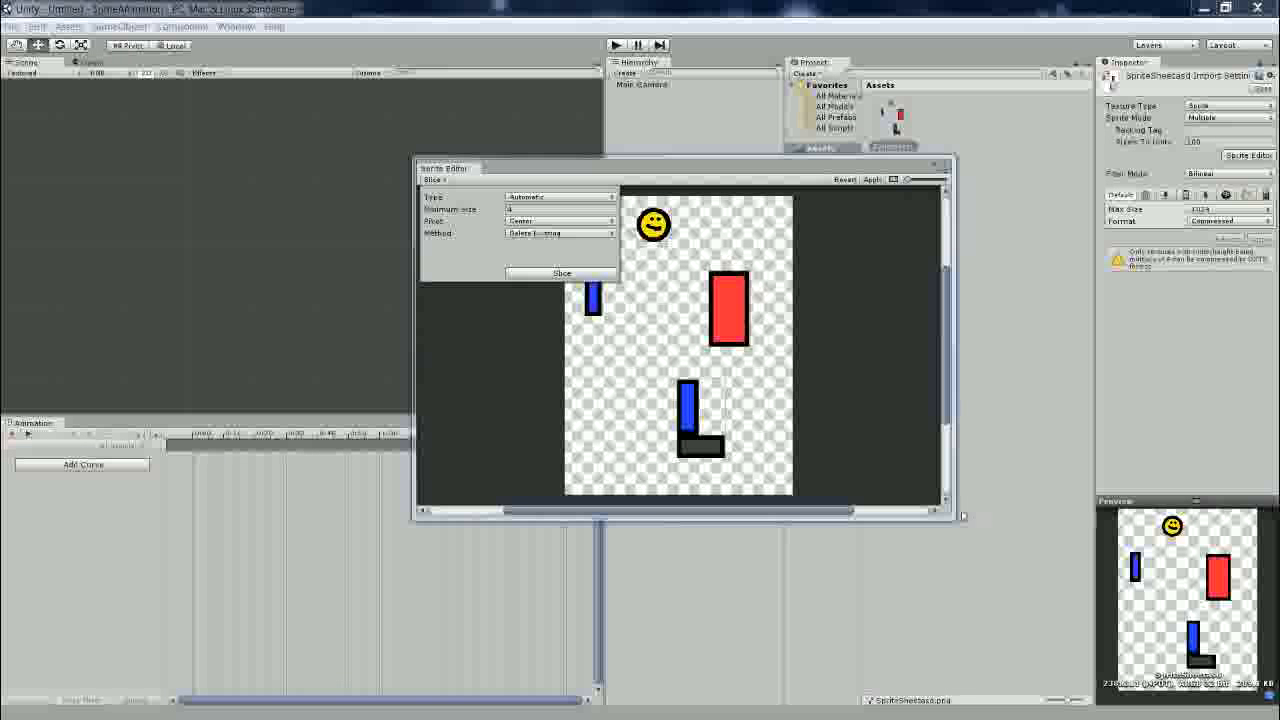
pyautogui.moveTo(955, 520); pyautogui.dragTo(1068, 608)
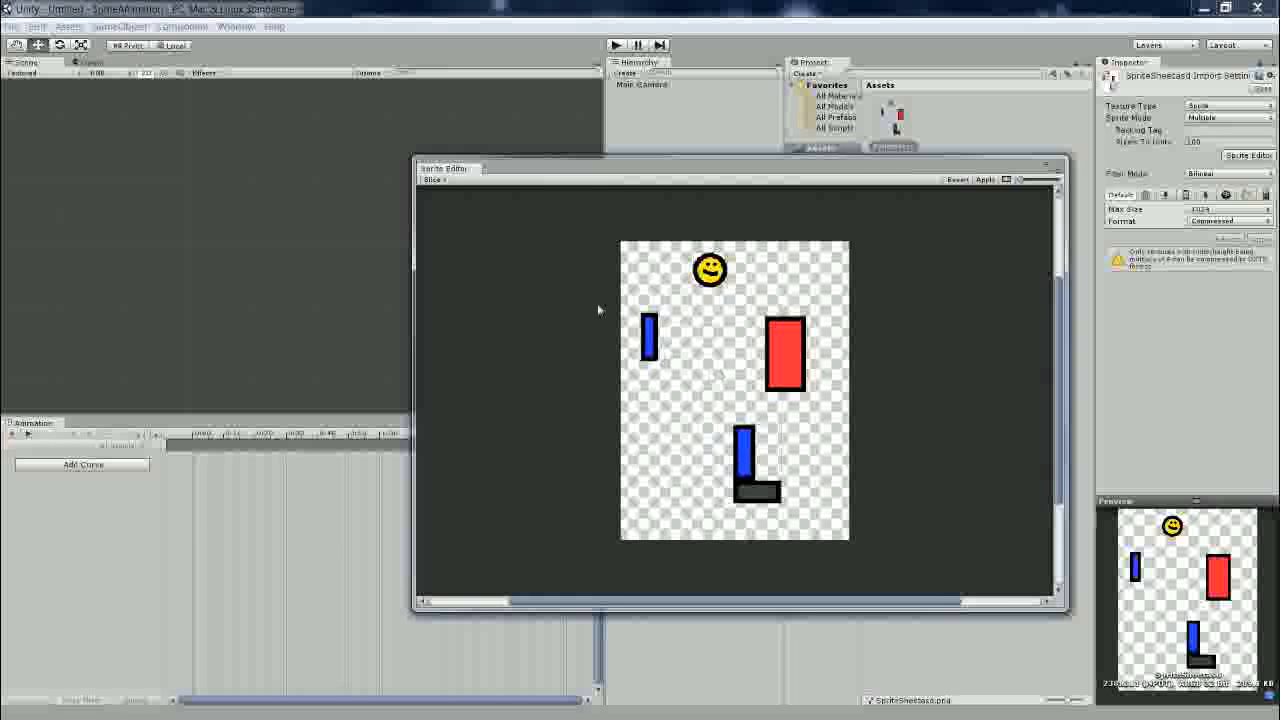
pyautogui.scroll(6, 597, 310)
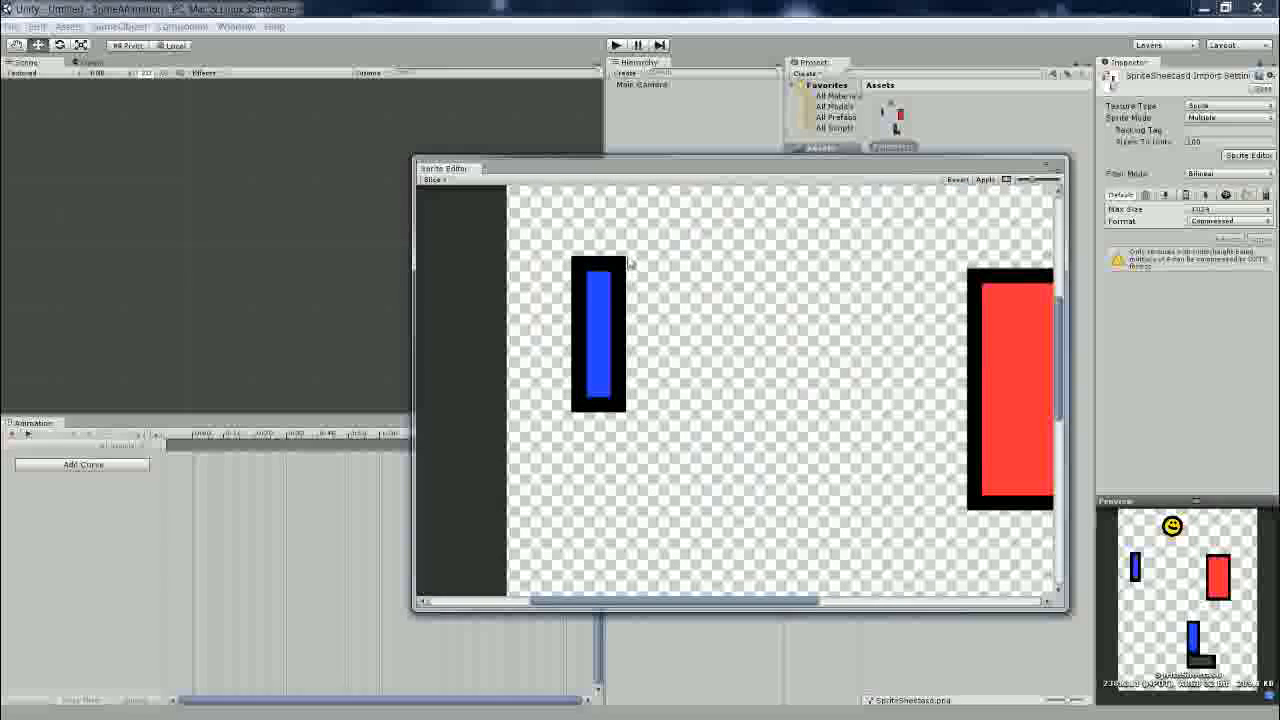
pyautogui.moveTo(796, 316); pyautogui.dragTo(586, 486, button='middle')
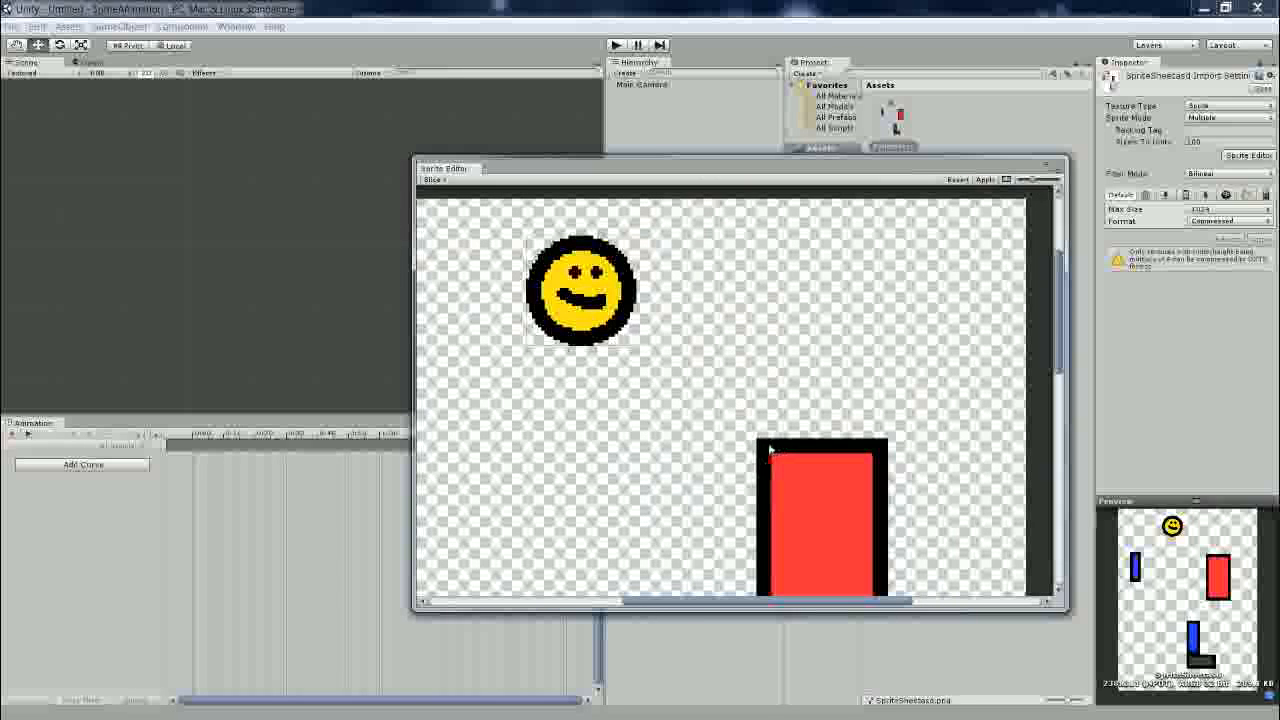
pyautogui.moveTo(650, 360); pyautogui.dragTo(649, 346, button='middle')
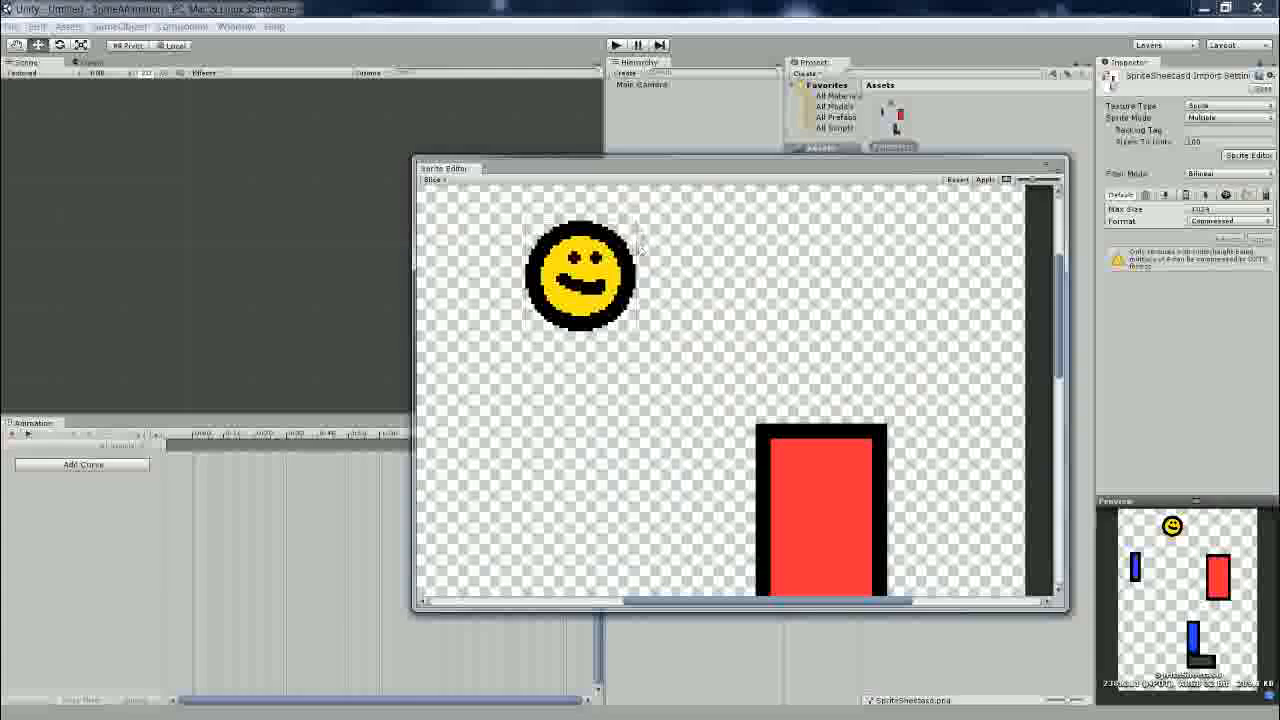
# Review the sliced body parts on the sheet, apply the slicing and close the Sprite Editor.
pyautogui.scroll(-5, 580, 423)
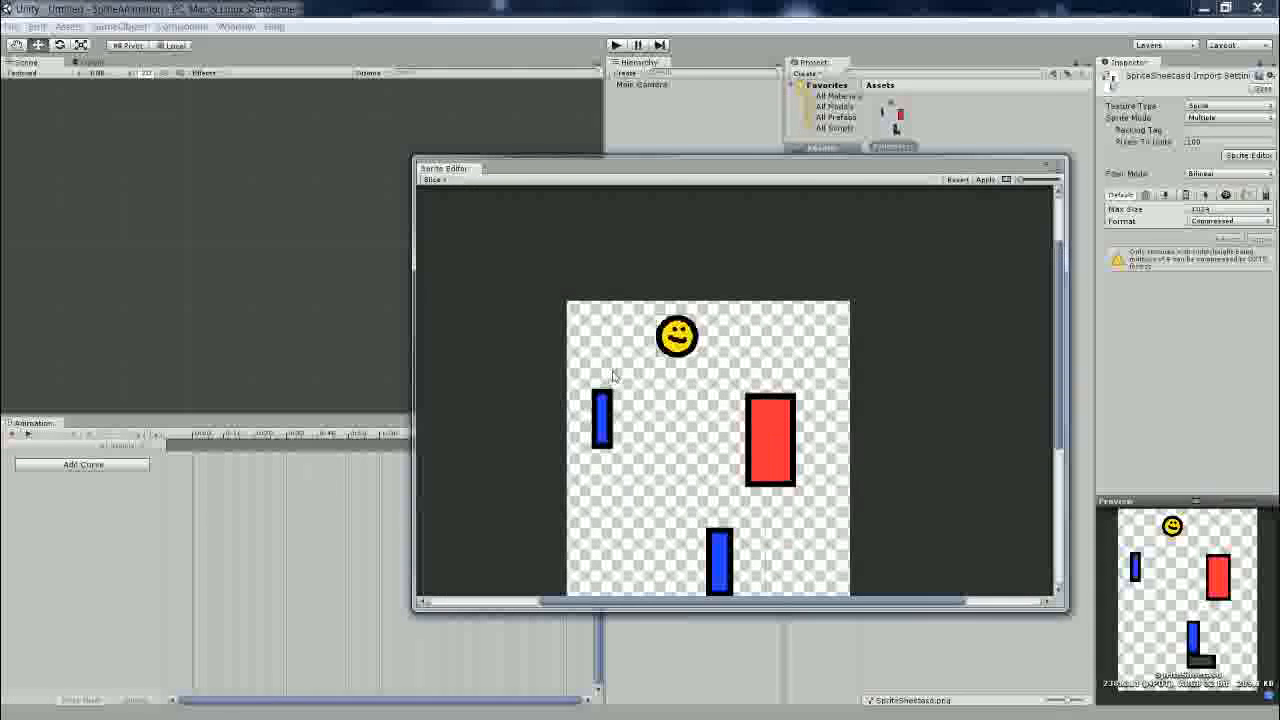
pyautogui.moveTo(643, 461); pyautogui.dragTo(610, 310, button='middle')
pyautogui.scroll(3, 670, 378)
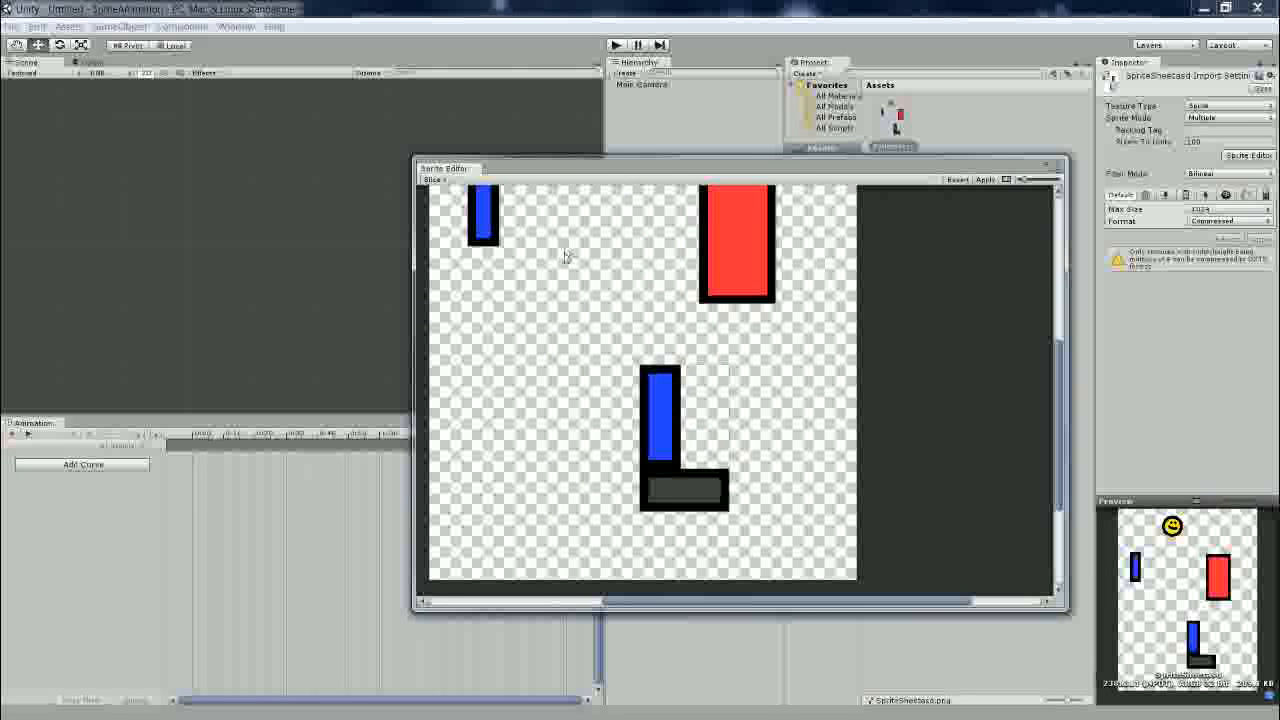
pyautogui.scroll(-2, 565, 256)
pyautogui.moveTo(652, 300); pyautogui.dragTo(655, 355, button='middle')
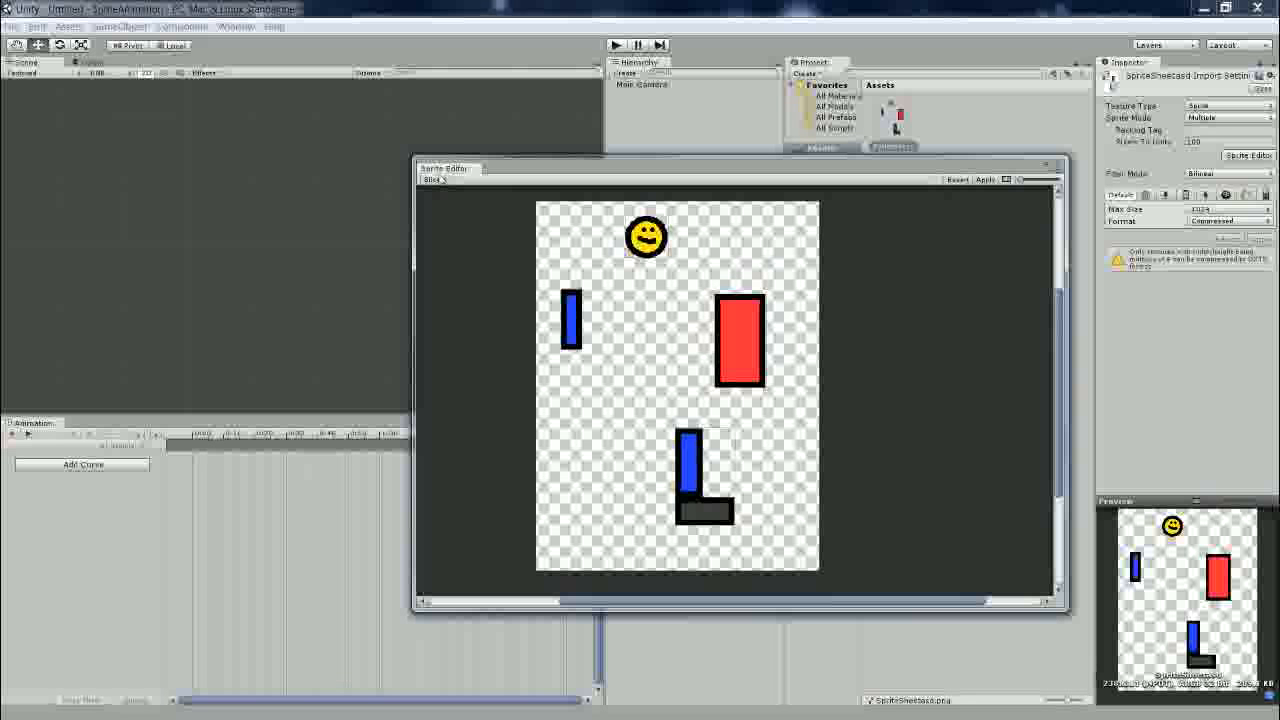
pyautogui.click(985, 179)
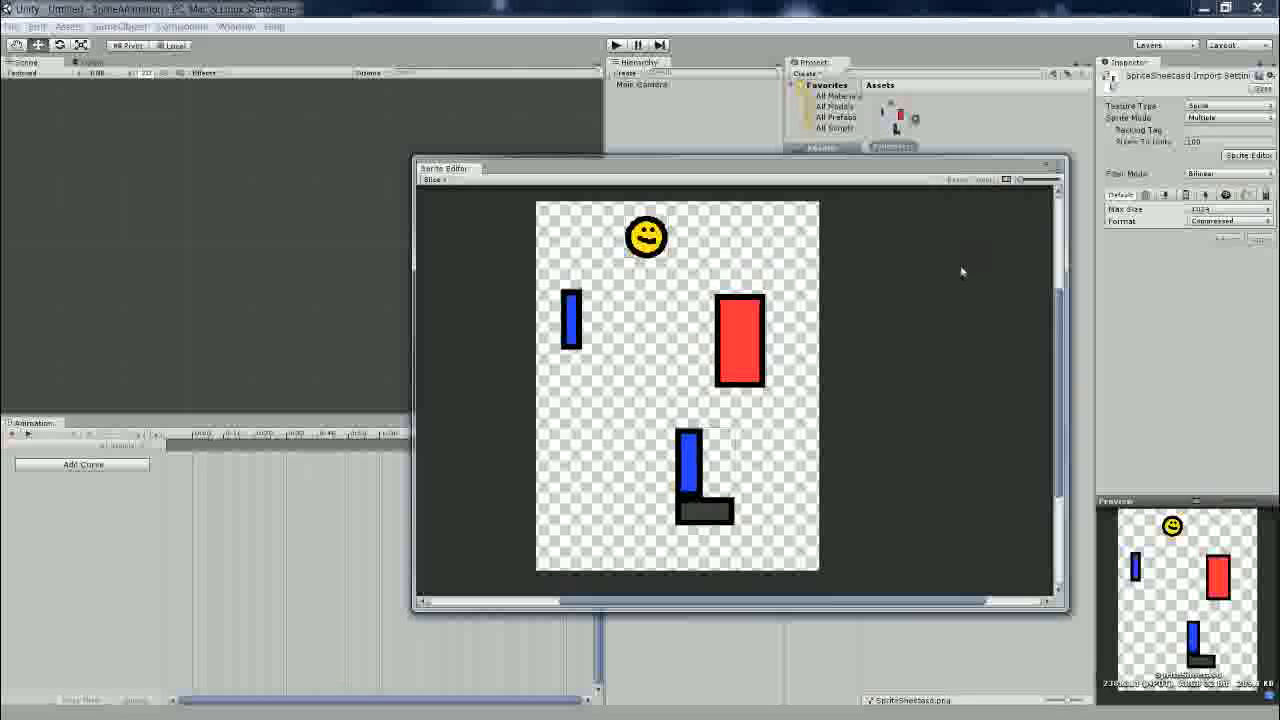
pyautogui.moveTo(1020, 180); pyautogui.dragTo(876, 155)
pyautogui.click(958, 149)
# Expand the sprite sheet asset and look through its sliced head, arm, torso and leg sprites.
pyautogui.click(911, 120)
pyautogui.click(914, 119)
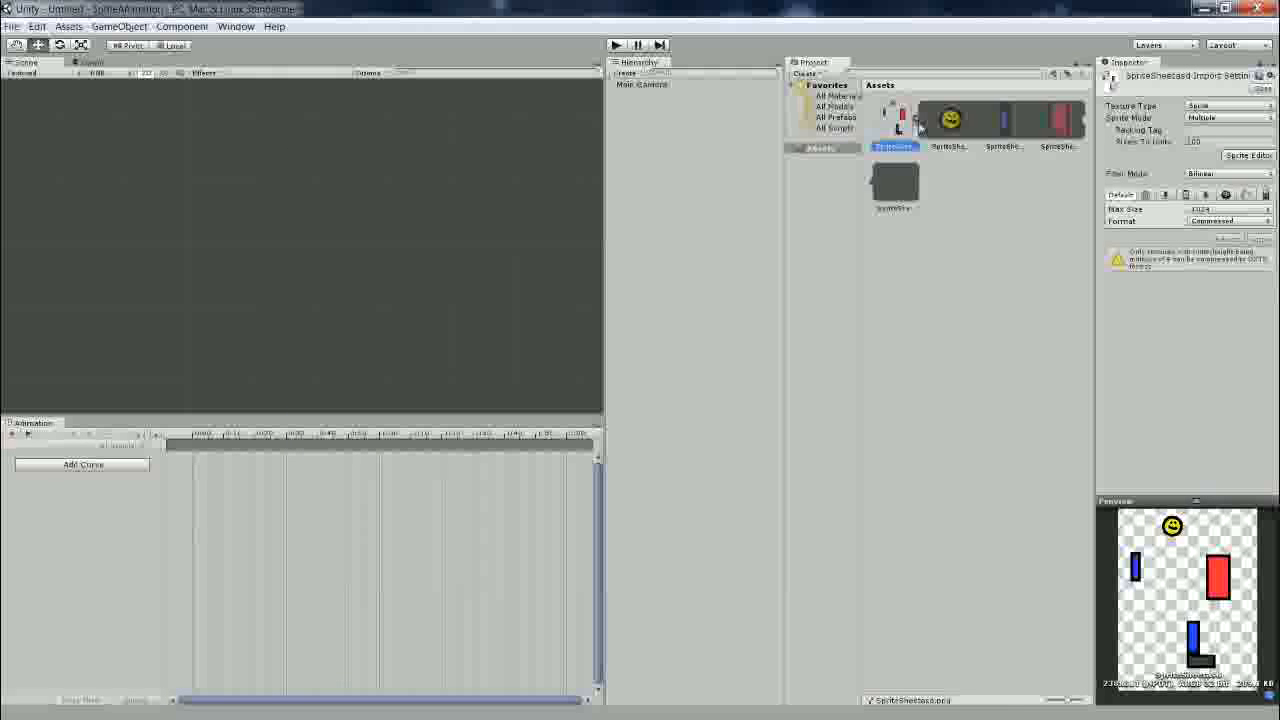
pyautogui.click(1022, 124)
pyautogui.click(1060, 127)
pyautogui.click(902, 187)
pyautogui.click(952, 126)
pyautogui.click(1006, 126)
pyautogui.click(1063, 131)
# Place the head sprite in the scene as a test and delete it.
pyautogui.moveTo(950, 120); pyautogui.dragTo(463, 186)
pyautogui.moveTo(490, 165); pyautogui.dragTo(402, 268, button='middle')
pyautogui.scroll(3, 390, 210)
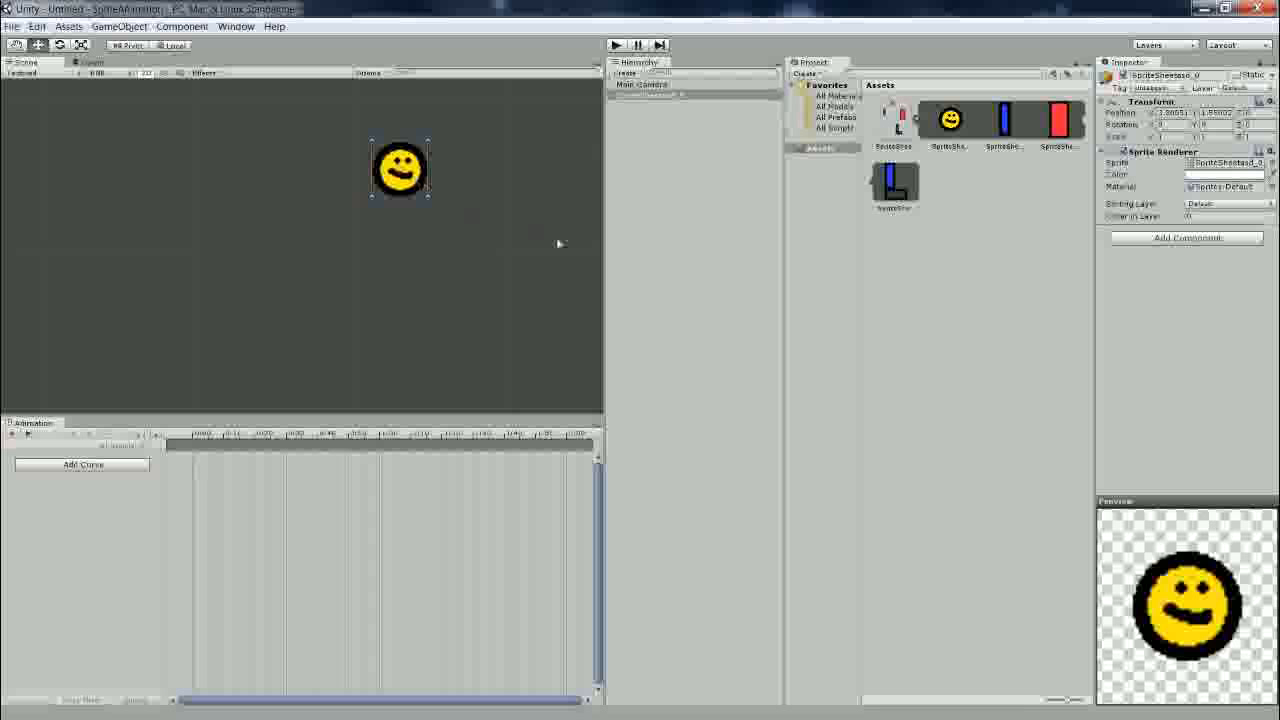
pyautogui.press('Delete')
pyautogui.moveTo(435, 219); pyautogui.dragTo(523, 191, button='middle')
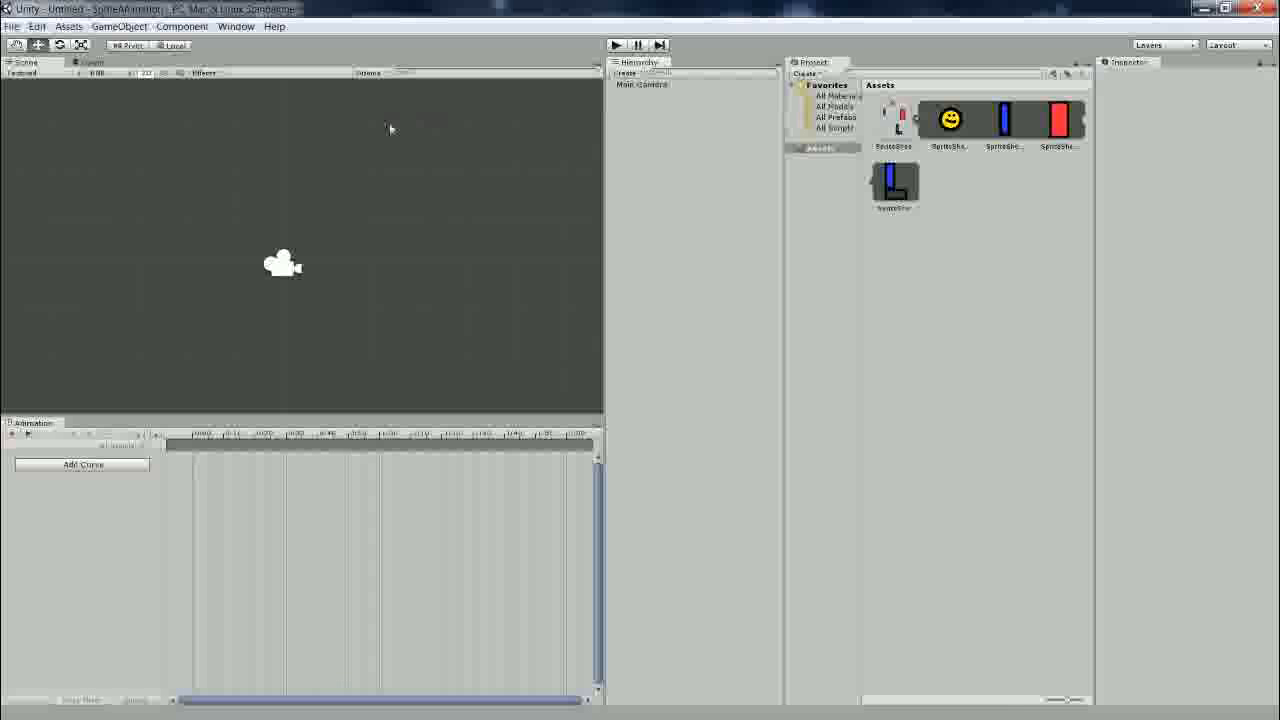
pyautogui.moveTo(415, 215); pyautogui.dragTo(402, 178, button='middle')
pyautogui.click(181, 26)
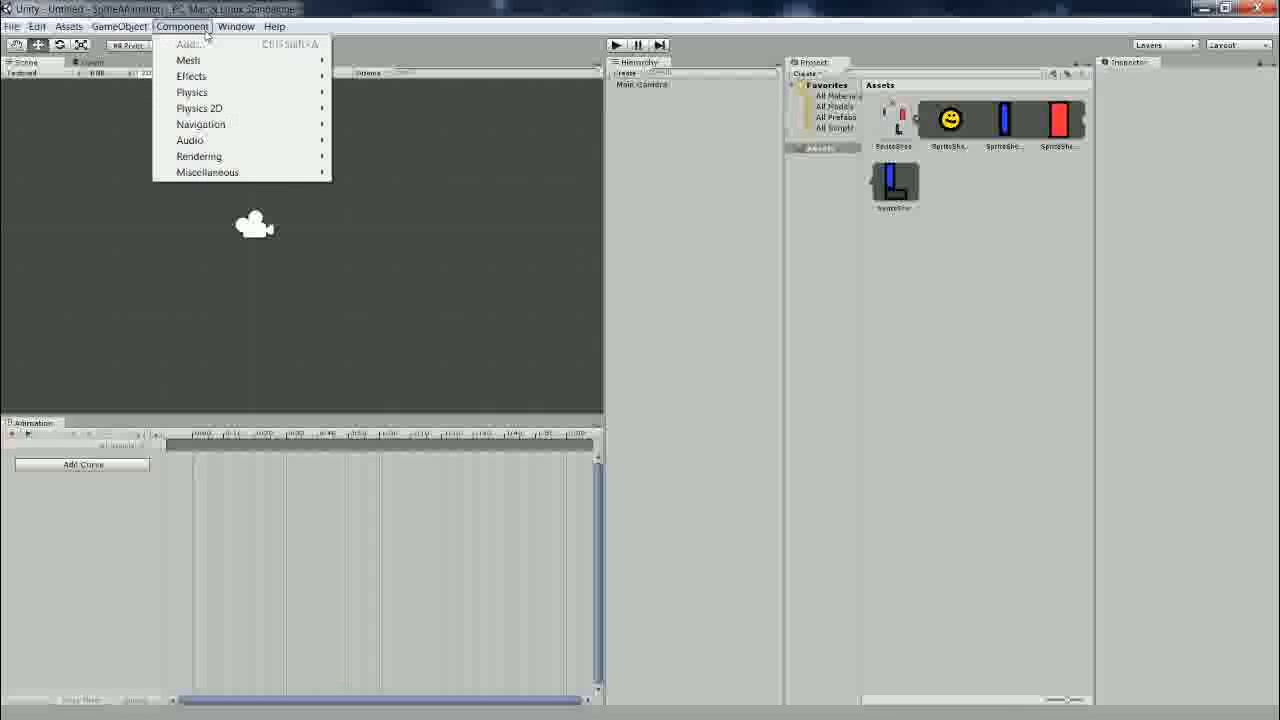
pyautogui.moveTo(234, 27)
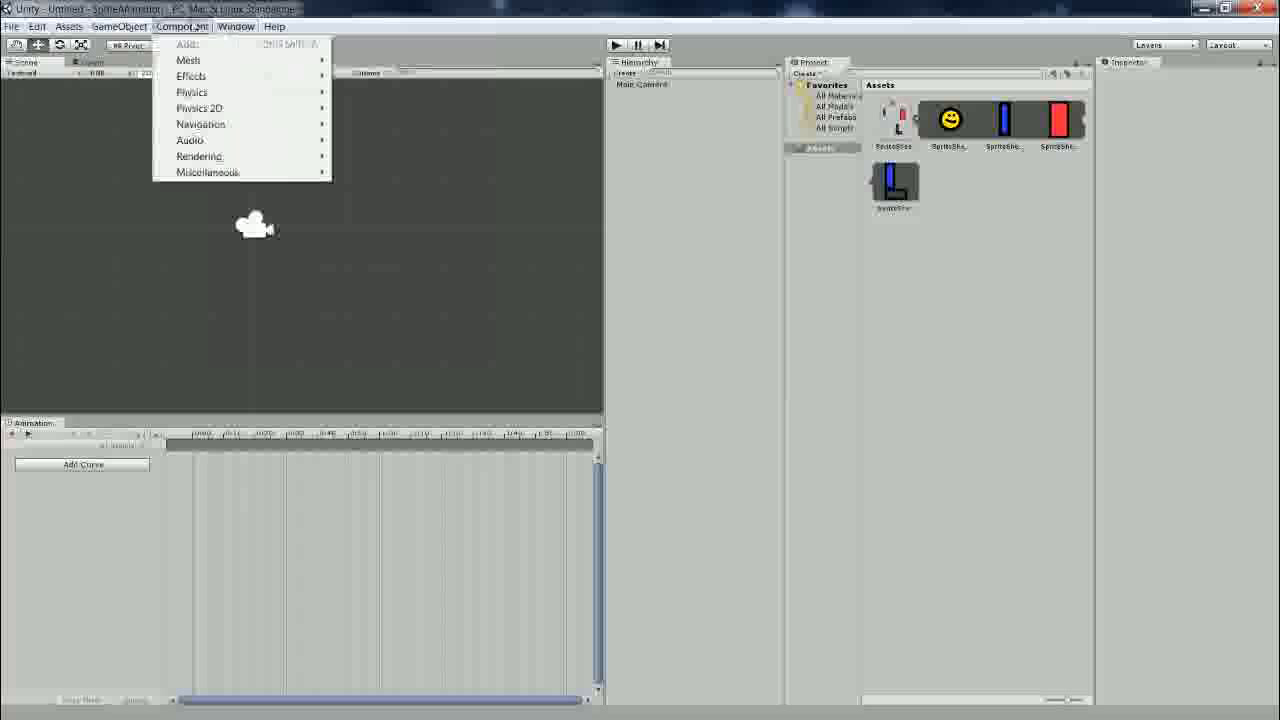
pyautogui.click(262, 183)
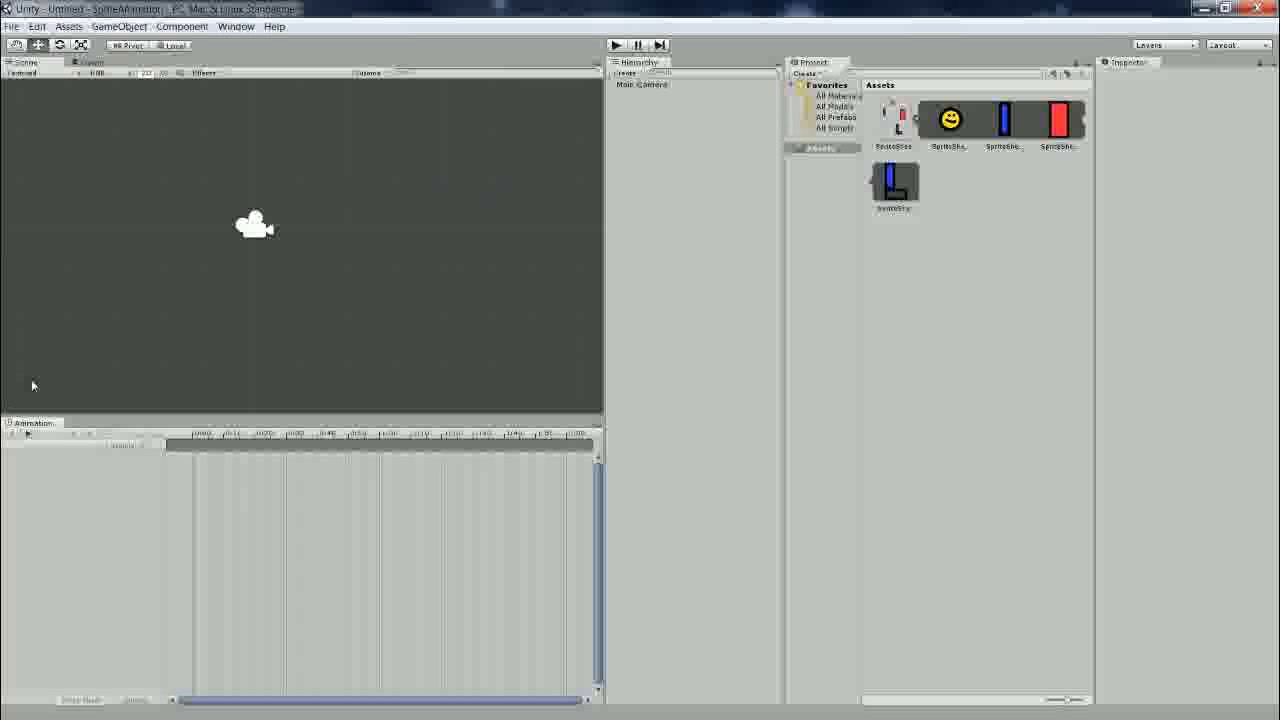
# Detach the Animation window and dock it again beneath the Scene view with a smaller height.
pyautogui.moveTo(40, 421); pyautogui.dragTo(276, 261)
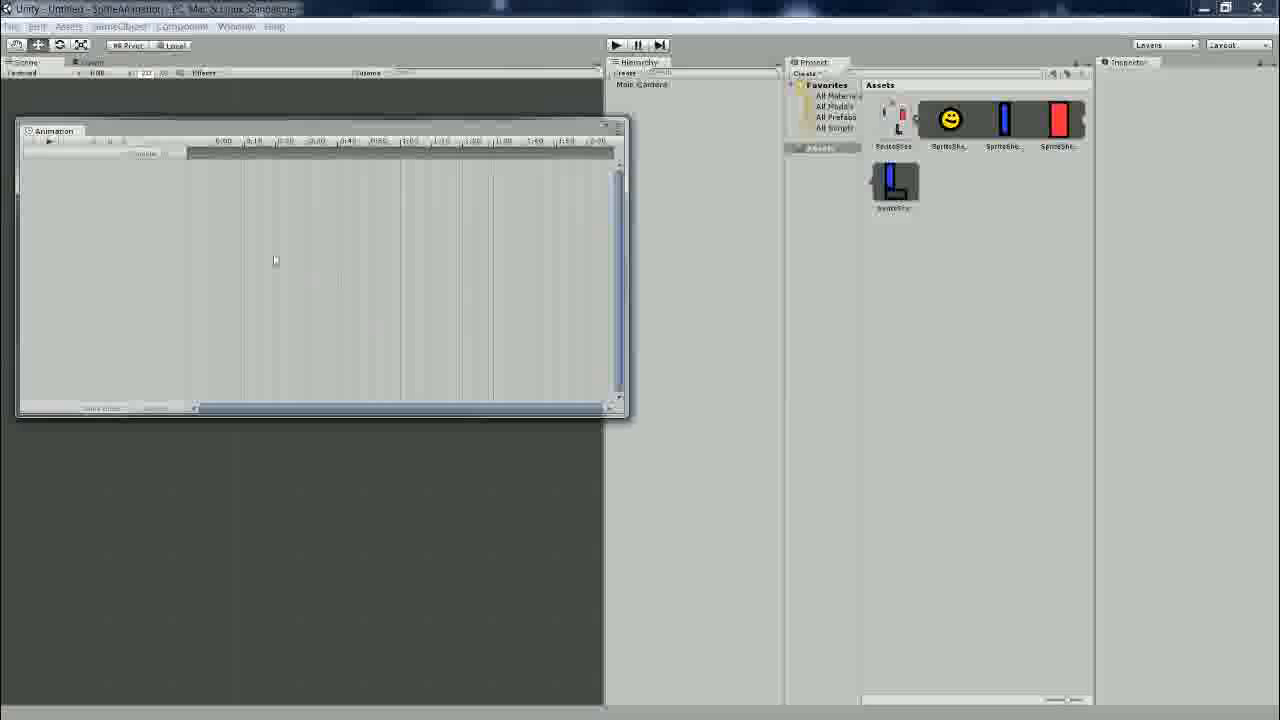
pyautogui.moveTo(55, 136); pyautogui.dragTo(525, 695)
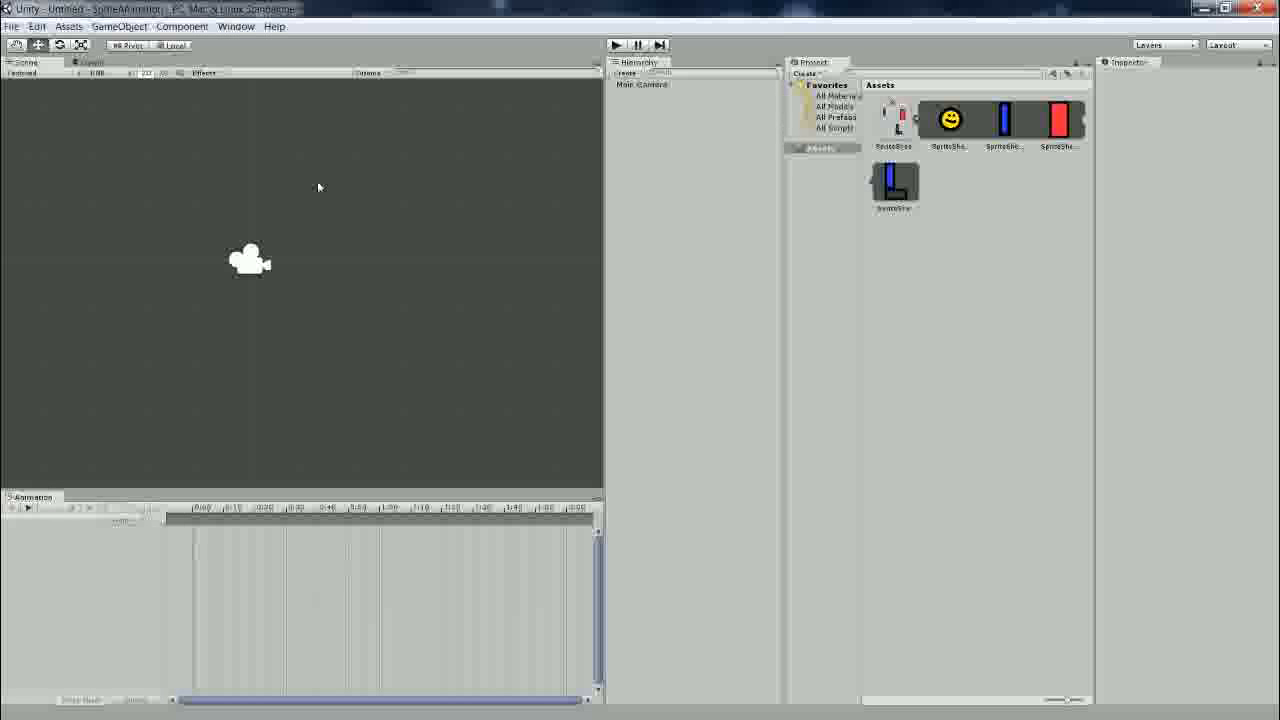
# Create an empty game object and name it ParentSprite.
pyautogui.click(192, 28)
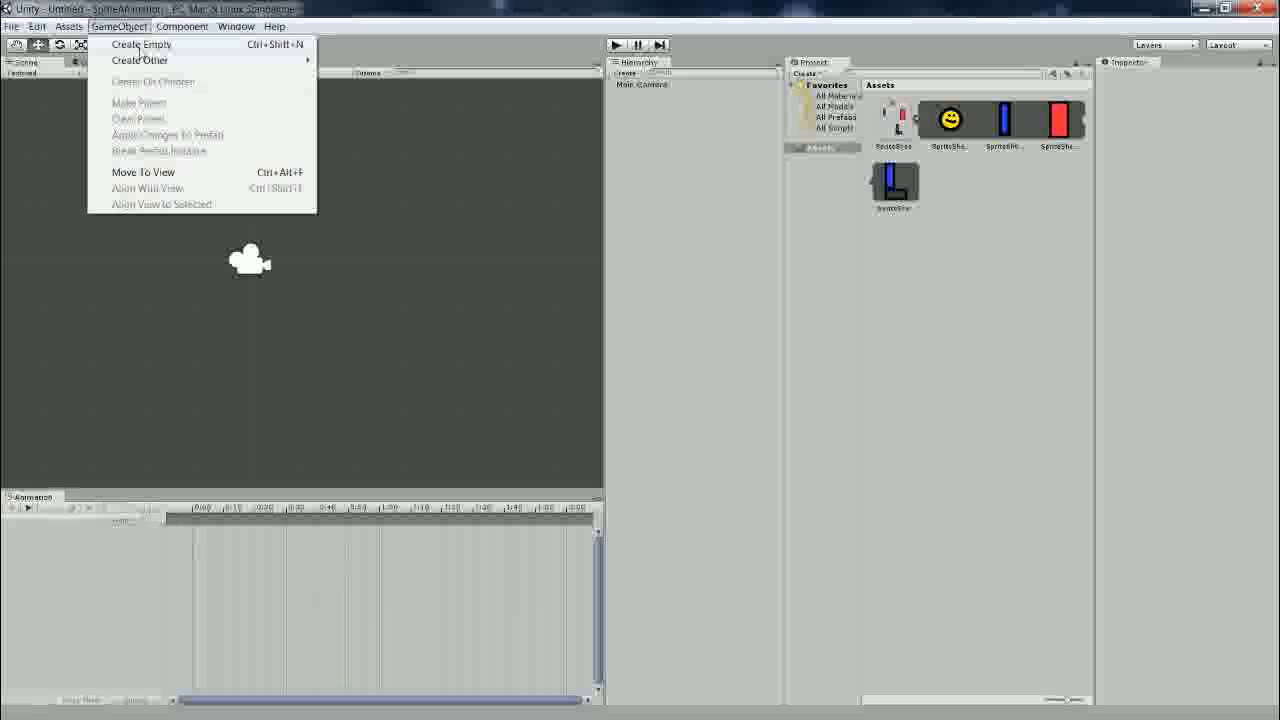
pyautogui.click(140, 43)
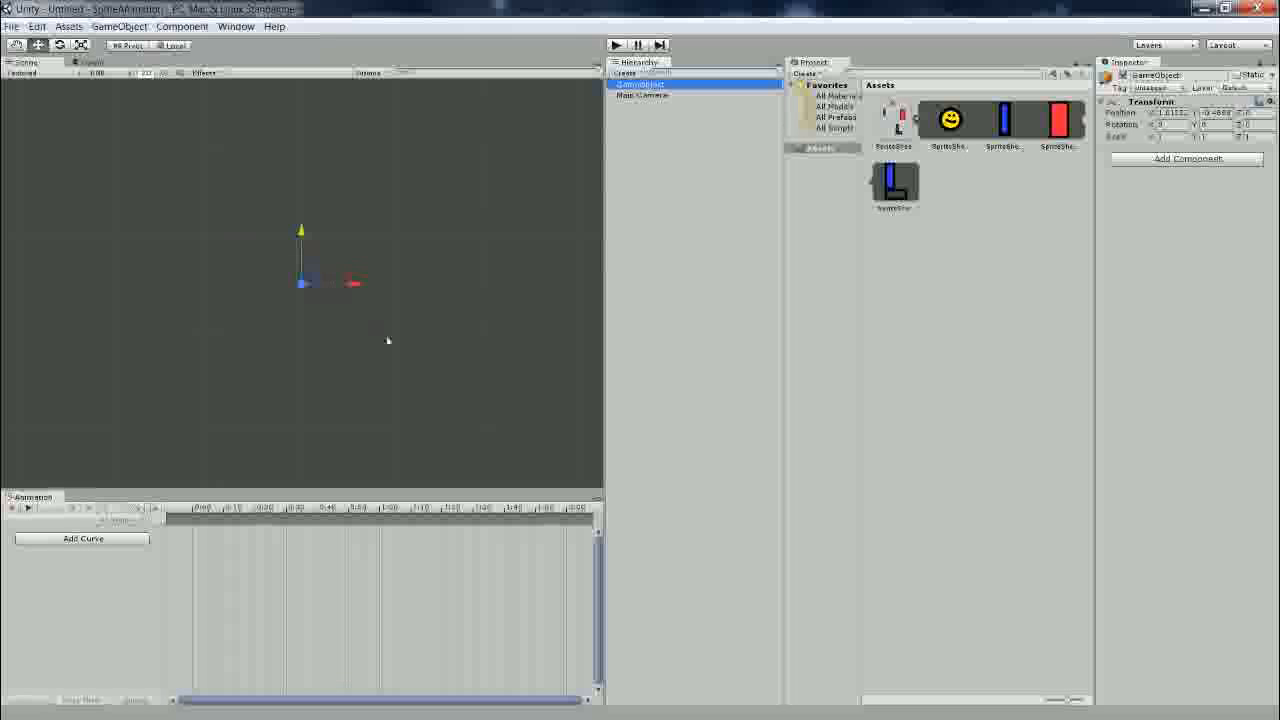
pyautogui.moveTo(1183, 75); pyautogui.dragTo(1032, 74)
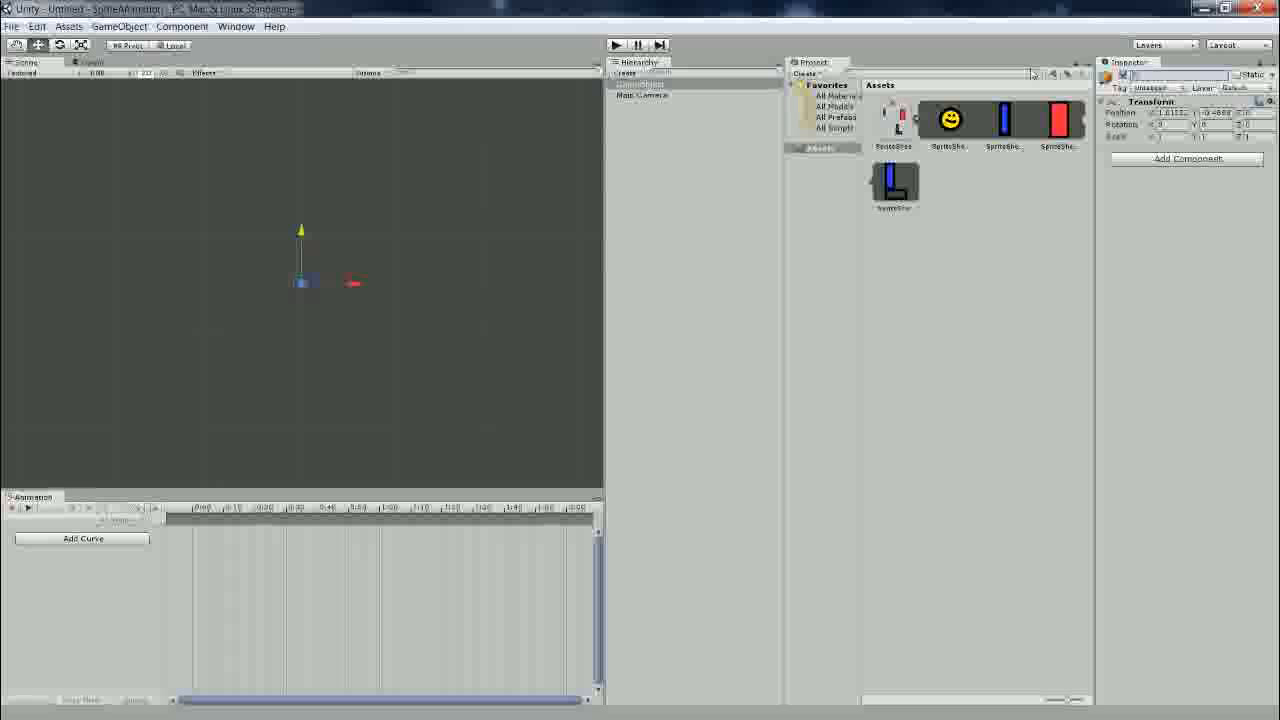
pyautogui.press('Return')
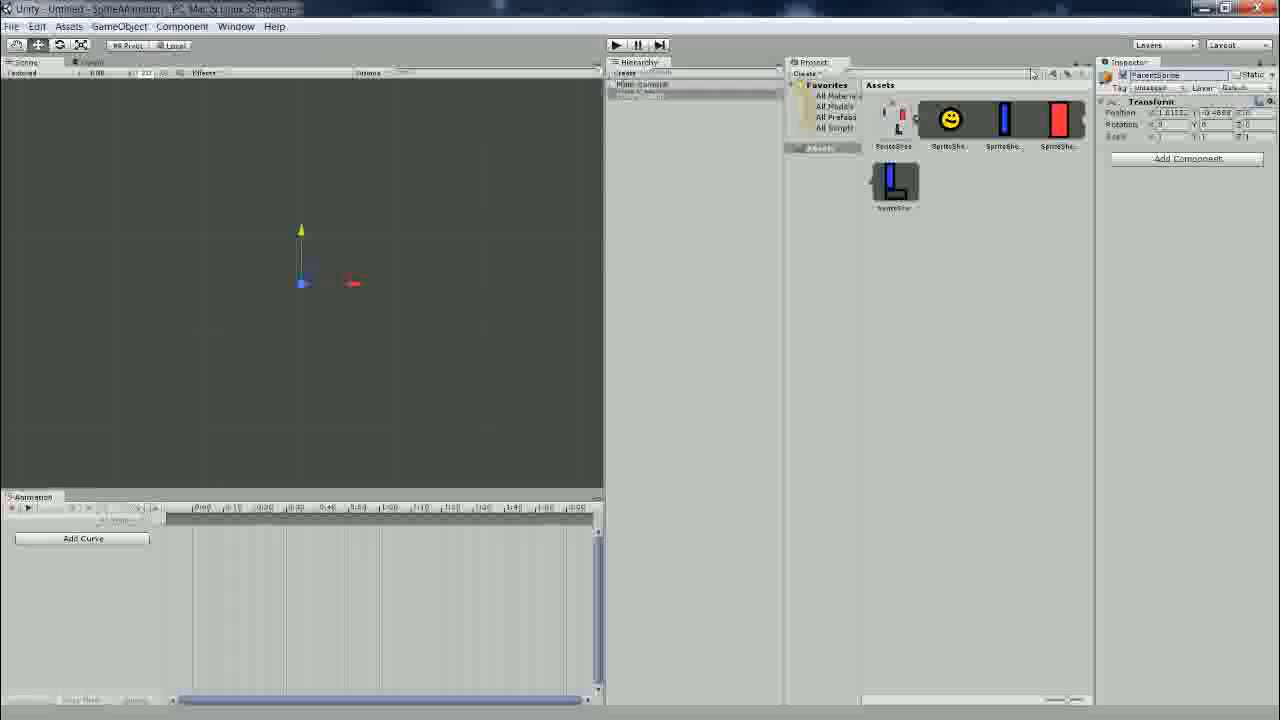
# Examine where the ParentSprite object lies in the scene relative to the Main Camera and its view frame.
pyautogui.scroll(-3, 370, 288)
pyautogui.moveTo(383, 289); pyautogui.dragTo(458, 222, button='middle')
pyautogui.moveTo(413, 259); pyautogui.dragTo(360, 266, button='middle')
pyautogui.scroll(2, 368, 266)
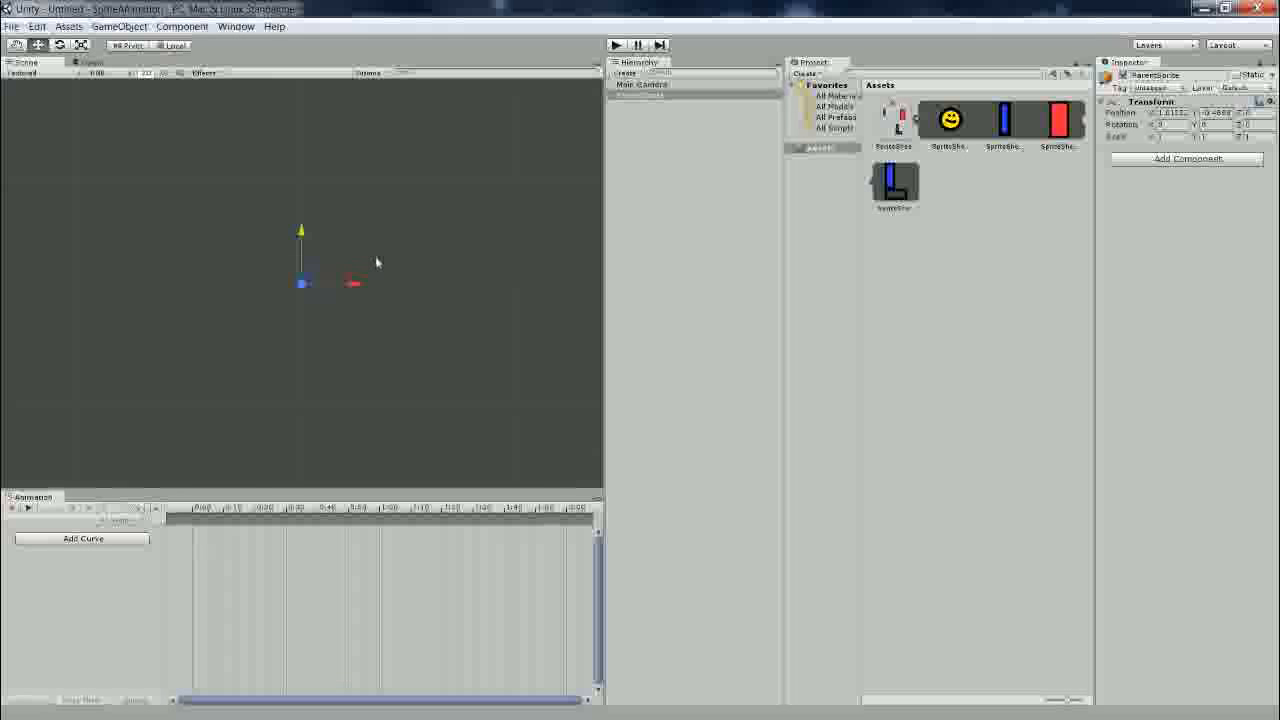
pyautogui.scroll(-2, 423, 251)
pyautogui.moveTo(383, 283); pyautogui.dragTo(428, 269, button='middle')
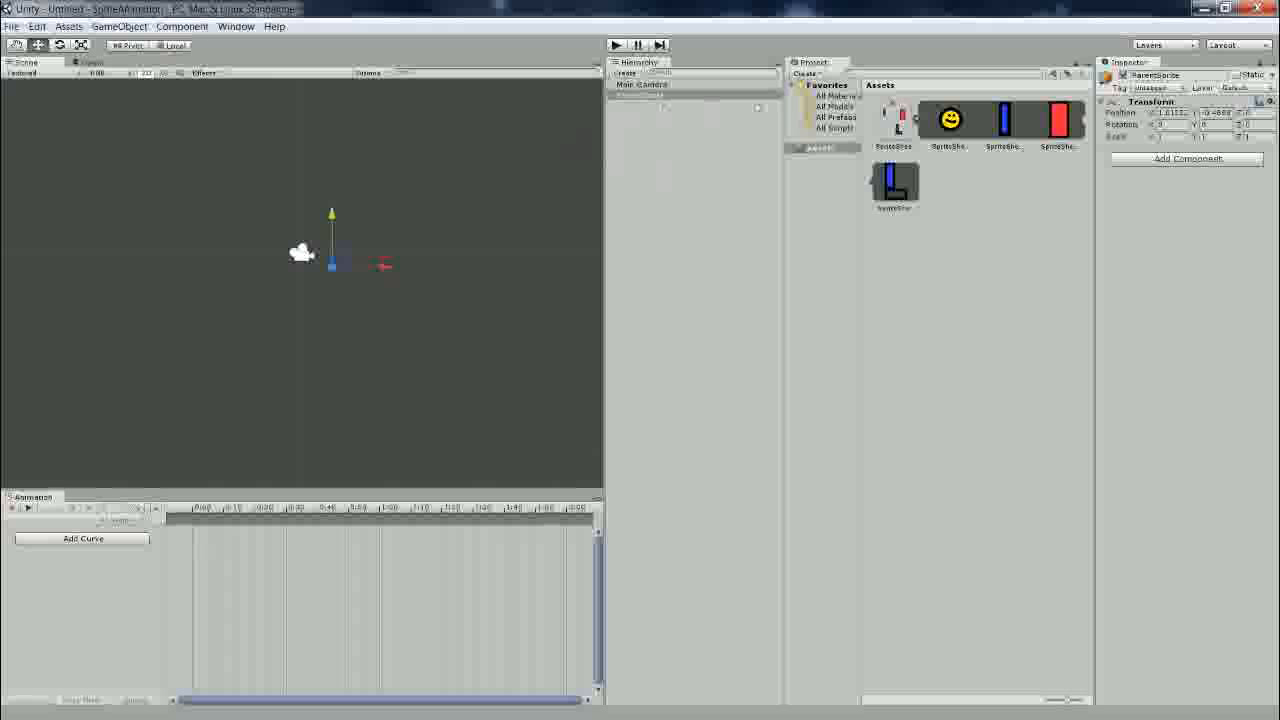
pyautogui.click(680, 246)
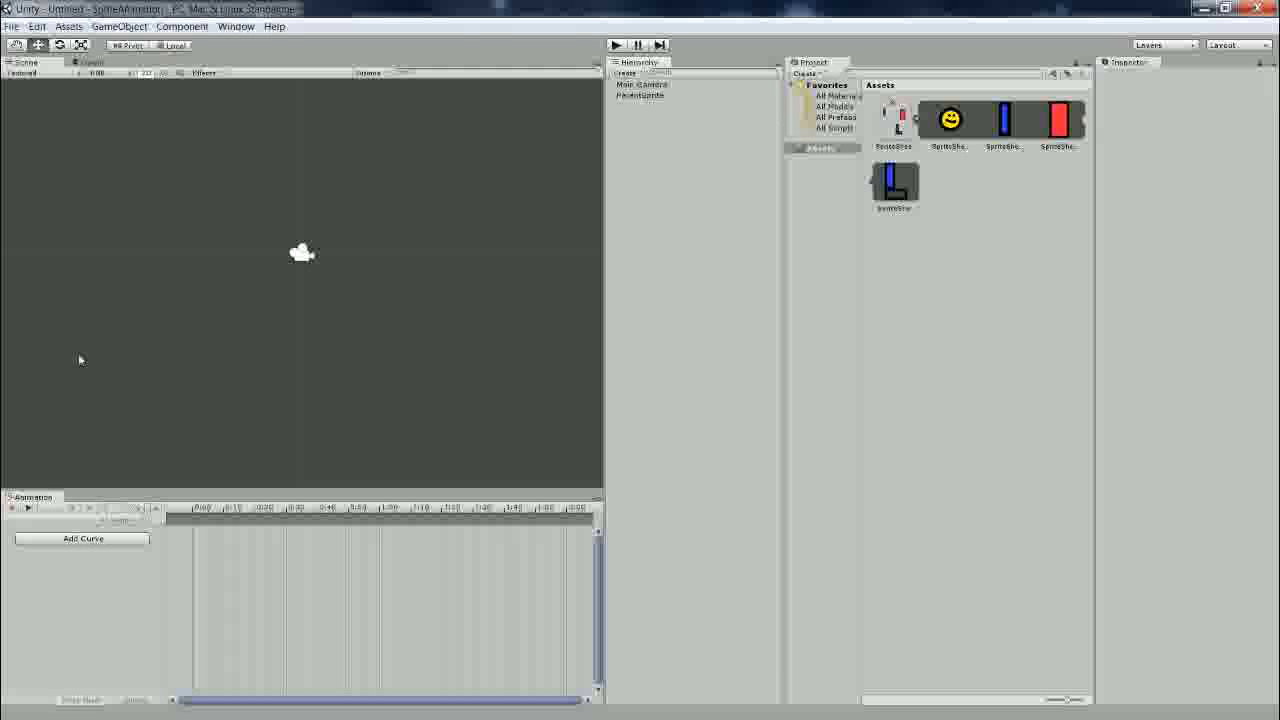
pyautogui.click(642, 85)
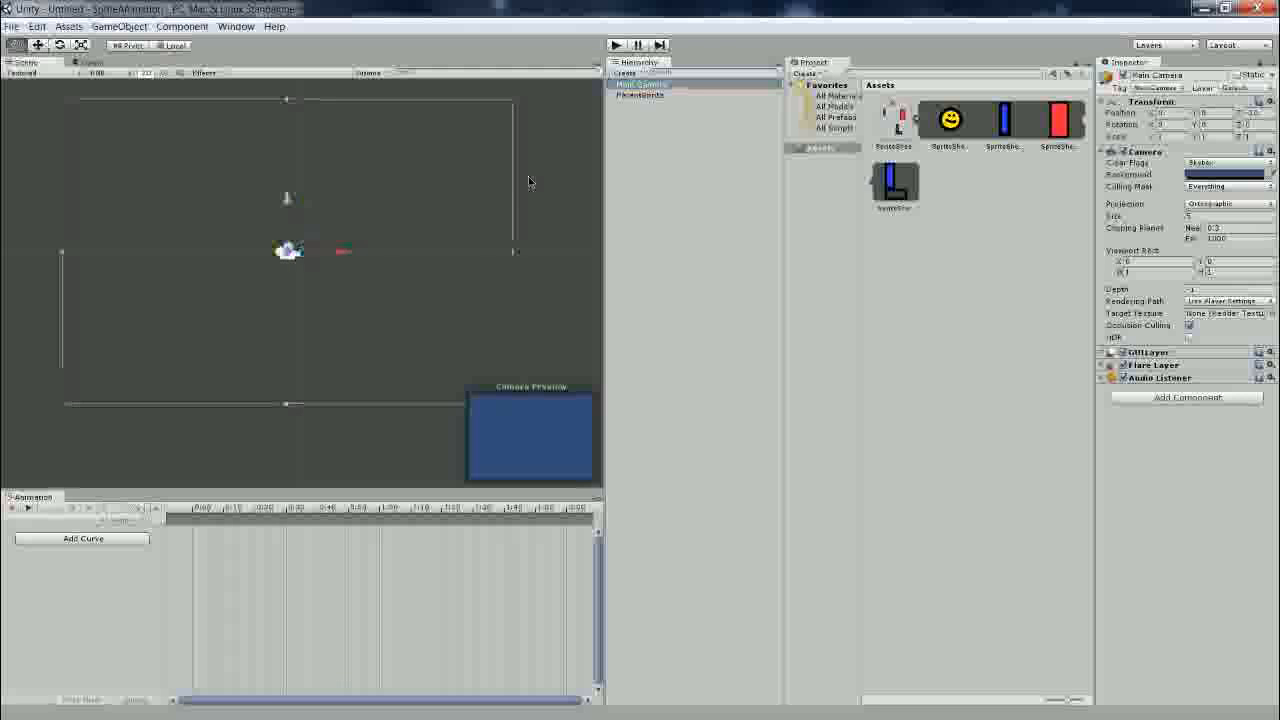
pyautogui.click(648, 97)
# Place the sliced head, arm, torso and leg sprites in the scene near the ParentSprite object.
pyautogui.moveTo(957, 121); pyautogui.dragTo(410, 263)
pyautogui.moveTo(1058, 120); pyautogui.dragTo(368, 265)
pyautogui.moveTo(355, 322); pyautogui.dragTo(373, 297)
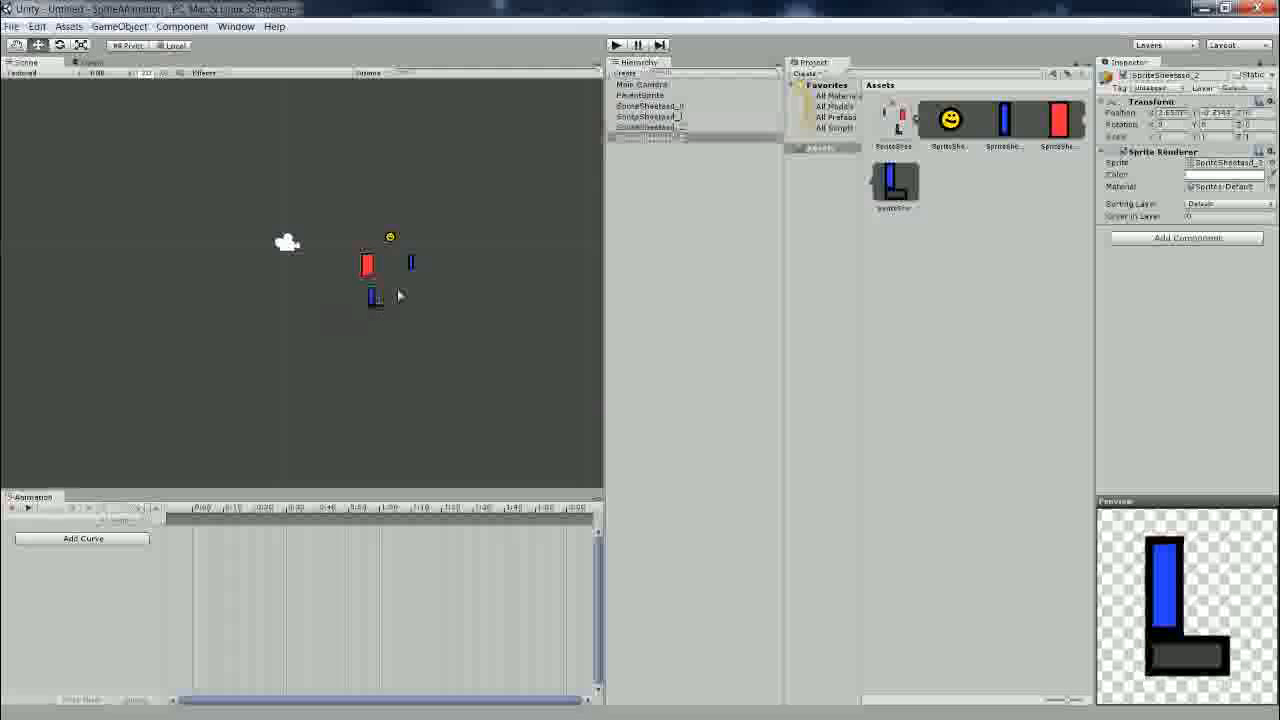
# Focus on the ParentSprite object and move the head sprite to just above its origin.
pyautogui.doubleClick(645, 96)
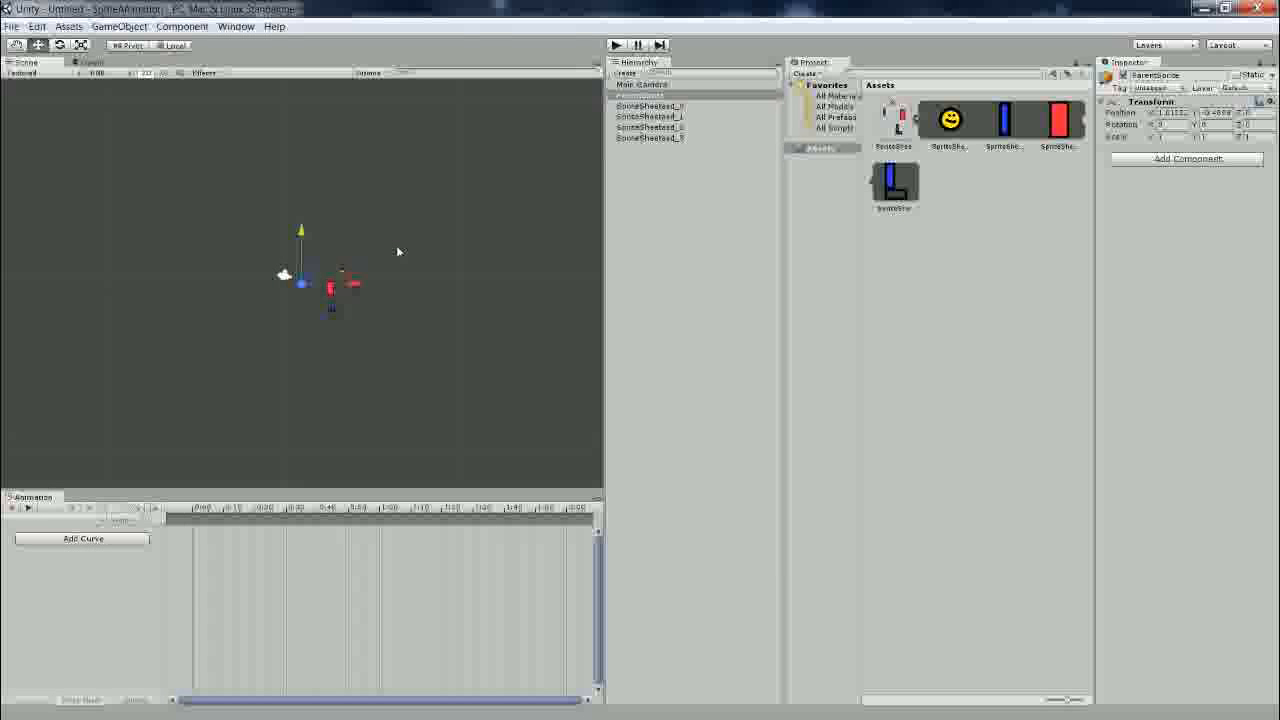
pyautogui.scroll(-4, 405, 245)
pyautogui.moveTo(406, 254); pyautogui.dragTo(229, 216, button='middle')
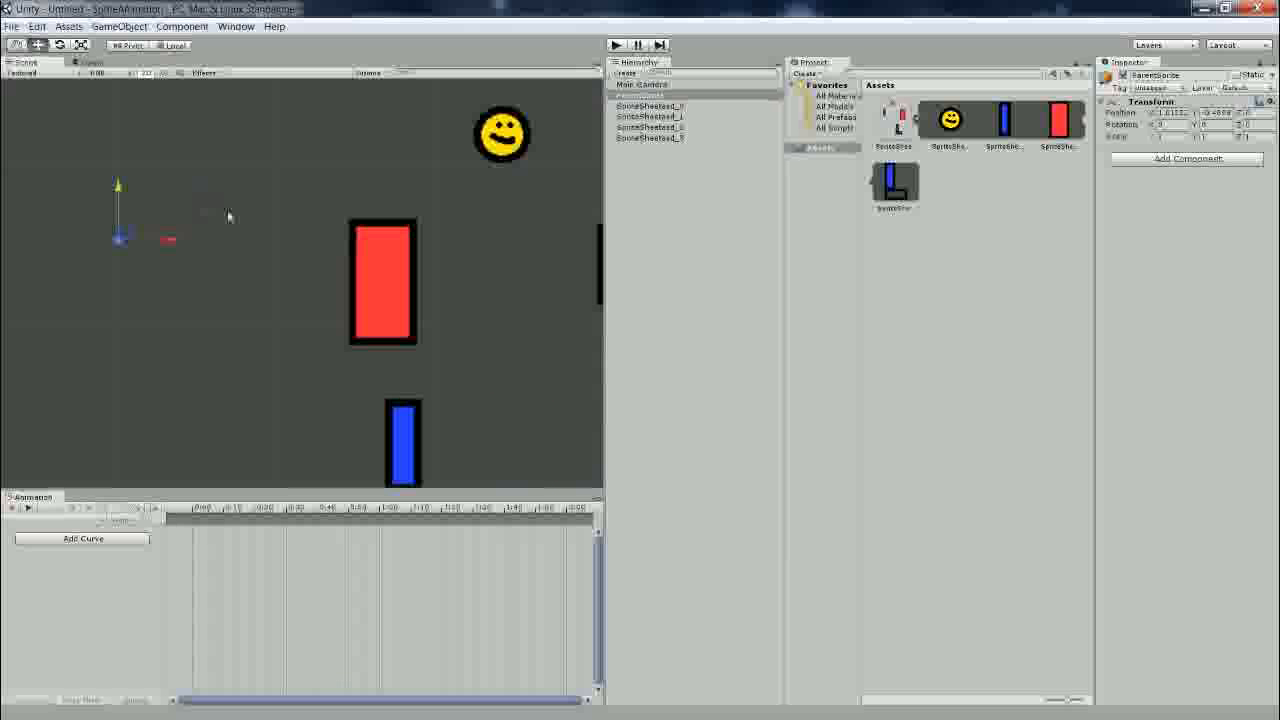
pyautogui.moveTo(500, 153); pyautogui.dragTo(120, 168)
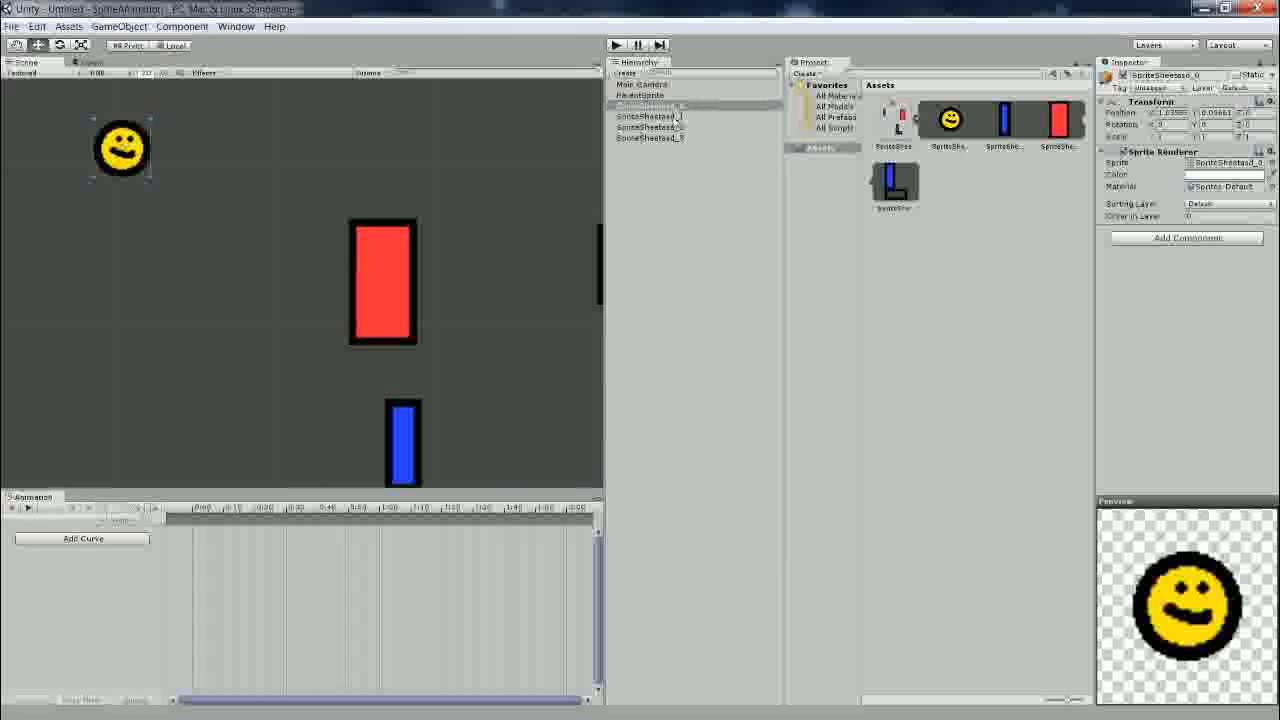
# Make all four body-part sprites children of ParentSprite.
pyautogui.keyDown('shift'); pyautogui.click(676, 139); pyautogui.keyUp('shift')
pyautogui.moveTo(674, 116); pyautogui.dragTo(662, 96)
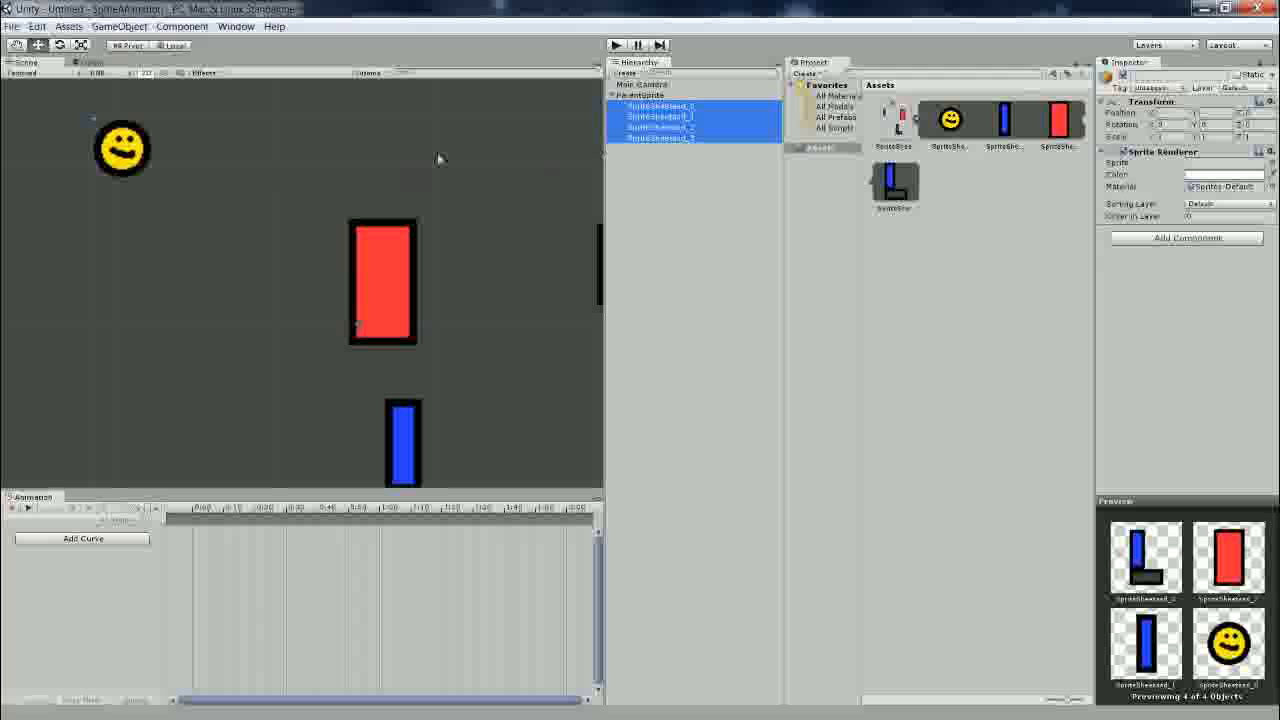
pyautogui.click(378, 141)
pyautogui.click(685, 106)
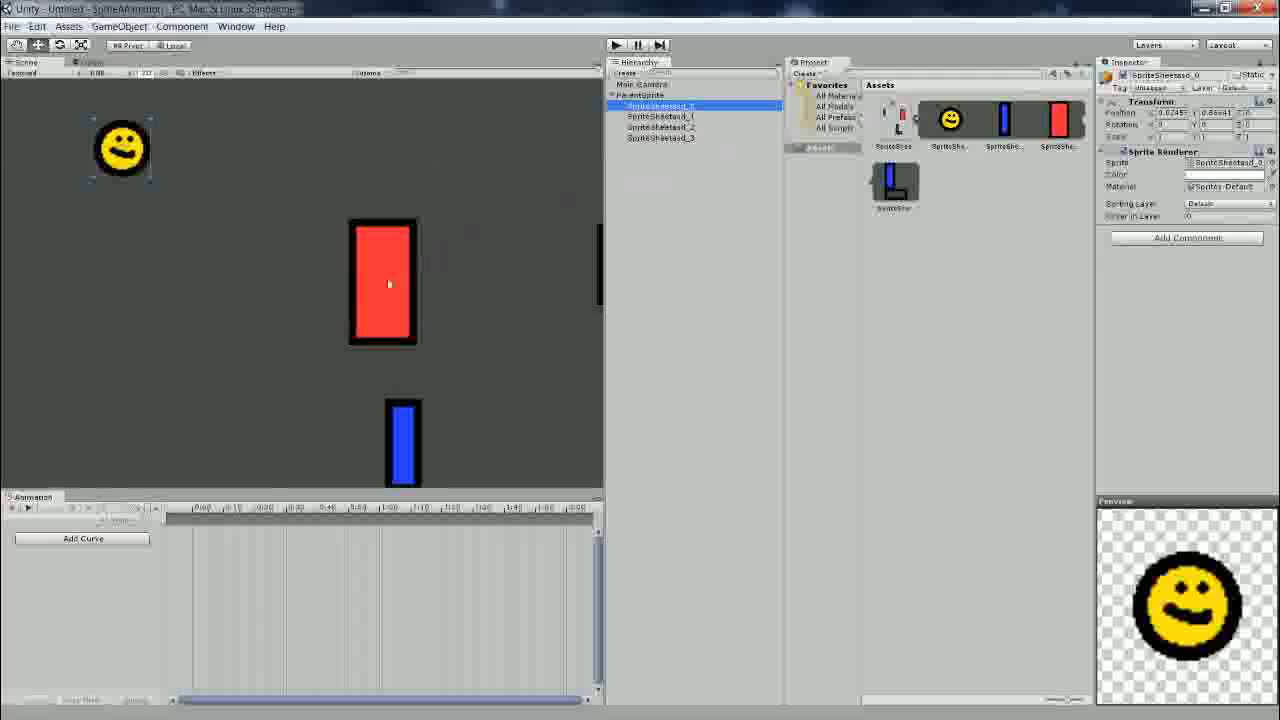
# Set the ParentSprite object's X and Y position to 0.
pyautogui.click(648, 95)
pyautogui.moveTo(426, 148); pyautogui.dragTo(505, 131, button='middle')
pyautogui.click(1175, 113)
pyautogui.press('BackSpace')
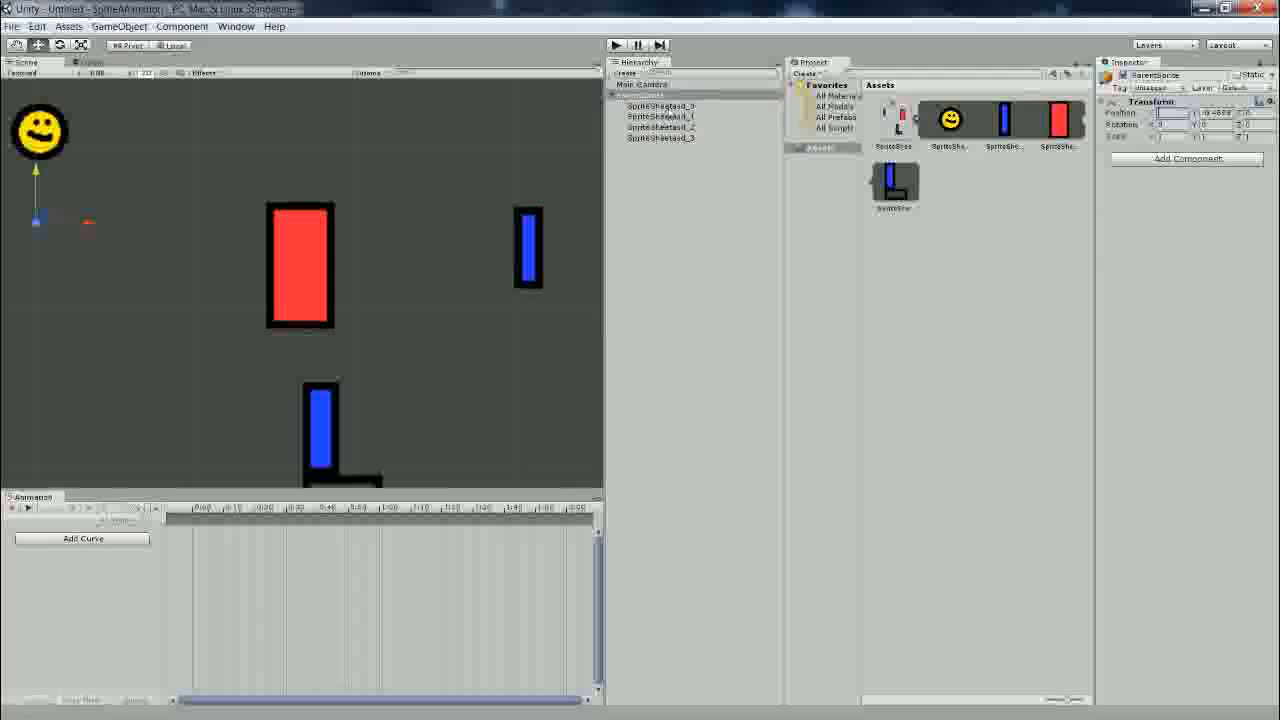
pyautogui.moveTo(227, 109); pyautogui.dragTo(375, 119, button='middle')
pyautogui.click(1214, 113)
pyautogui.press('BackSpace')
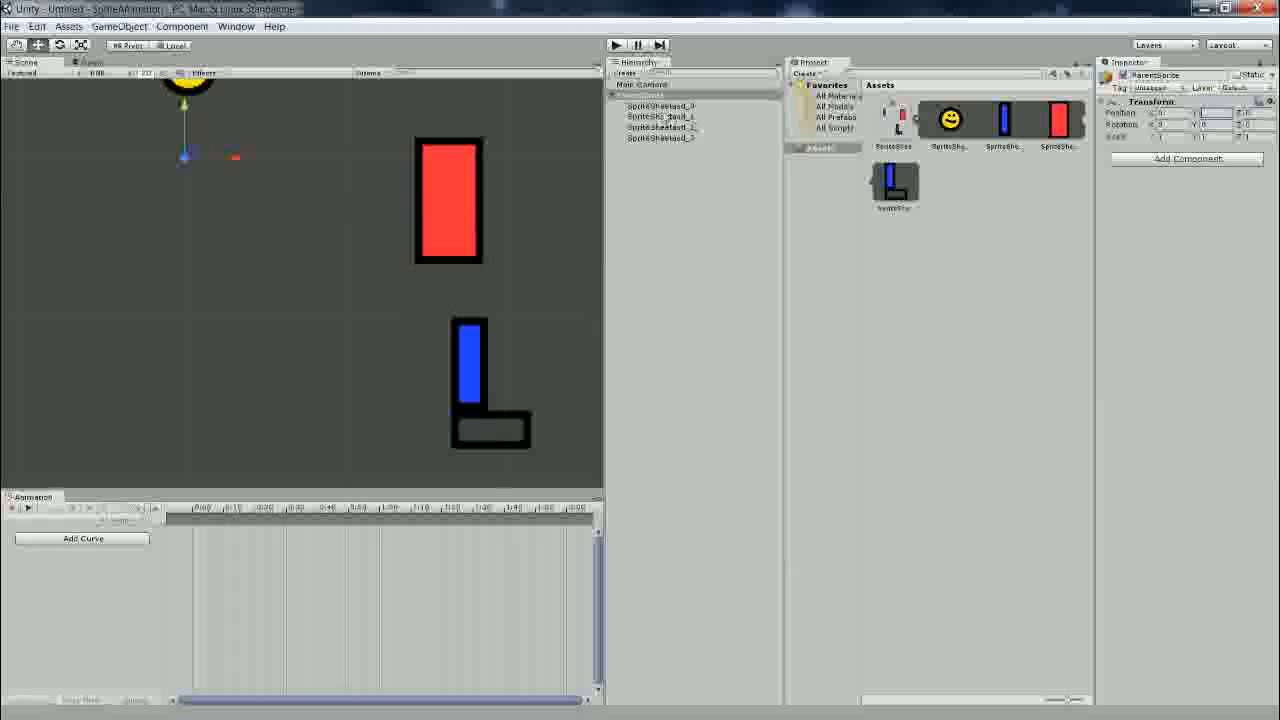
# Centre the head sprite on its parent by setting its X position to 0.
pyautogui.click(664, 117)
pyautogui.scroll(-2, 440, 140)
pyautogui.moveTo(386, 134); pyautogui.dragTo(401, 212, button='middle')
pyautogui.click(700, 117)
pyautogui.click(690, 106)
pyautogui.click(1180, 117)
pyautogui.press('BackSpace')
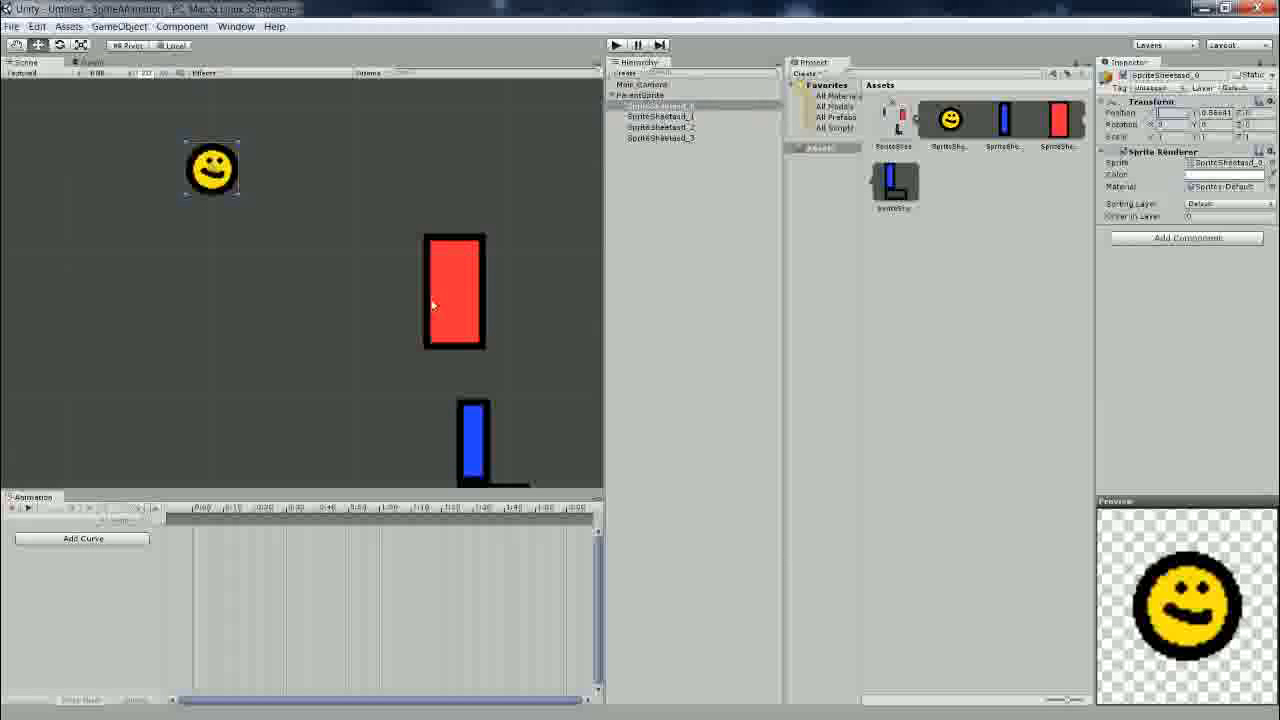
# Move the torso sprite beneath the head, set its X and Y position to 0, and check the alignment with ParentSprite and the head.
pyautogui.click(432, 305)
pyautogui.moveTo(432, 305); pyautogui.dragTo(190, 265)
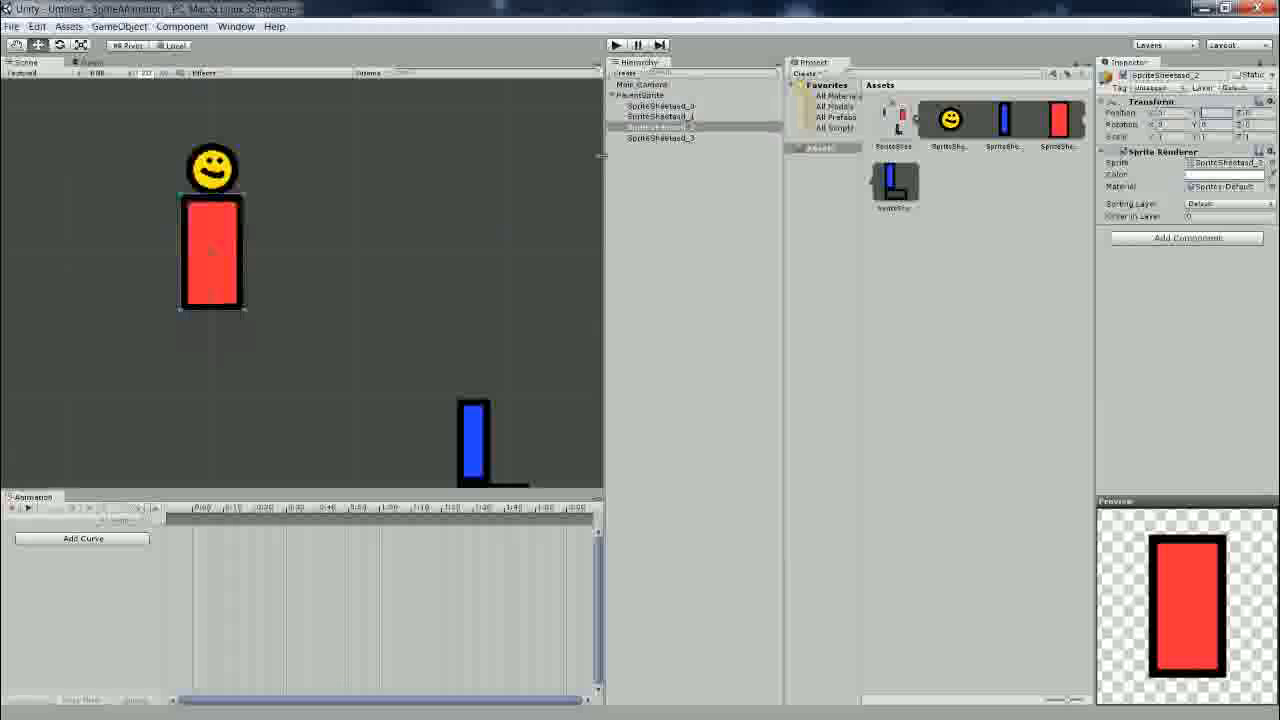
pyautogui.click(642, 96)
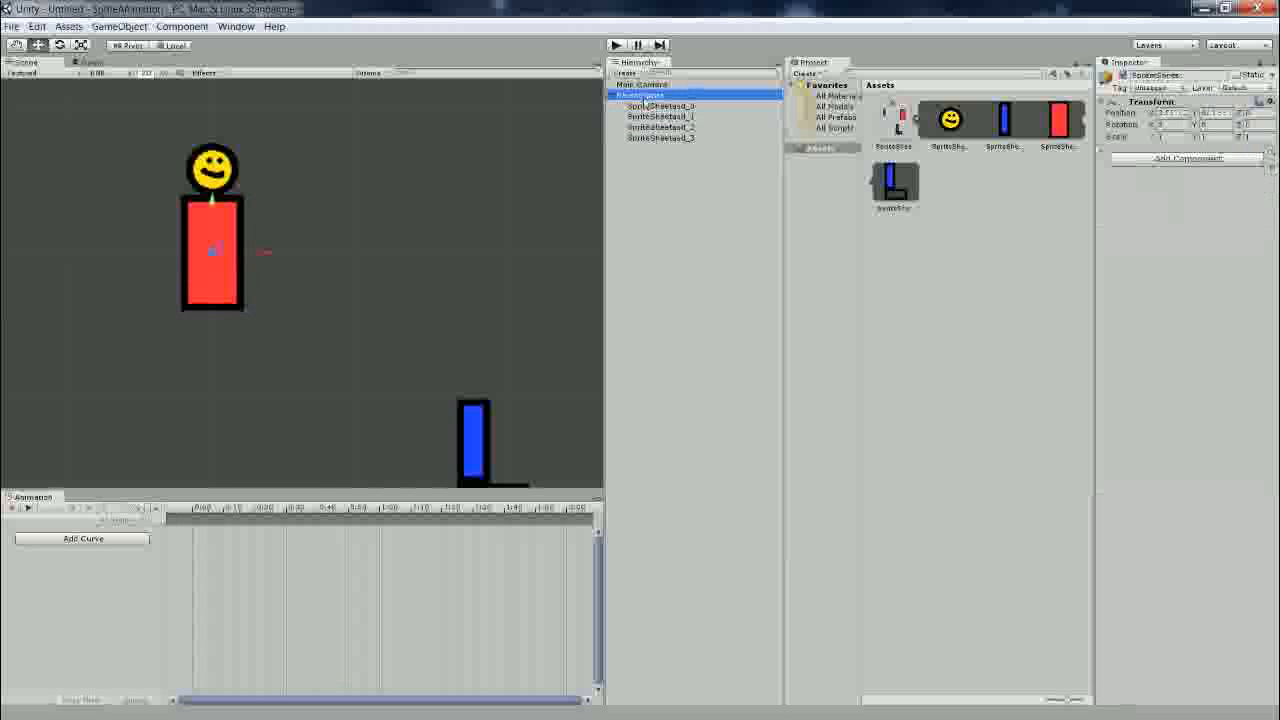
pyautogui.click(210, 166)
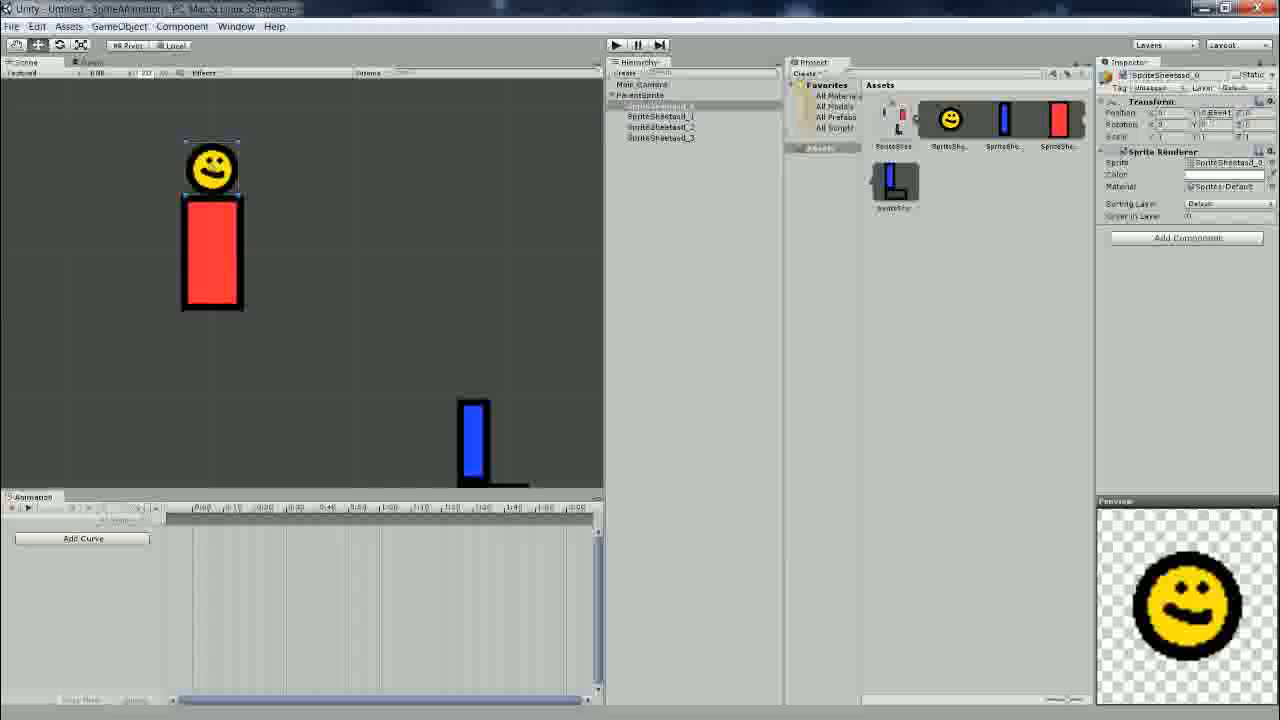
# Move the leg sprite directly beneath the torso.
pyautogui.moveTo(490, 246); pyautogui.dragTo(536, 228, button='middle')
pyautogui.click(543, 374)
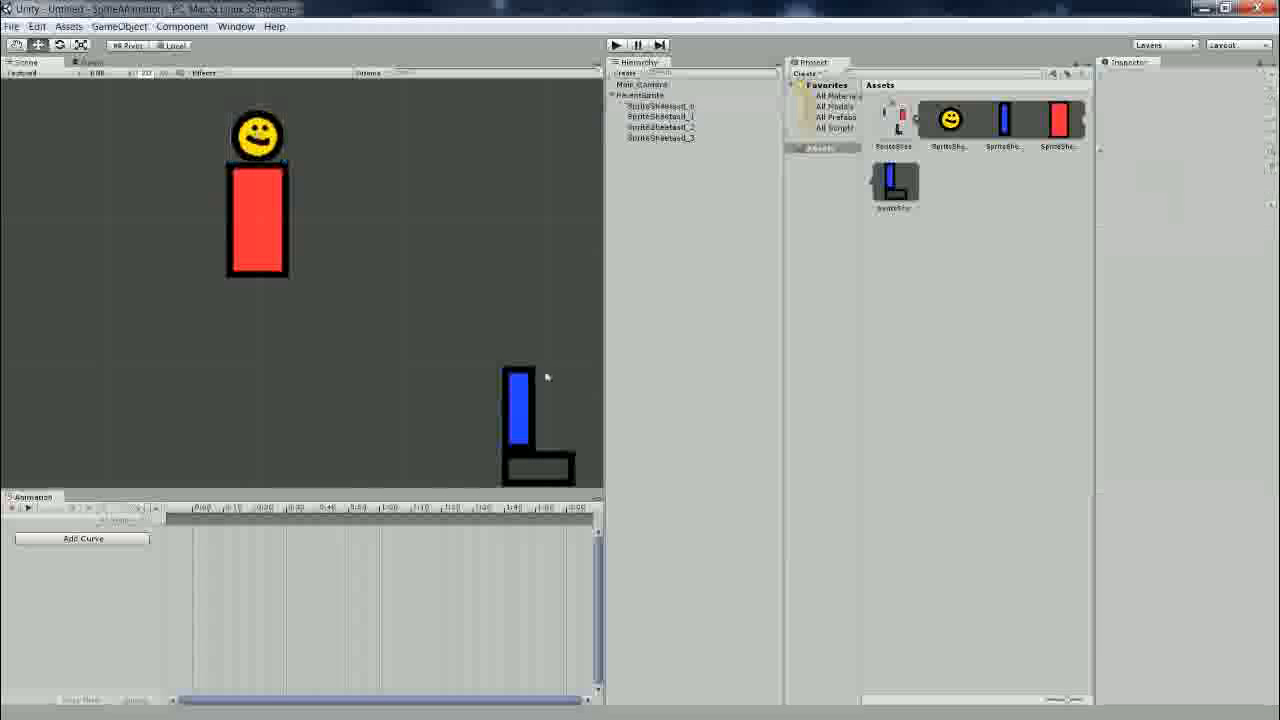
pyautogui.scroll(-5, 445, 175)
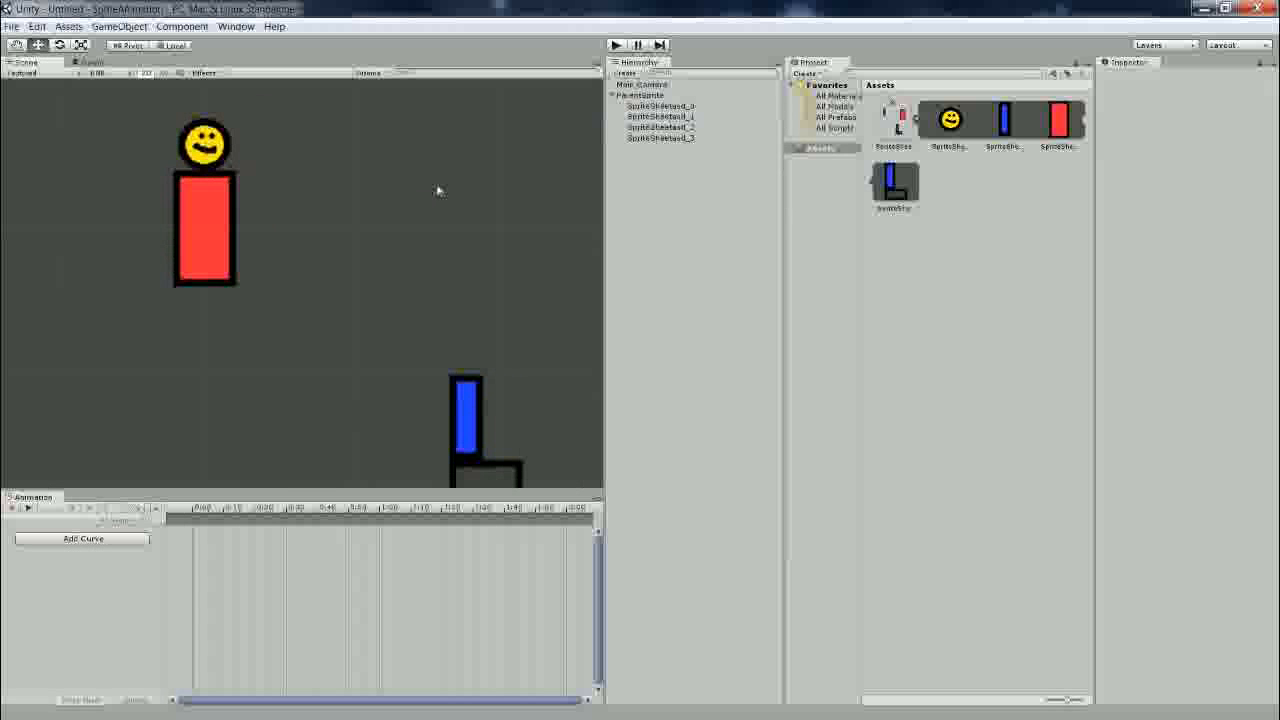
pyautogui.click(398, 366)
pyautogui.moveTo(398, 366); pyautogui.dragTo(236, 310)
pyautogui.scroll(3, 408, 254)
# Adjust the leg's X position so its back edge lines up with the torso's back edge.
pyautogui.click(1170, 113)
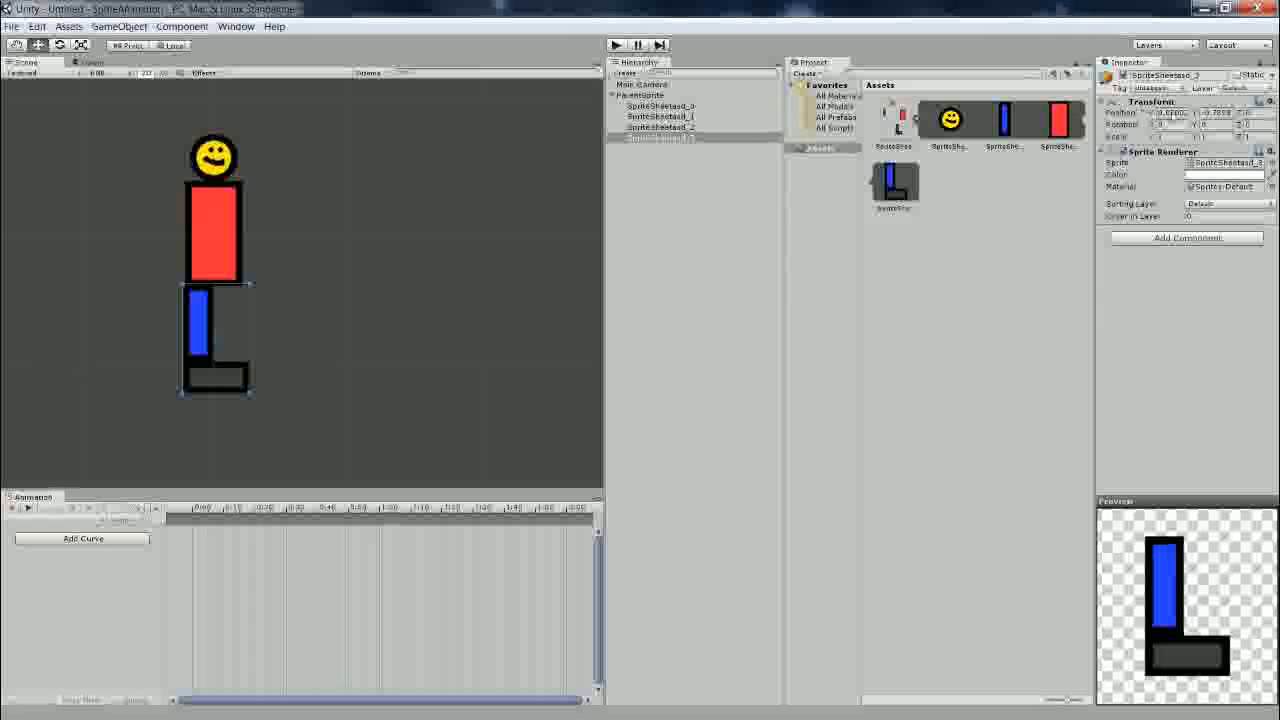
pyautogui.press('BackSpace')
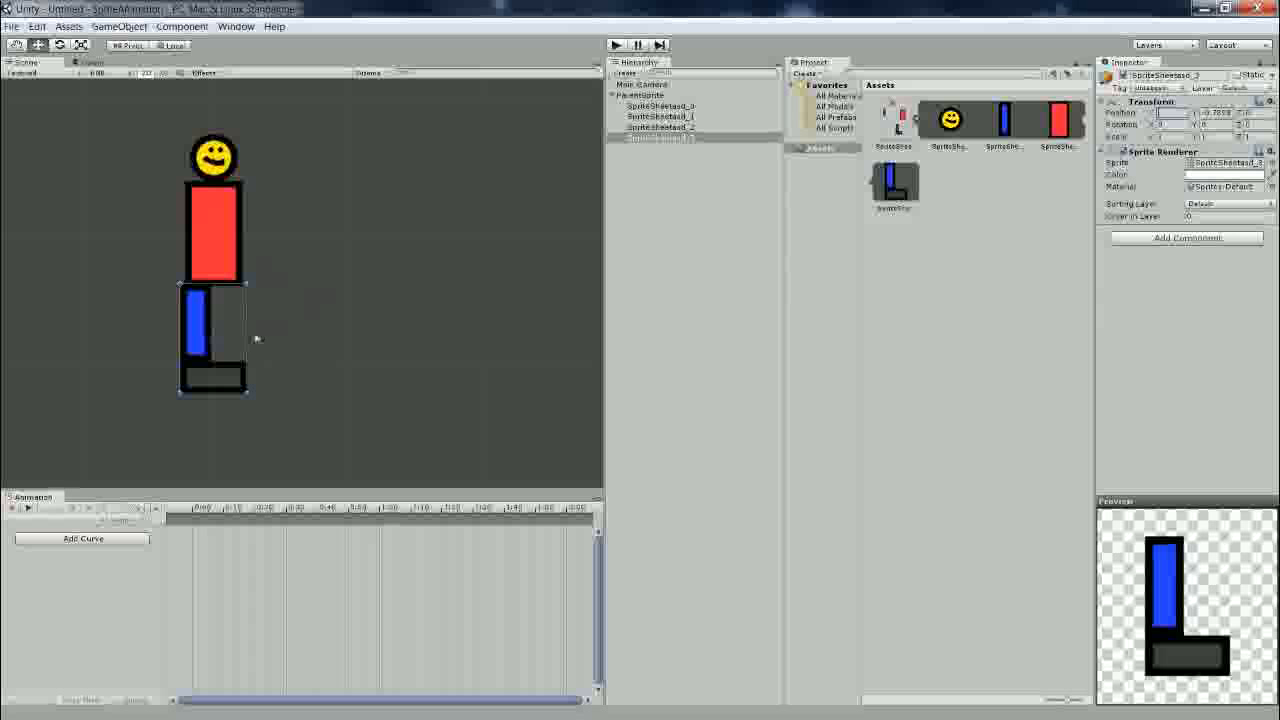
pyautogui.moveTo(243, 331); pyautogui.dragTo(249, 331)
# Duplicate the leg sprite and move the copy beside the original beneath the front half of the torso.
pyautogui.click(405, 311)
pyautogui.scroll(-2, 403, 280)
pyautogui.moveTo(403, 280); pyautogui.dragTo(371, 306, button='middle')
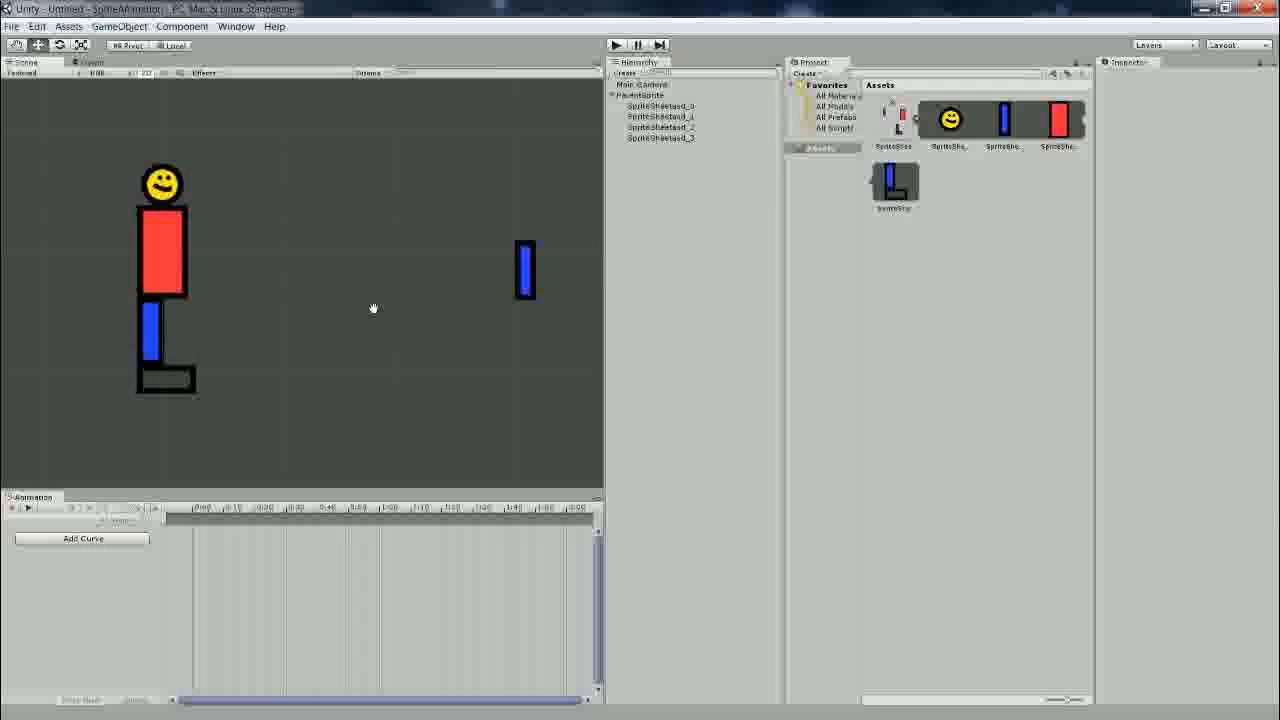
pyautogui.click(155, 332)
pyautogui.hotkey('ctrl', 'd')
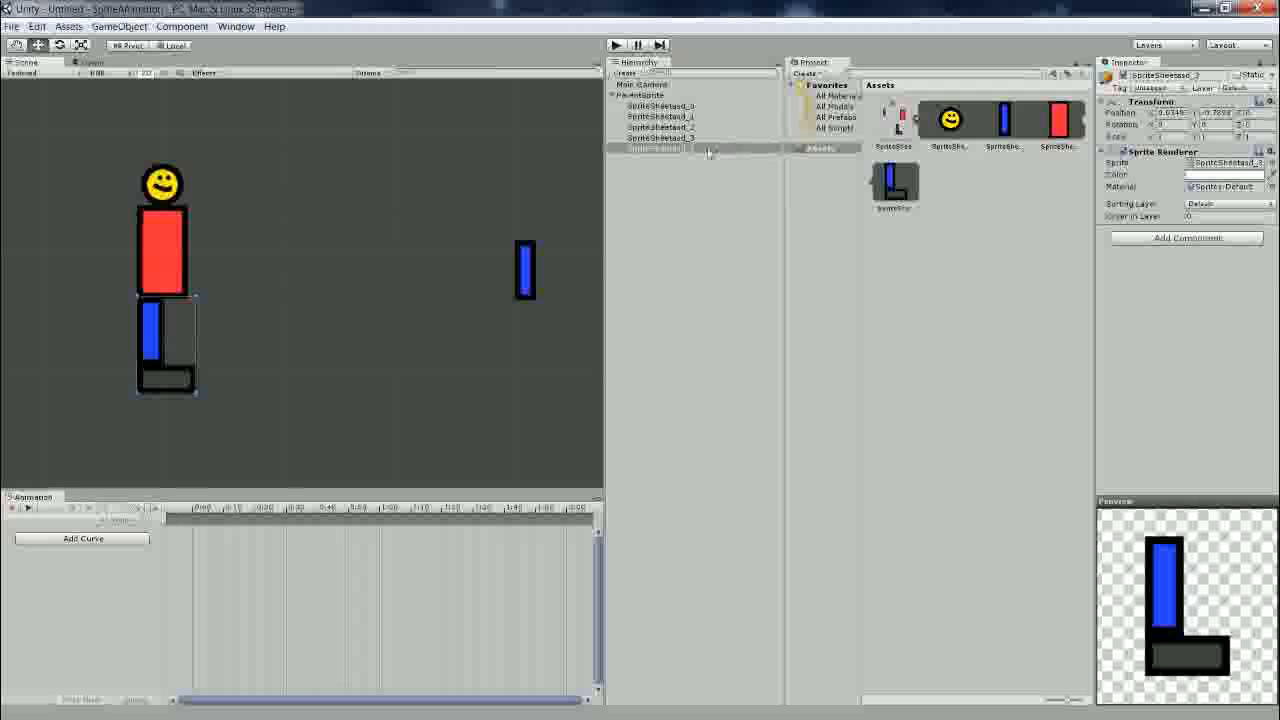
pyautogui.moveTo(147, 348); pyautogui.dragTo(191, 340)
pyautogui.scroll(5, 263, 320)
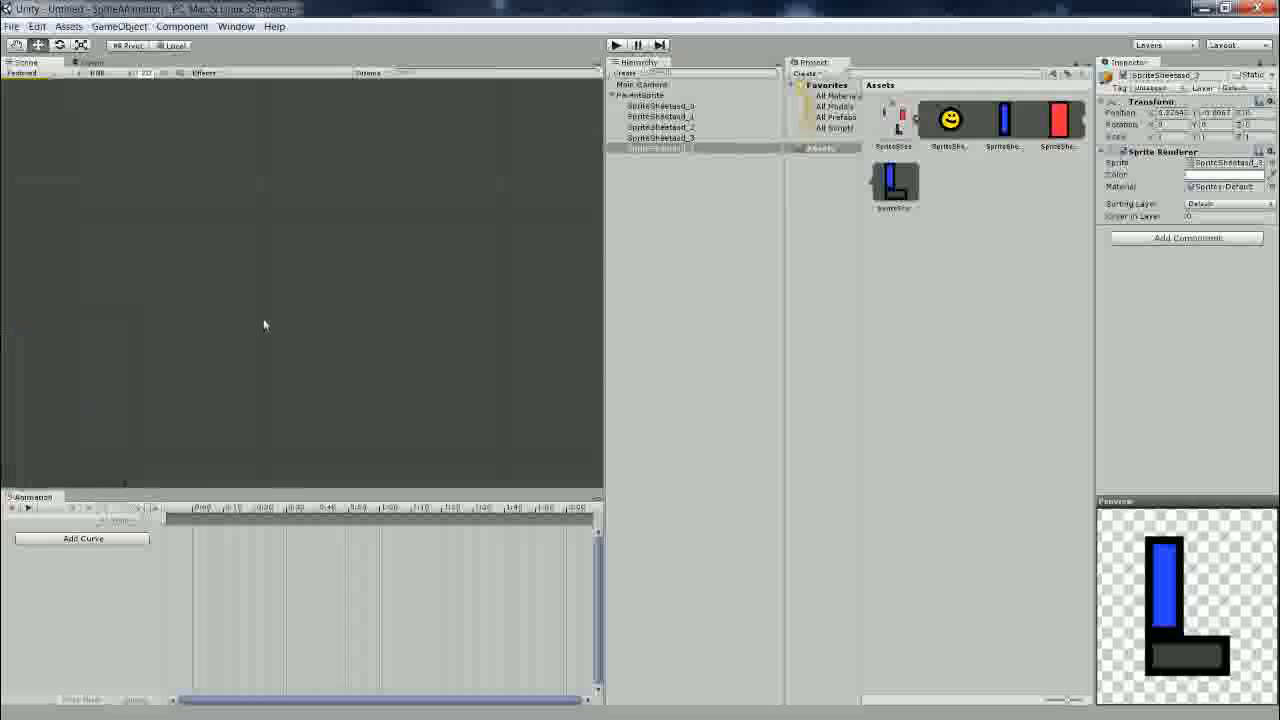
pyautogui.click(265, 320)
pyautogui.scroll(-4, 269, 320)
pyautogui.moveTo(269, 320); pyautogui.dragTo(314, 309, button='middle')
pyautogui.click(171, 370)
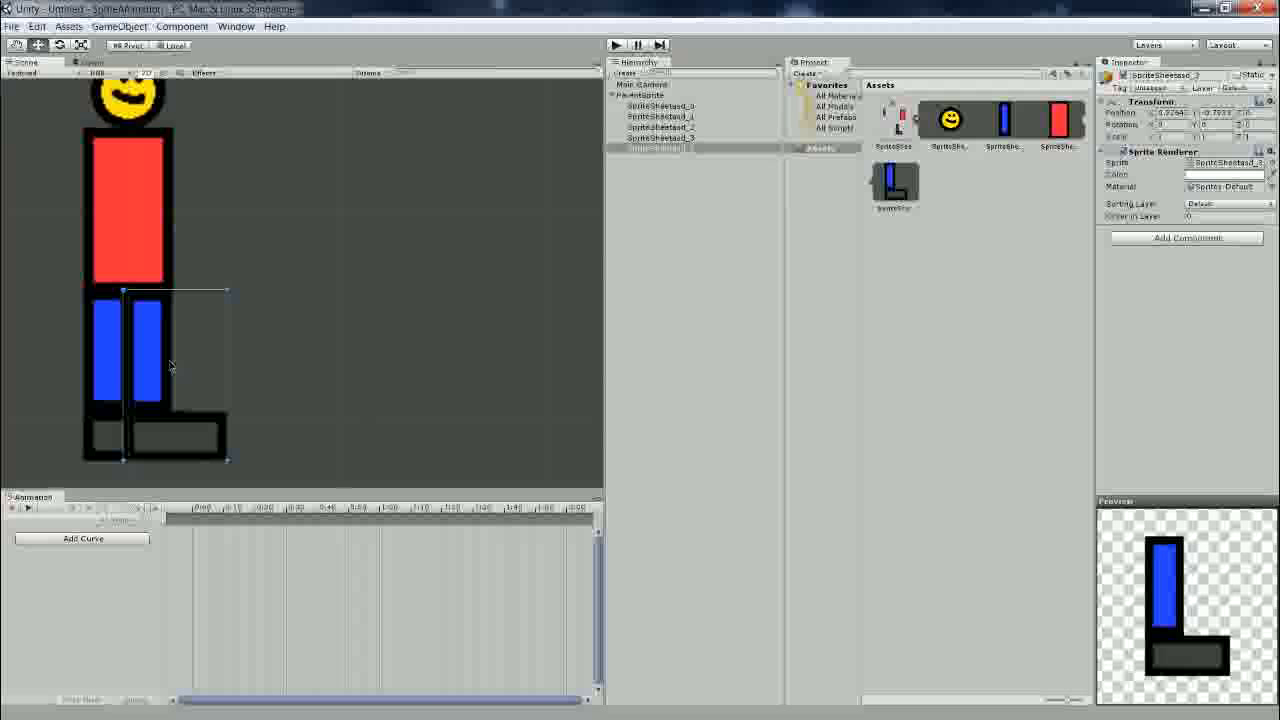
# Give the duplicate leg the first leg's X position, and shift it forward to line up with the torso's front edge.
pyautogui.click(129, 351)
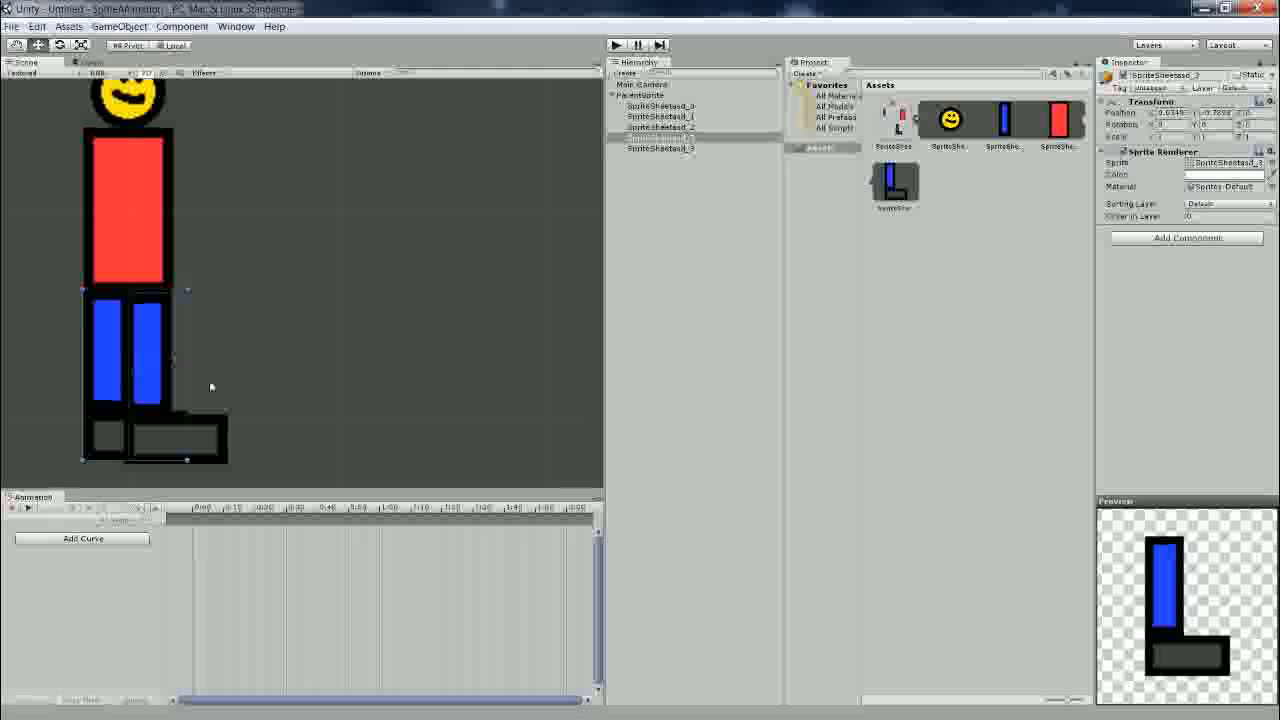
pyautogui.click(183, 434)
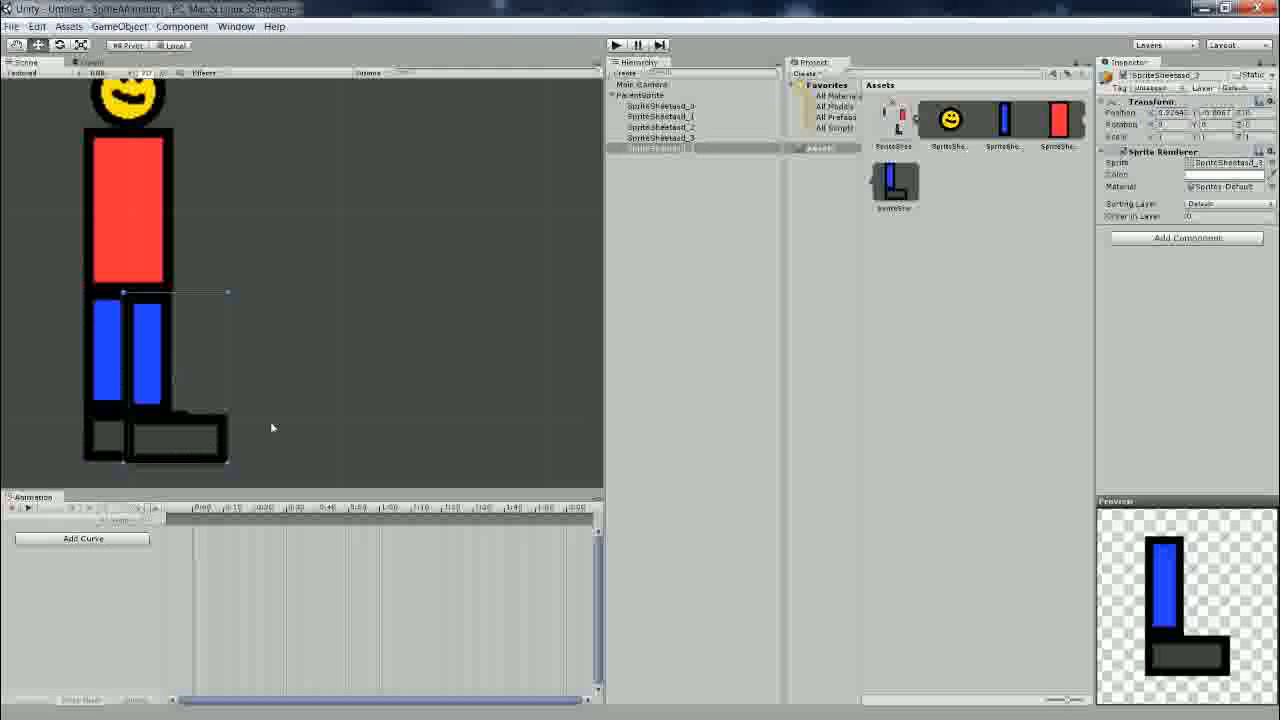
pyautogui.hotkey('ctrl', 'v')
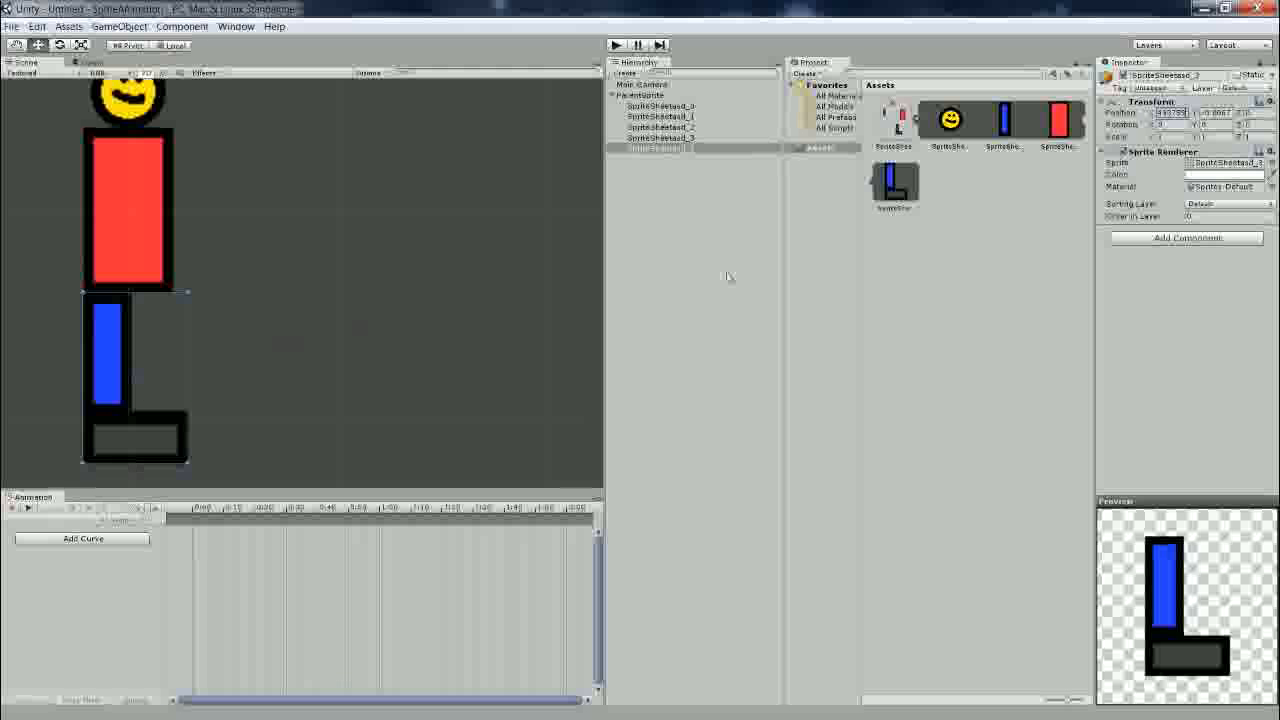
pyautogui.moveTo(1151, 118); pyautogui.dragTo(1158, 117)
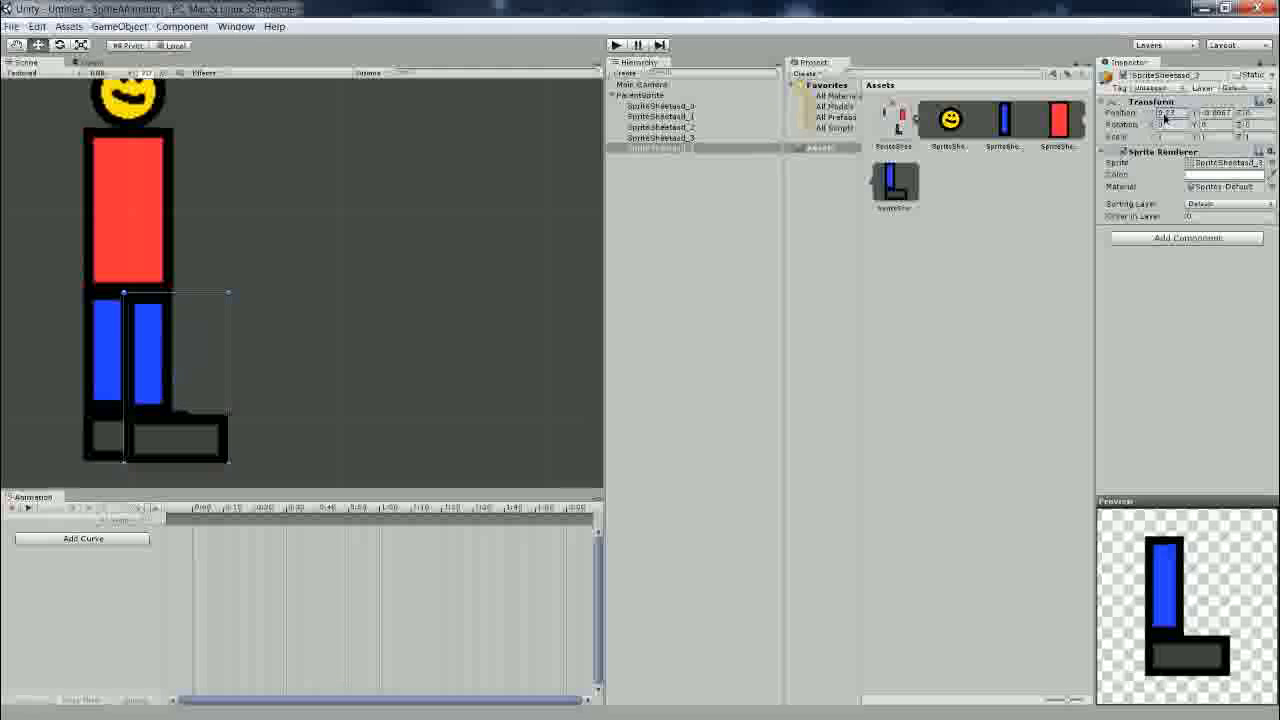
pyautogui.click(229, 366)
# Give the duplicate leg the same Y position as the first leg.
pyautogui.click(131, 323)
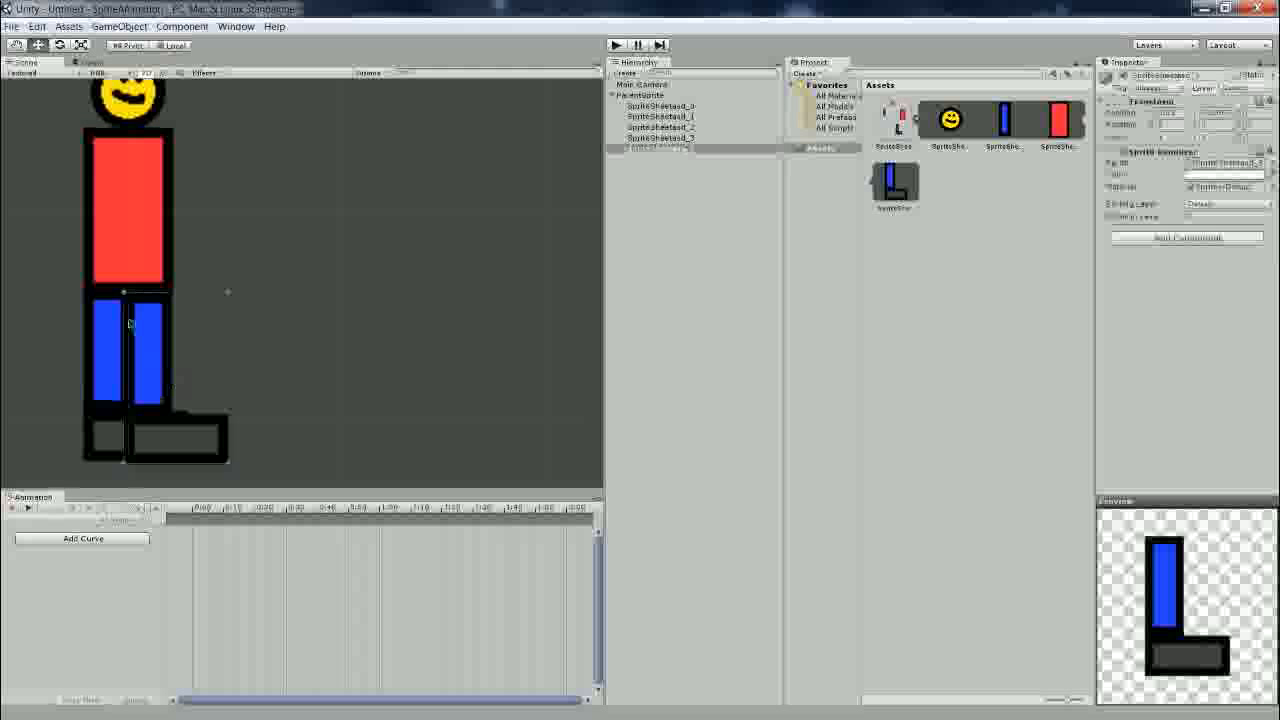
pyautogui.click(112, 331)
pyautogui.click(1217, 113)
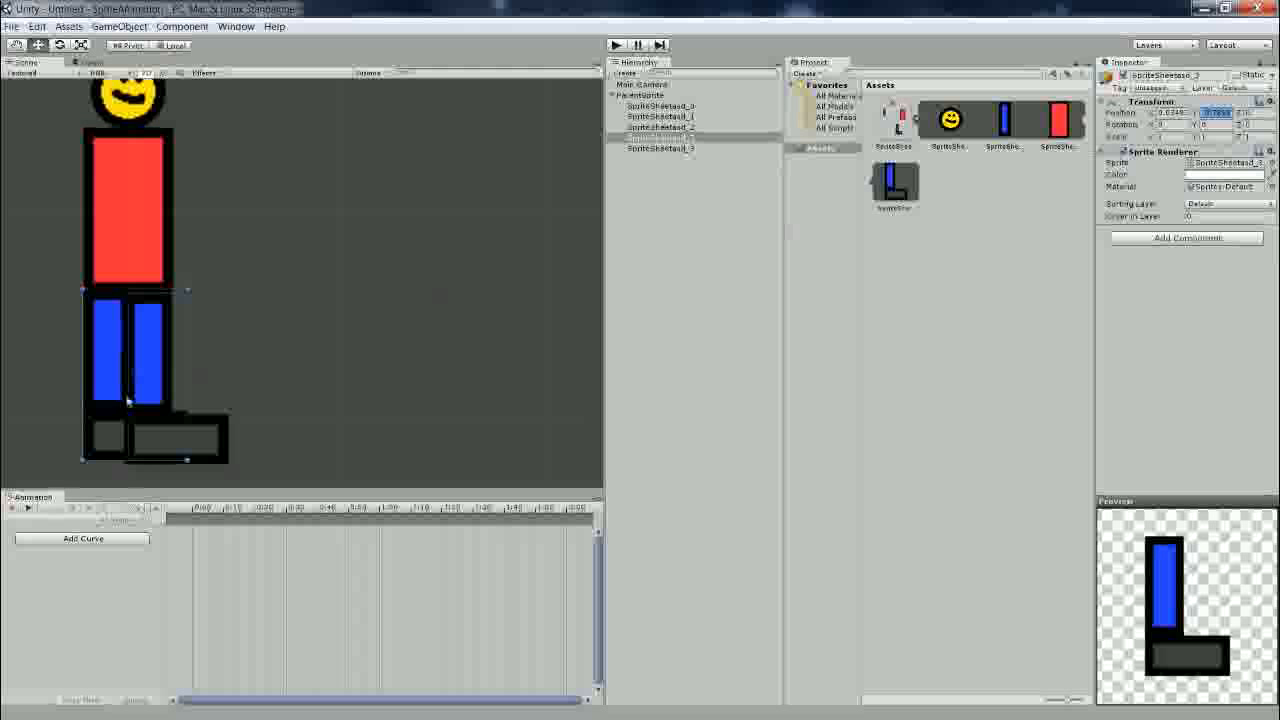
pyautogui.click(197, 434)
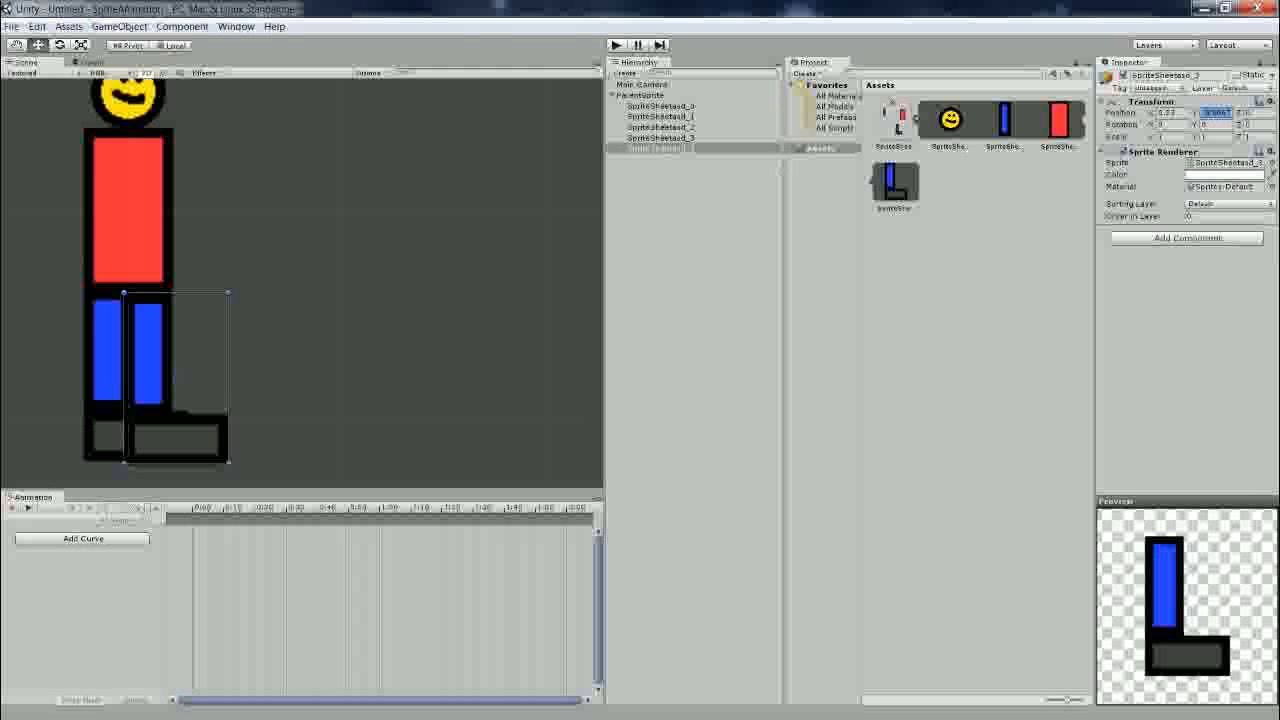
pyautogui.click(480, 264)
pyautogui.moveTo(338, 305); pyautogui.dragTo(376, 292, button='middle')
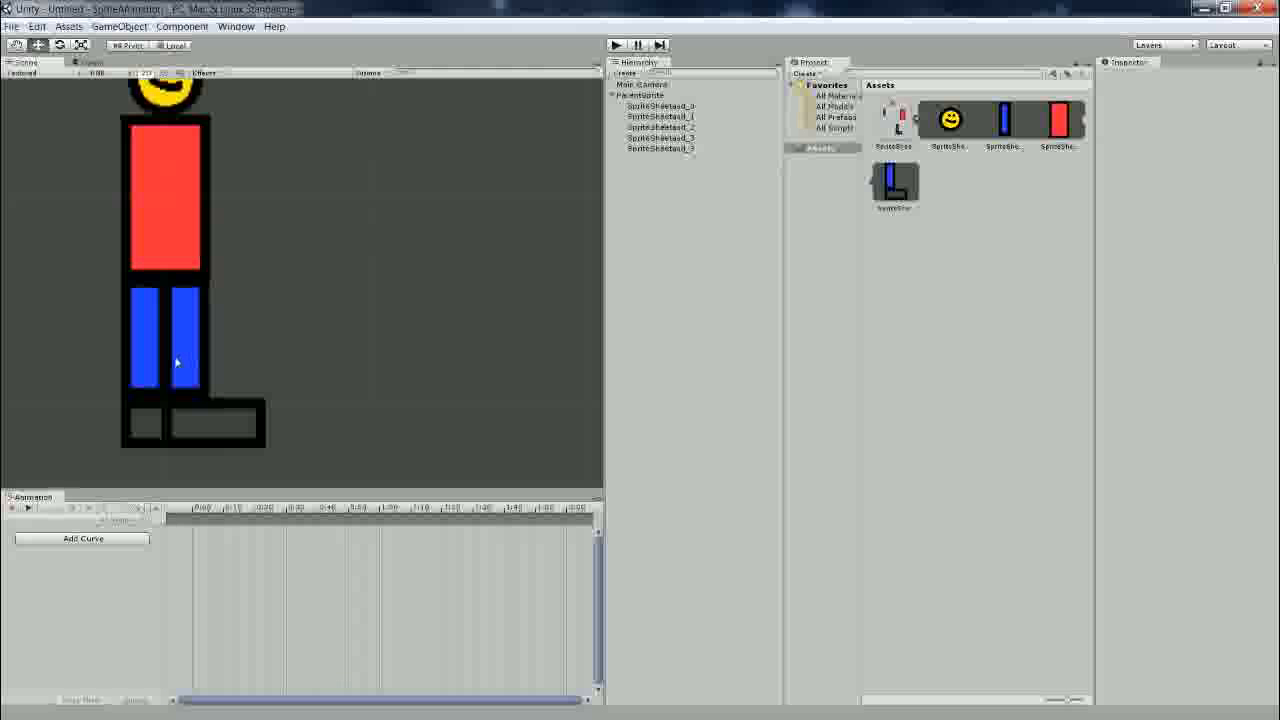
# Move the blue arm sprite onto the upper back half of the torso.
pyautogui.click(176, 362)
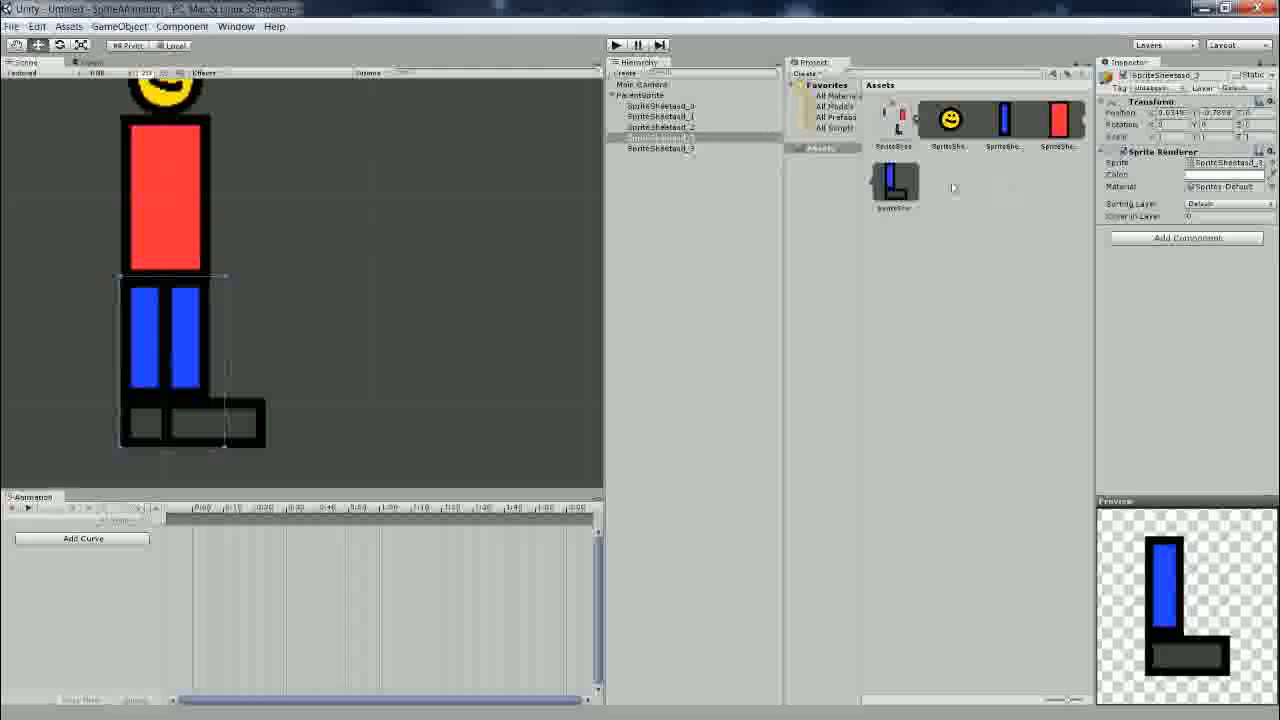
pyautogui.moveTo(158, 427); pyautogui.dragTo(63, 437, button='middle')
pyautogui.scroll(-7, 340, 346)
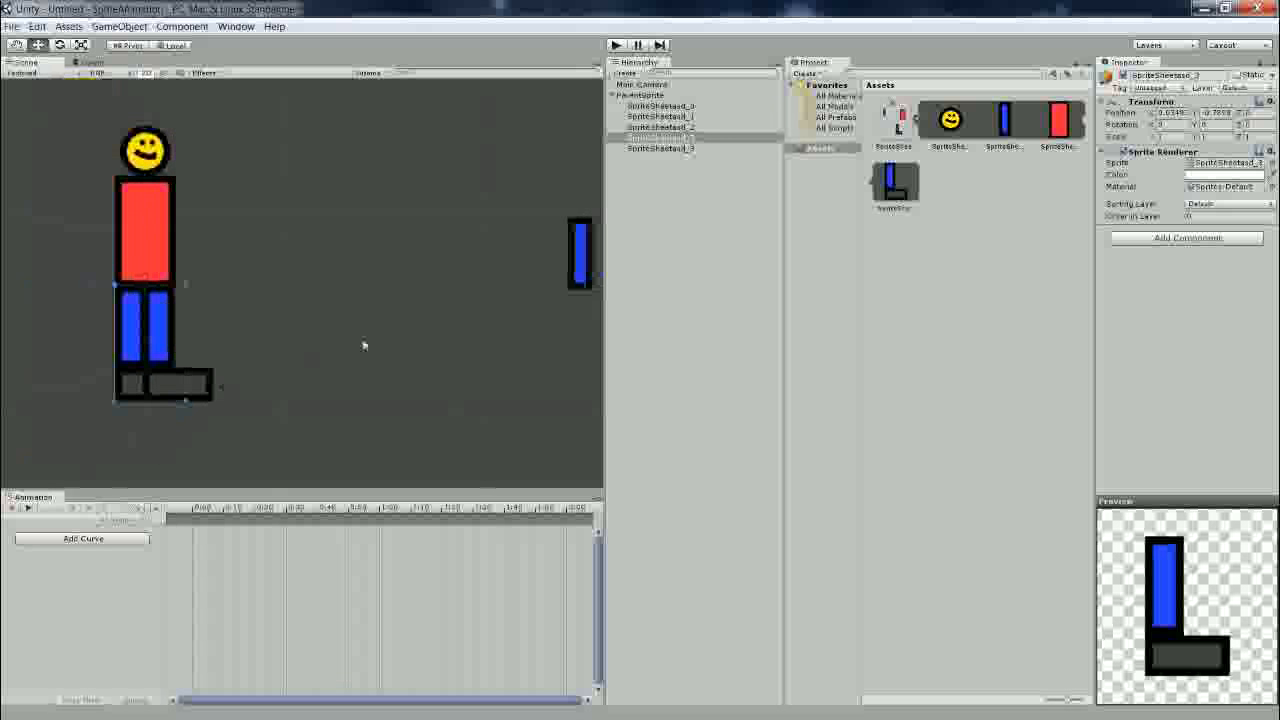
pyautogui.click(363, 343)
pyautogui.click(582, 252)
pyautogui.moveTo(582, 252); pyautogui.dragTo(138, 204)
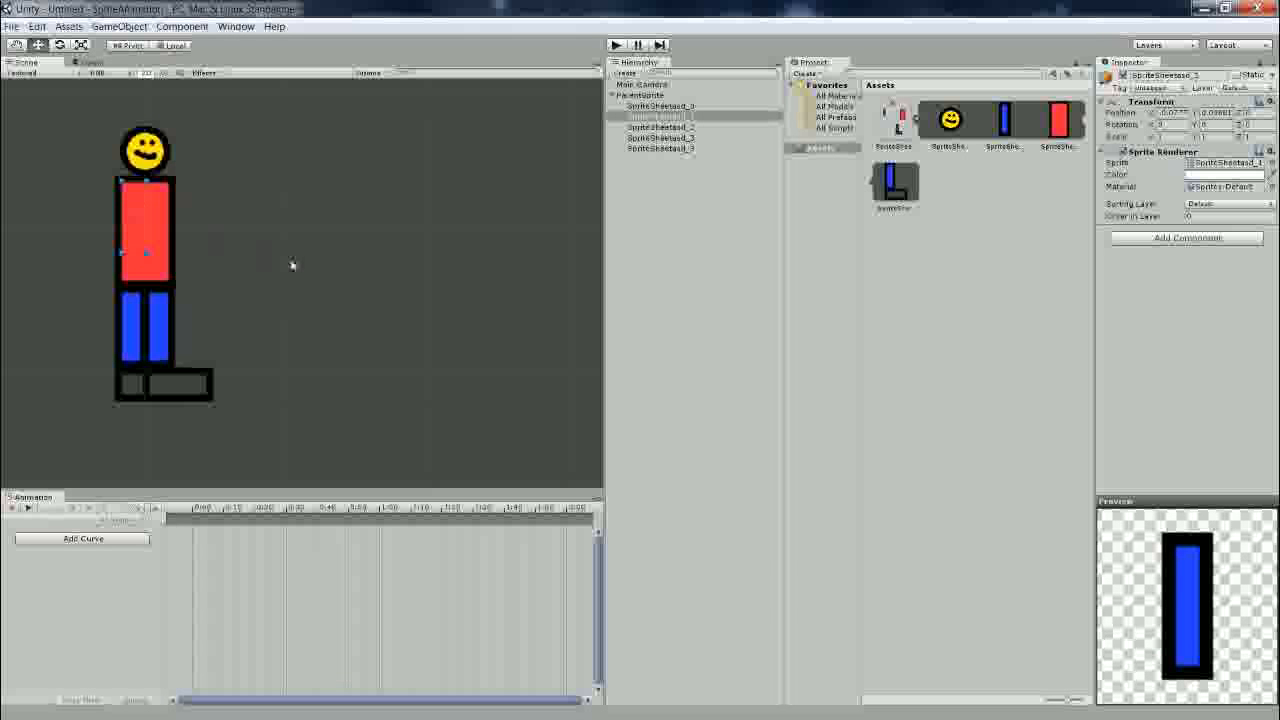
# Raise the first leg's Order in Layer so that it draws in front of the duplicate leg.
pyautogui.scroll(3, 292, 265)
pyautogui.moveTo(280, 274); pyautogui.dragTo(403, 280, button='middle')
pyautogui.click(191, 346)
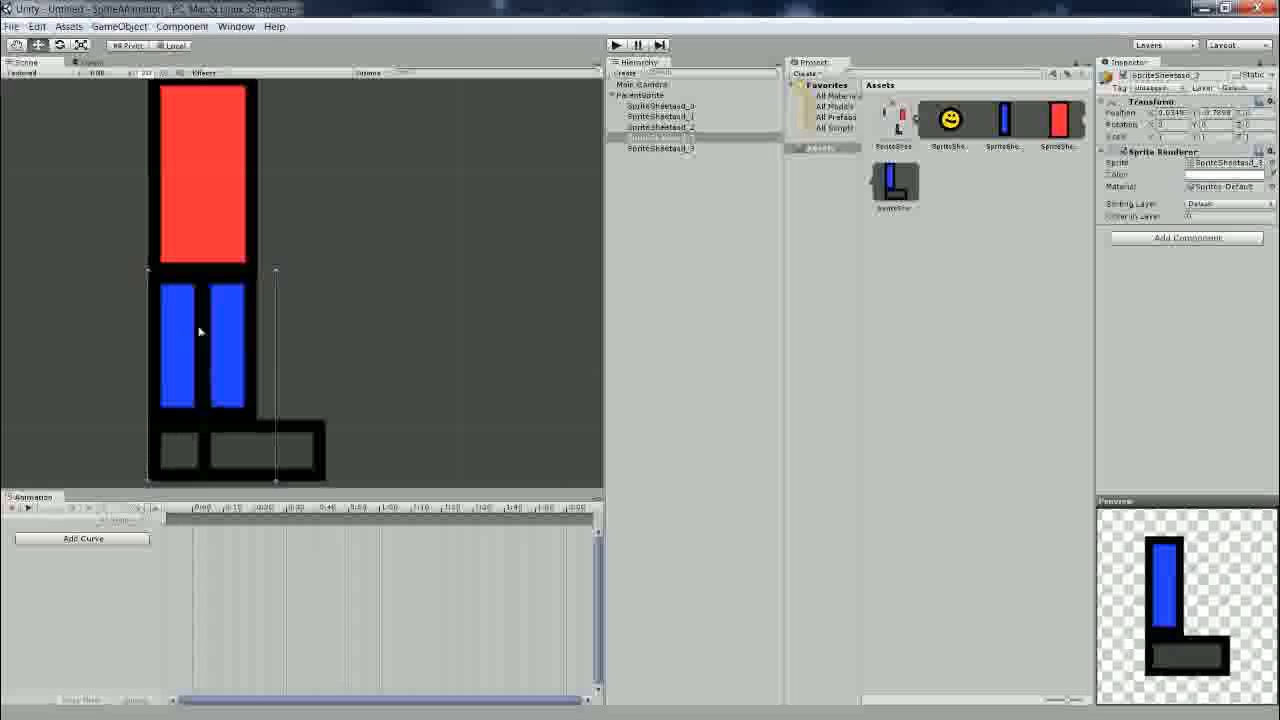
pyautogui.scroll(-3, 199, 332)
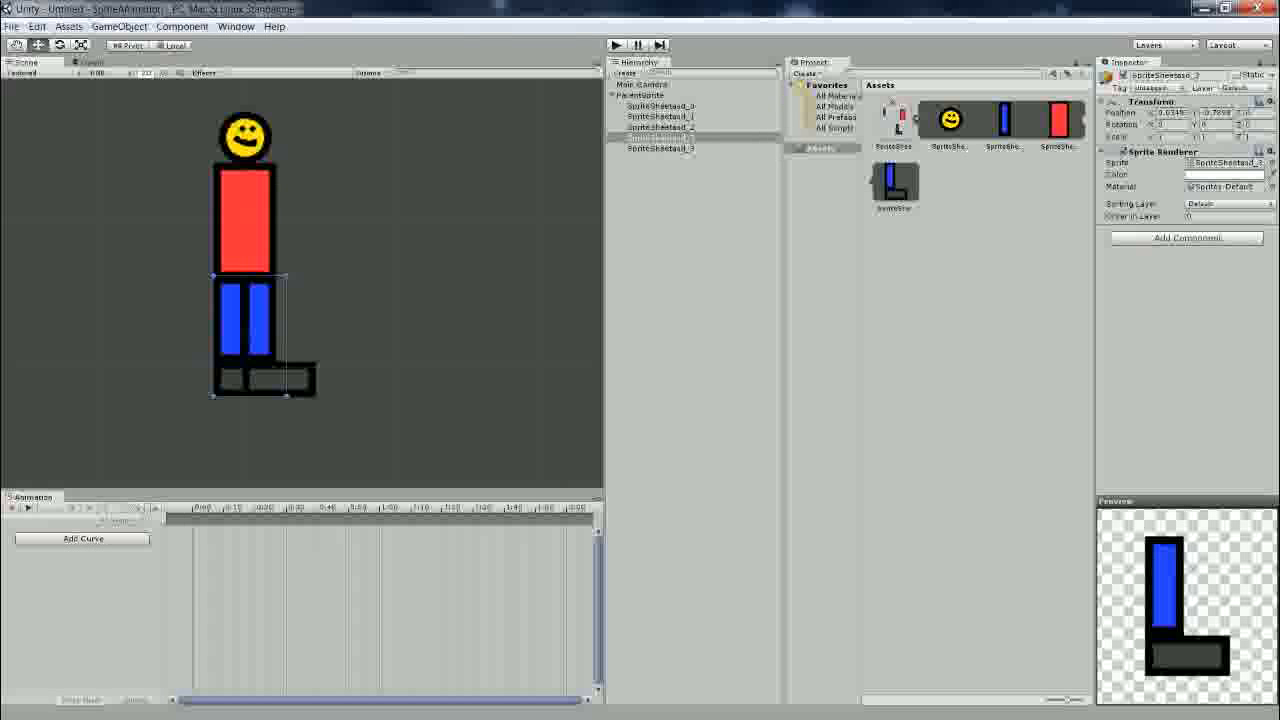
pyautogui.click(1185, 217)
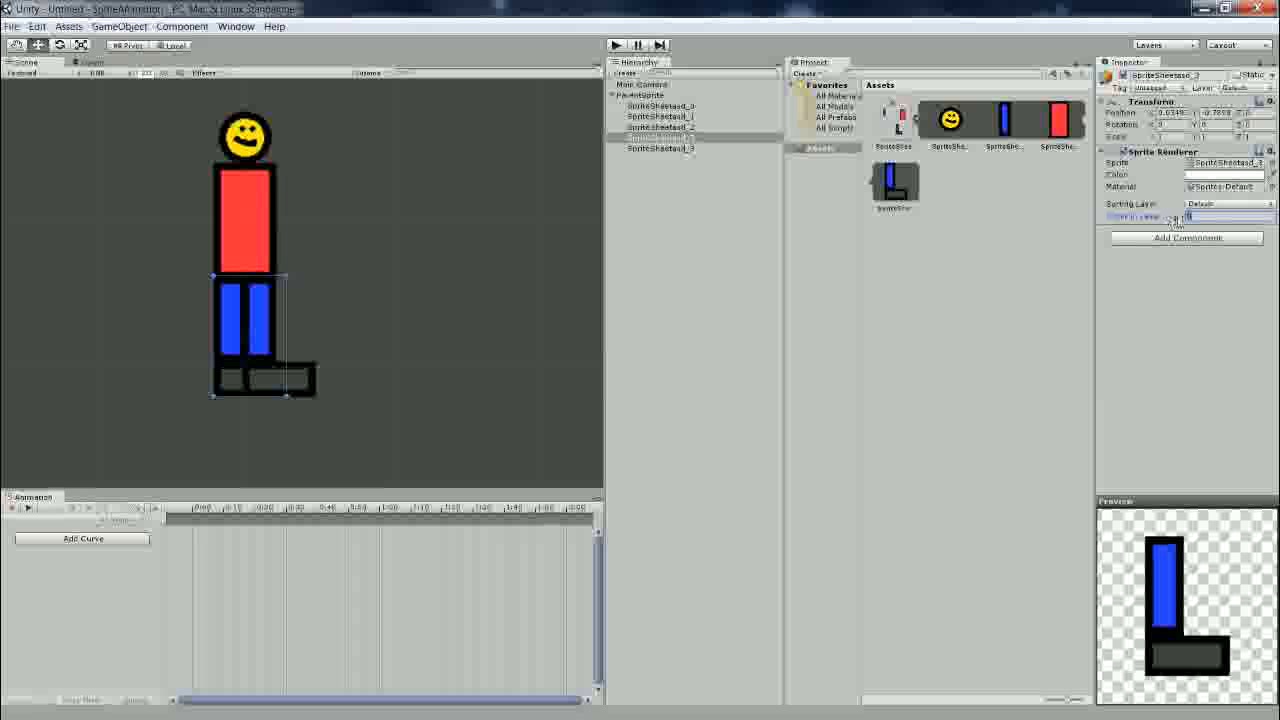
pyautogui.moveTo(1152, 220); pyautogui.dragTo(1118, 217)
pyautogui.write('0')
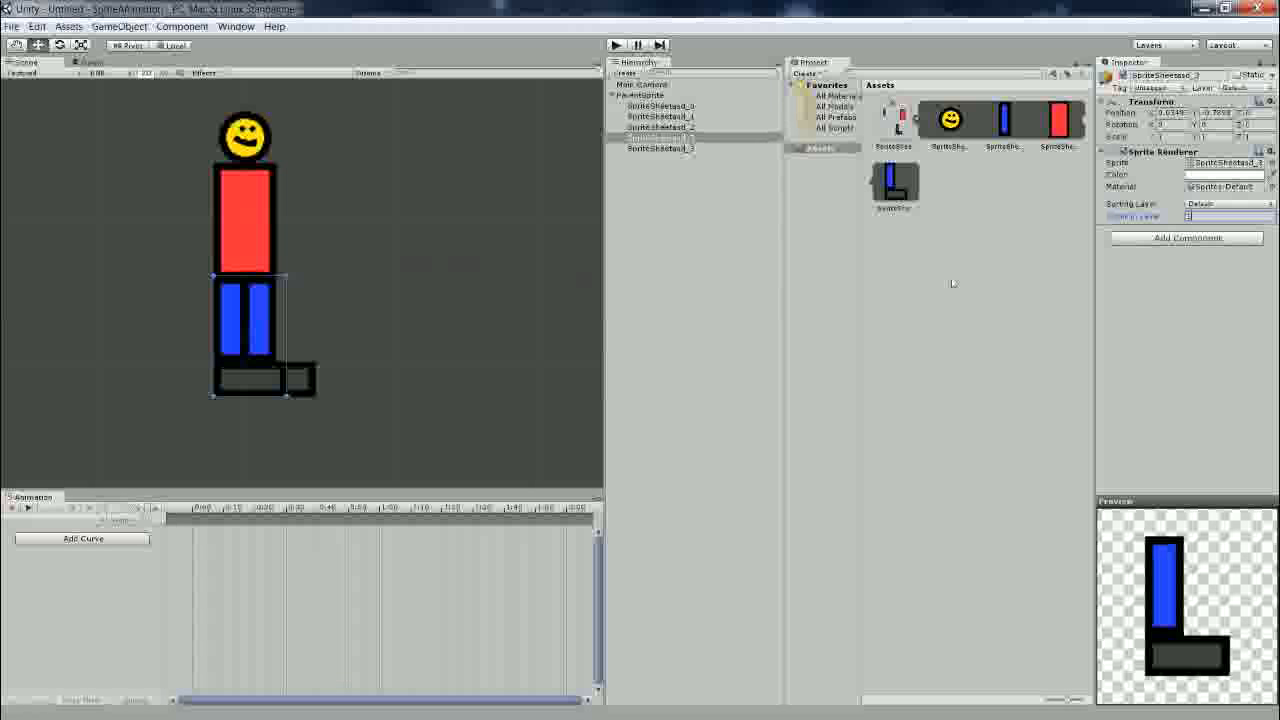
pyautogui.write('0')
# Check the Order in Layer of the duplicate leg, the torso and the head.
pyautogui.click(304, 376)
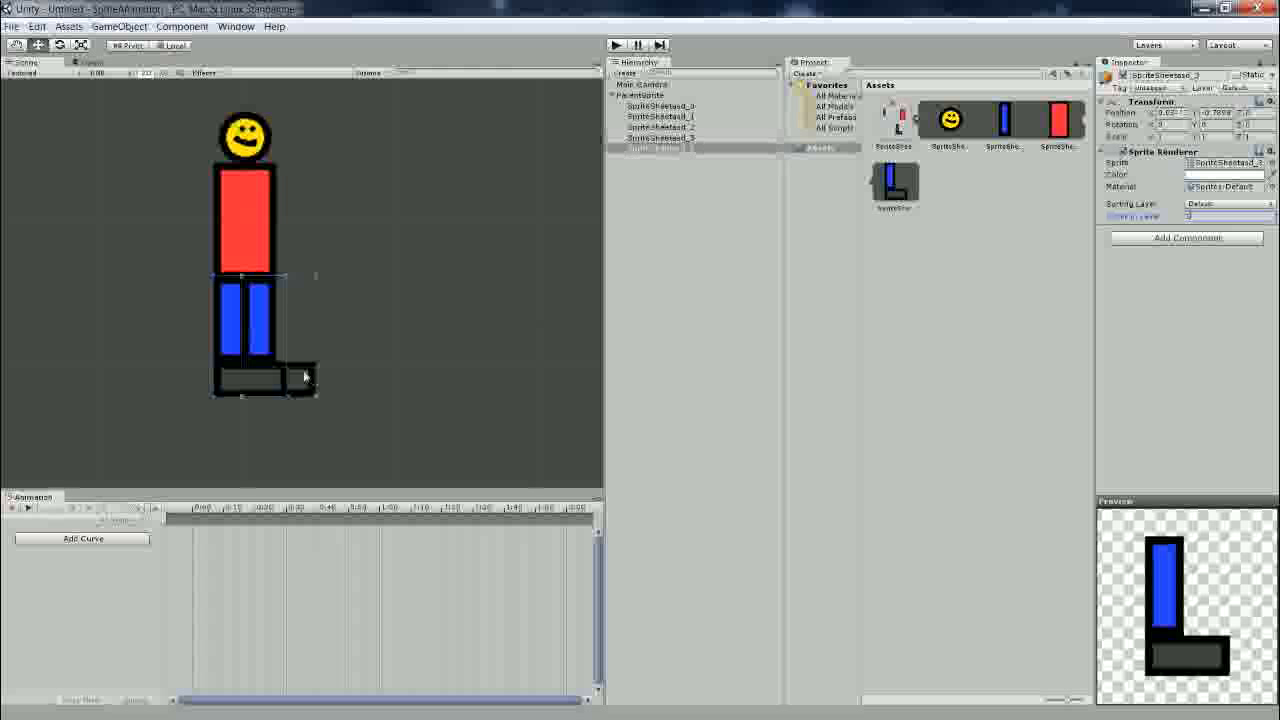
pyautogui.click(1207, 218)
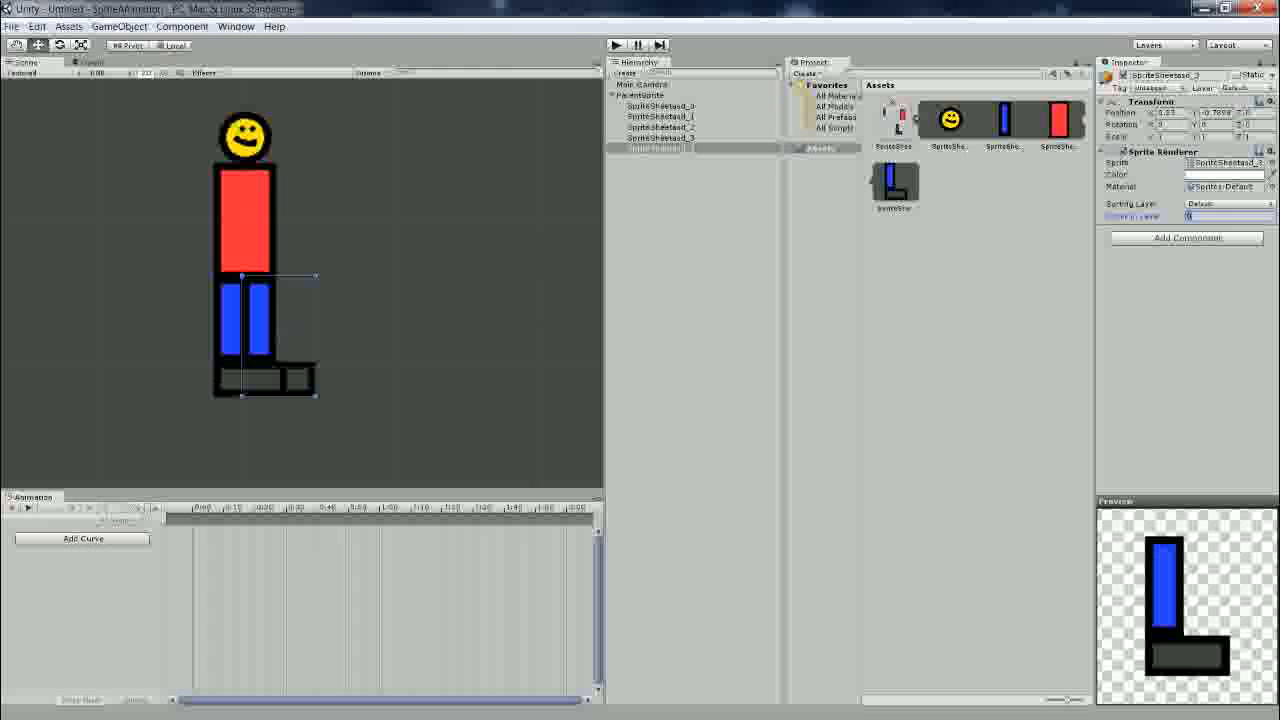
pyautogui.click(268, 223)
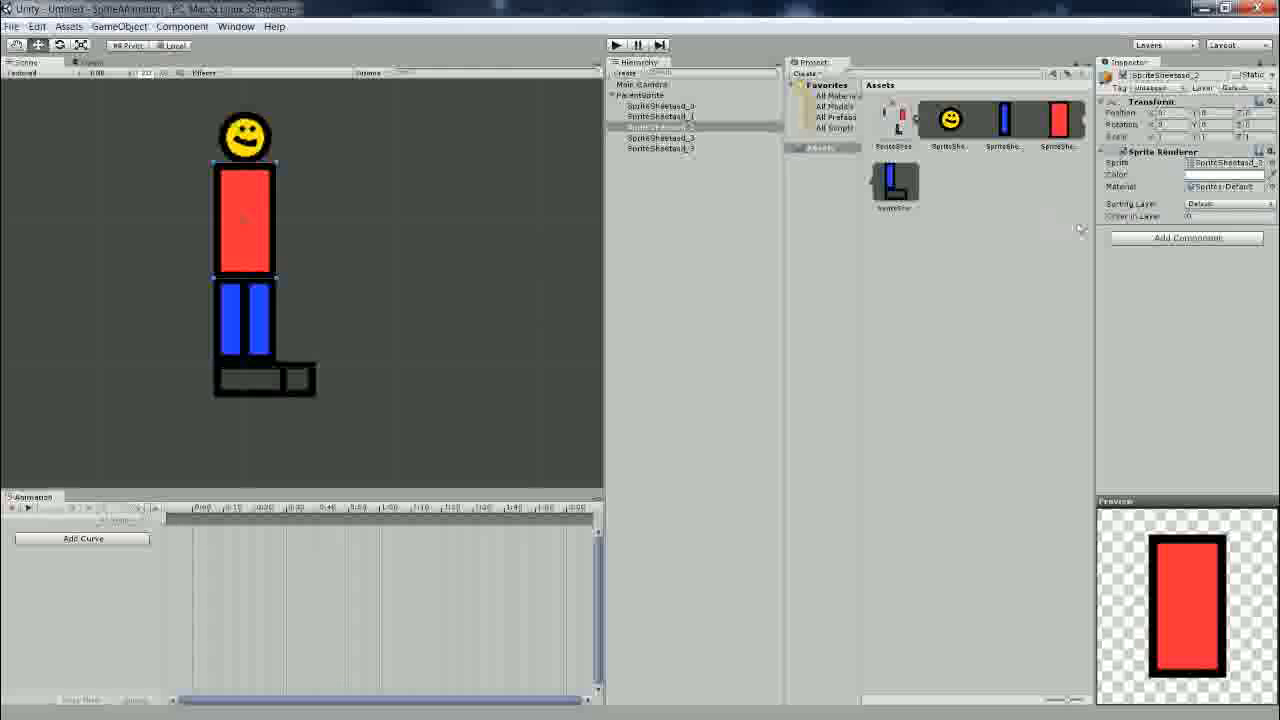
pyautogui.moveTo(423, 179); pyautogui.dragTo(408, 191, button='middle')
pyautogui.click(225, 148)
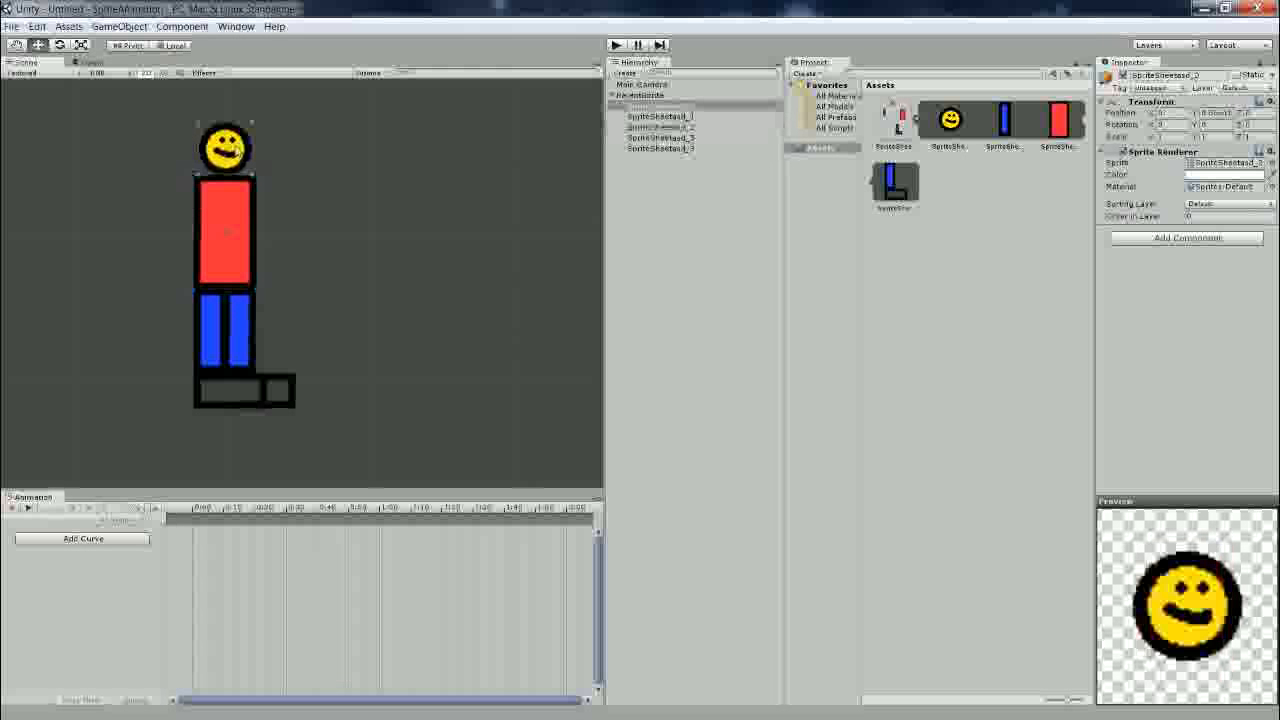
# Set the arm sprite's Order in Layer to 1 so that it draws in front of the torso.
pyautogui.click(686, 117)
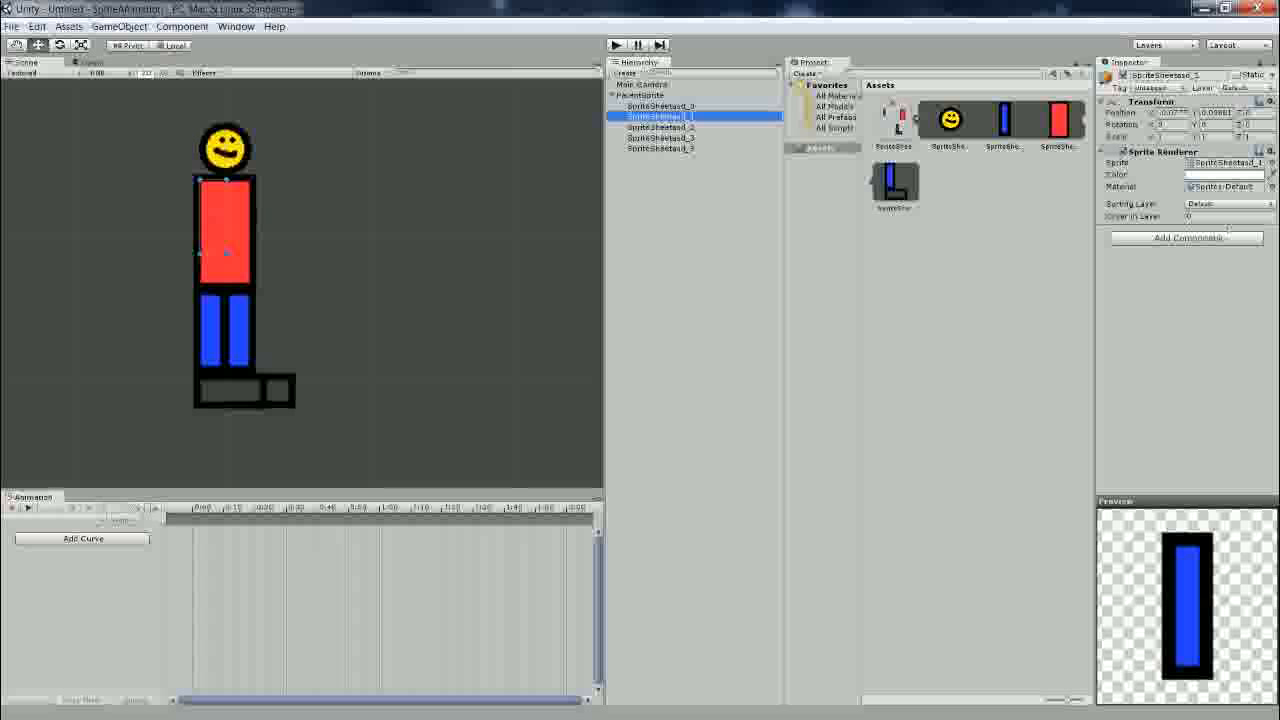
pyautogui.click(1228, 216)
pyautogui.write('1')
# Duplicate the arm sprite and move the copy onto the front half of the torso.
pyautogui.moveTo(363, 217); pyautogui.dragTo(426, 242, button='middle')
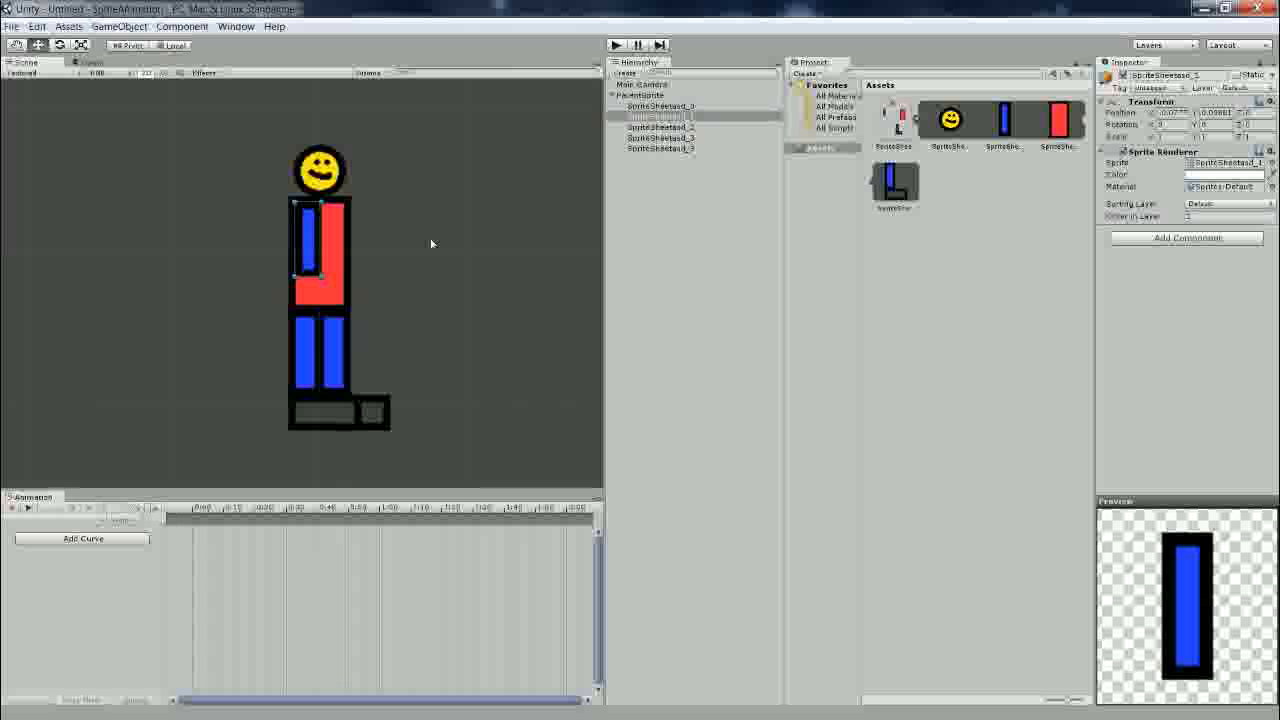
pyautogui.moveTo(286, 262); pyautogui.dragTo(272, 270, button='middle')
pyautogui.hotkey('ctrl', 'd')
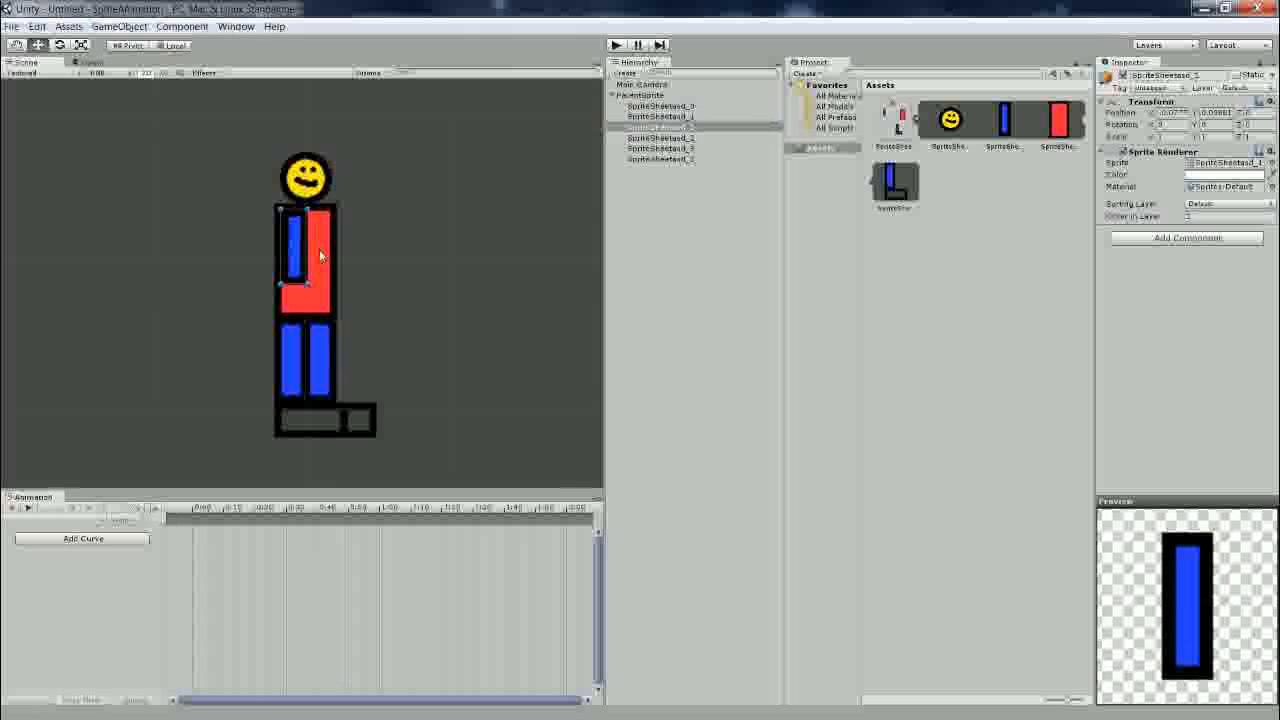
pyautogui.moveTo(299, 234); pyautogui.dragTo(323, 234)
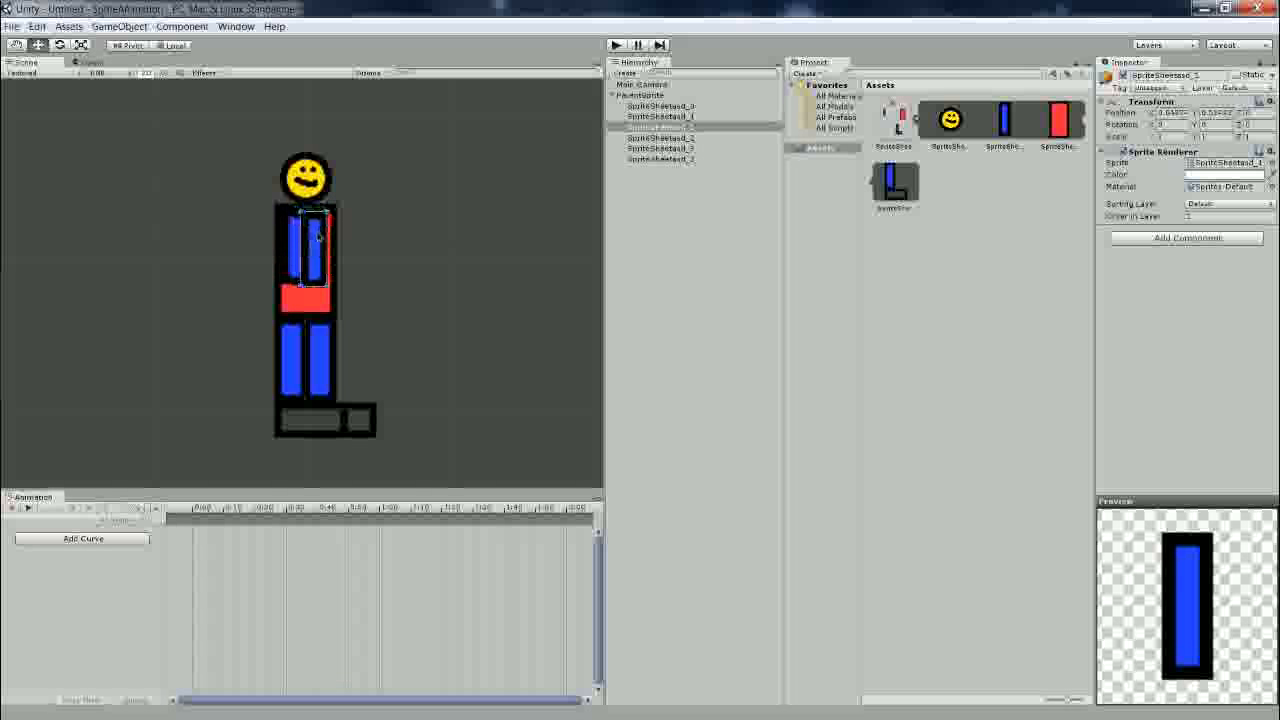
# Set the duplicate arm's Order in Layer to -1 so that it draws behind the torso.
pyautogui.click(1190, 217)
pyautogui.write('-1')
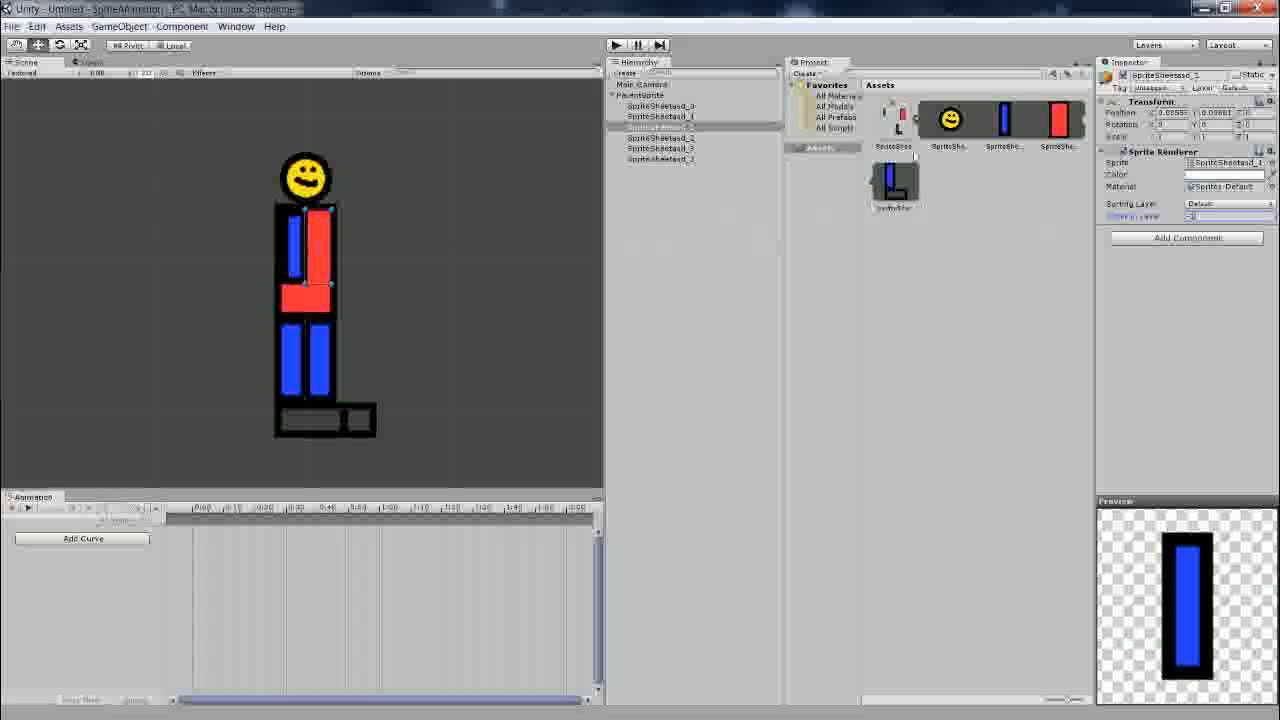
pyautogui.click(461, 259)
# Look over the assembled character and the unnamed sprites grouped under ParentSprite.
pyautogui.moveTo(466, 260); pyautogui.dragTo(431, 266, button='middle')
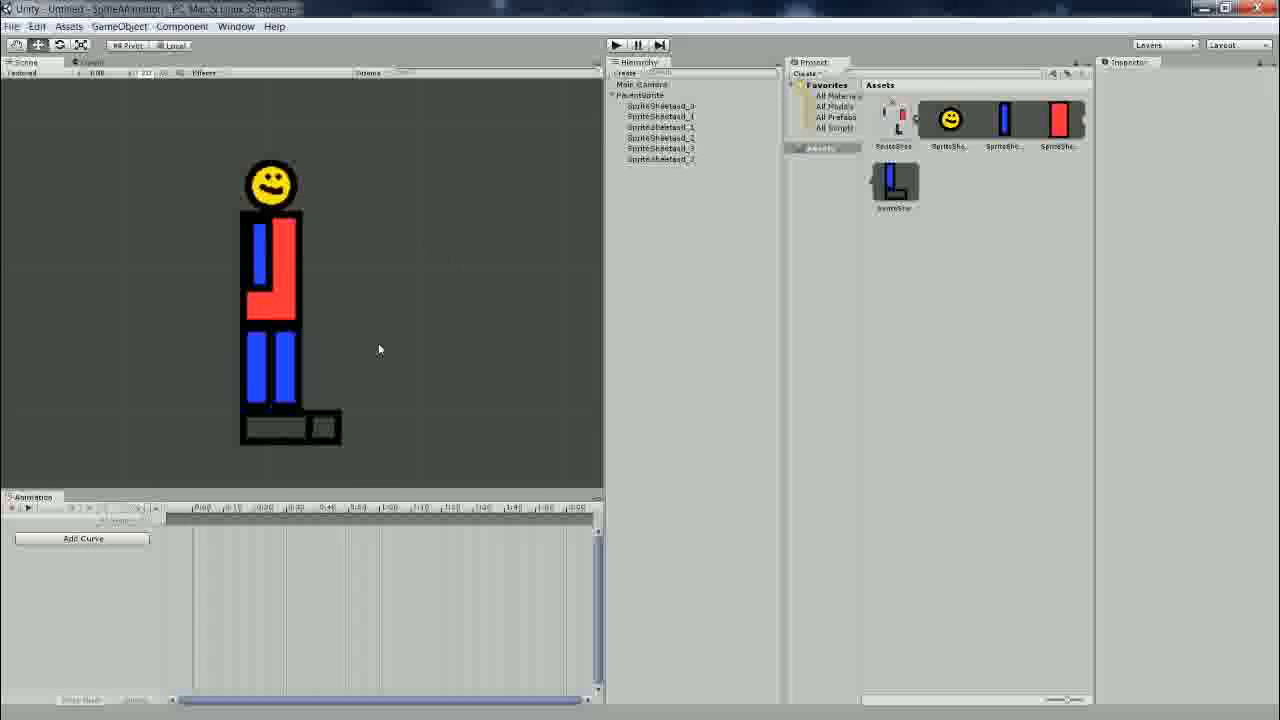
pyautogui.moveTo(406, 354); pyautogui.dragTo(391, 306, button='middle')
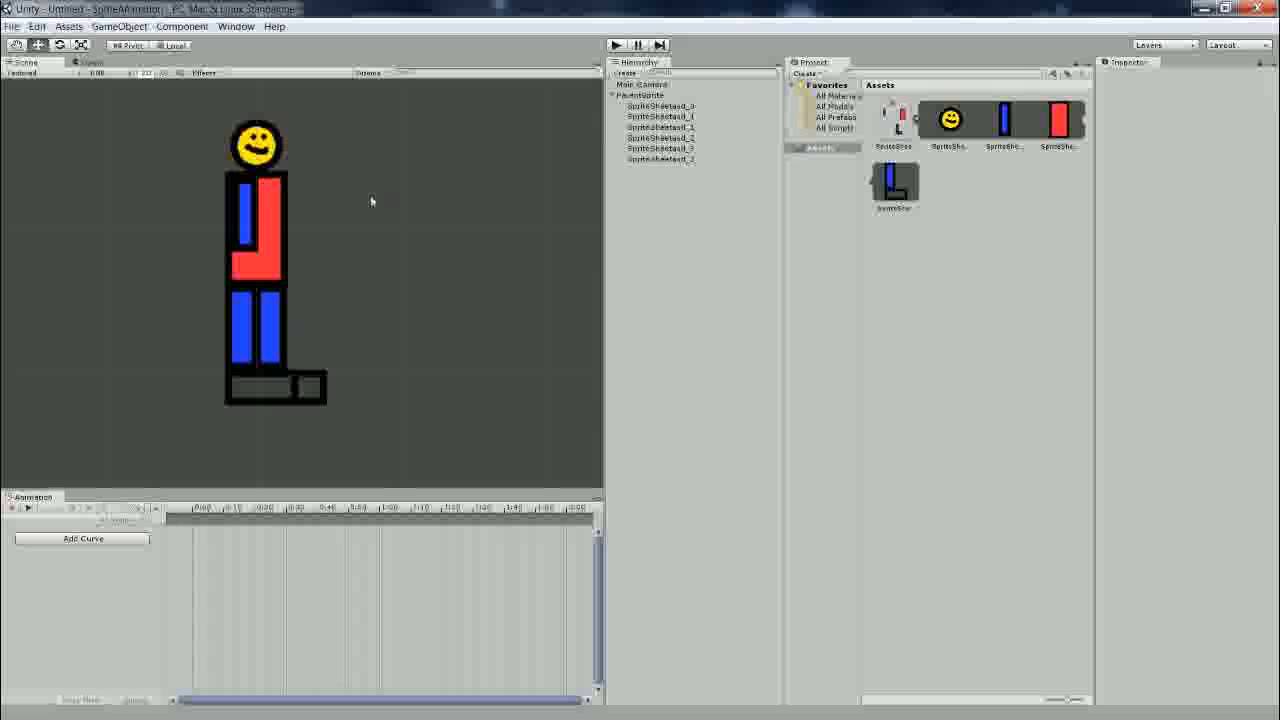
pyautogui.moveTo(410, 112); pyautogui.dragTo(179, 398)
pyautogui.click(560, 229)
pyautogui.click(652, 97)
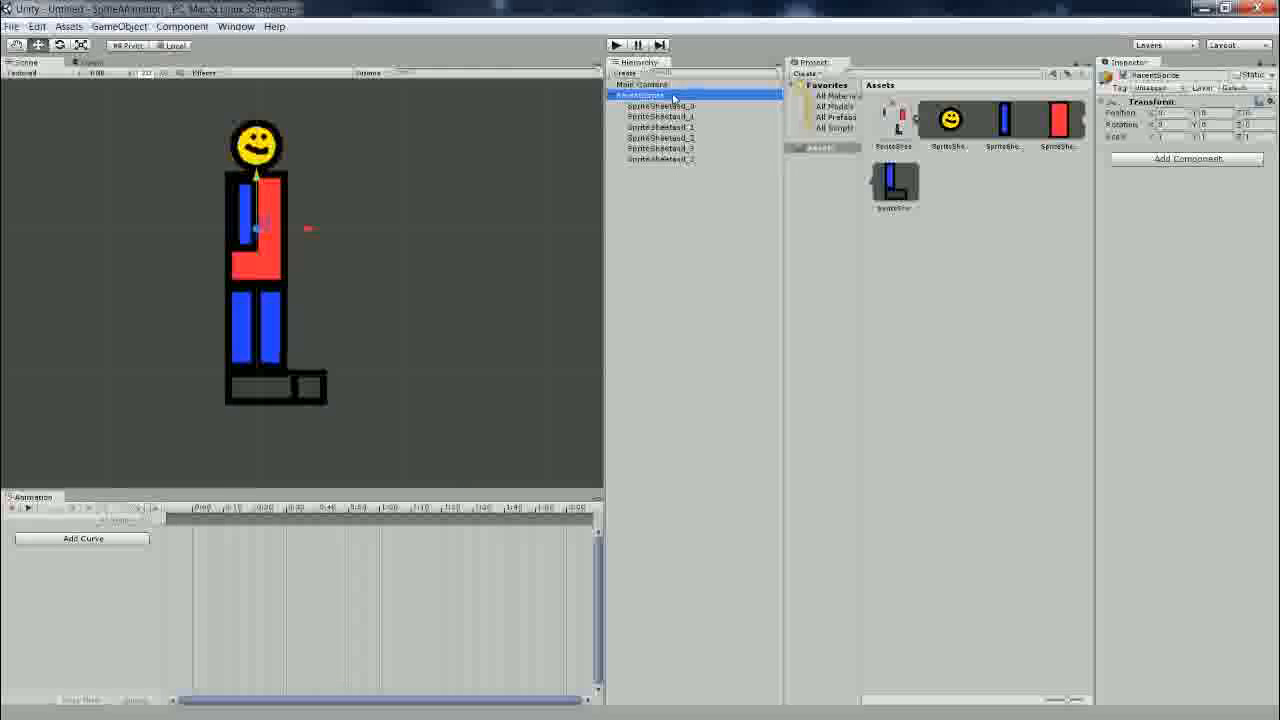
pyautogui.click(680, 116)
pyautogui.click(686, 106)
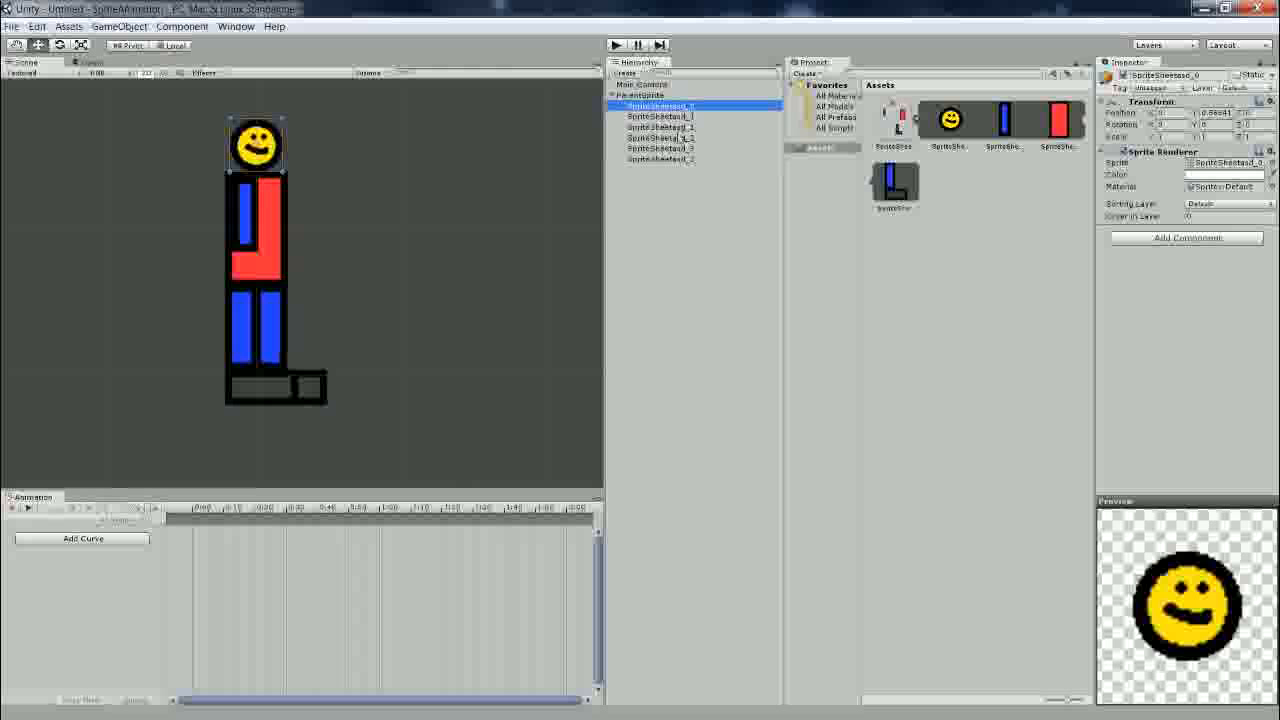
pyautogui.keyDown('shift'); pyautogui.click(685, 137); pyautogui.keyUp('shift')
pyautogui.click(676, 189)
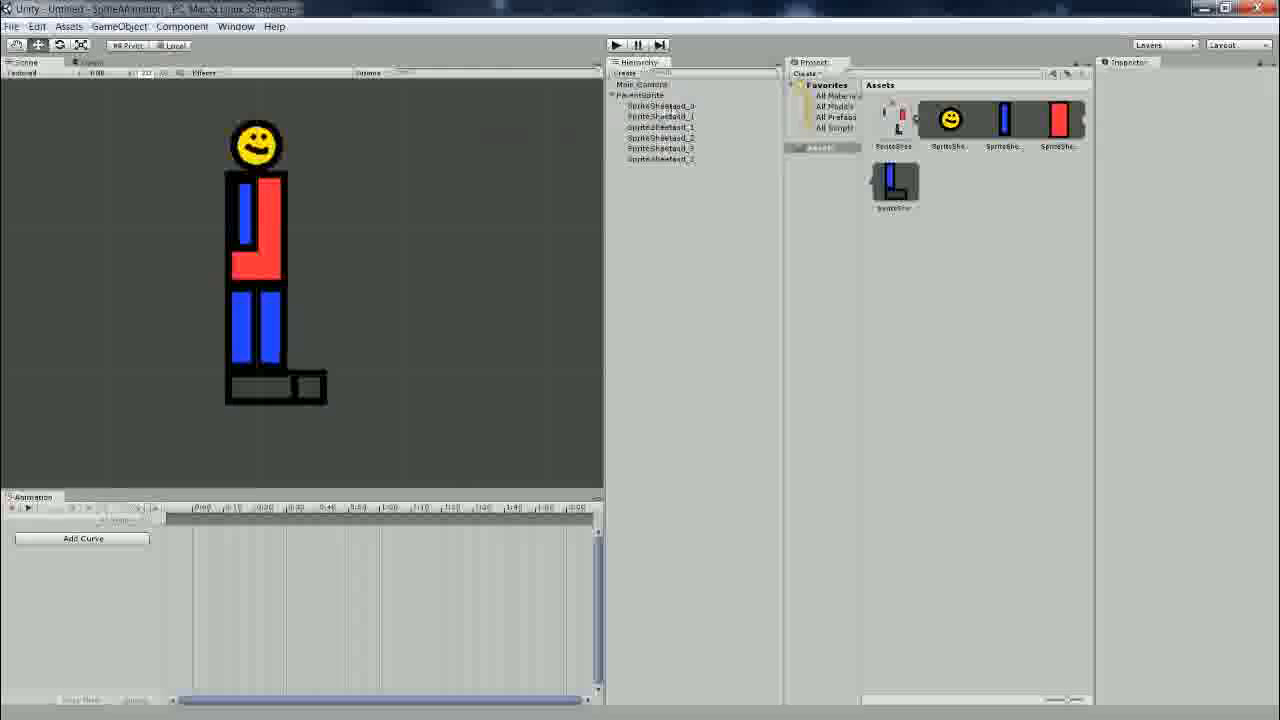
pyautogui.click(660, 106)
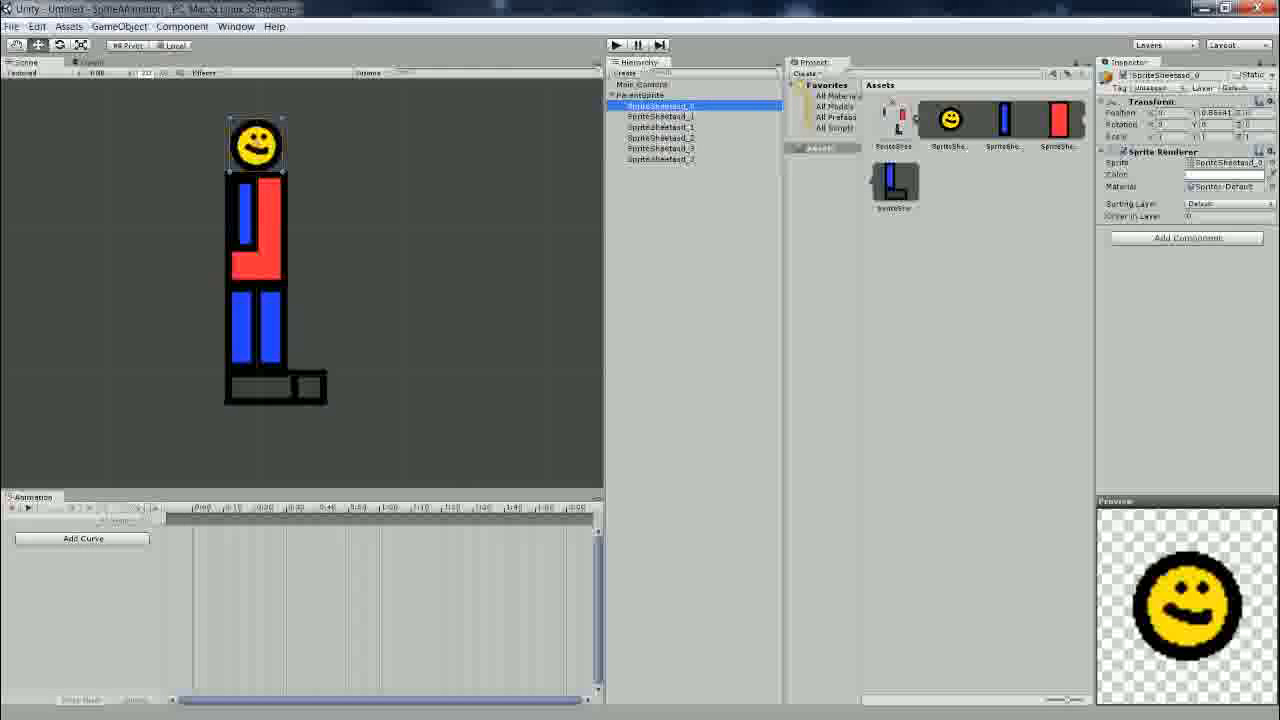
pyautogui.click(1165, 75)
pyautogui.press('BackSpace')
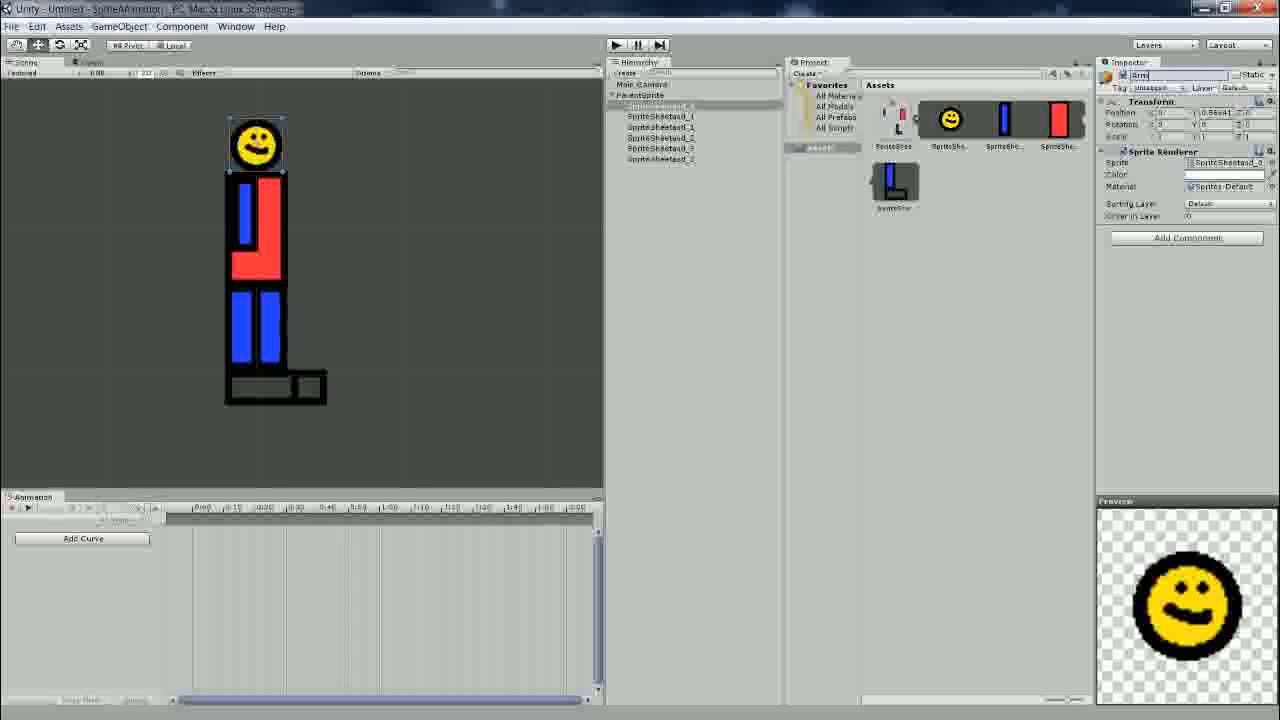
pyautogui.click(650, 116)
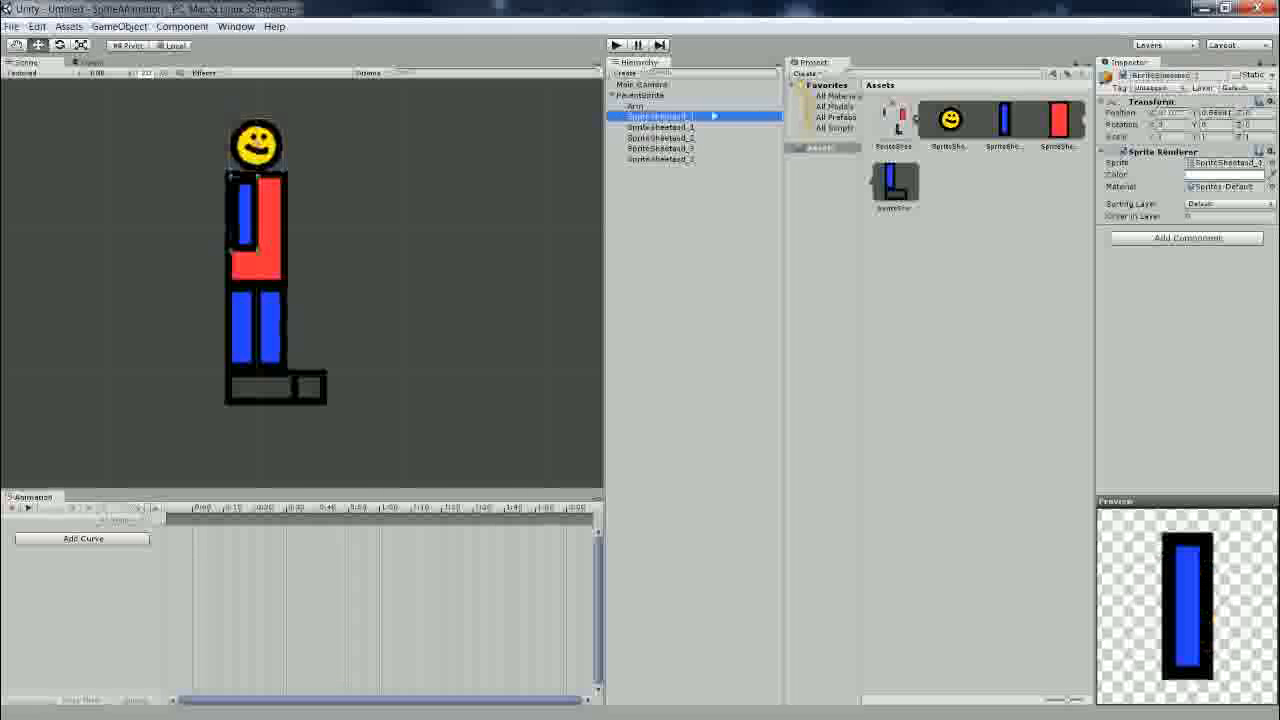
# Rename the smiley face sprite as Head.
pyautogui.click(640, 106)
pyautogui.click(1163, 76)
pyautogui.write('Head')
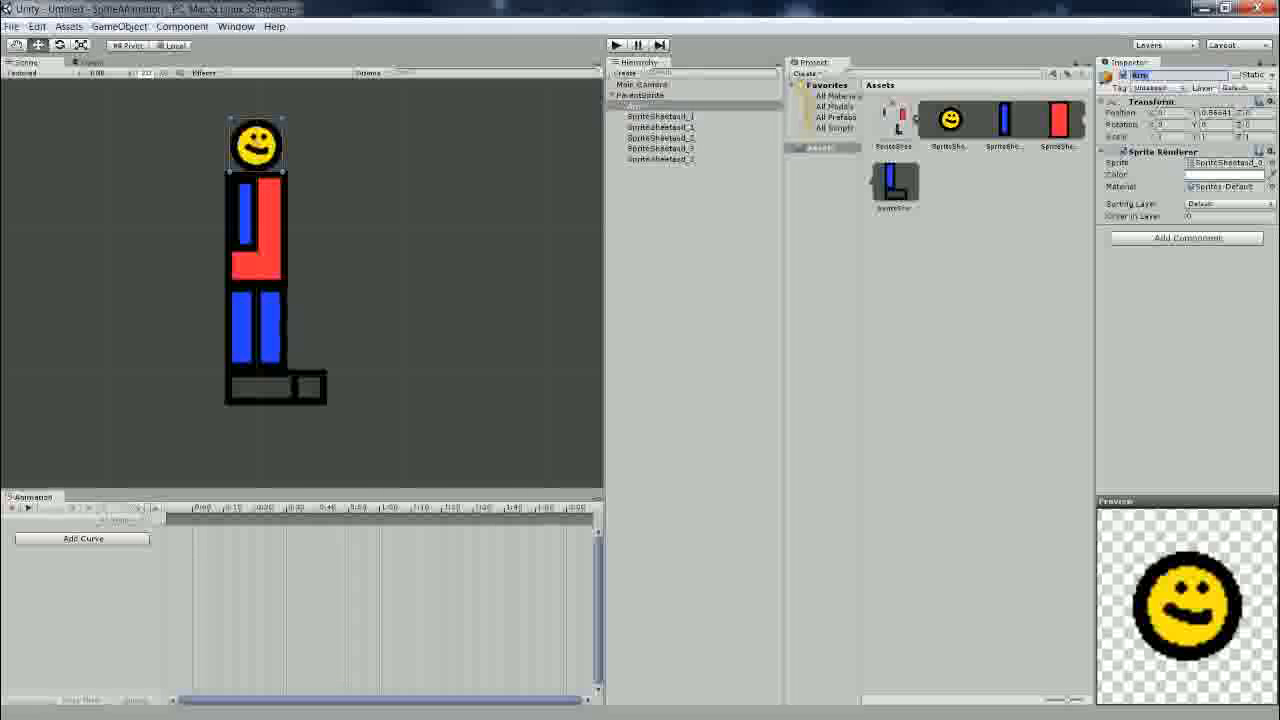
pyautogui.click(690, 126)
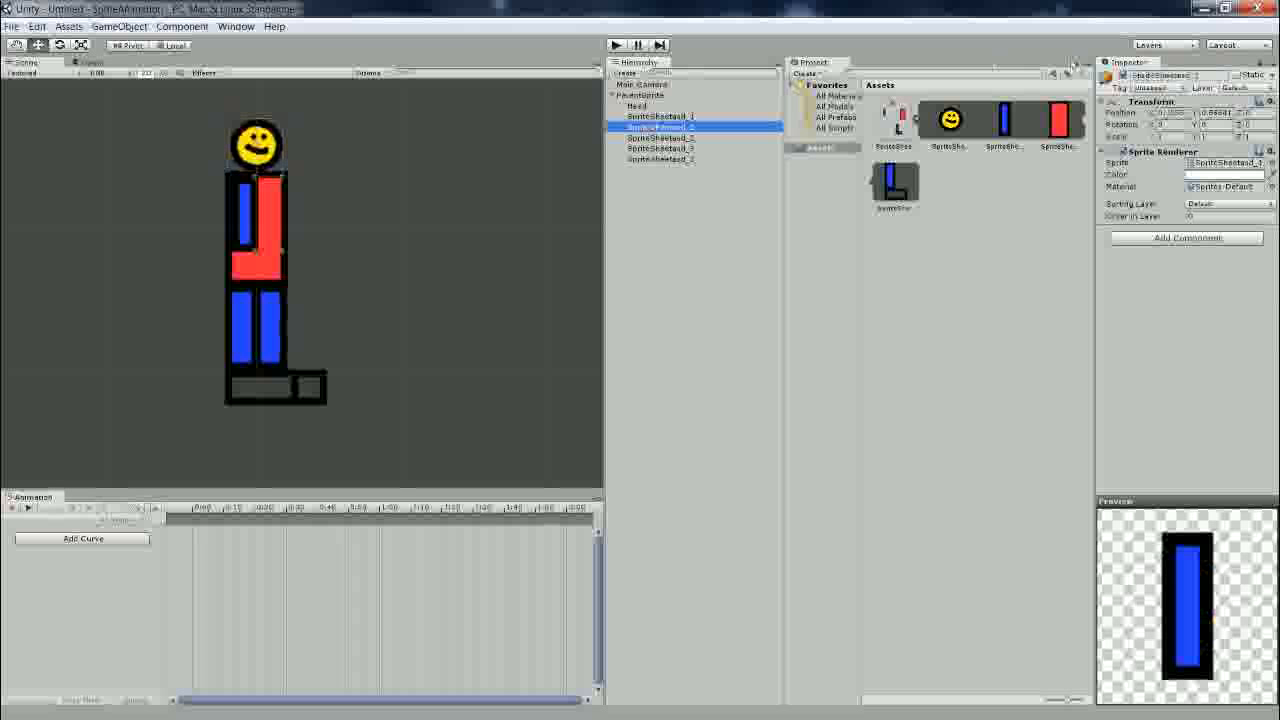
pyautogui.click(692, 117)
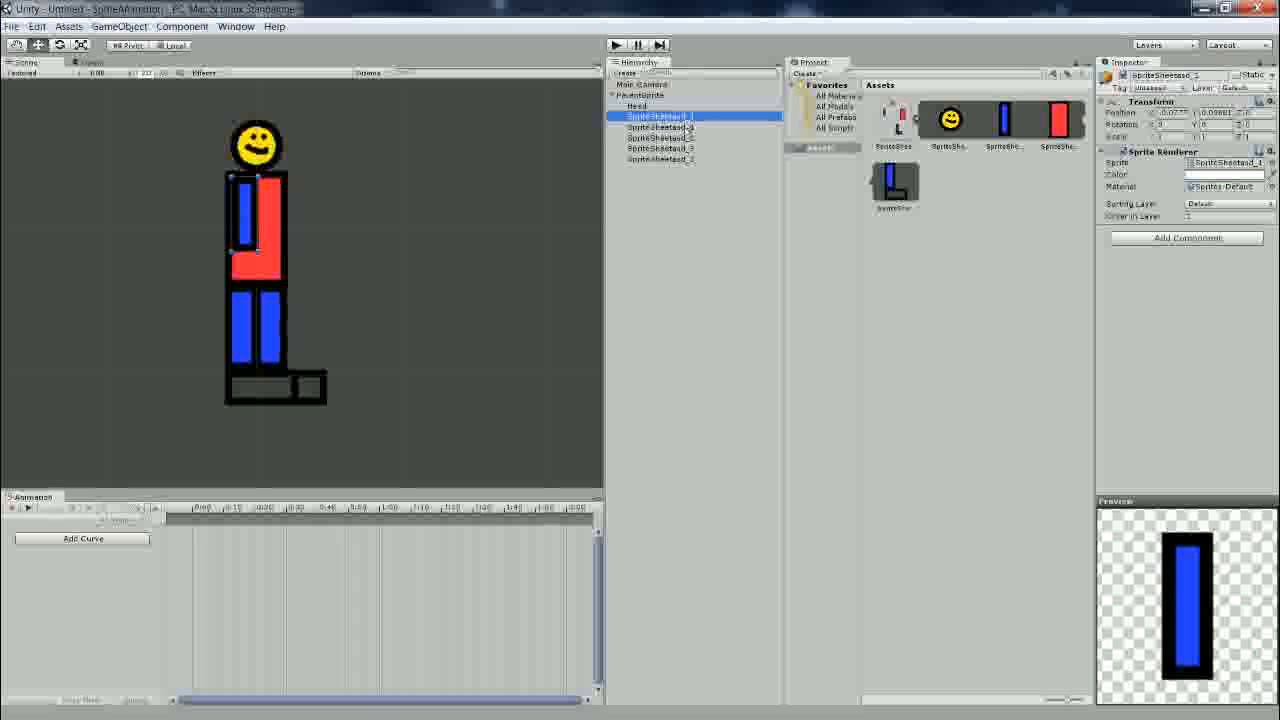
pyautogui.click(1152, 88)
pyautogui.click(1158, 77)
pyautogui.write('ArmR')
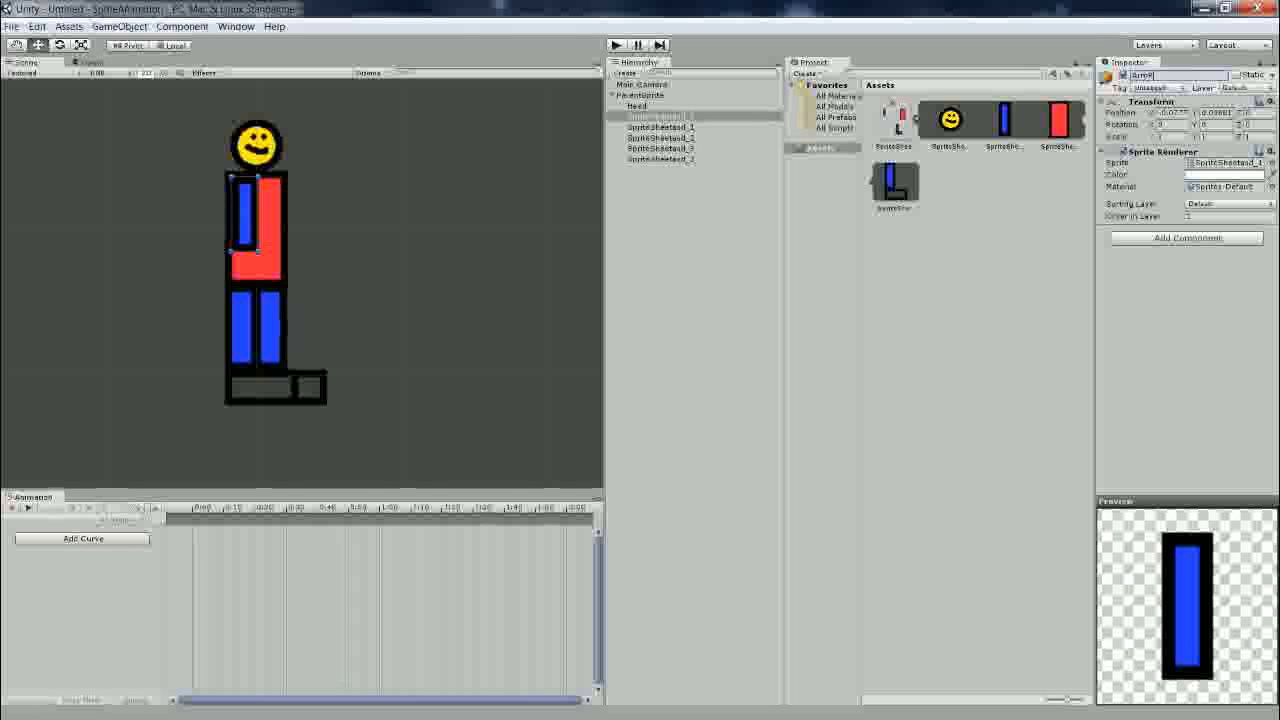
pyautogui.click(680, 286)
# Rename the arm sprite in front of the torso as ArmR.
pyautogui.click(680, 117)
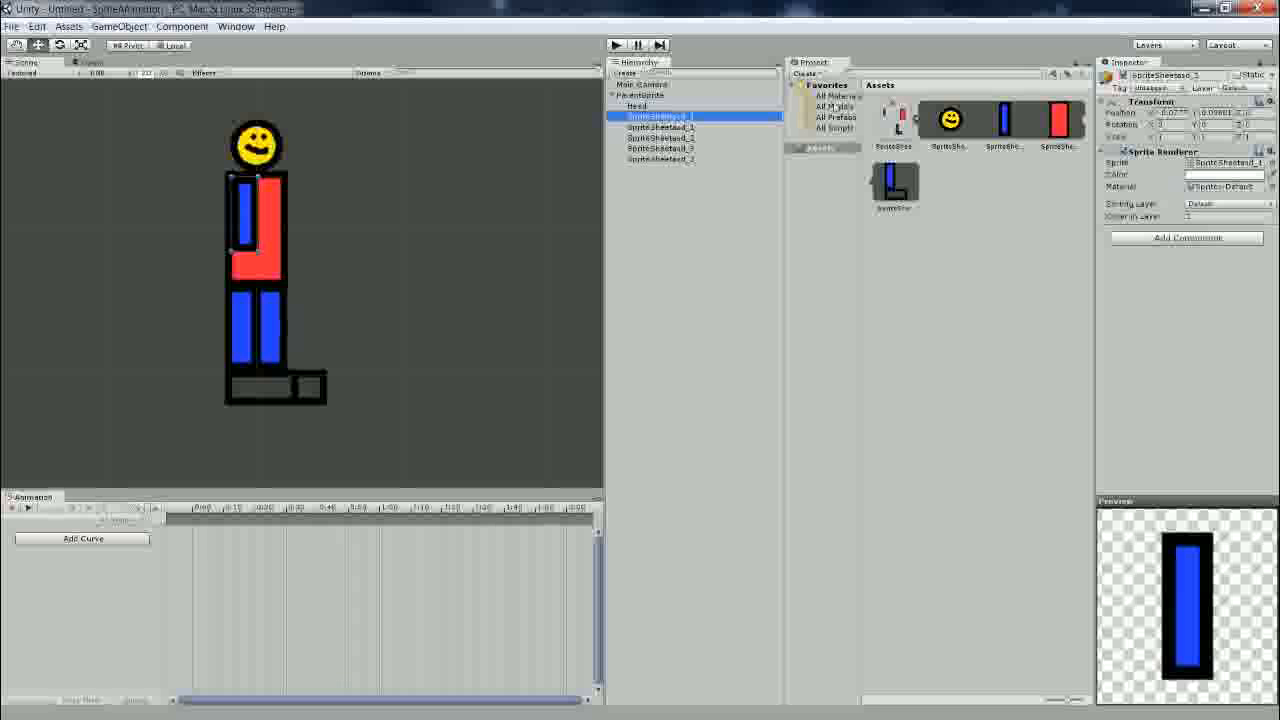
pyautogui.click(1182, 88)
pyautogui.click(1189, 78)
pyautogui.write('Arm')
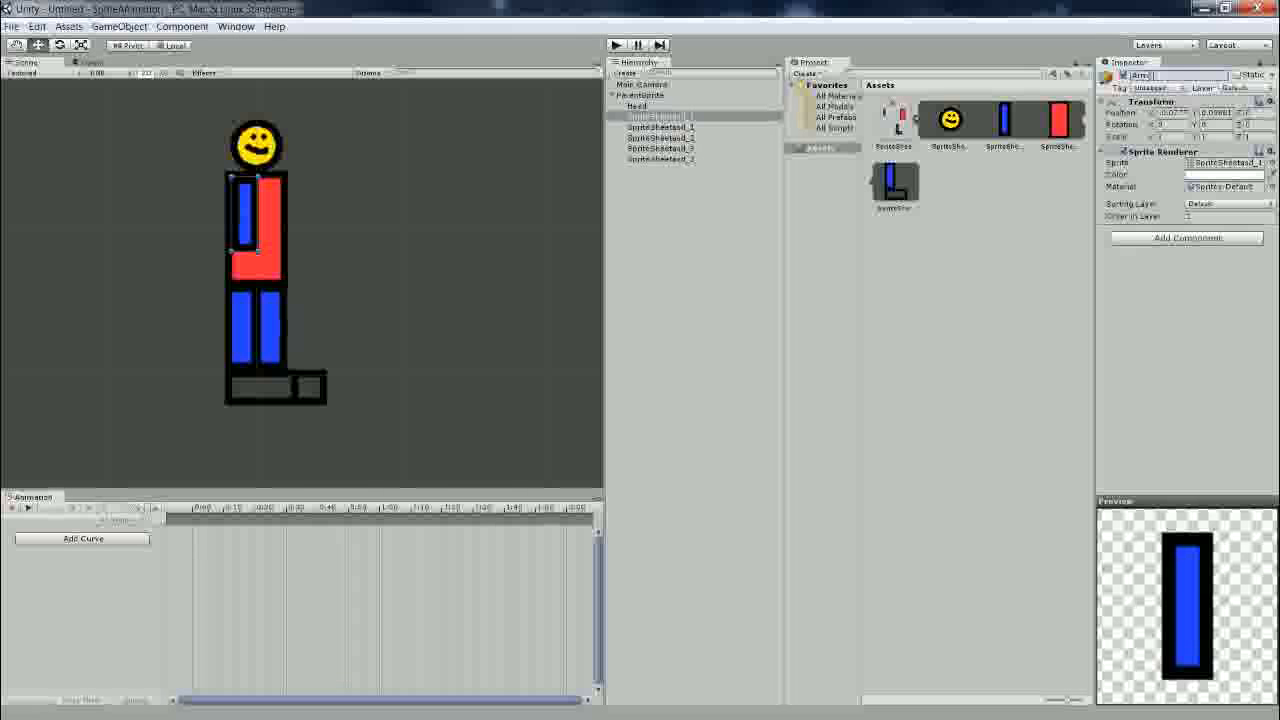
pyautogui.write('R')
pyautogui.press('Return')
# Rename the duplicate arm sprite behind the torso as ArmL.
pyautogui.click(660, 127)
pyautogui.click(1183, 76)
pyautogui.write('ArmL')
pyautogui.press('Return')
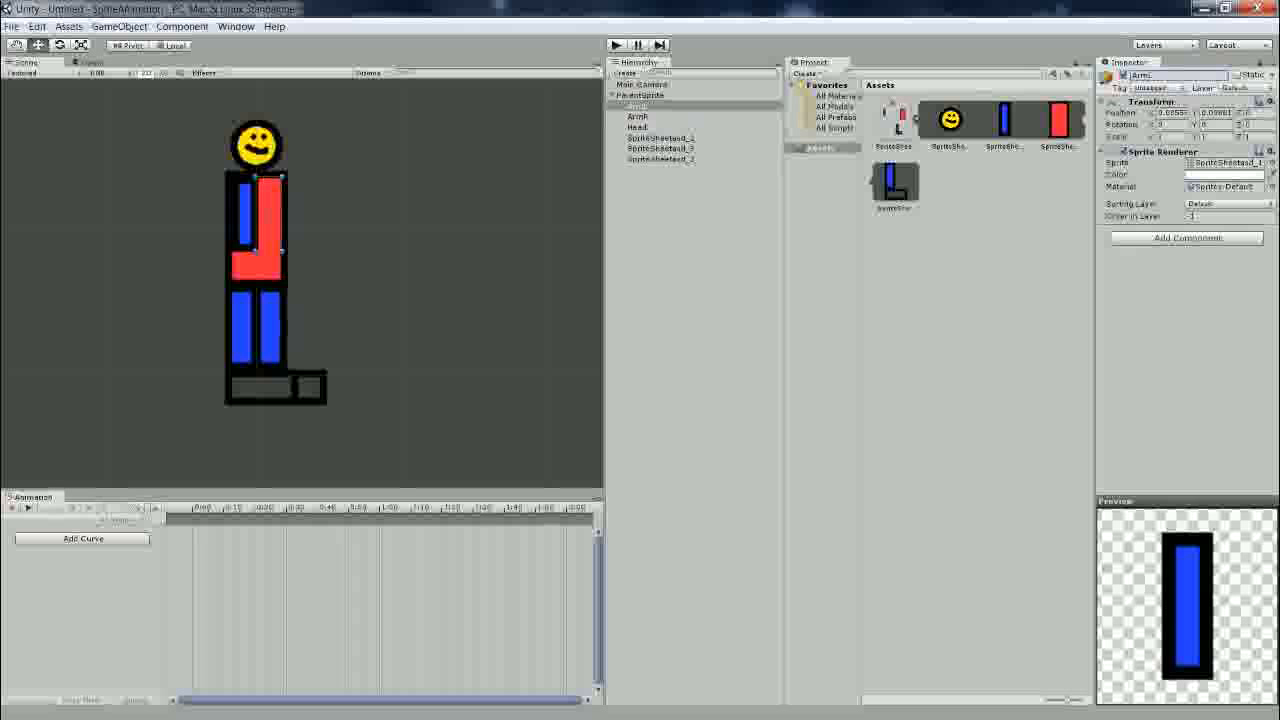
# Rename the red torso sprite as Body.
pyautogui.click(655, 137)
pyautogui.click(1183, 76)
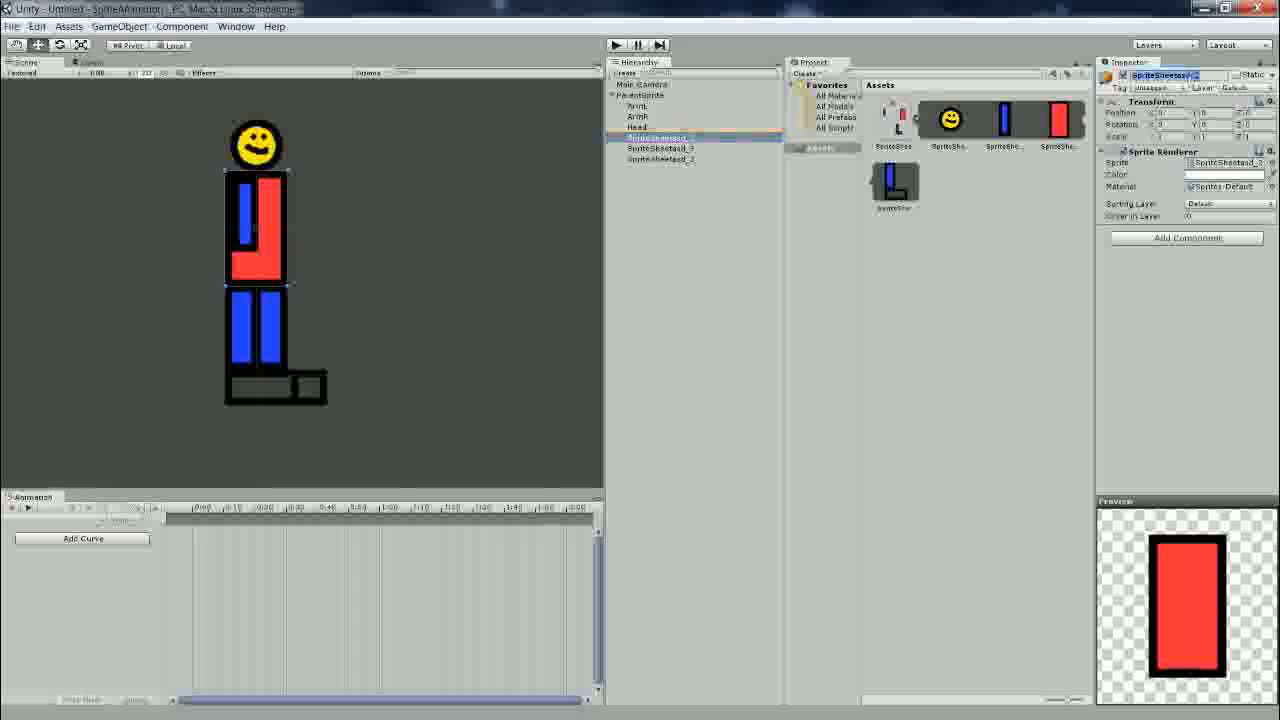
pyautogui.write('Body')
pyautogui.press('Return')
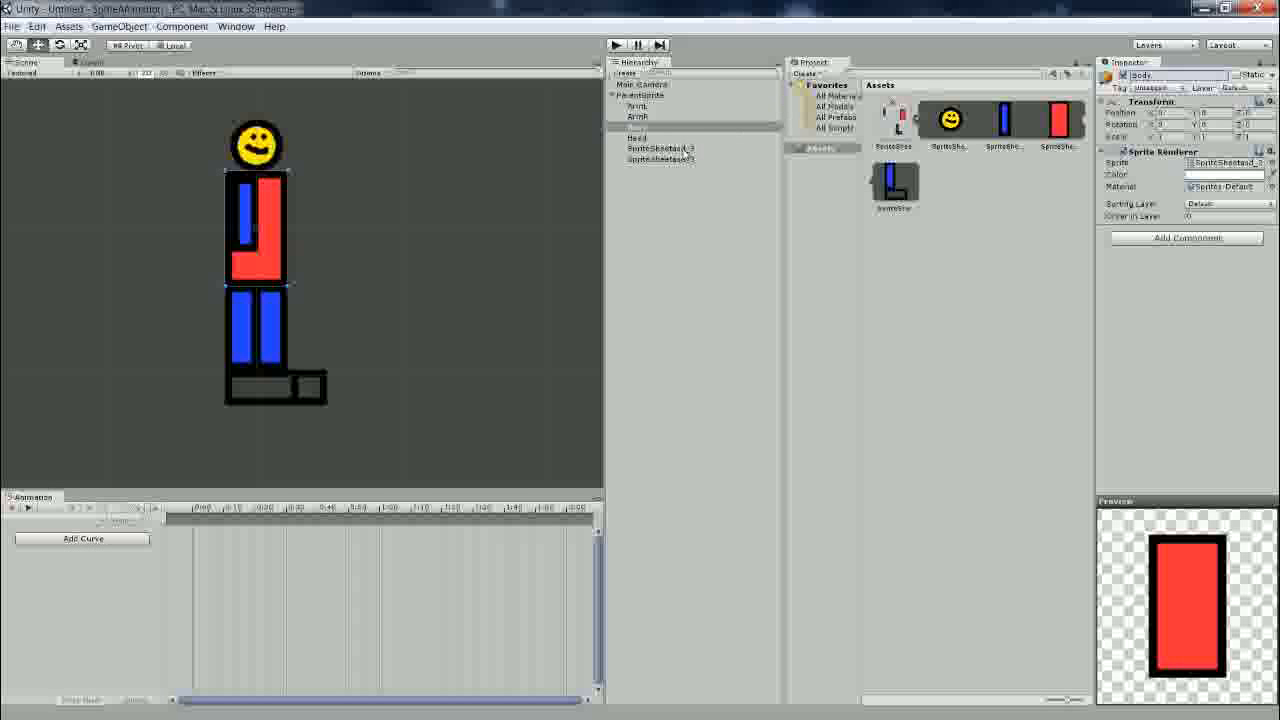
# Rename the front leg sprite, with Order in Layer 1, as FootR.
pyautogui.click(660, 148)
pyautogui.click(1183, 76)
pyautogui.write('L')
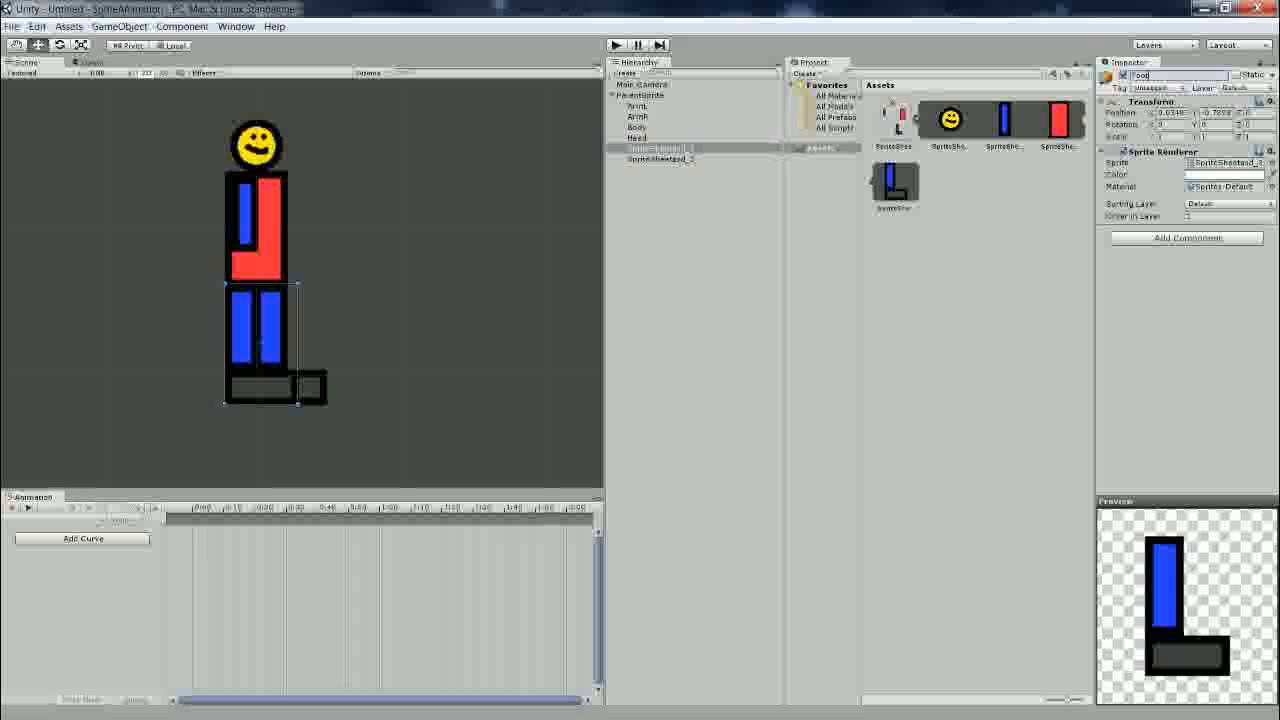
pyautogui.write('ootRar')
pyautogui.press('Return')
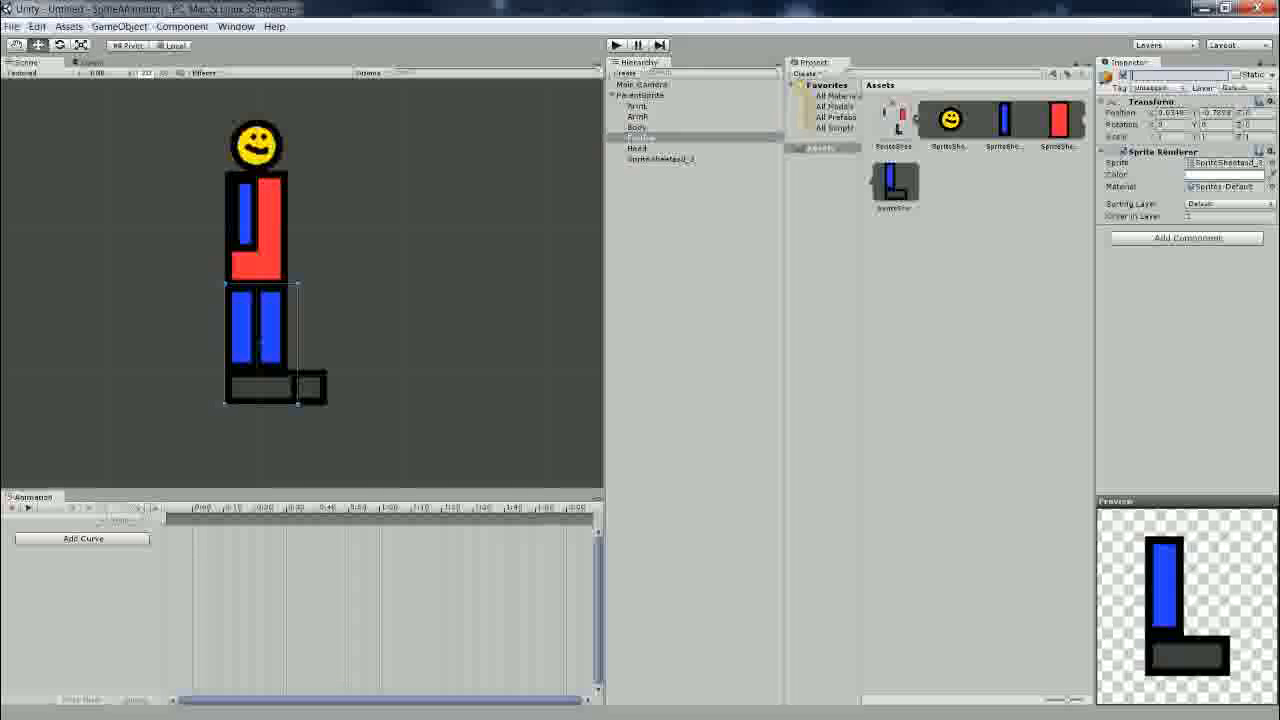
pyautogui.write('FootL')
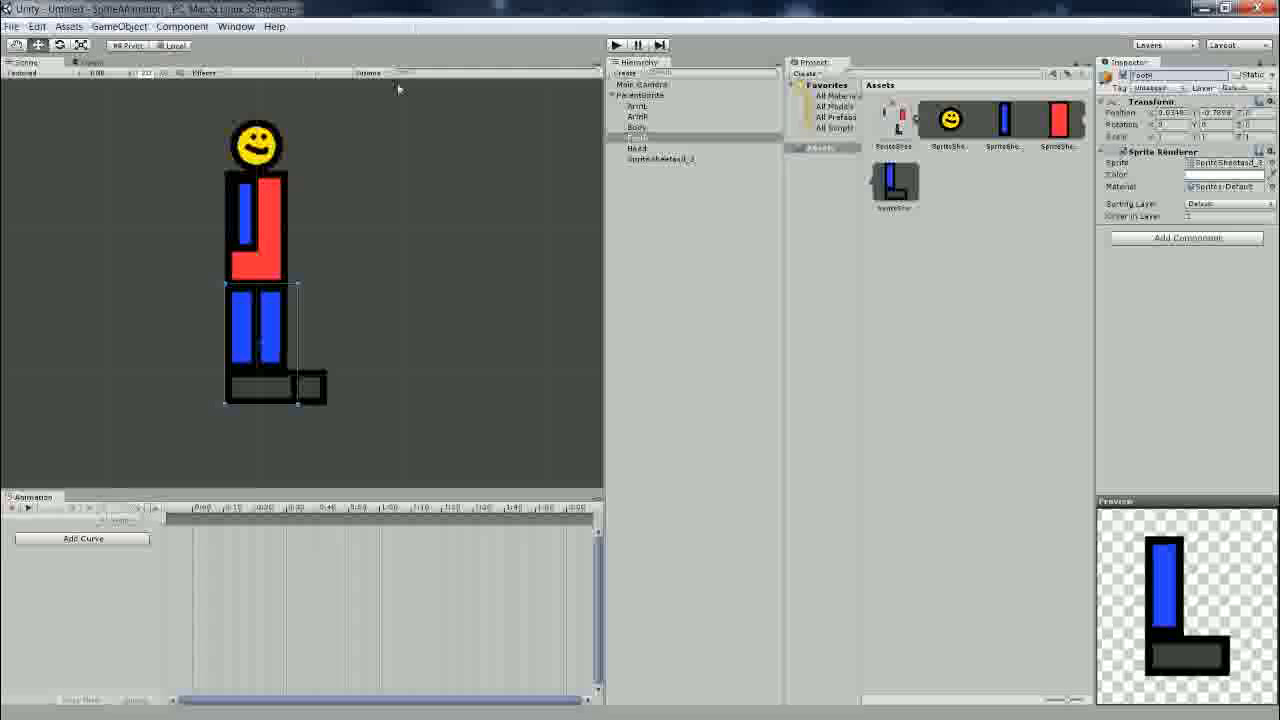
# Rename the remaining leg sprite, the one behind the torso, as FootL.
pyautogui.click(663, 160)
pyautogui.click(1142, 76)
pyautogui.write('F')
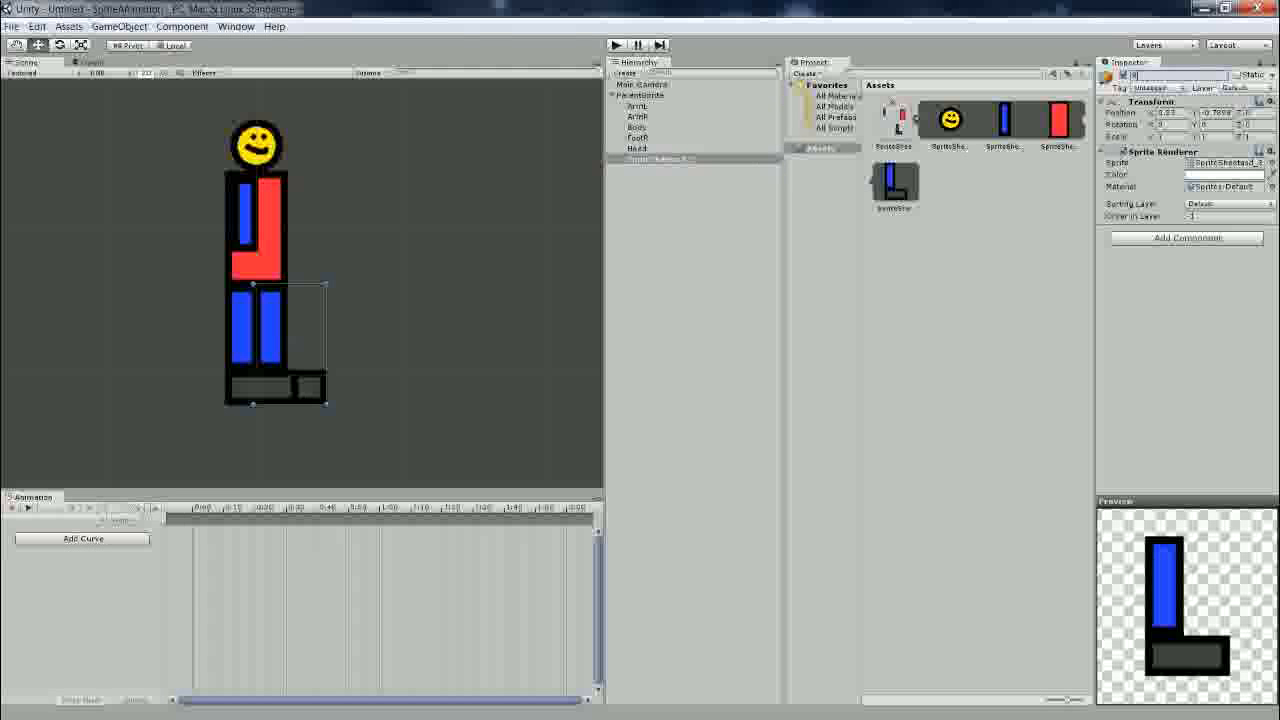
pyautogui.write('ootL')
pyautogui.press('Return')
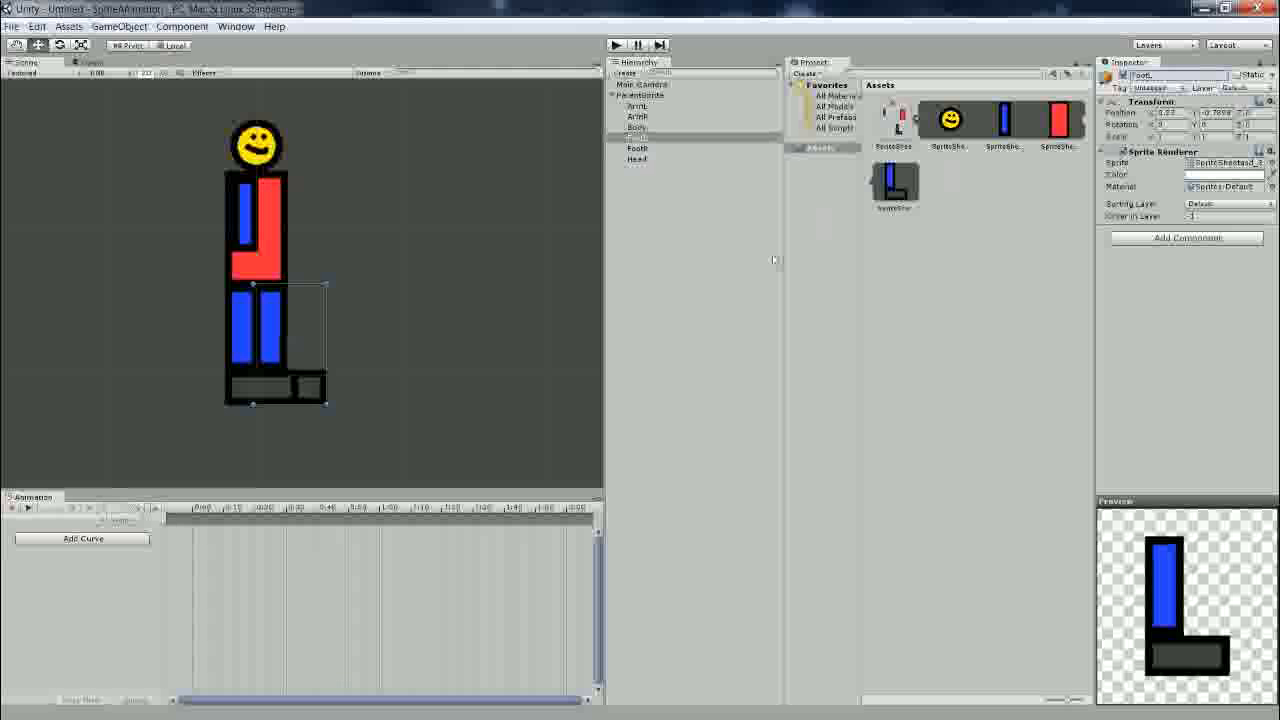
pyautogui.click(498, 261)
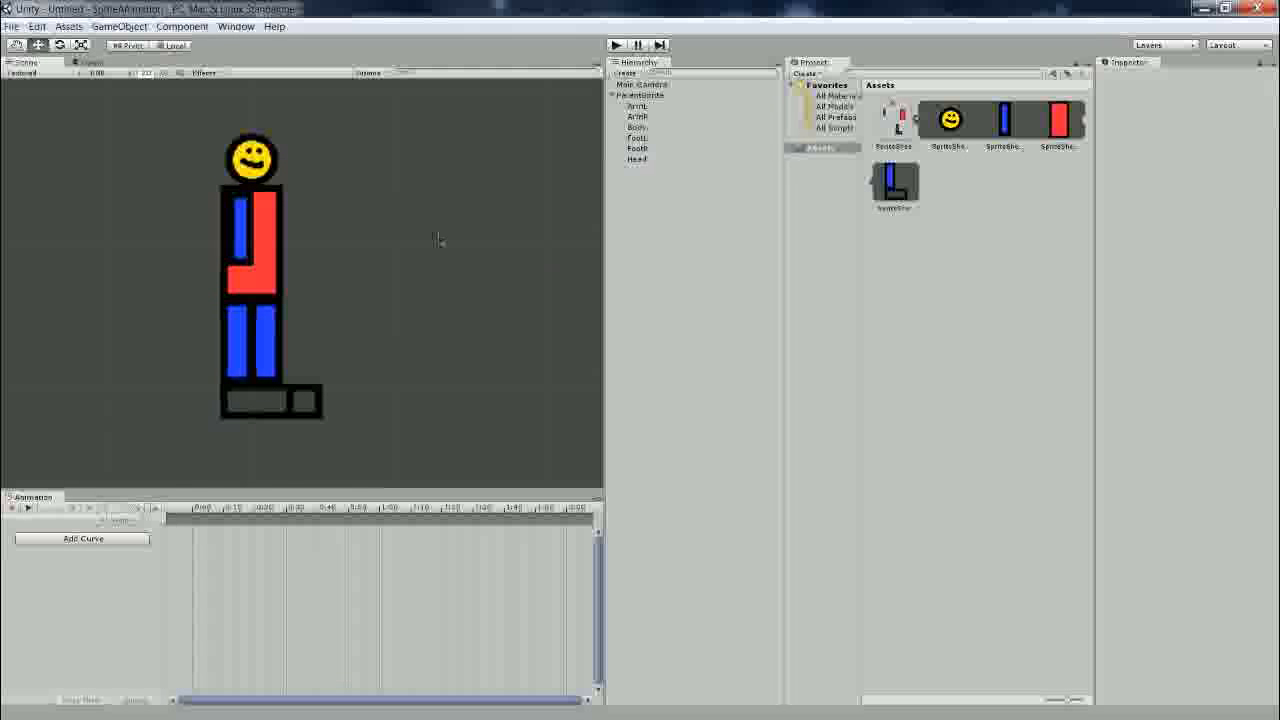
pyautogui.click(182, 26)
pyautogui.click(486, 157)
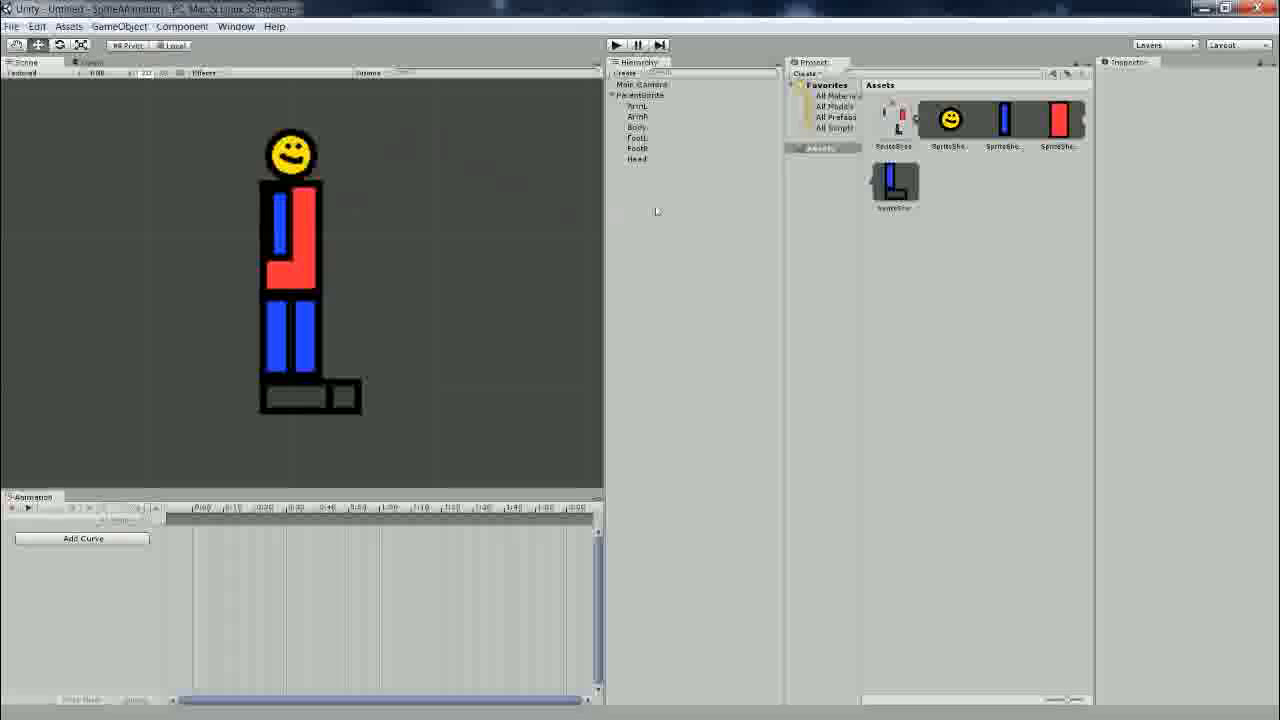
pyautogui.moveTo(447, 204); pyautogui.dragTo(460, 197, button='middle')
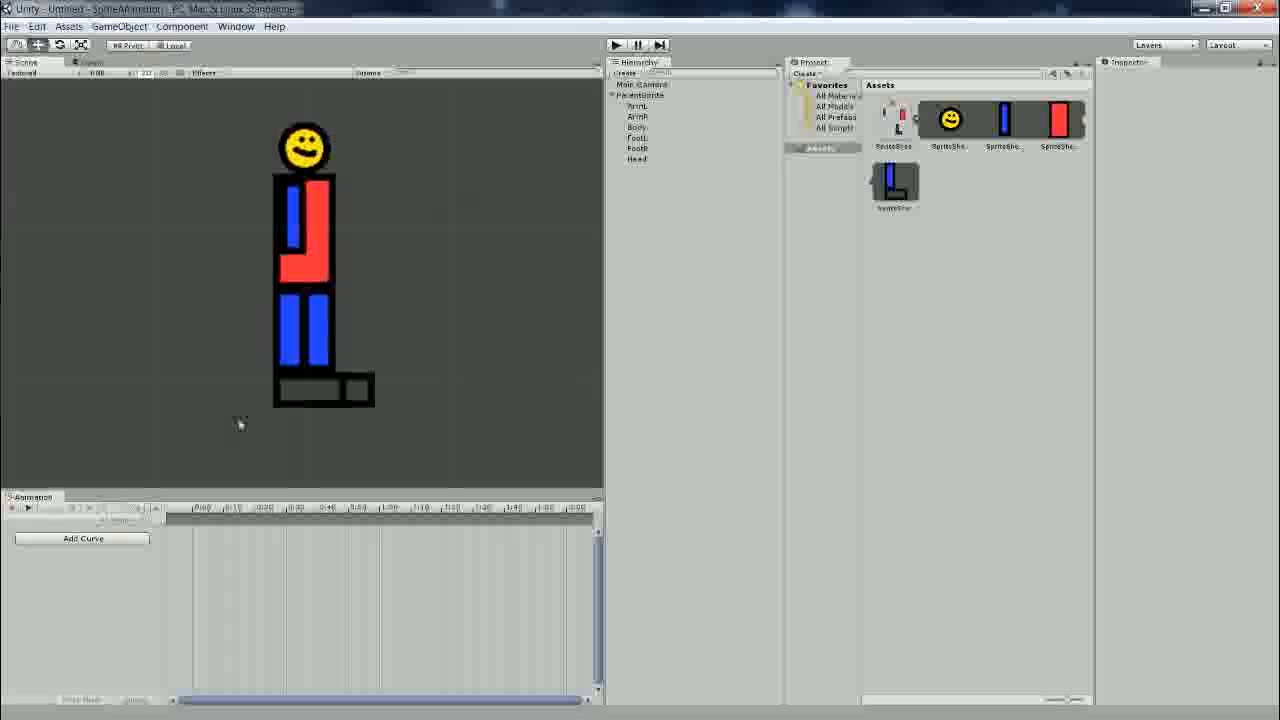
pyautogui.click(634, 95)
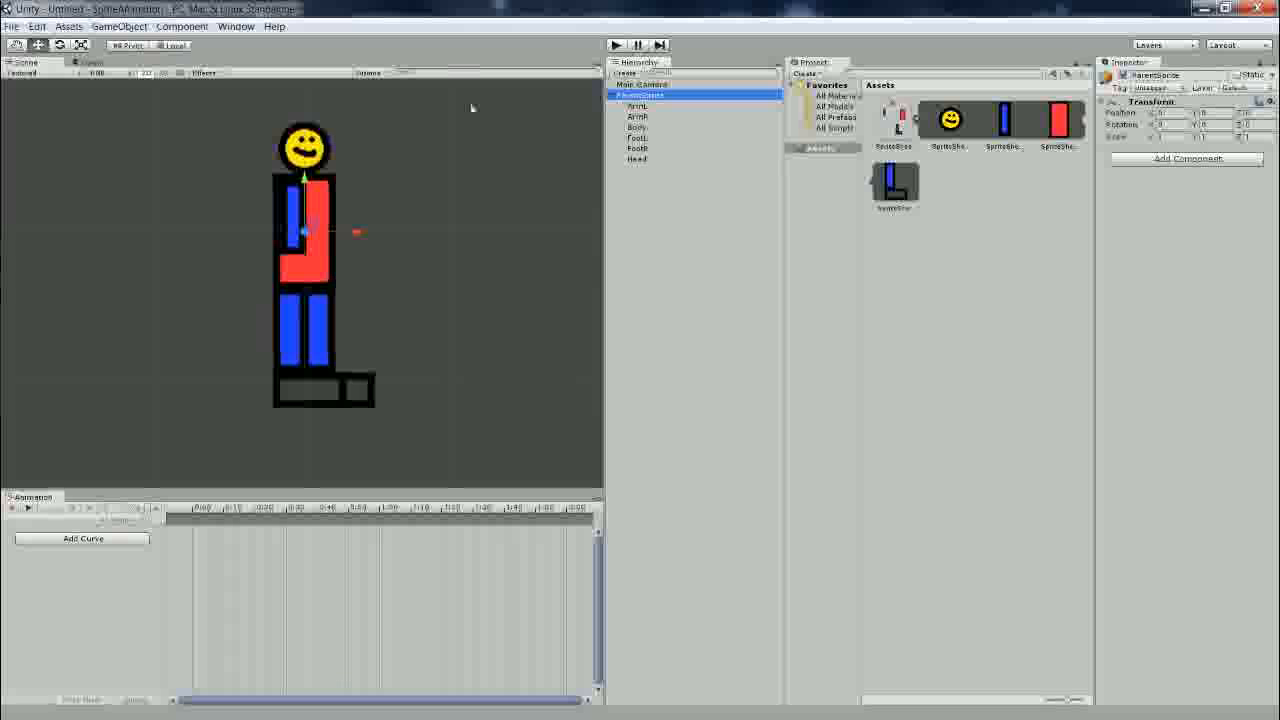
pyautogui.click(507, 237)
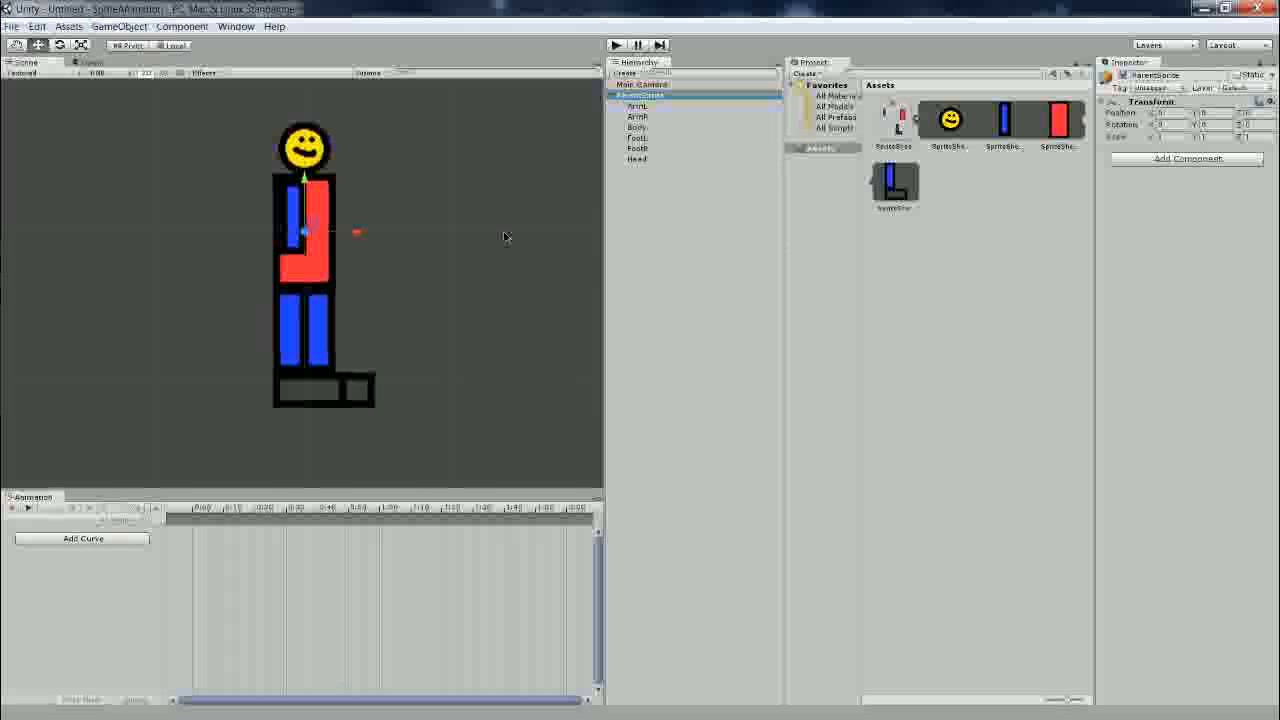
# Close the Animation window, reopen it and dock it below the Scene view.
pyautogui.rightClick(48, 499)
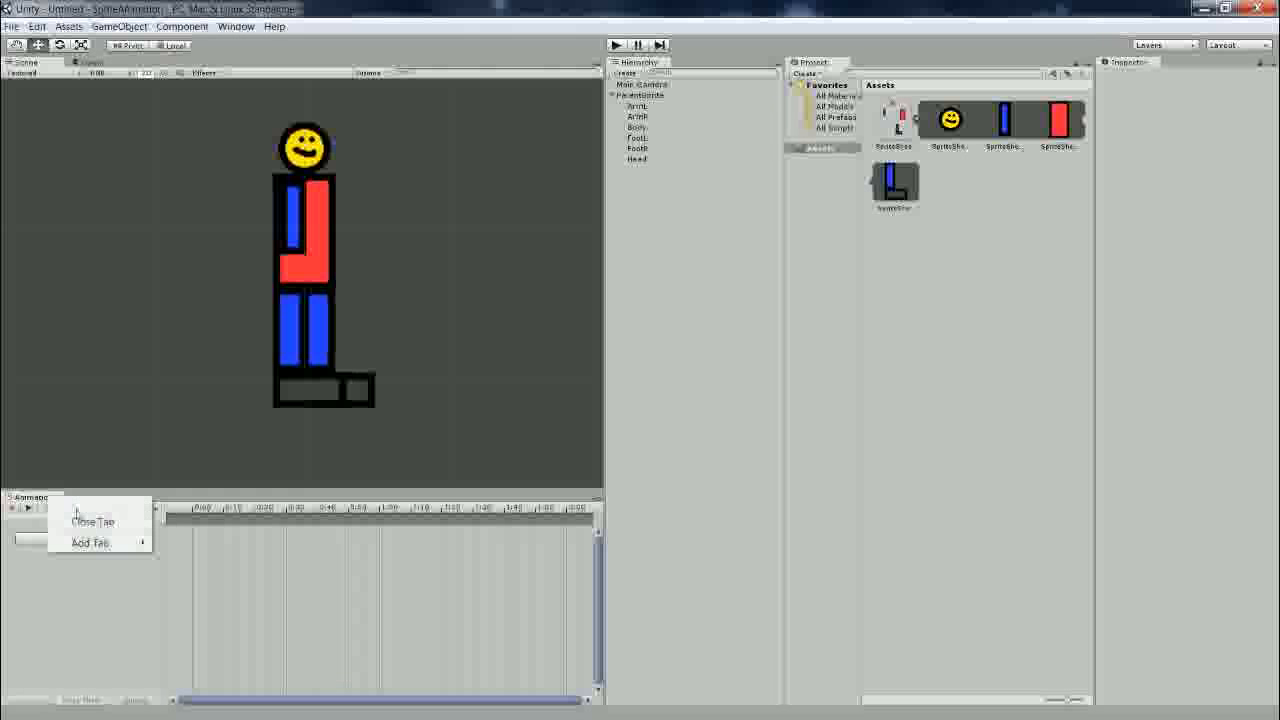
pyautogui.click(95, 520)
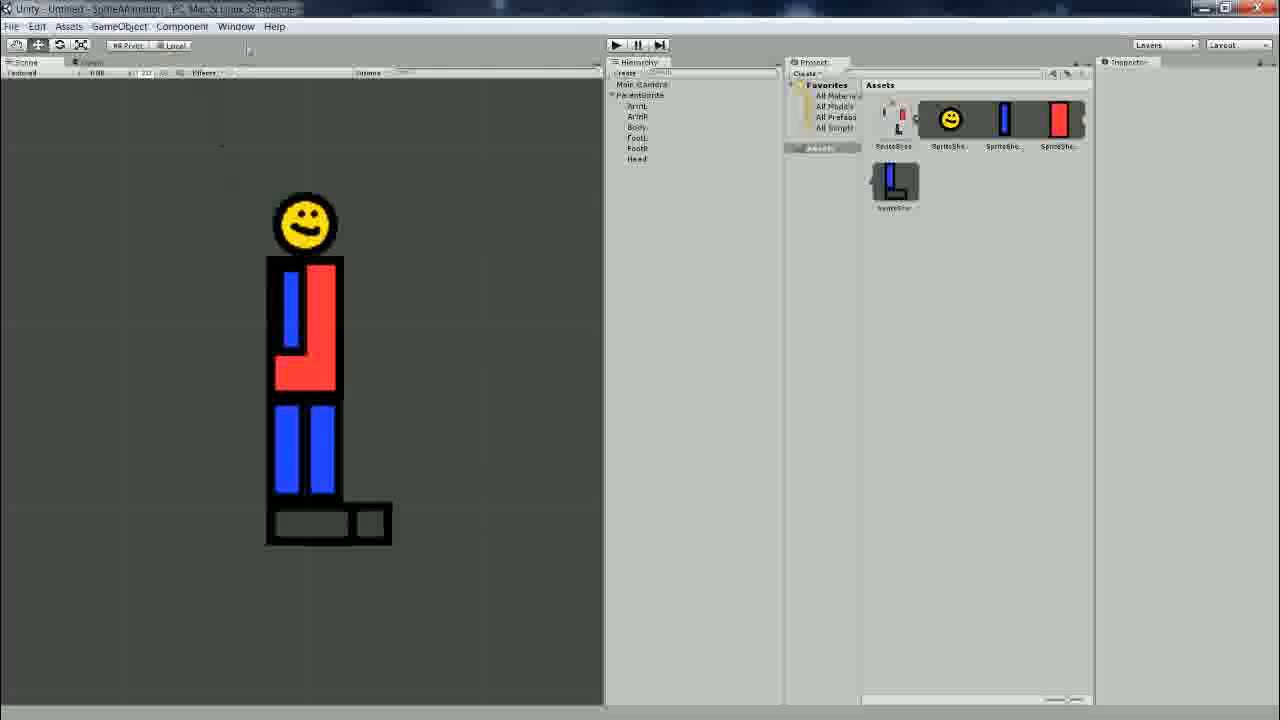
pyautogui.click(232, 26)
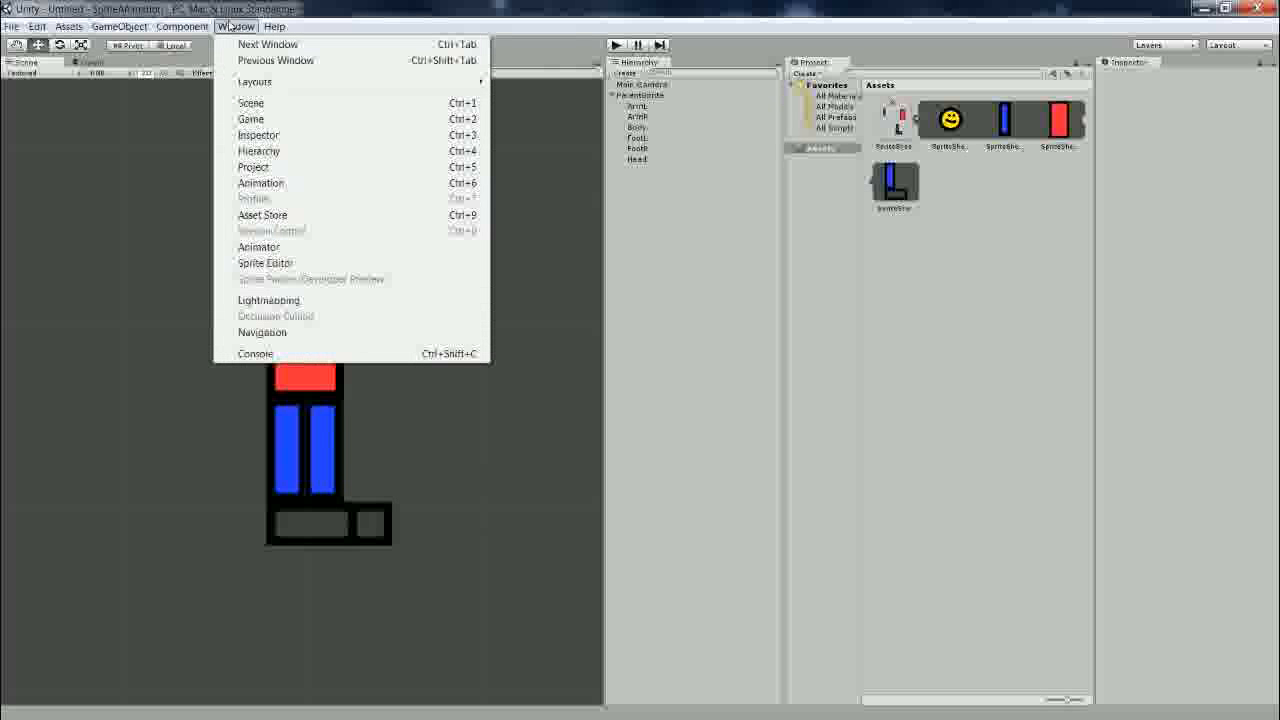
pyautogui.click(262, 183)
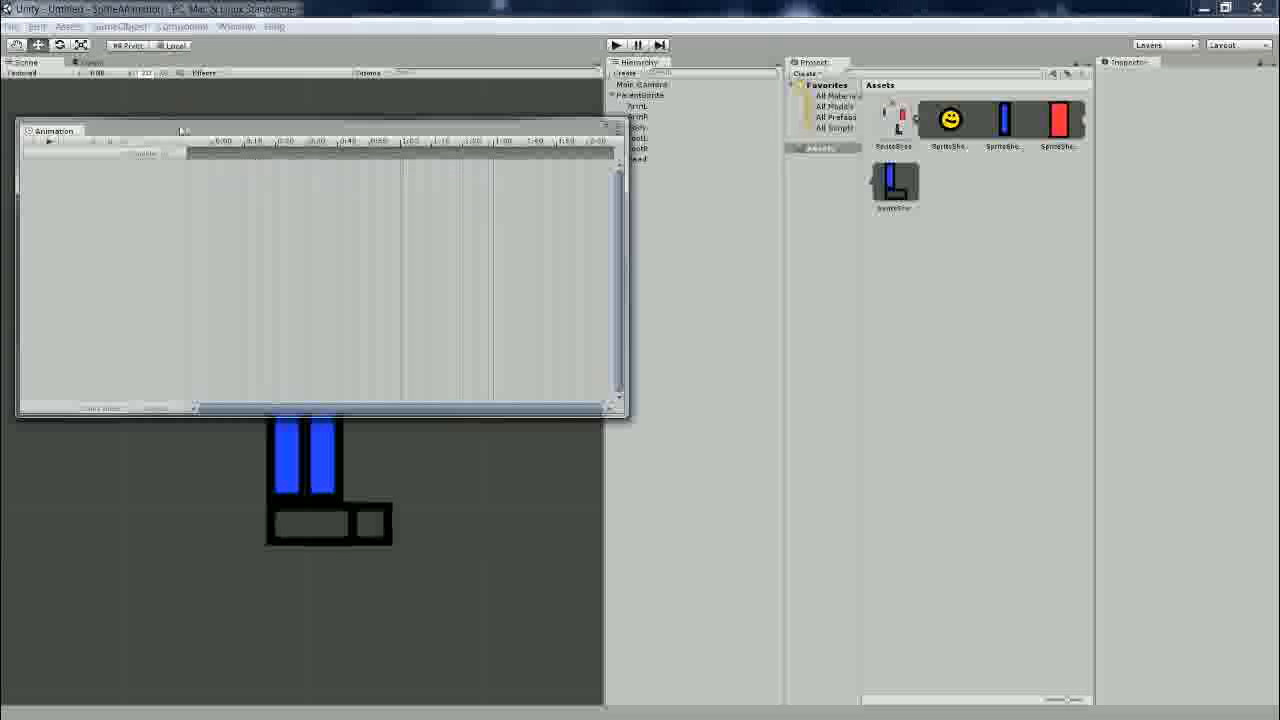
pyautogui.moveTo(147, 131); pyautogui.dragTo(100, 590)
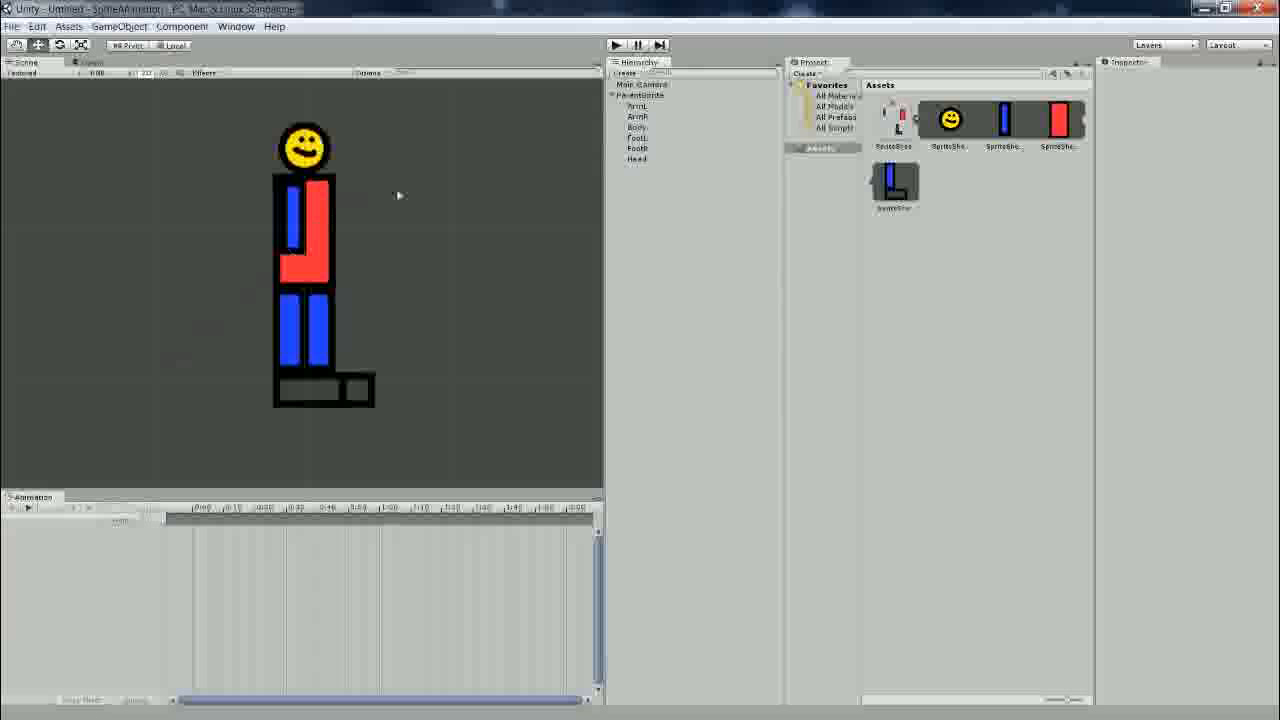
# Review ParentSprite and its ArmL, ArmR, FootL and Head children one after another.
pyautogui.click(640, 95)
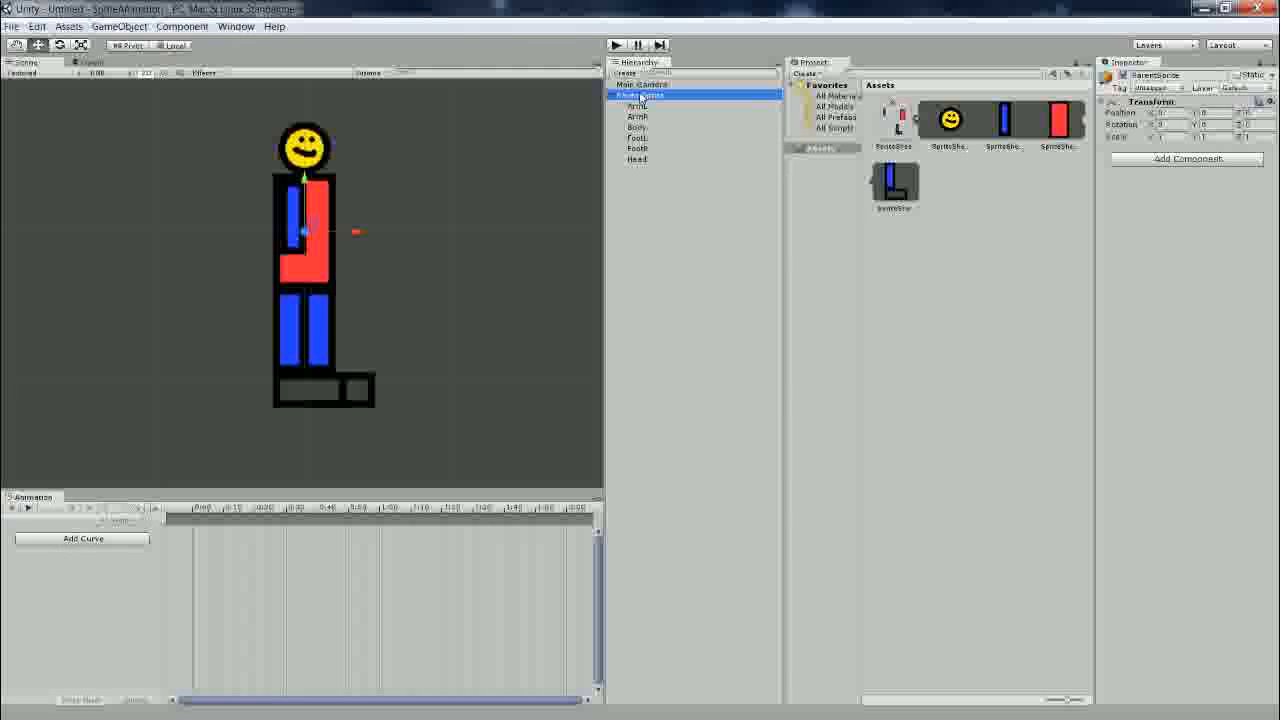
pyautogui.click(633, 106)
pyautogui.click(635, 117)
pyautogui.click(630, 138)
pyautogui.click(642, 160)
pyautogui.click(640, 95)
pyautogui.click(637, 106)
pyautogui.click(646, 96)
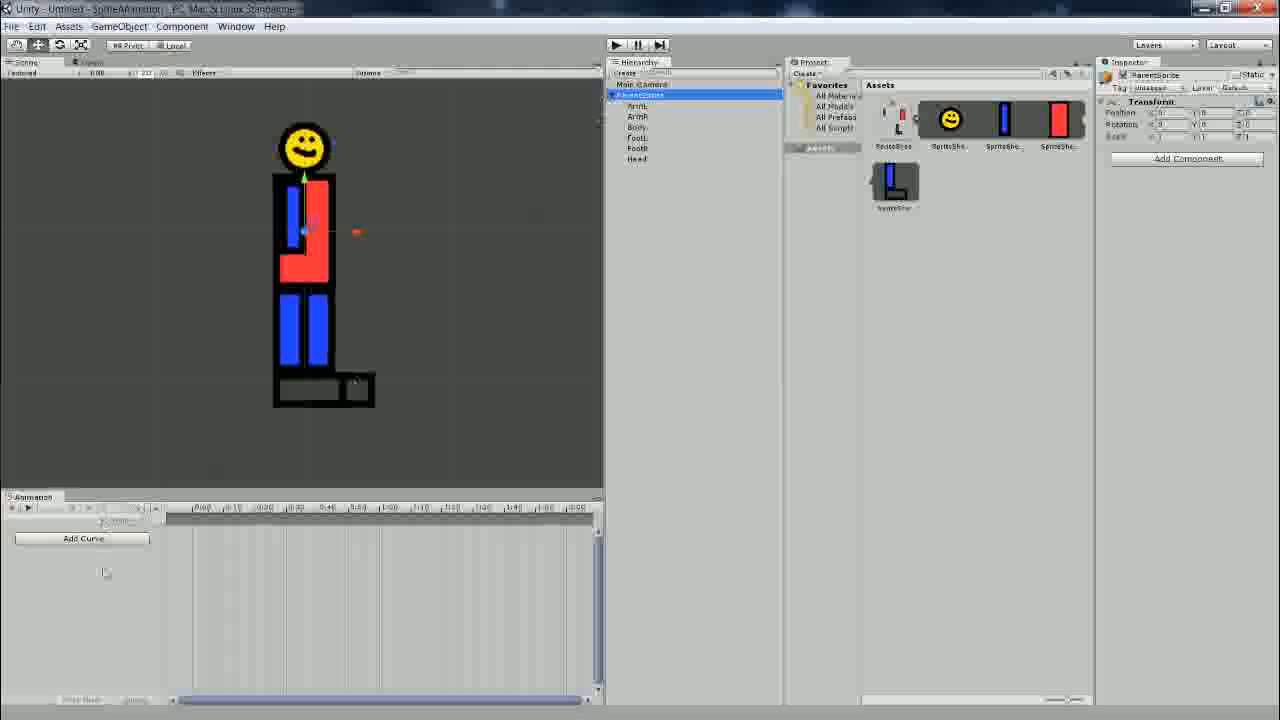
pyautogui.click(90, 540)
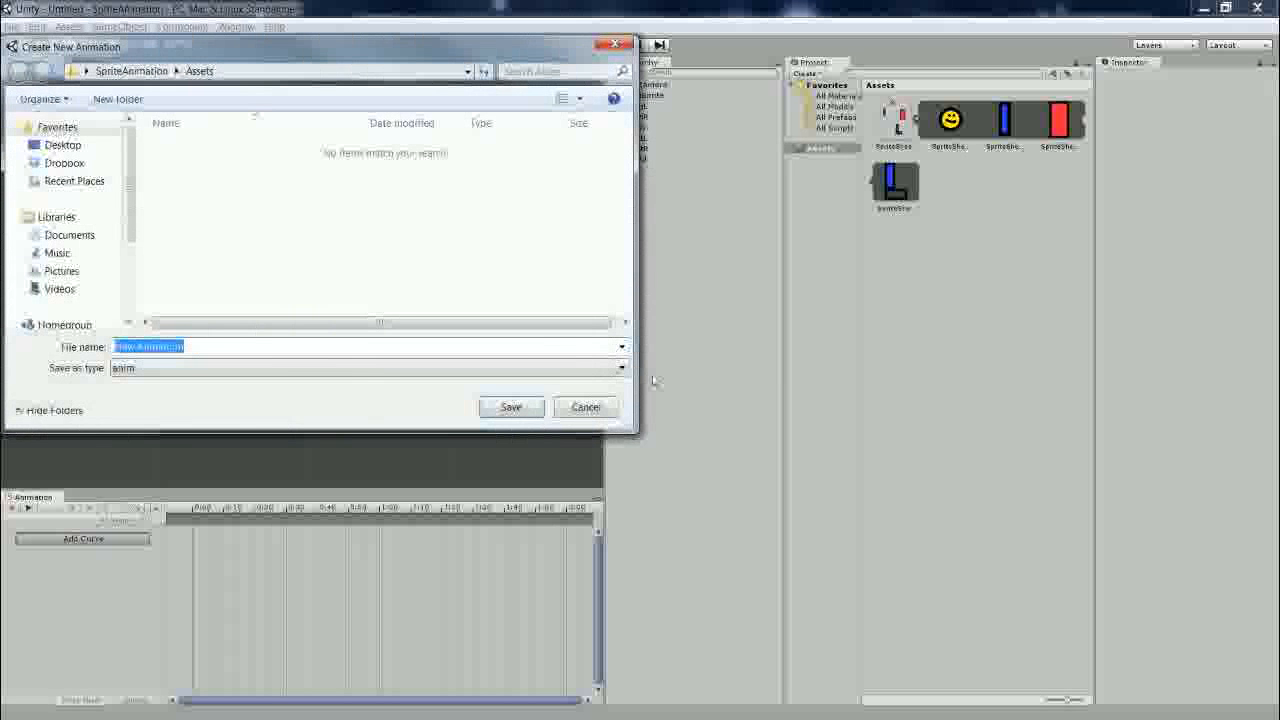
pyautogui.click(600, 407)
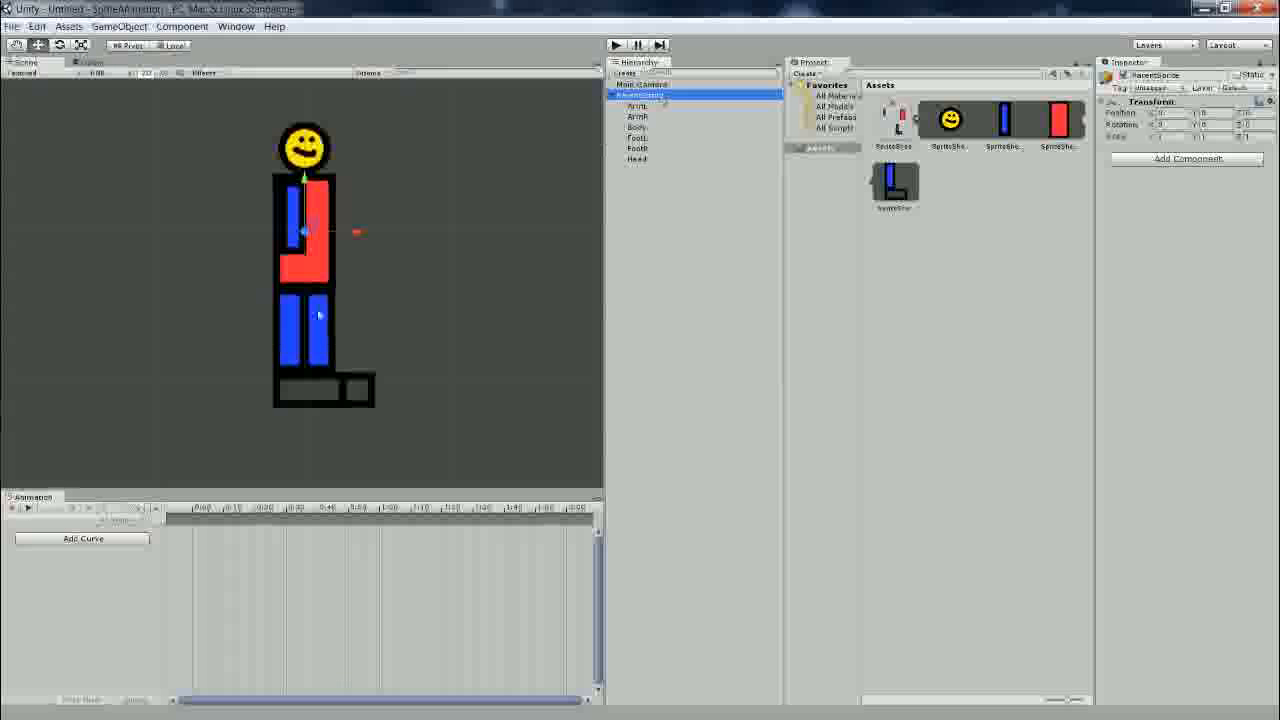
# Create an animation clip named MoveAnimation for ParentSprite and reselect ParentSprite.
pyautogui.click(84, 539)
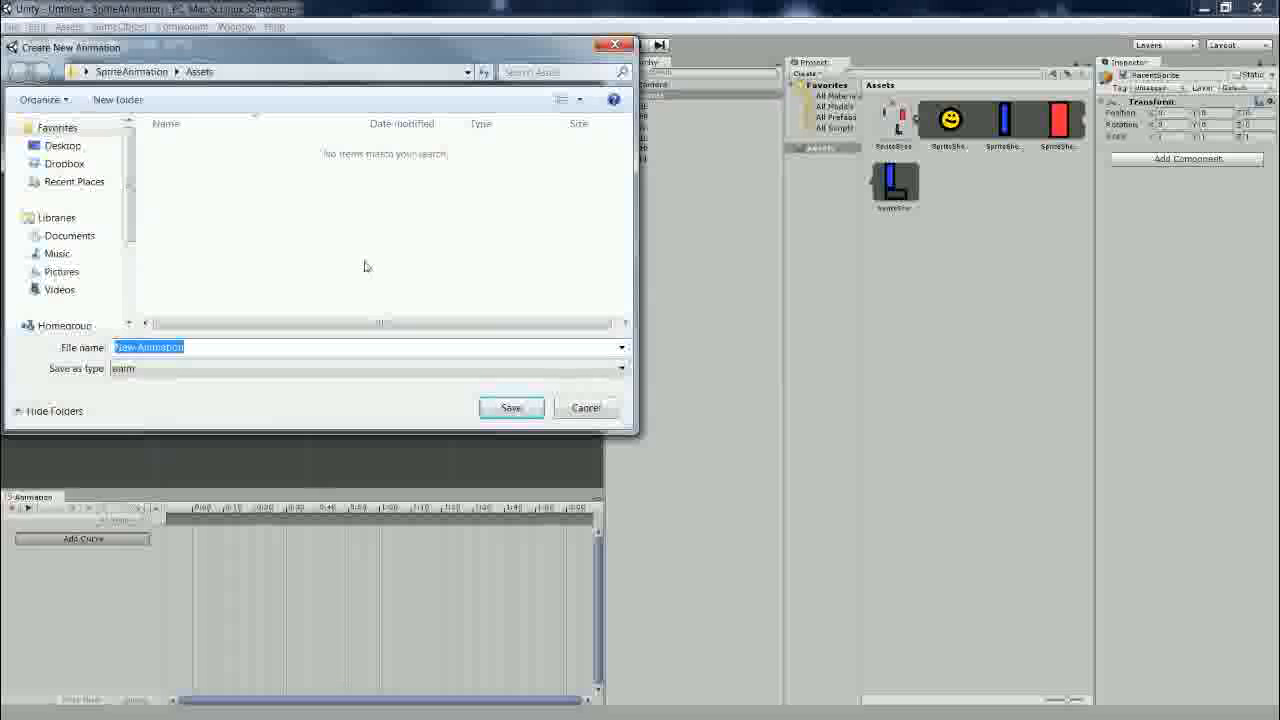
pyautogui.write('MoveAnima')
pyautogui.click(487, 415)
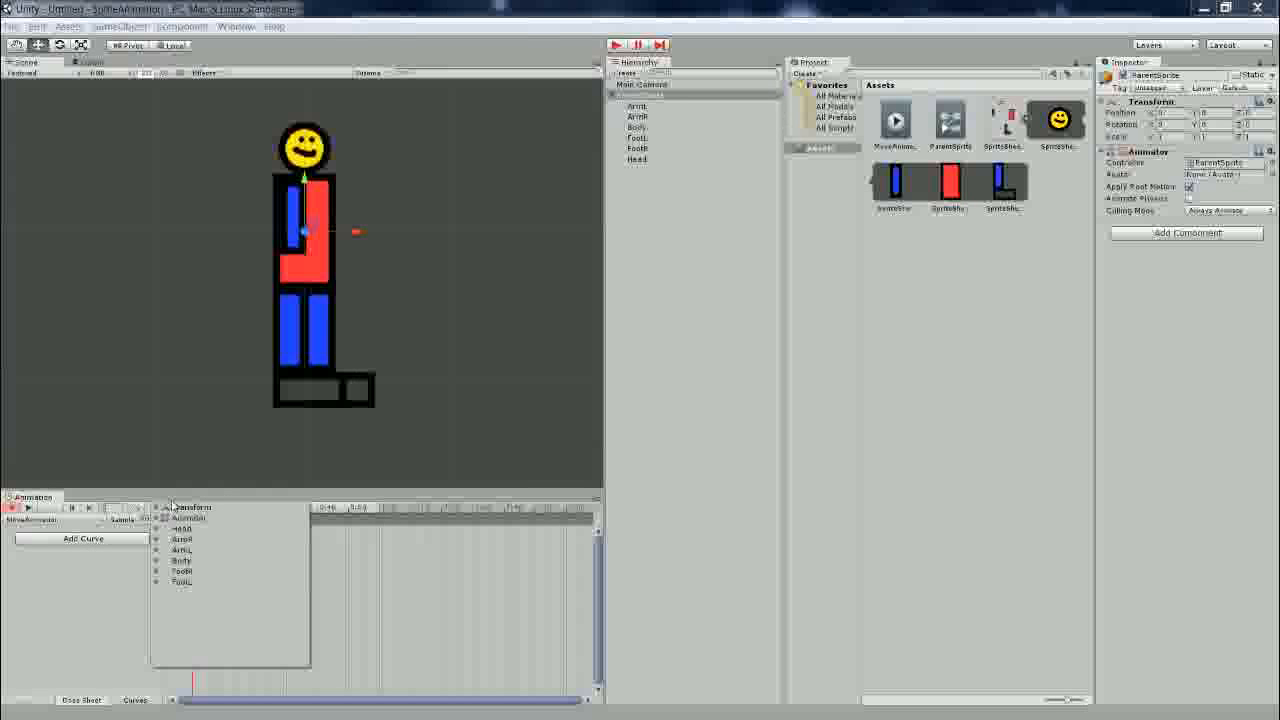
pyautogui.click(106, 578)
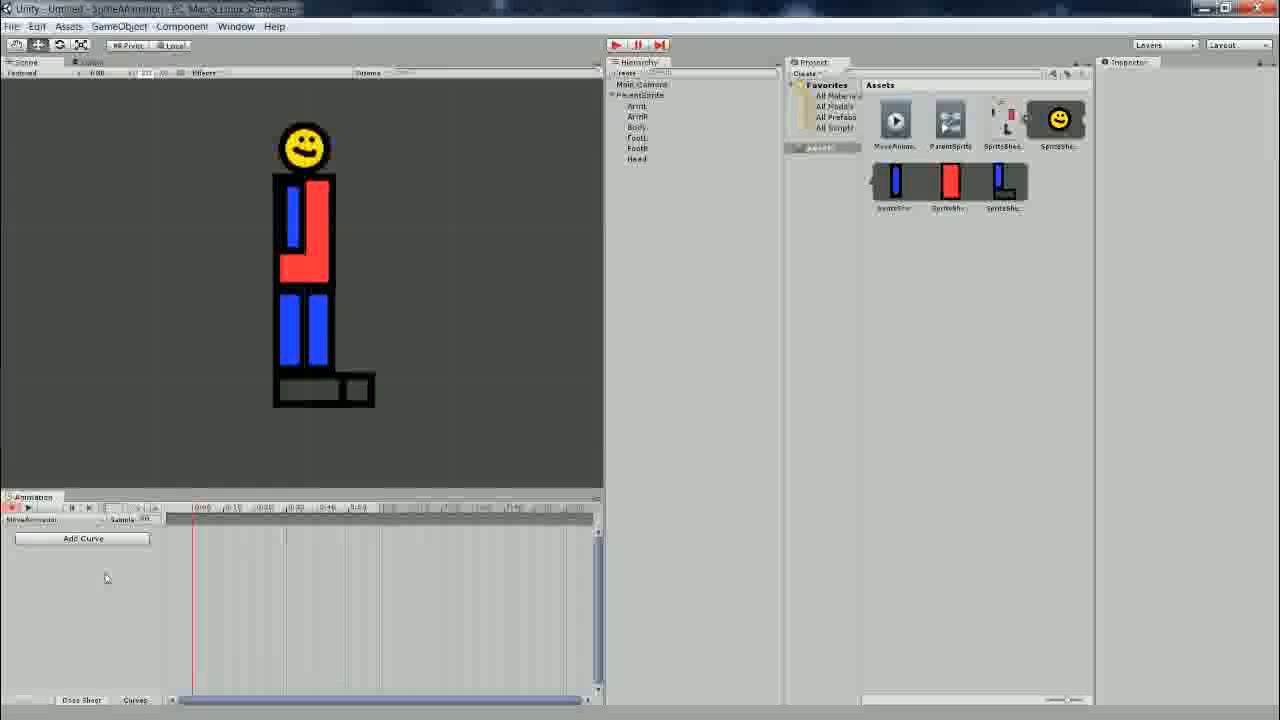
pyautogui.click(652, 96)
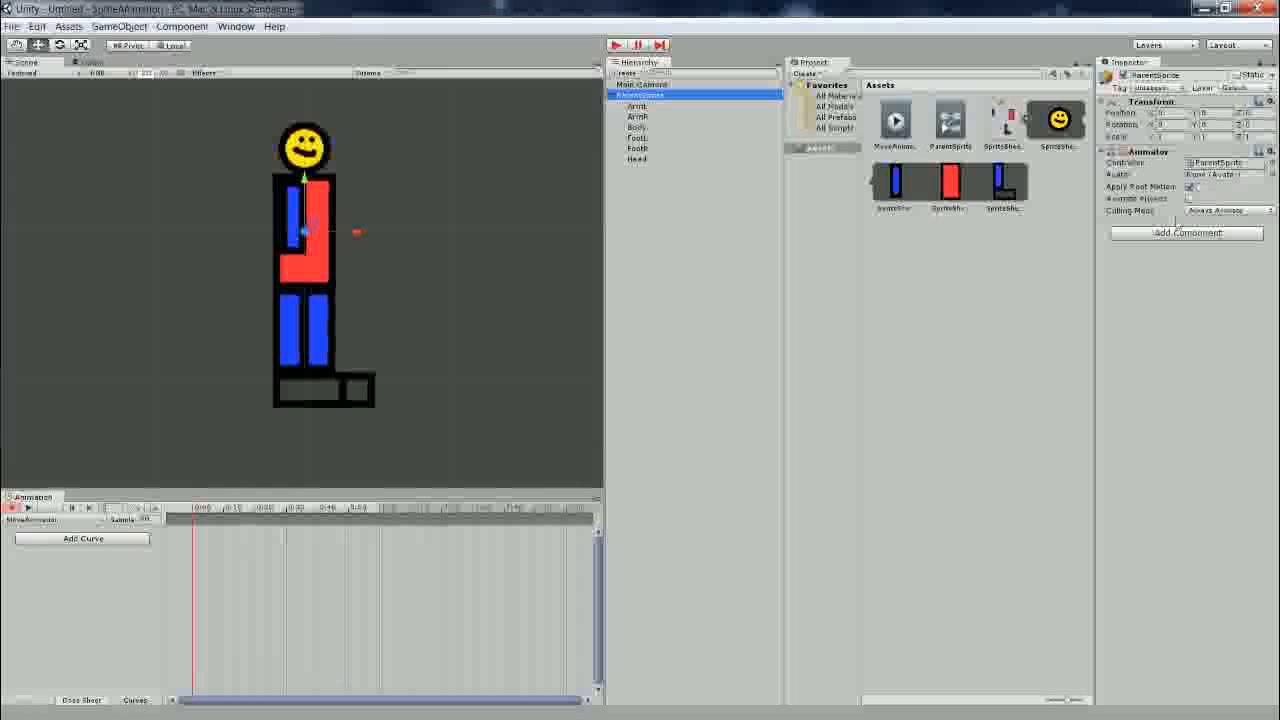
pyautogui.click(94, 622)
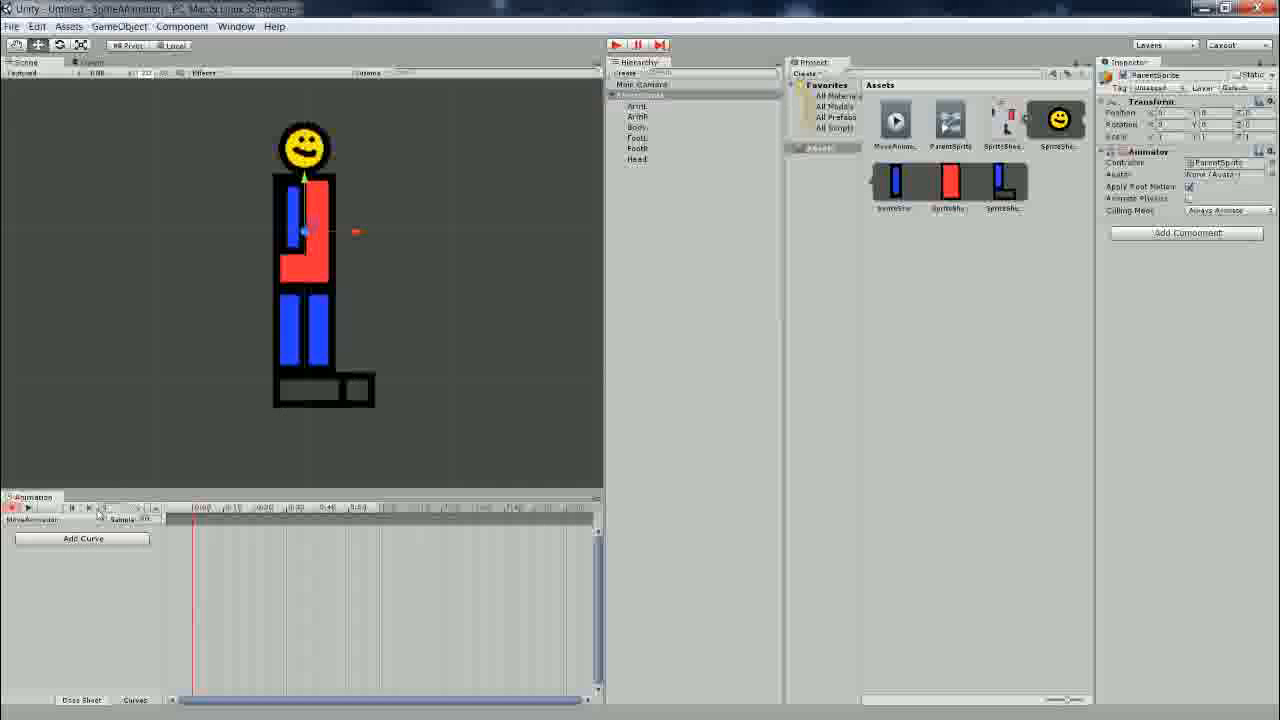
# Select all body parts in the list of animatable properties and add a Rotation curve for FootL.
pyautogui.moveTo(323, 440); pyautogui.dragTo(343, 423, button='middle')
pyautogui.scroll(2, 348, 422)
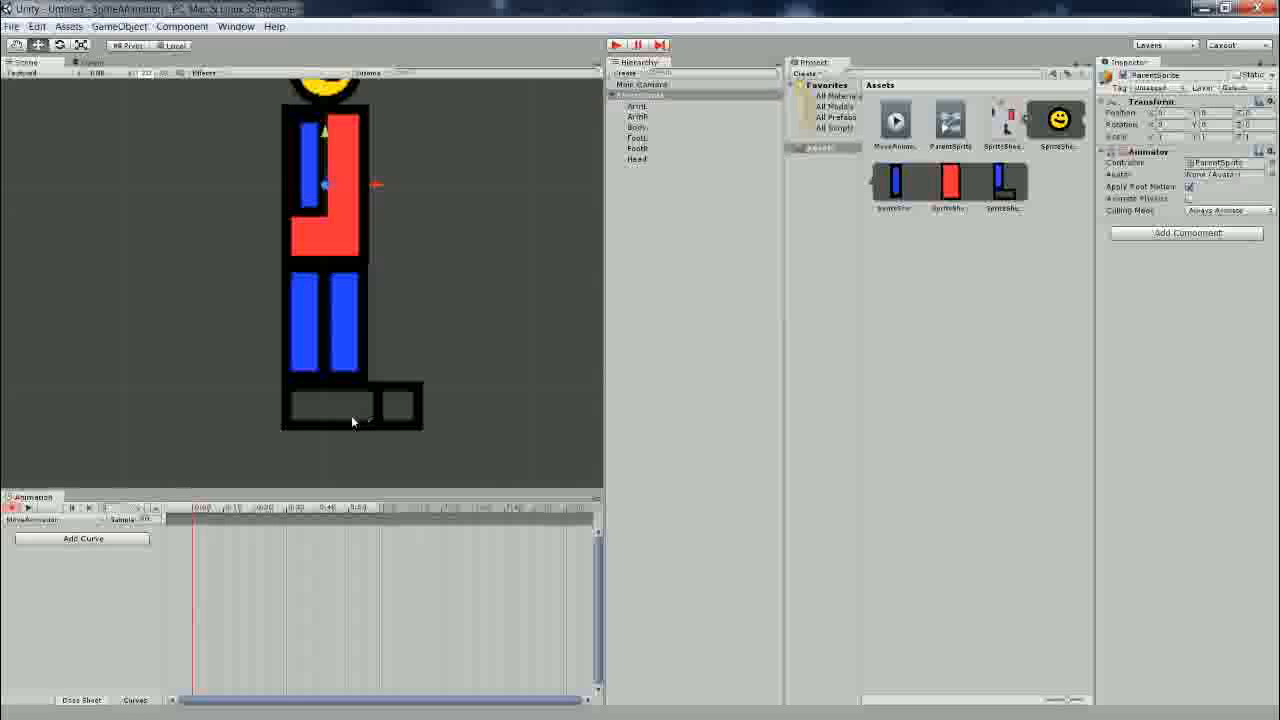
pyautogui.scroll(-3, 386, 422)
pyautogui.click(60, 540)
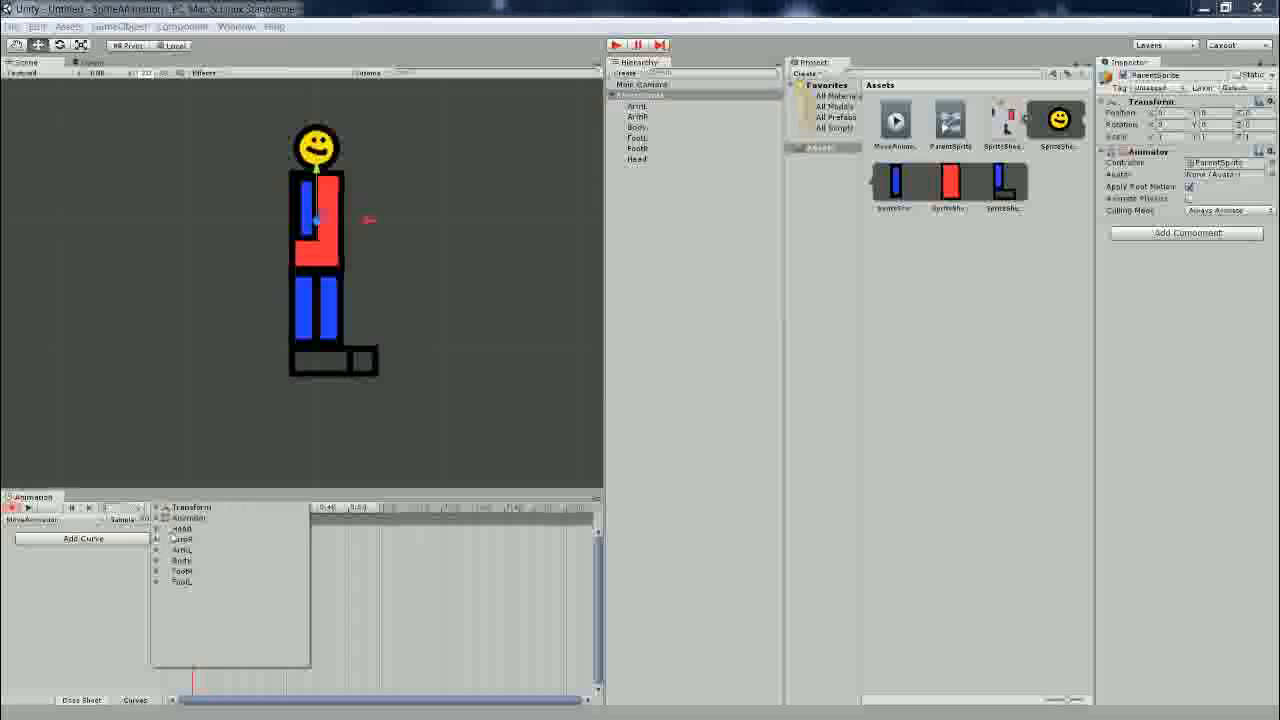
pyautogui.click(184, 530)
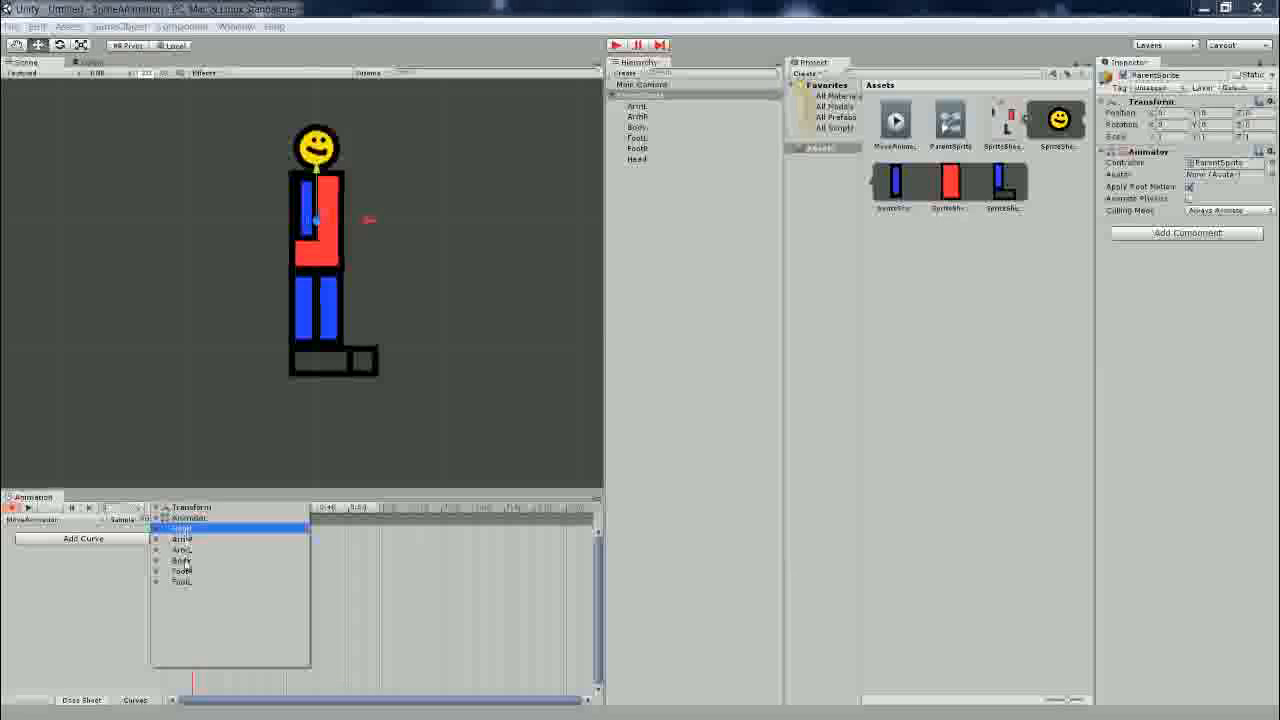
pyautogui.keyDown('shift'); pyautogui.click(182, 571); pyautogui.keyUp('shift')
pyautogui.keyDown('shift'); pyautogui.click(182, 583); pyautogui.keyUp('shift')
pyautogui.click(152, 550)
pyautogui.click(162, 529)
pyautogui.click(156, 582)
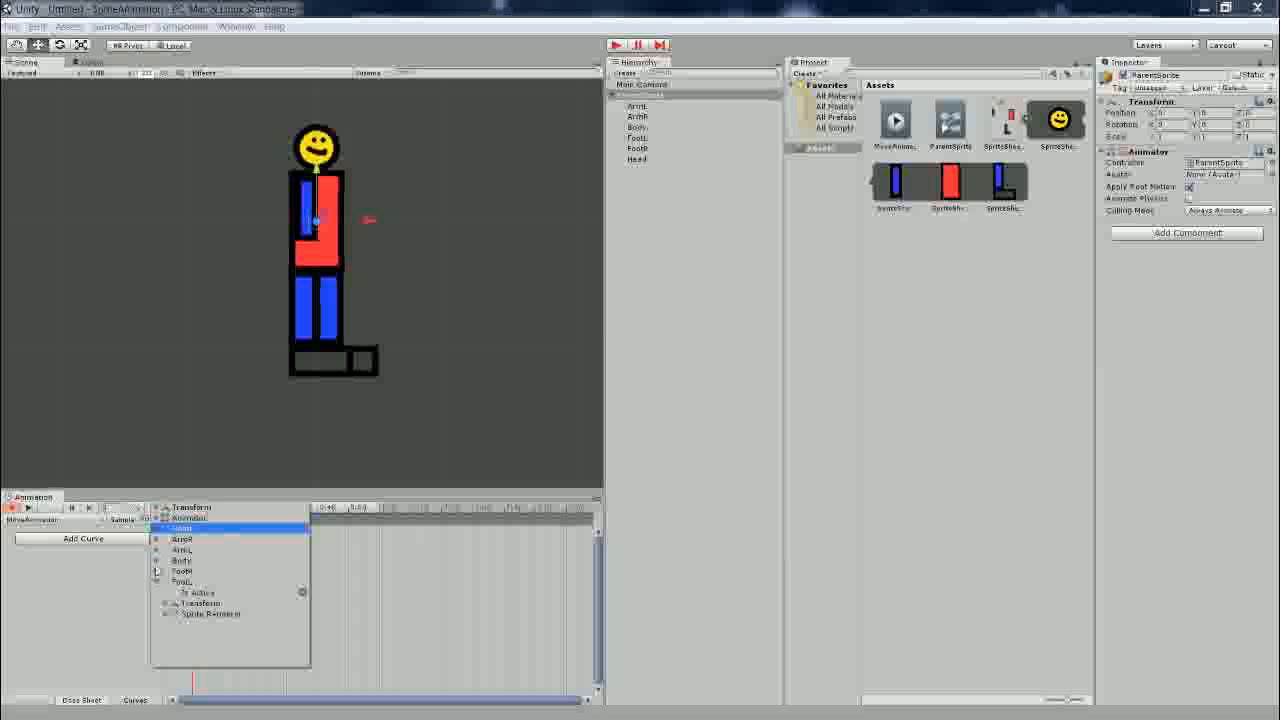
pyautogui.keyDown('shift'); pyautogui.click(163, 580); pyautogui.keyUp('shift')
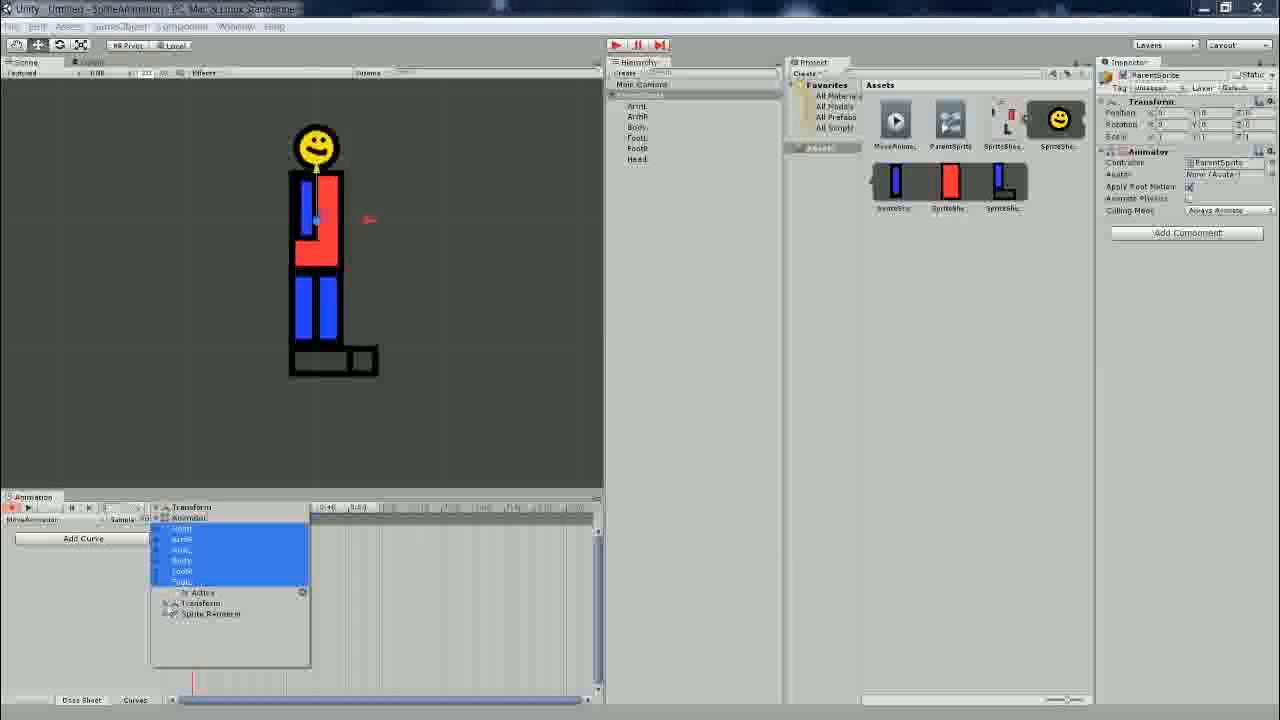
pyautogui.click(167, 605)
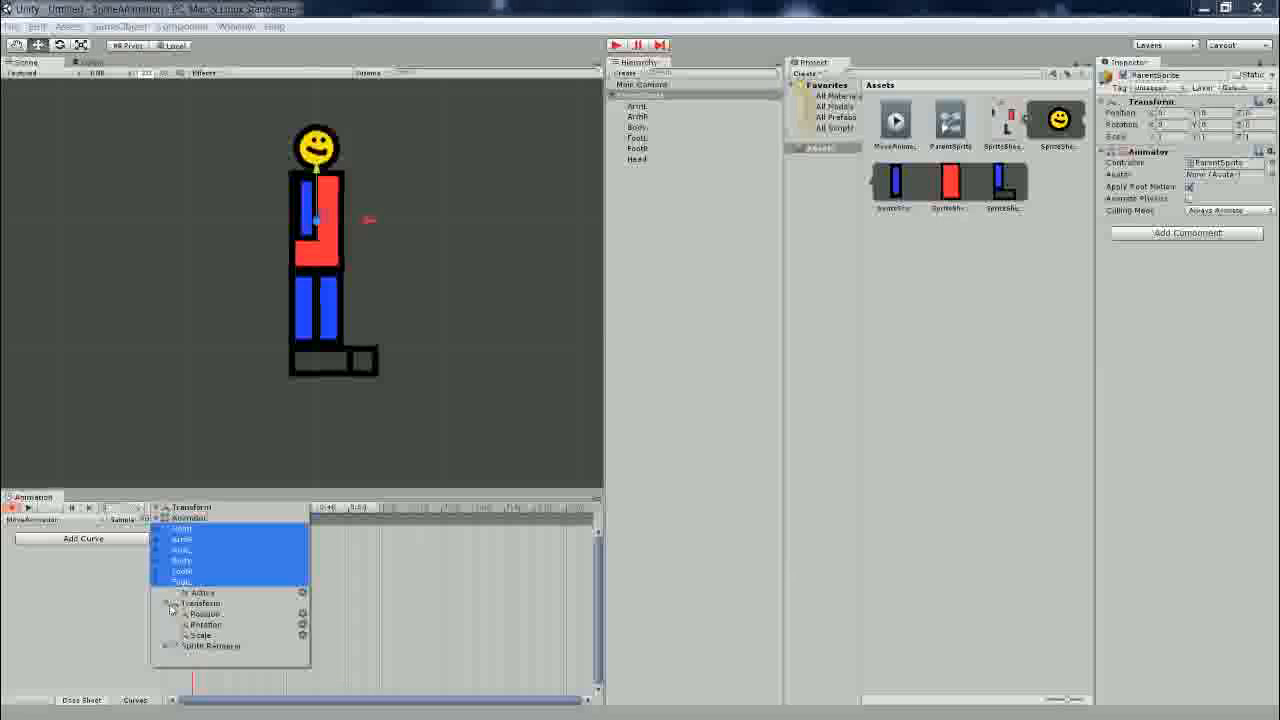
pyautogui.click(302, 625)
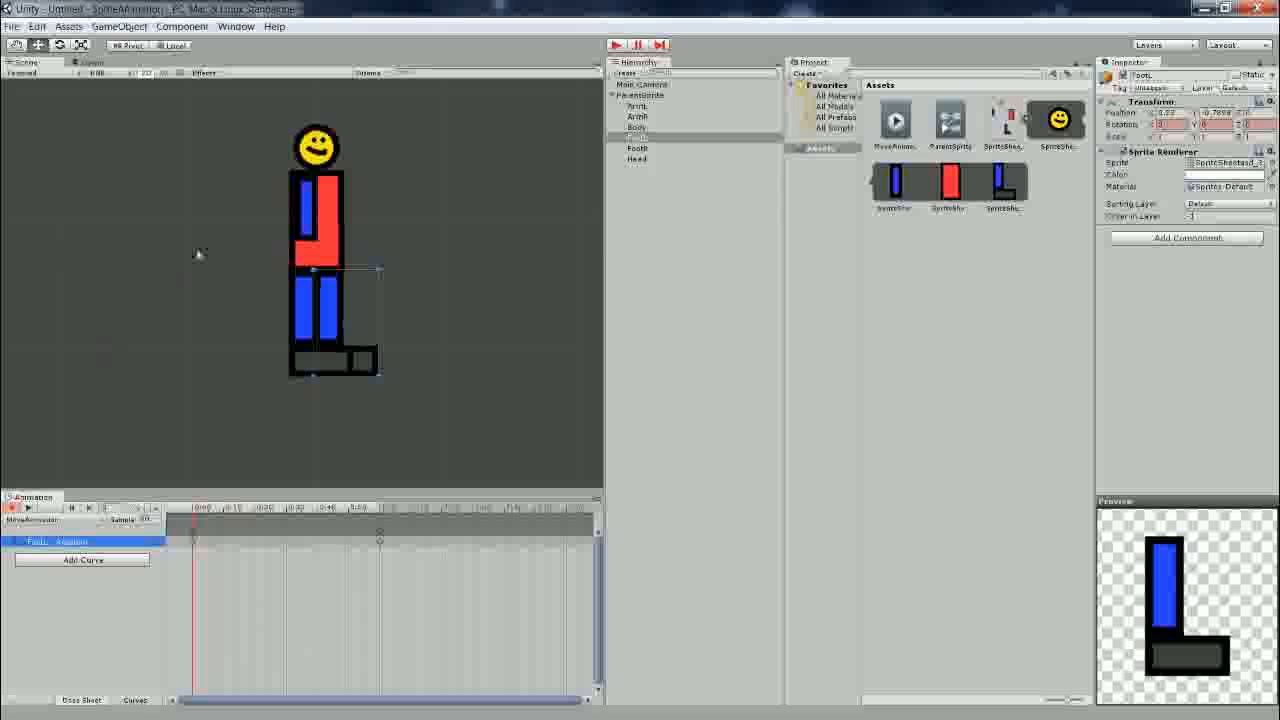
# Add a Rotation curve for FootR to the MoveAnimation clip.
pyautogui.click(305, 322)
pyautogui.click(126, 560)
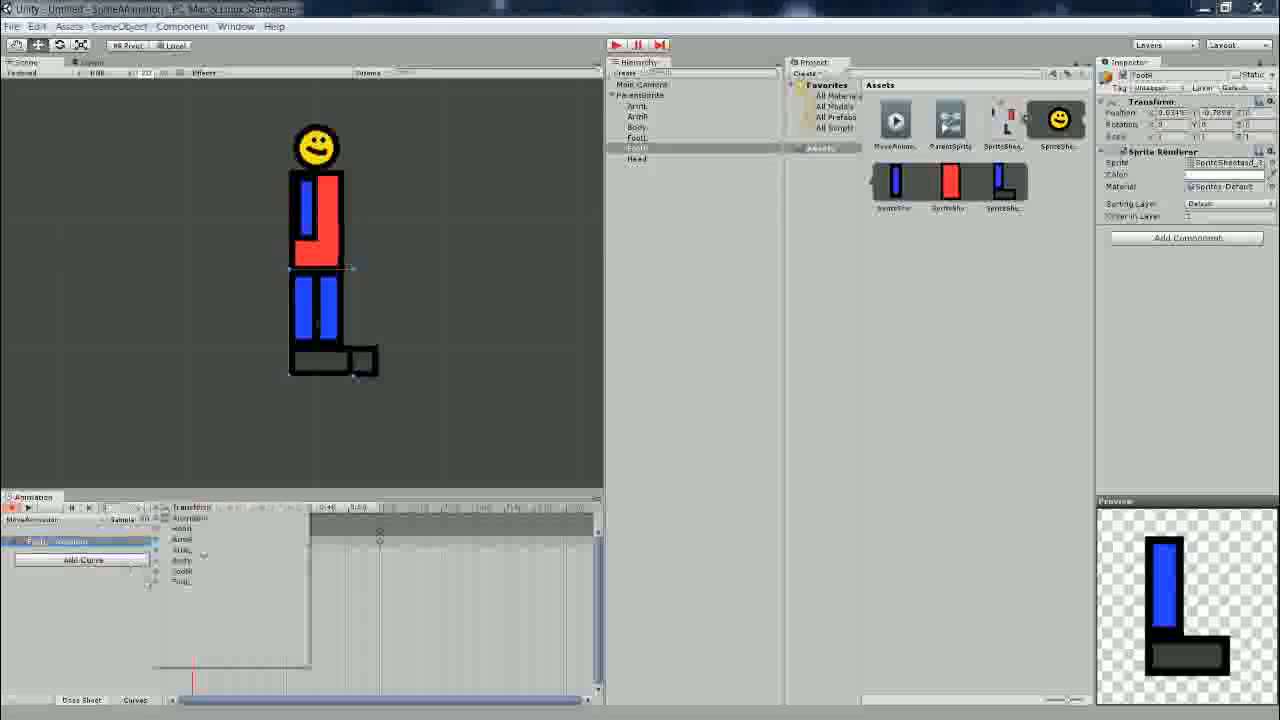
pyautogui.click(156, 572)
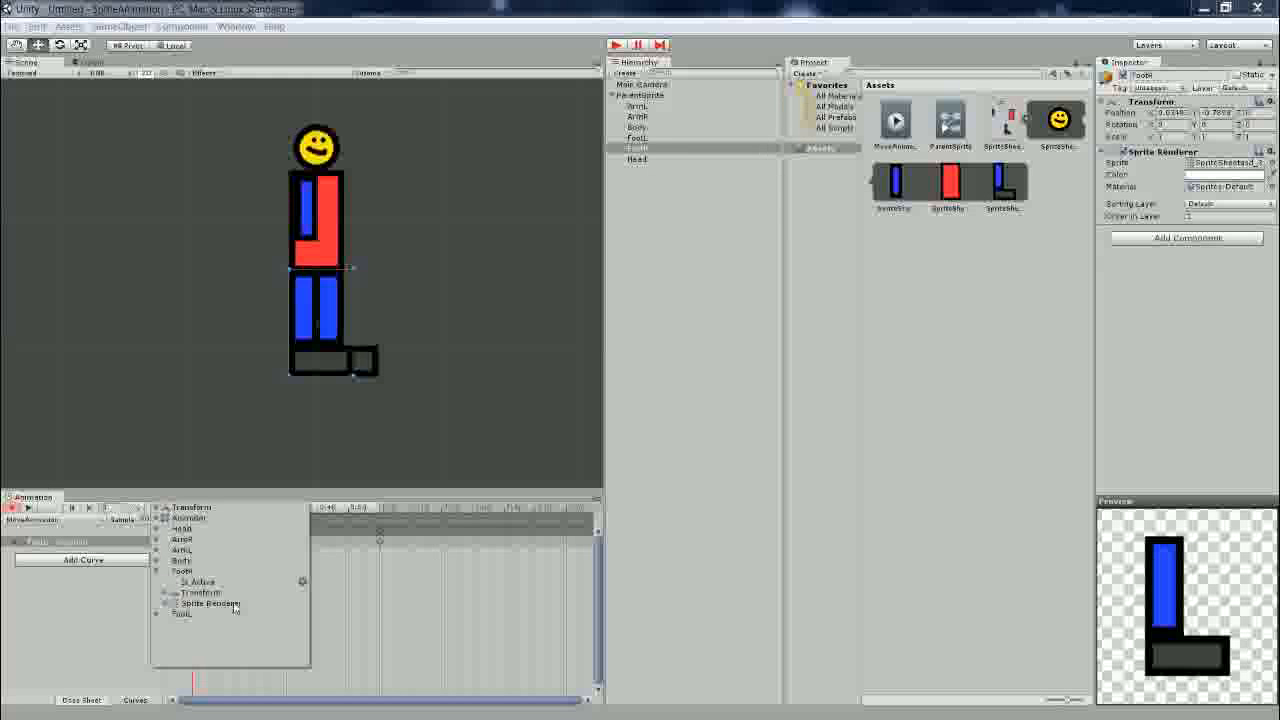
pyautogui.click(166, 592)
pyautogui.click(302, 614)
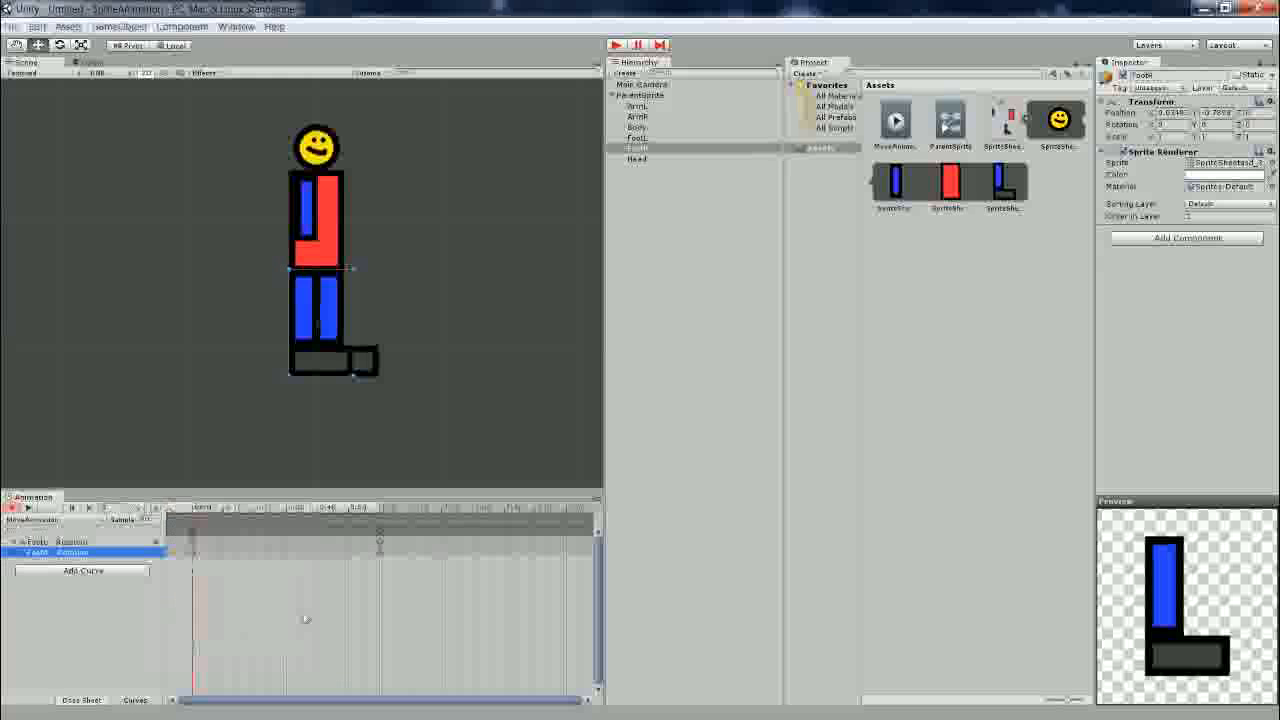
# Look through ArmL's Transform properties and delete the FootL and FootR Rotation curves from the clip.
pyautogui.click(108, 570)
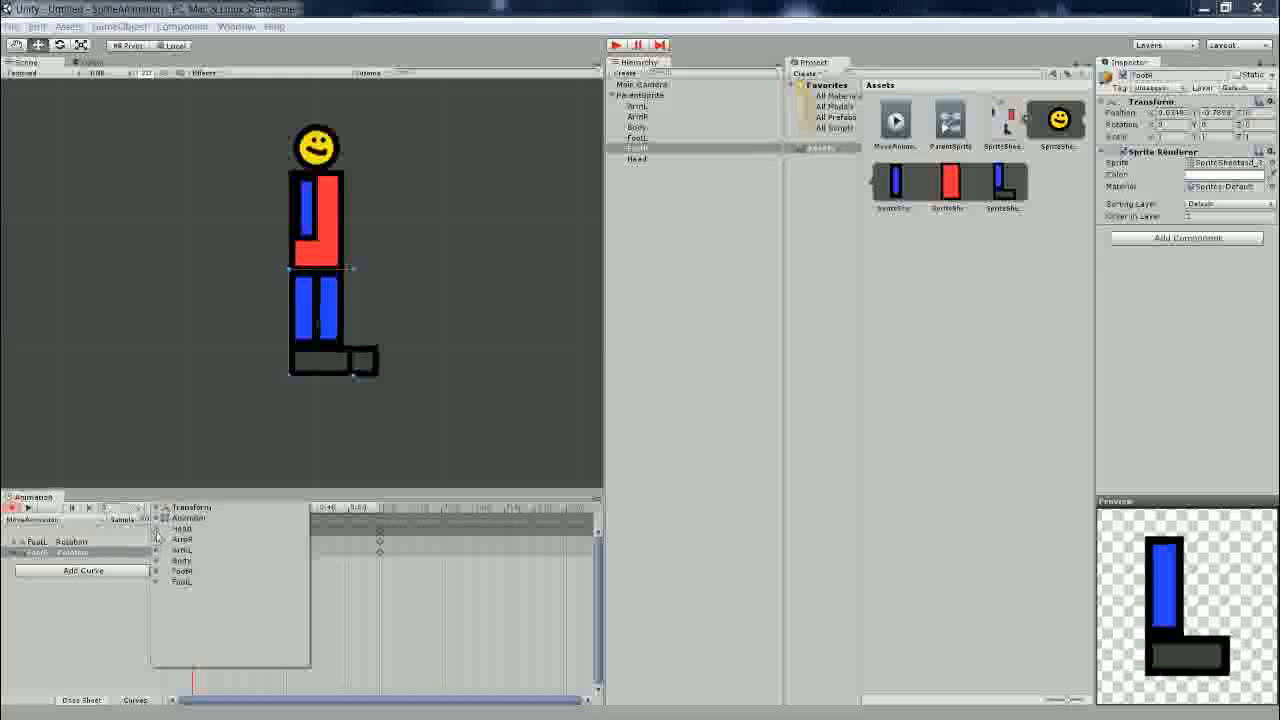
pyautogui.click(155, 550)
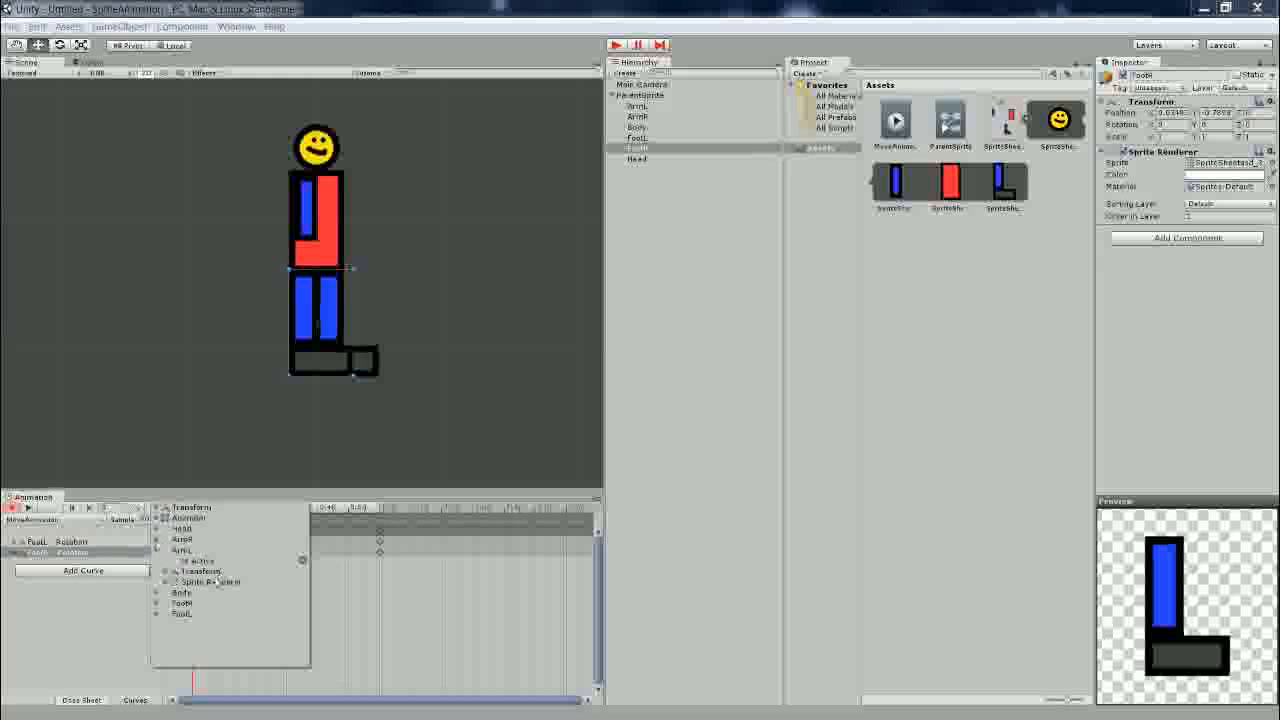
pyautogui.click(166, 571)
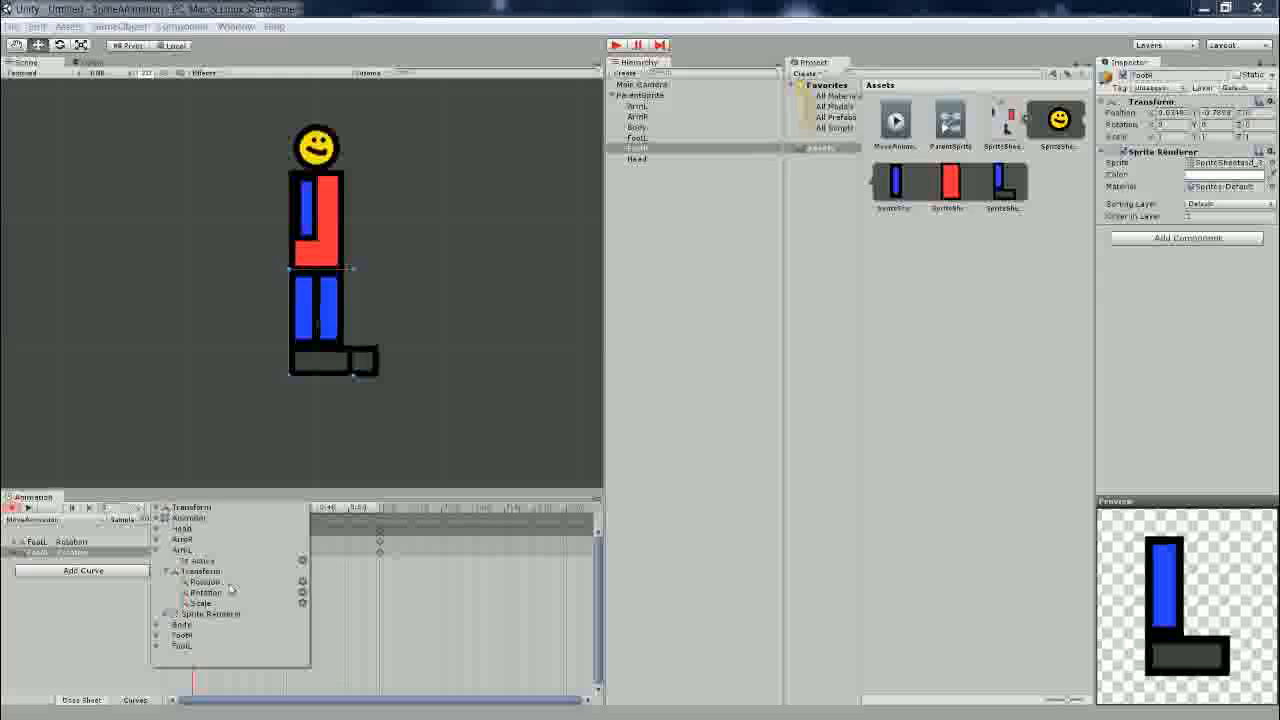
pyautogui.click(77, 540)
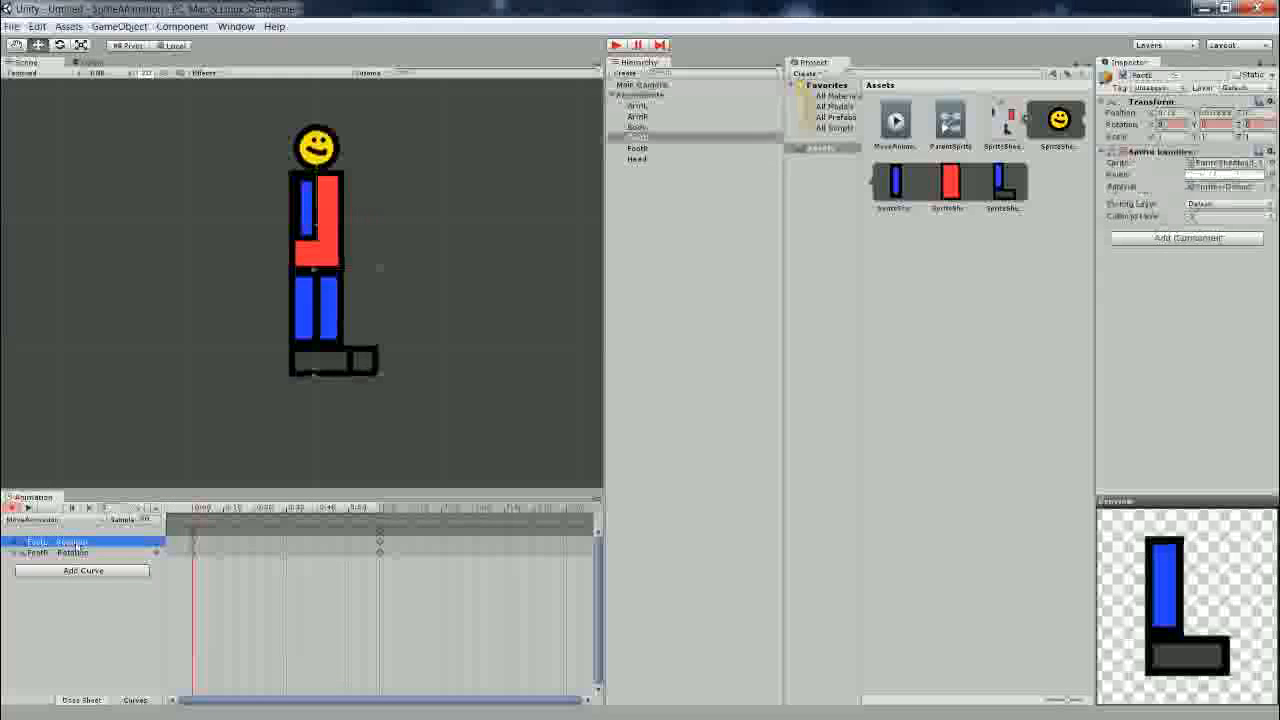
pyautogui.press('Delete')
pyautogui.click(92, 541)
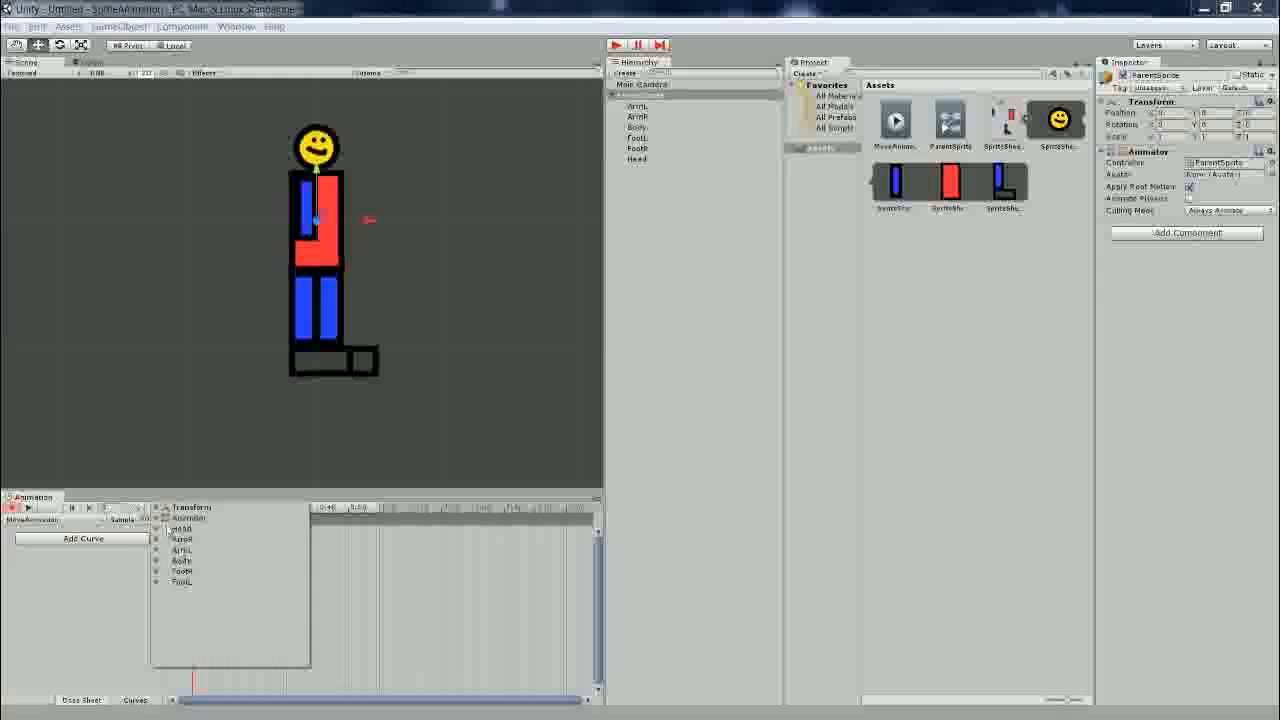
pyautogui.click(155, 539)
pyautogui.click(165, 561)
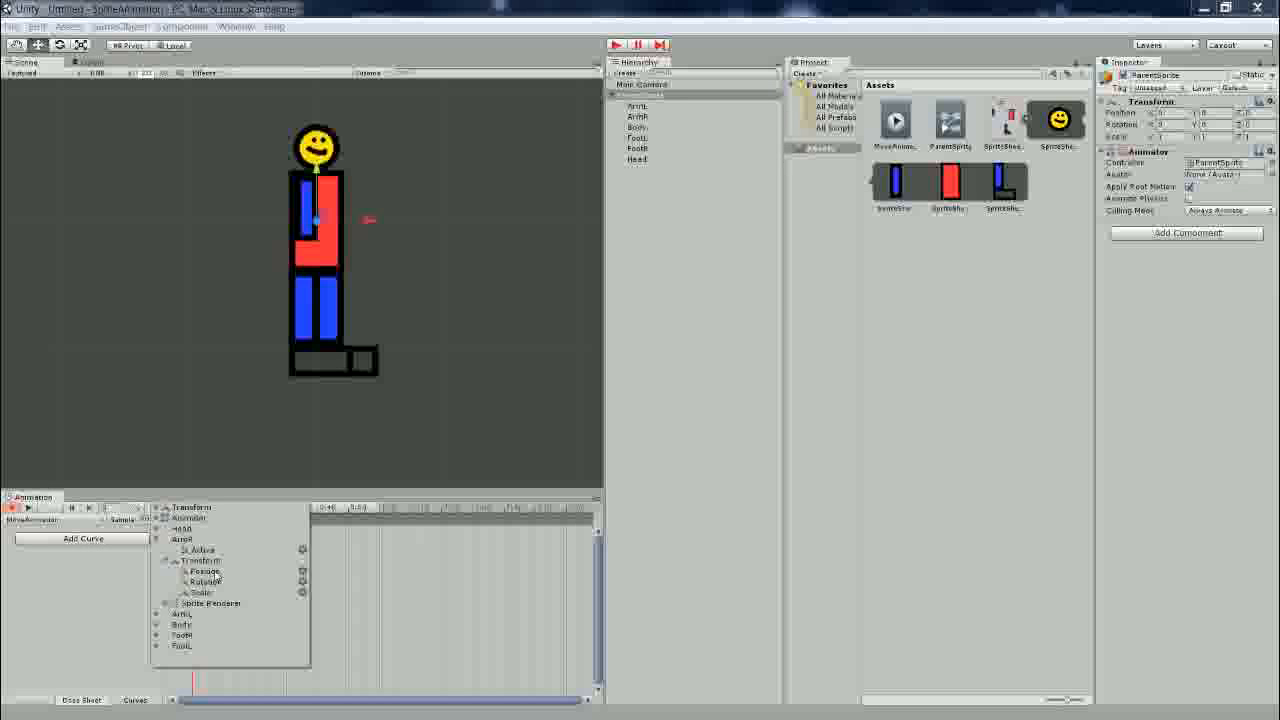
pyautogui.click(336, 413)
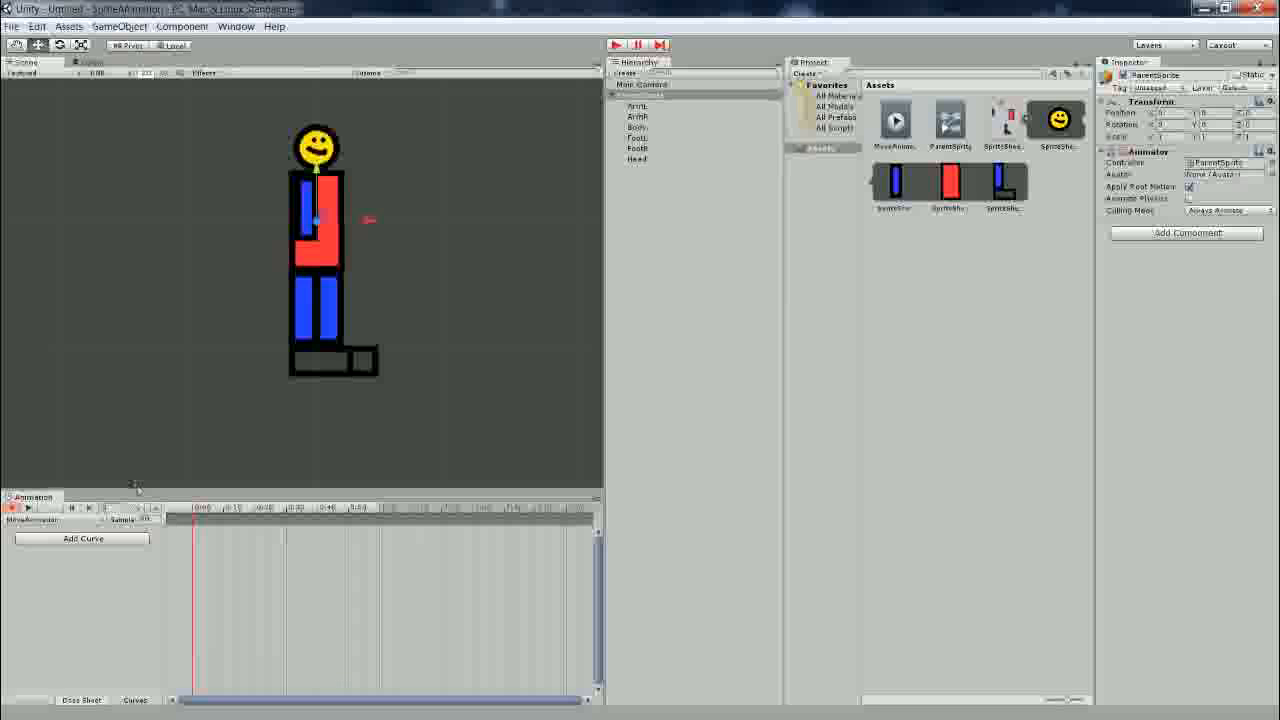
# Add a Position curve for ArmR to the MoveAnimation clip.
pyautogui.click(124, 539)
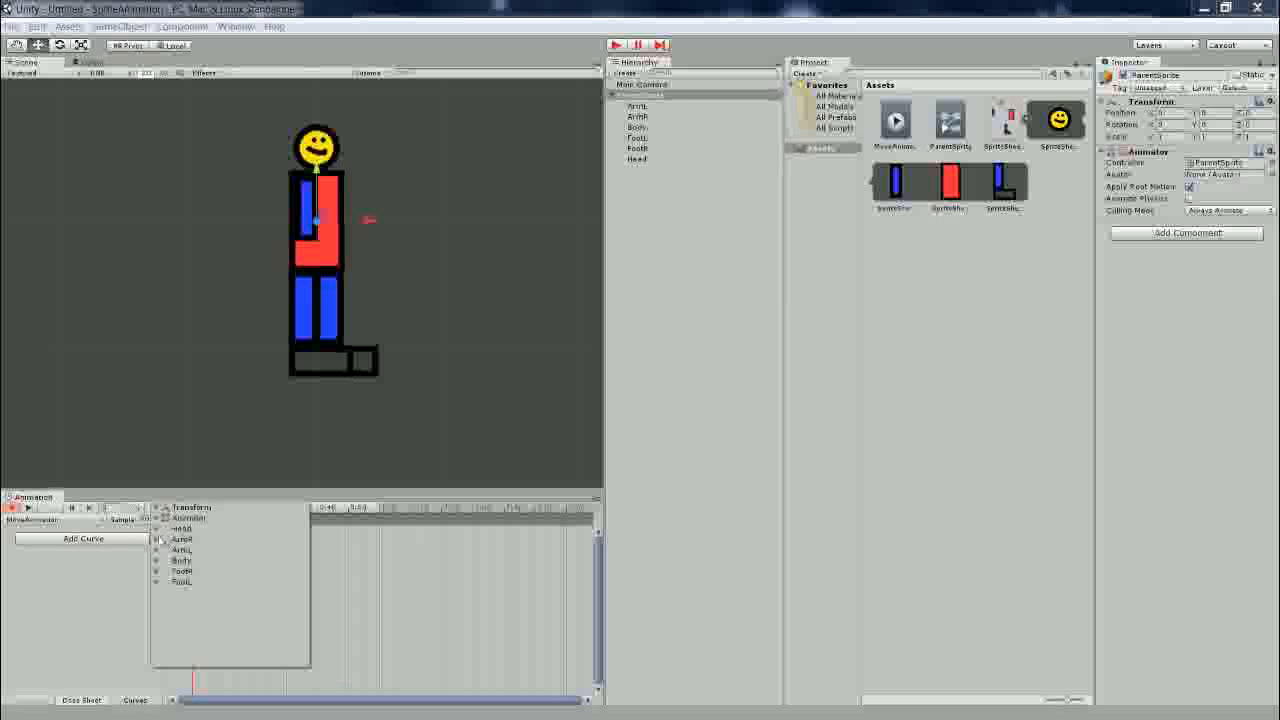
pyautogui.click(155, 540)
pyautogui.click(175, 561)
pyautogui.click(302, 571)
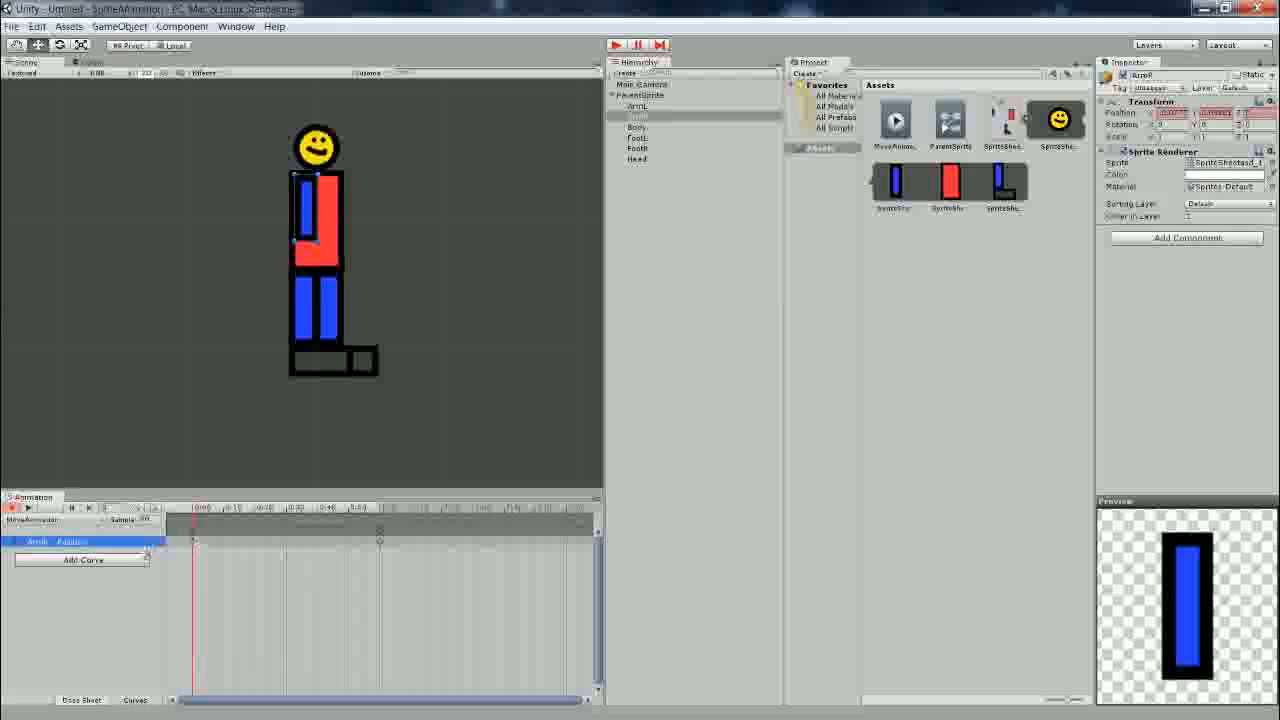
# Add a Position curve for ArmL to the MoveAnimation clip.
pyautogui.click(120, 561)
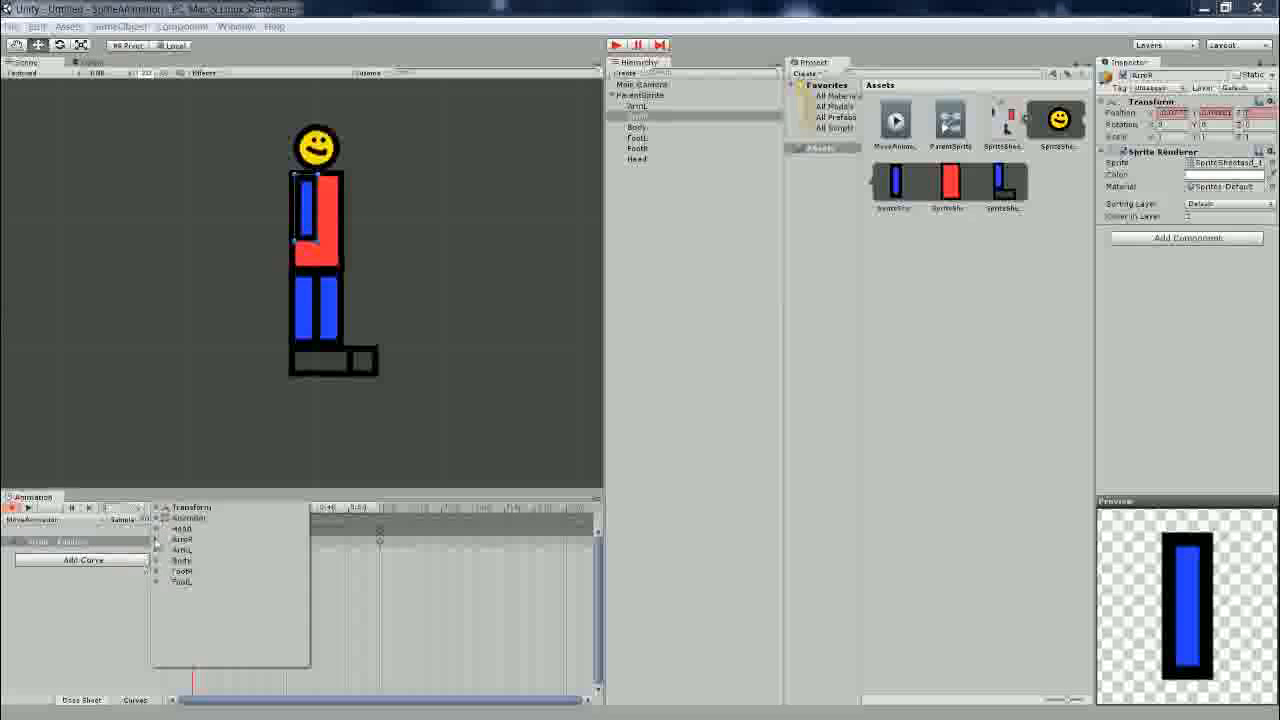
pyautogui.click(155, 550)
pyautogui.click(166, 571)
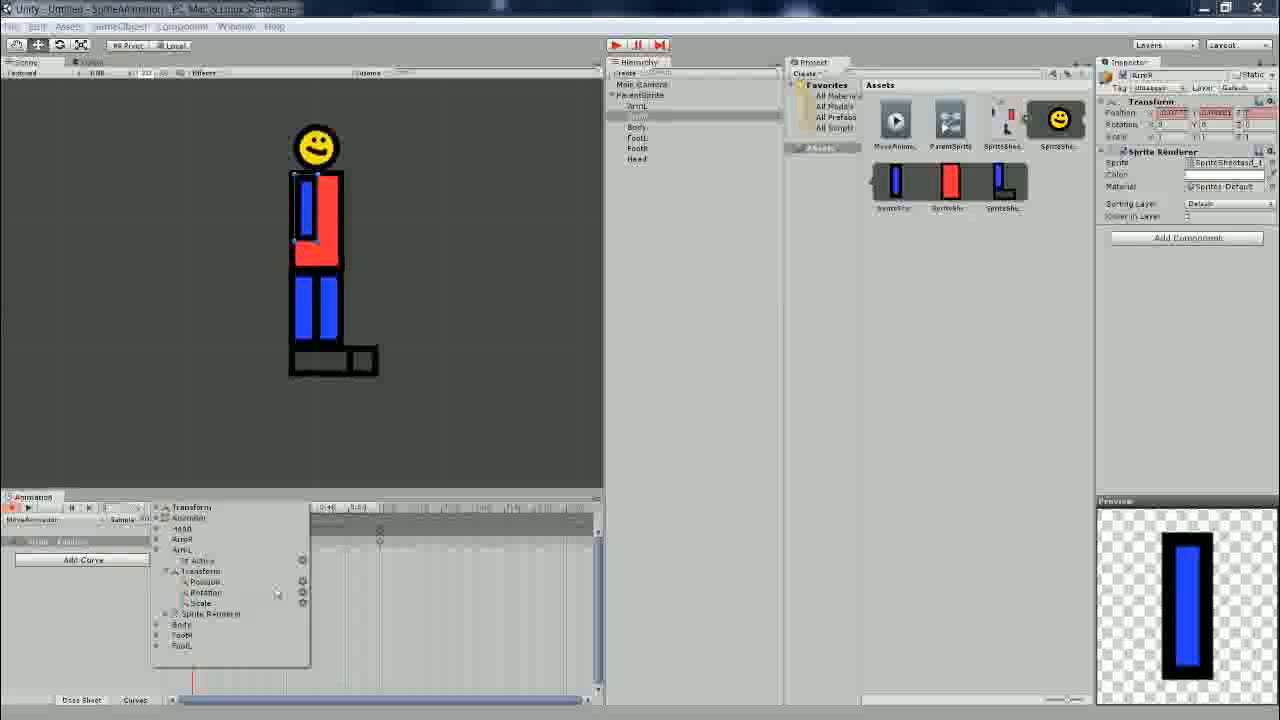
pyautogui.click(301, 592)
# Add a Position curve for FootR to the MoveAnimation clip.
pyautogui.click(148, 571)
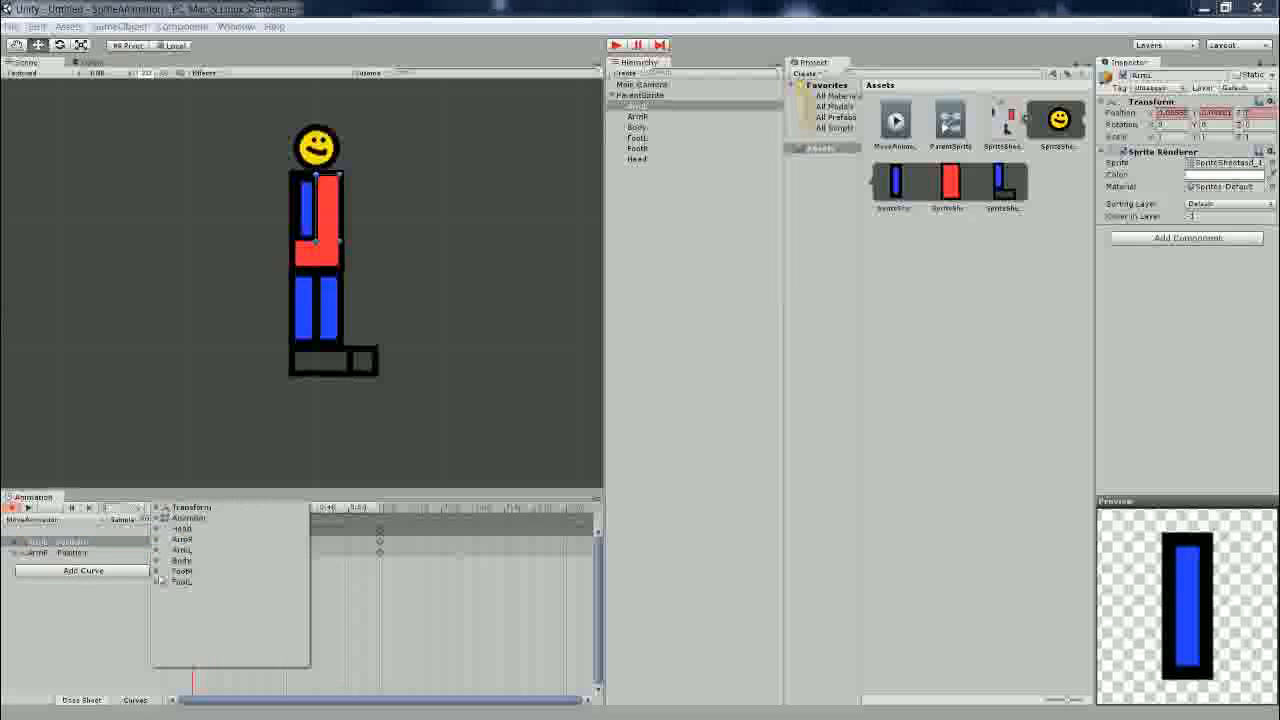
pyautogui.click(155, 571)
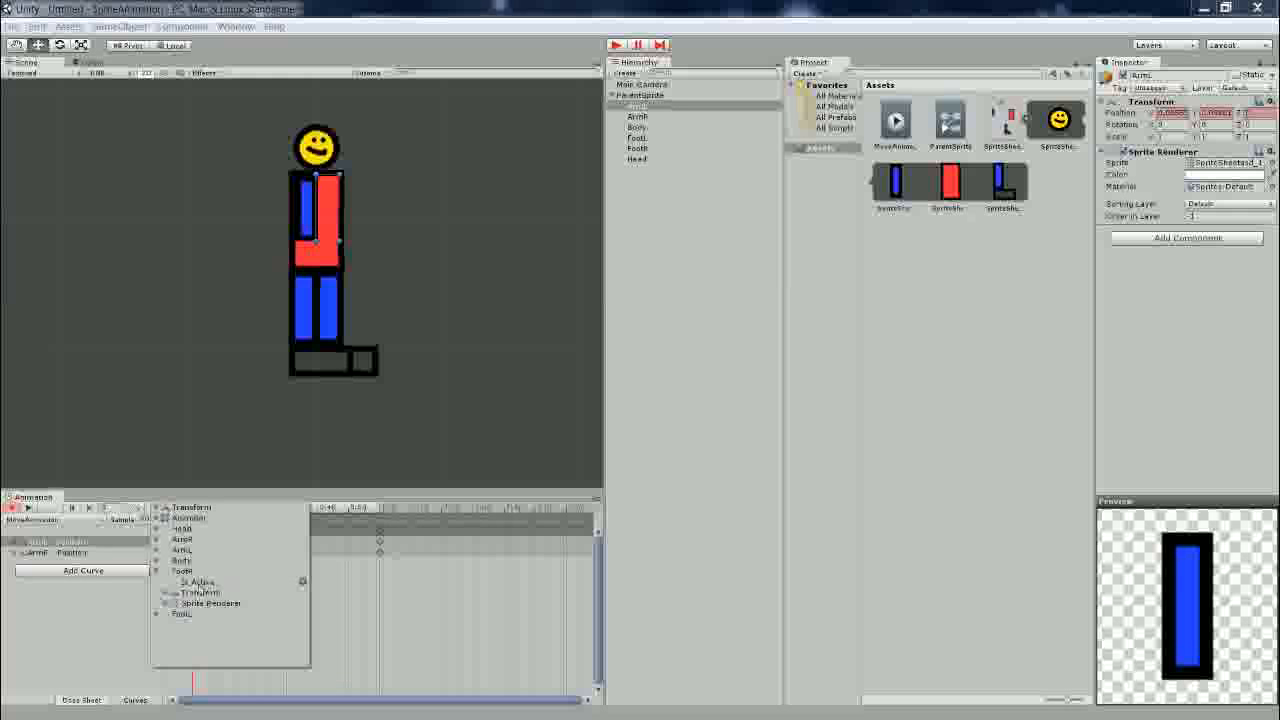
pyautogui.click(170, 593)
pyautogui.click(166, 593)
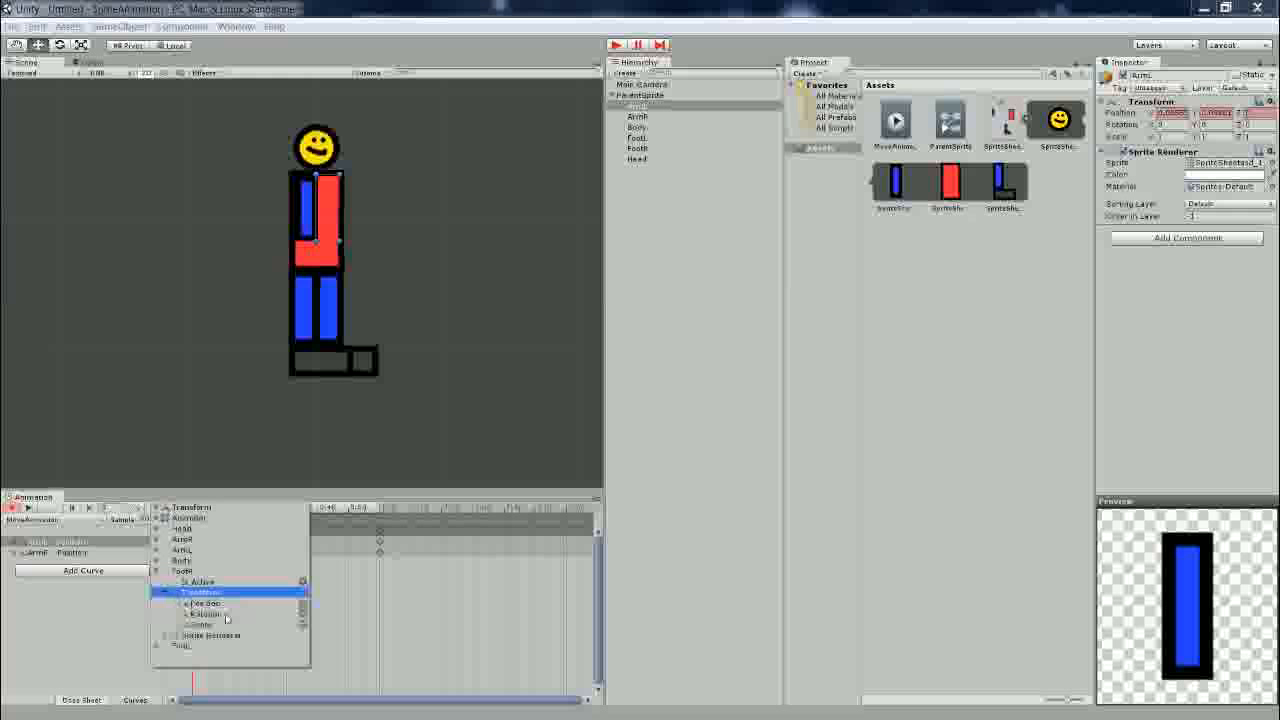
pyautogui.click(302, 603)
# Add a Position curve for FootL to the MoveAnimation clip.
pyautogui.click(83, 581)
pyautogui.click(156, 581)
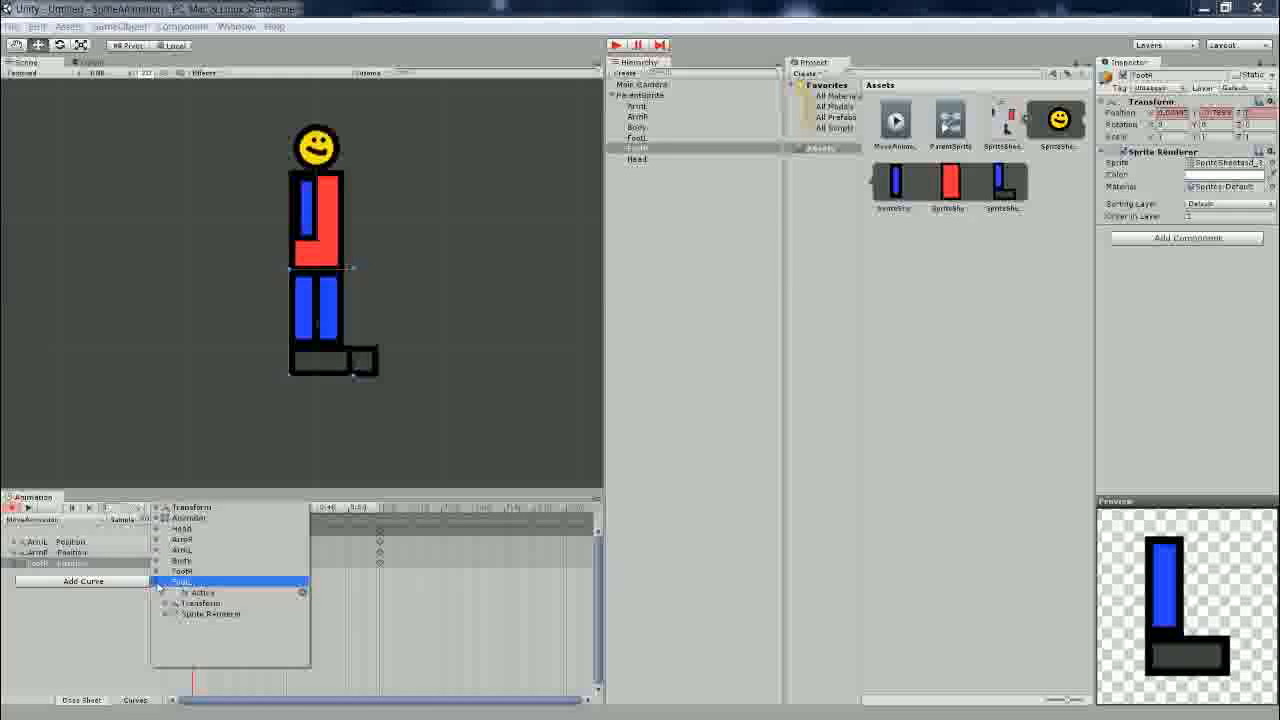
pyautogui.click(167, 603)
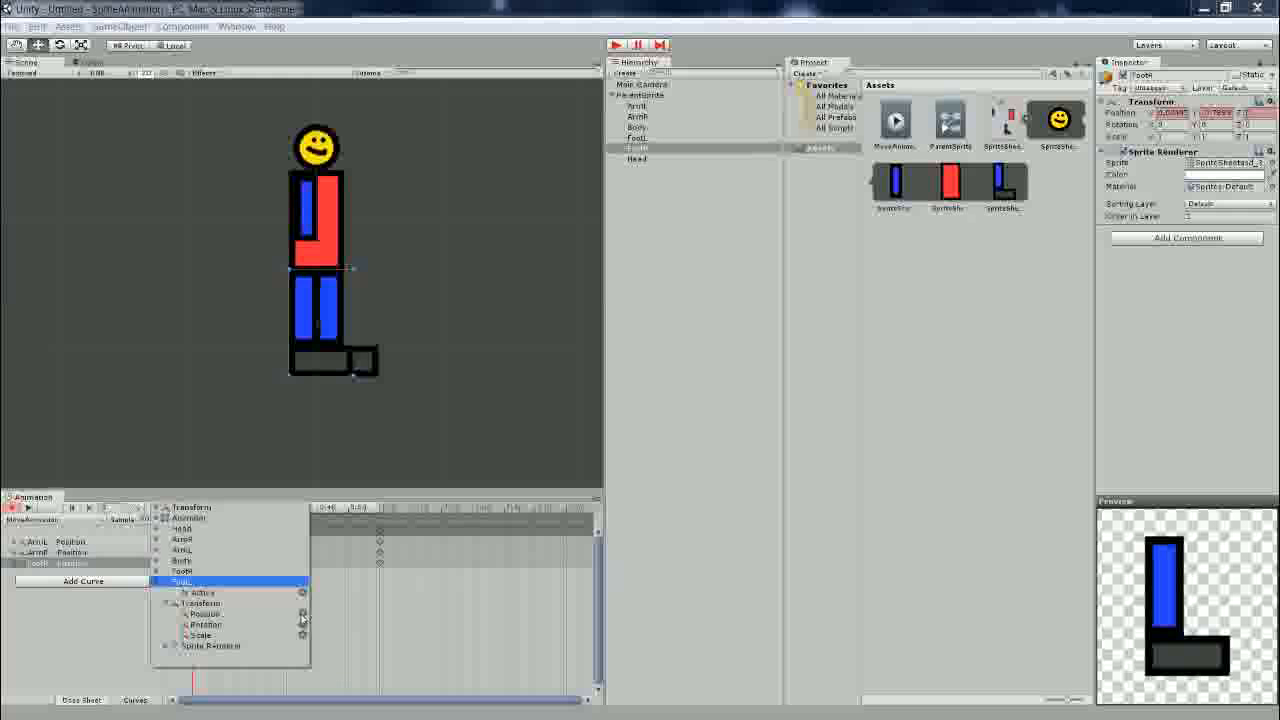
pyautogui.click(302, 624)
pyautogui.click(432, 463)
pyautogui.click(349, 300)
pyautogui.scroll(6, 331, 514)
pyautogui.scroll(-6, 400, 443)
pyautogui.moveTo(400, 446); pyautogui.dragTo(442, 436, button='middle')
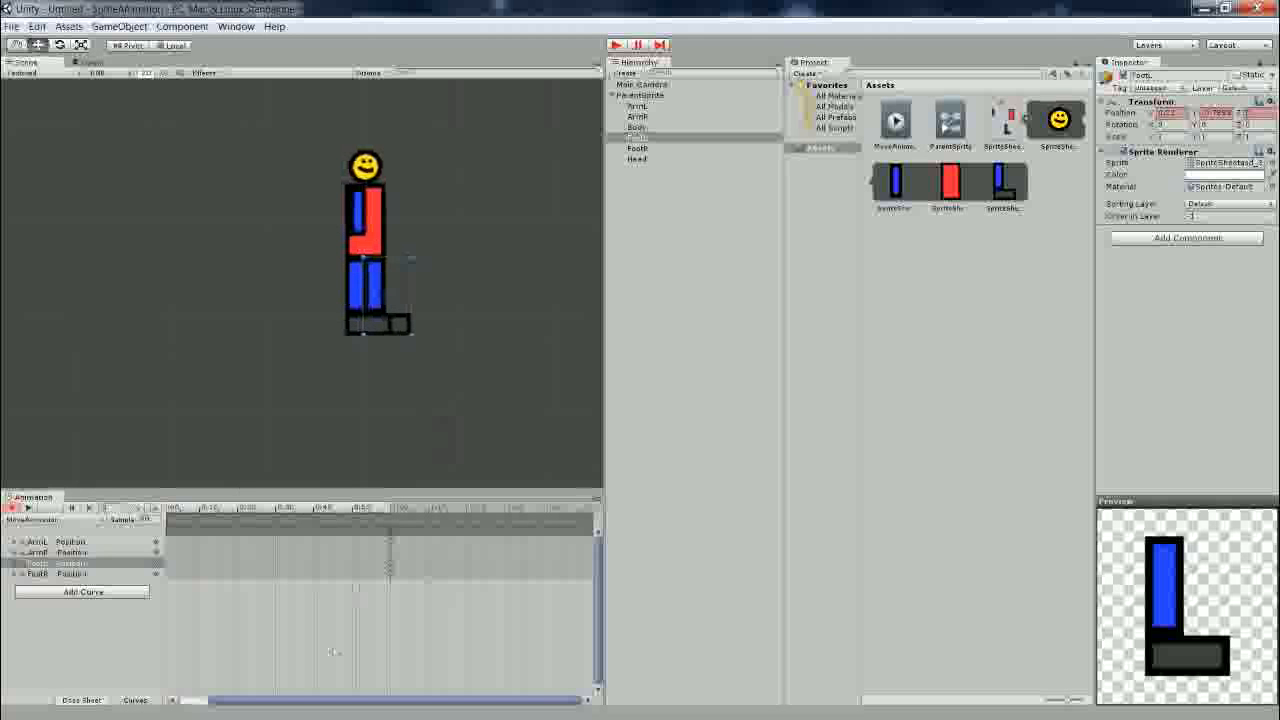
# Examine the start and end keyframes of the arm and foot Position curves in the MoveAnimation timeline.
pyautogui.moveTo(360, 698); pyautogui.dragTo(291, 649)
pyautogui.moveTo(284, 561); pyautogui.dragTo(177, 526)
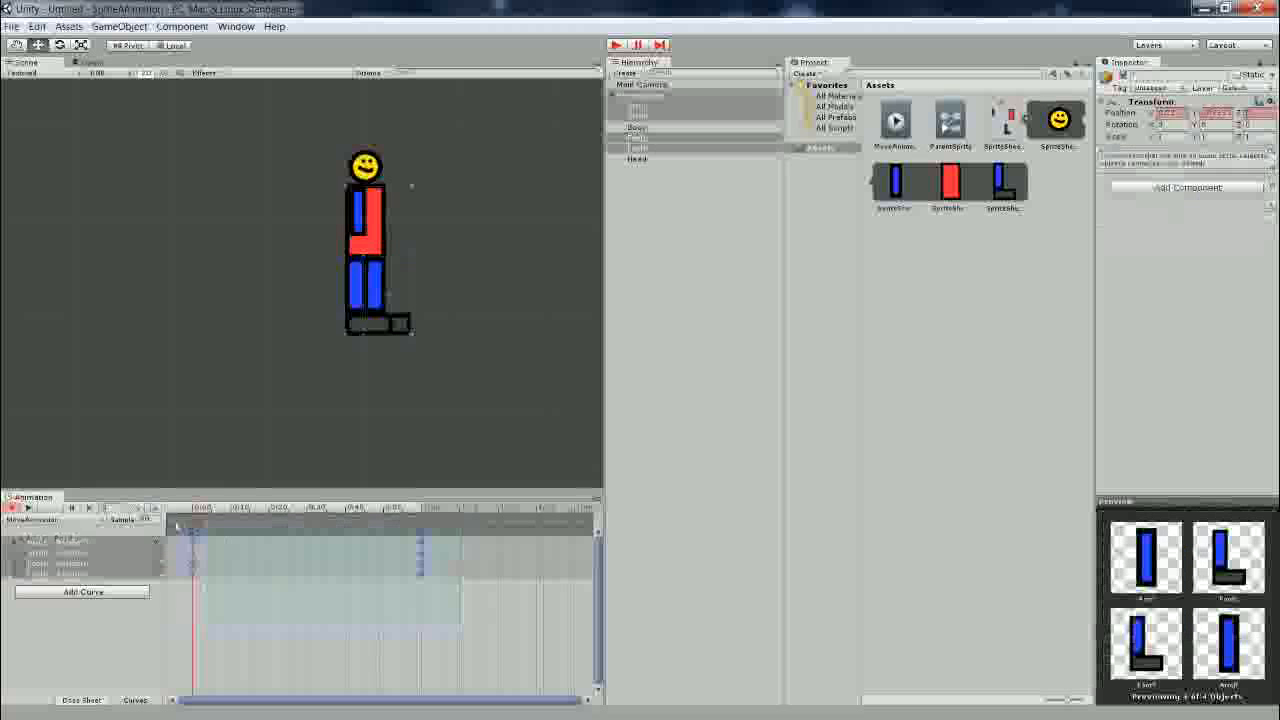
pyautogui.moveTo(292, 640); pyautogui.dragTo(208, 571)
pyautogui.moveTo(440, 412); pyautogui.dragTo(416, 442, button='middle')
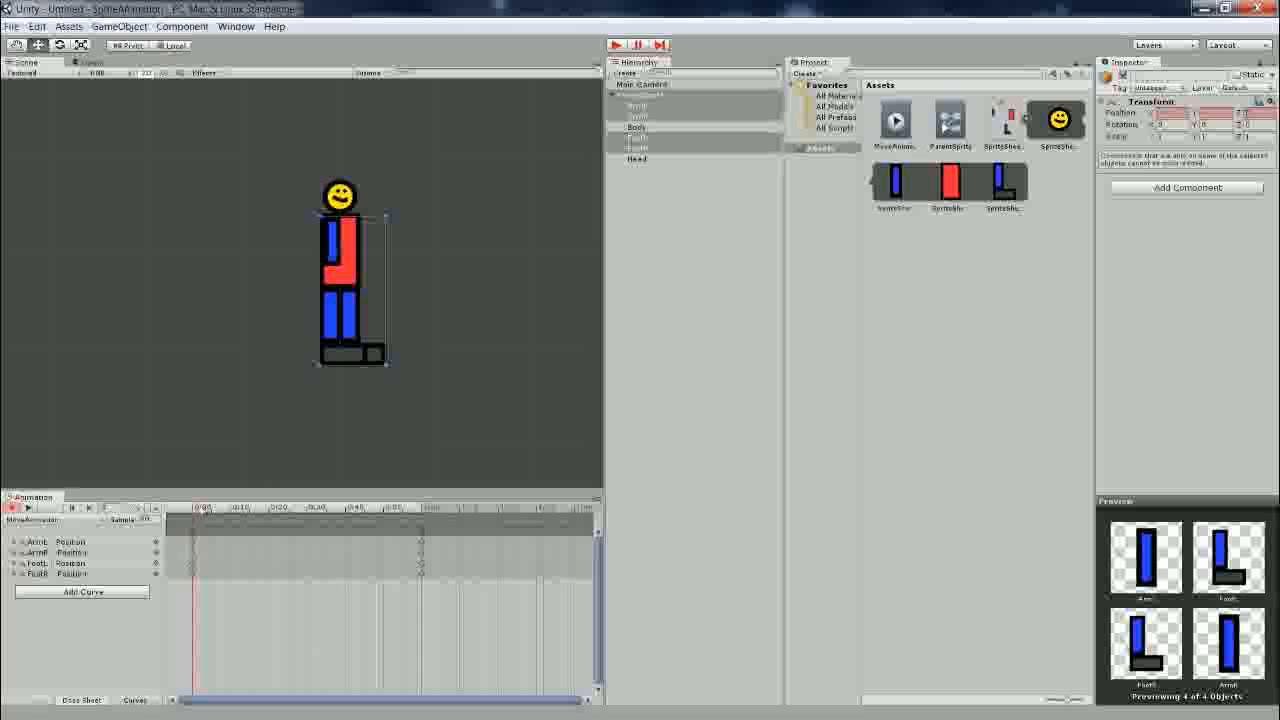
pyautogui.moveTo(195, 512)
pyautogui.mouseDown()
pyautogui.moveTo(390, 514)
pyautogui.moveTo(195, 514)
pyautogui.mouseUp()
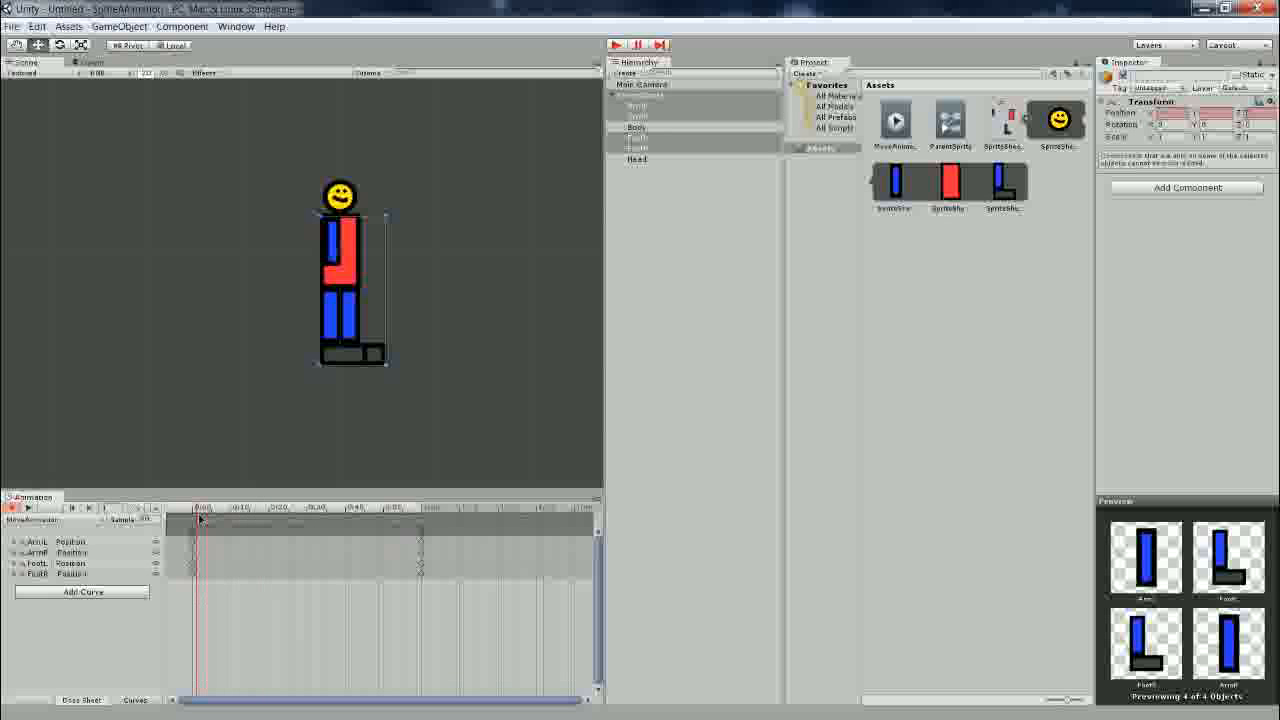
pyautogui.moveTo(424, 522); pyautogui.dragTo(194, 527)
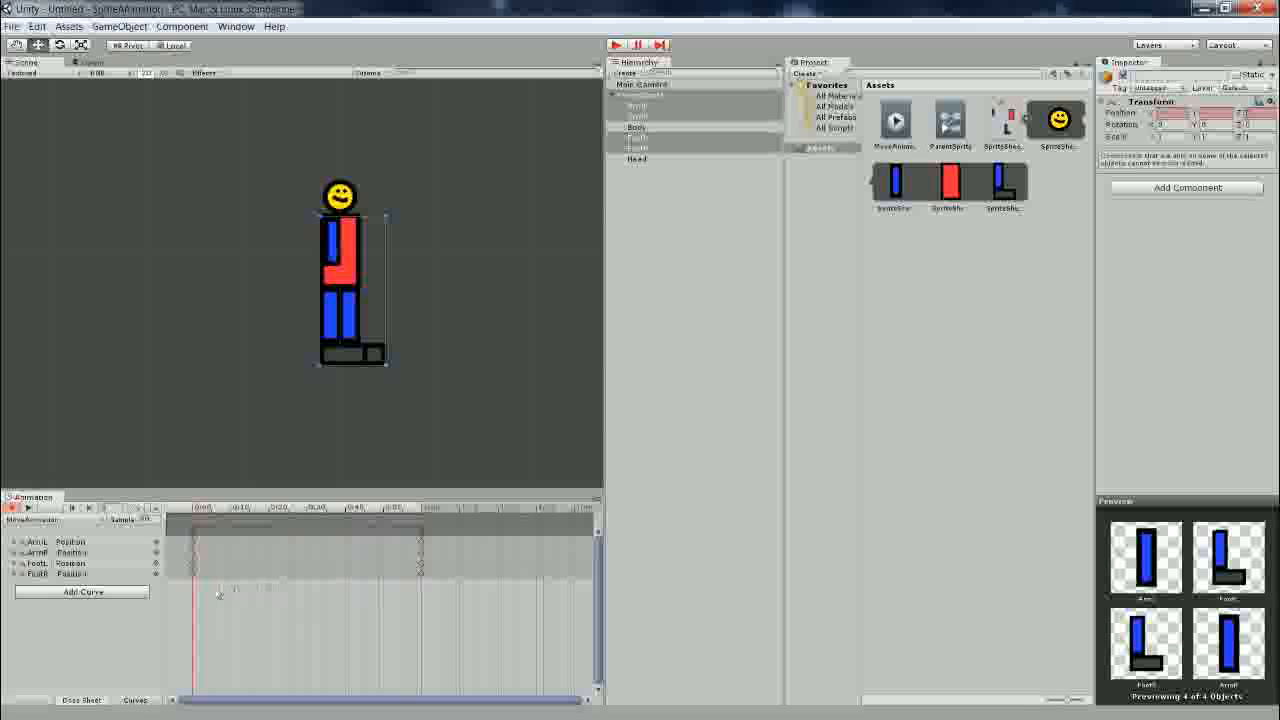
pyautogui.click(110, 542)
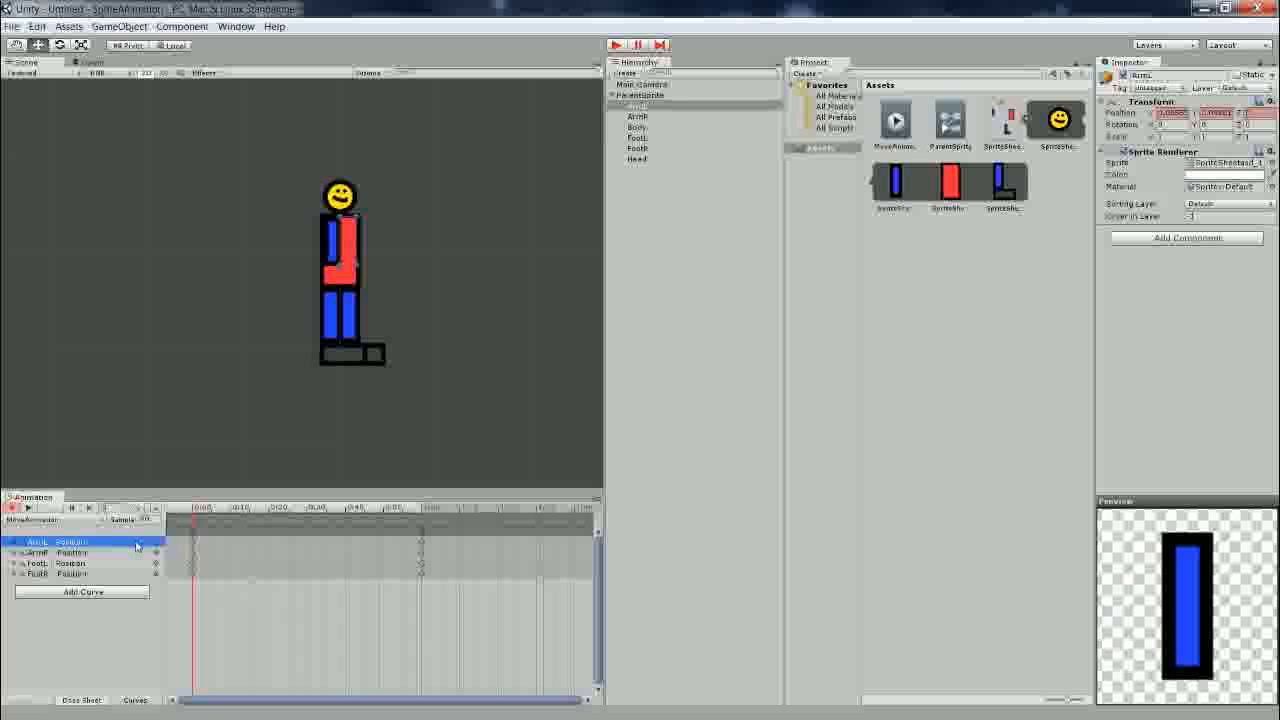
pyautogui.click(208, 547)
pyautogui.click(88, 543)
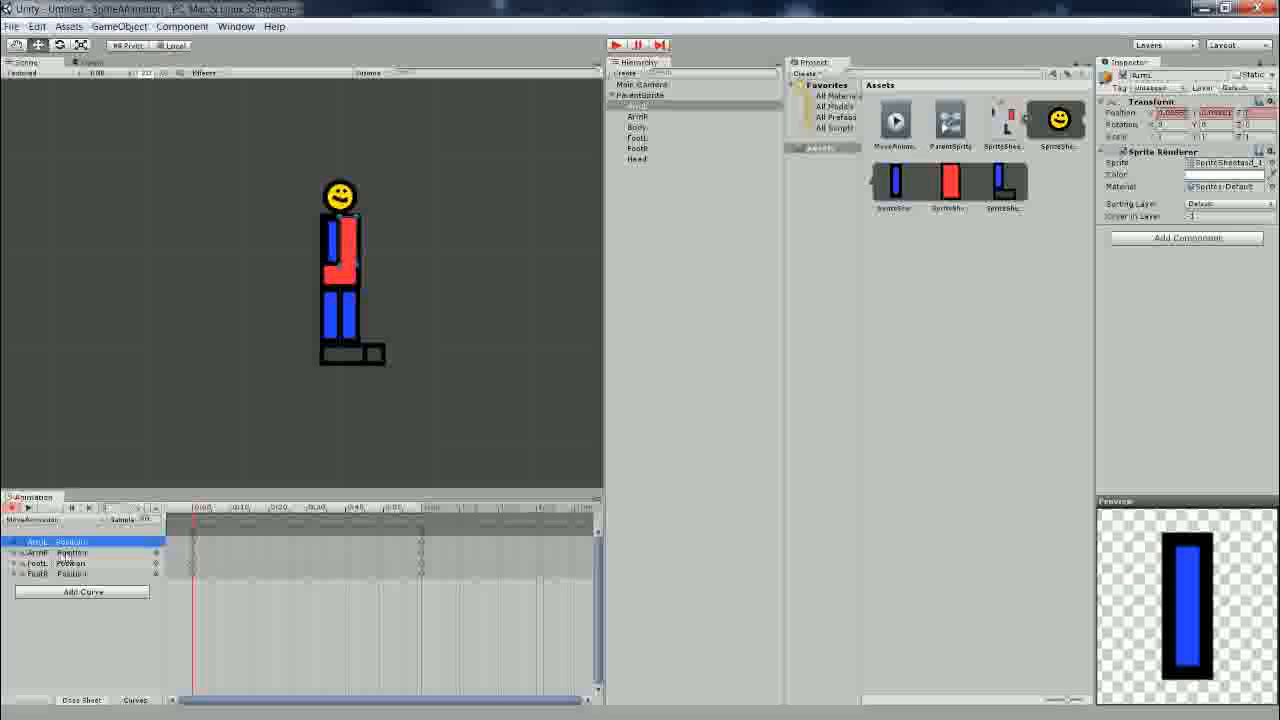
pyautogui.click(62, 554)
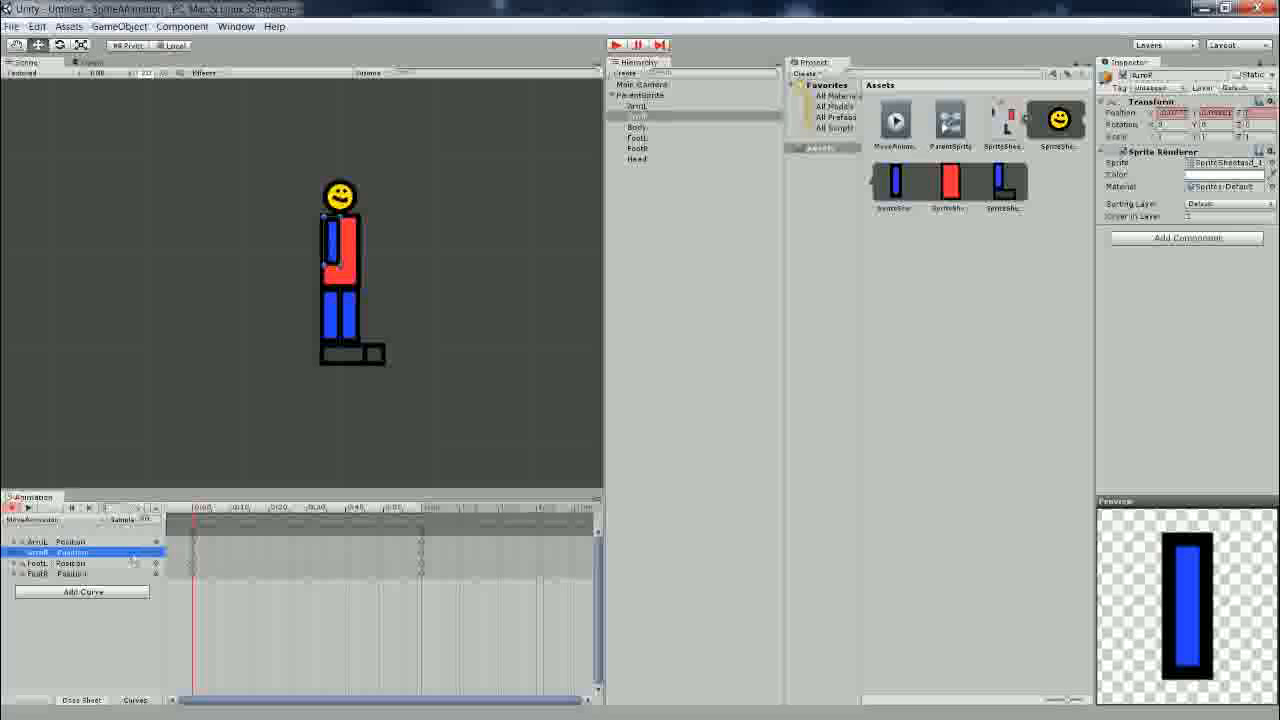
pyautogui.click(212, 557)
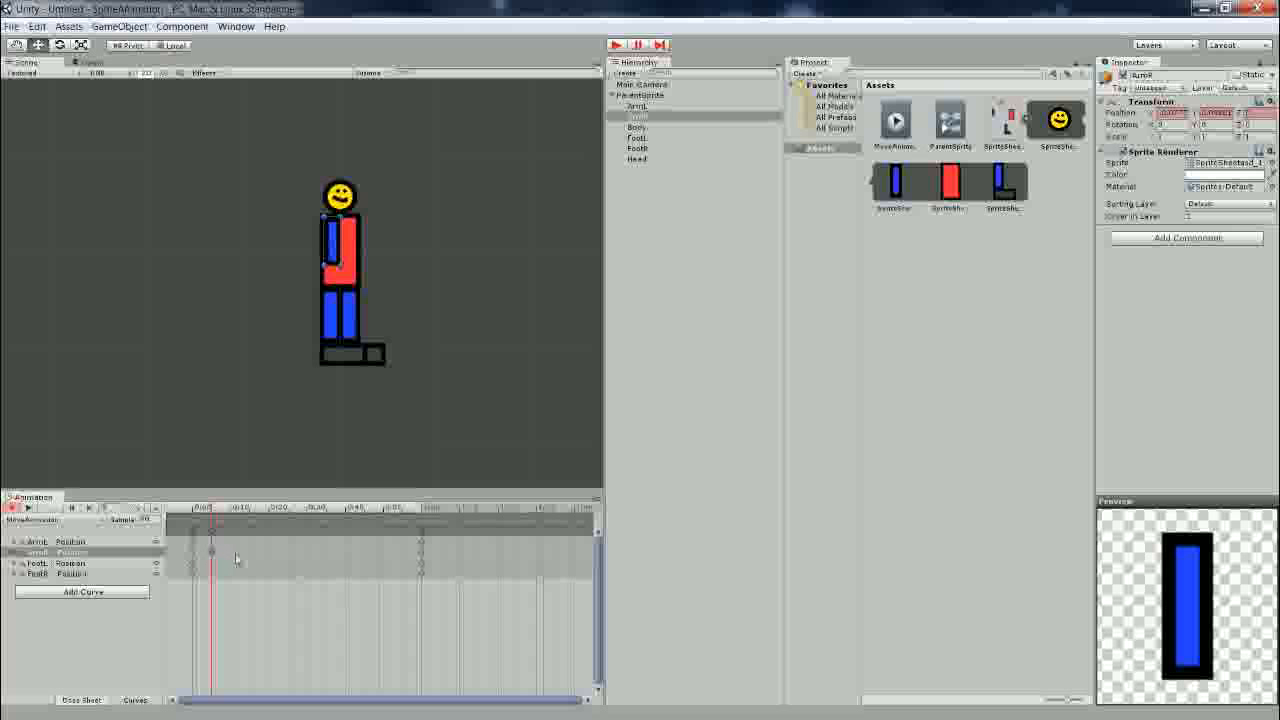
pyautogui.click(194, 553)
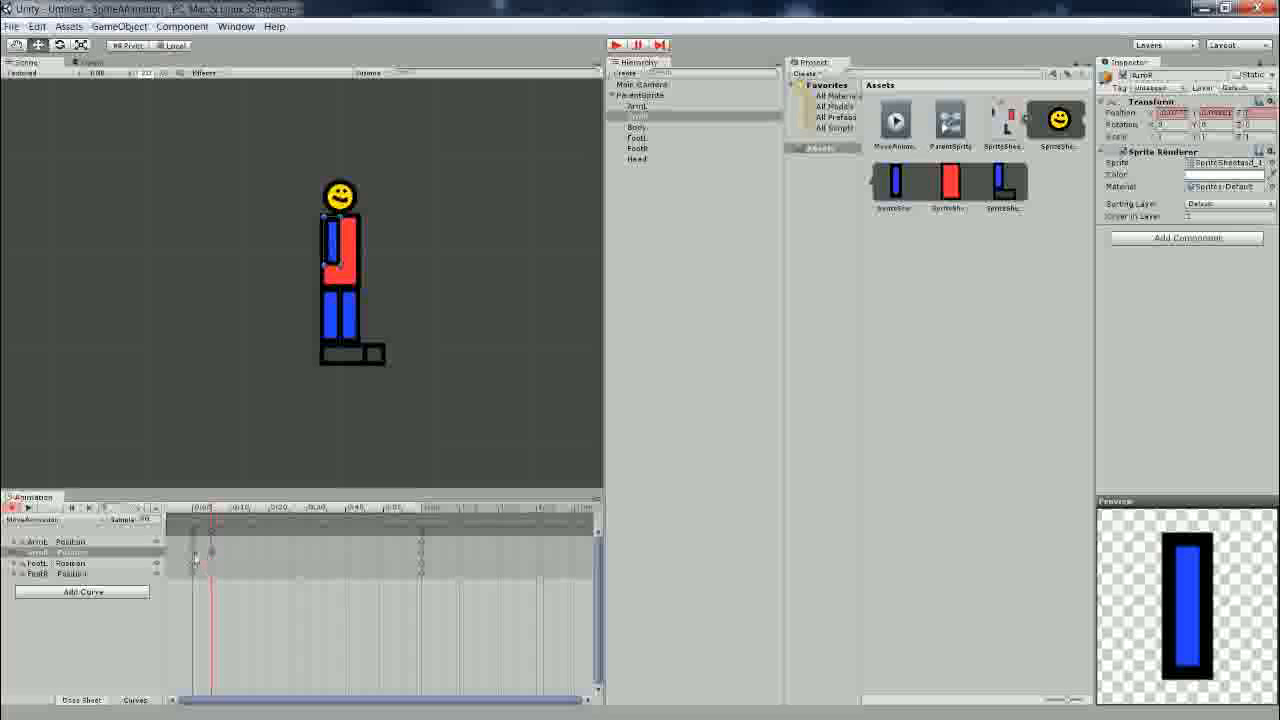
pyautogui.click(214, 557)
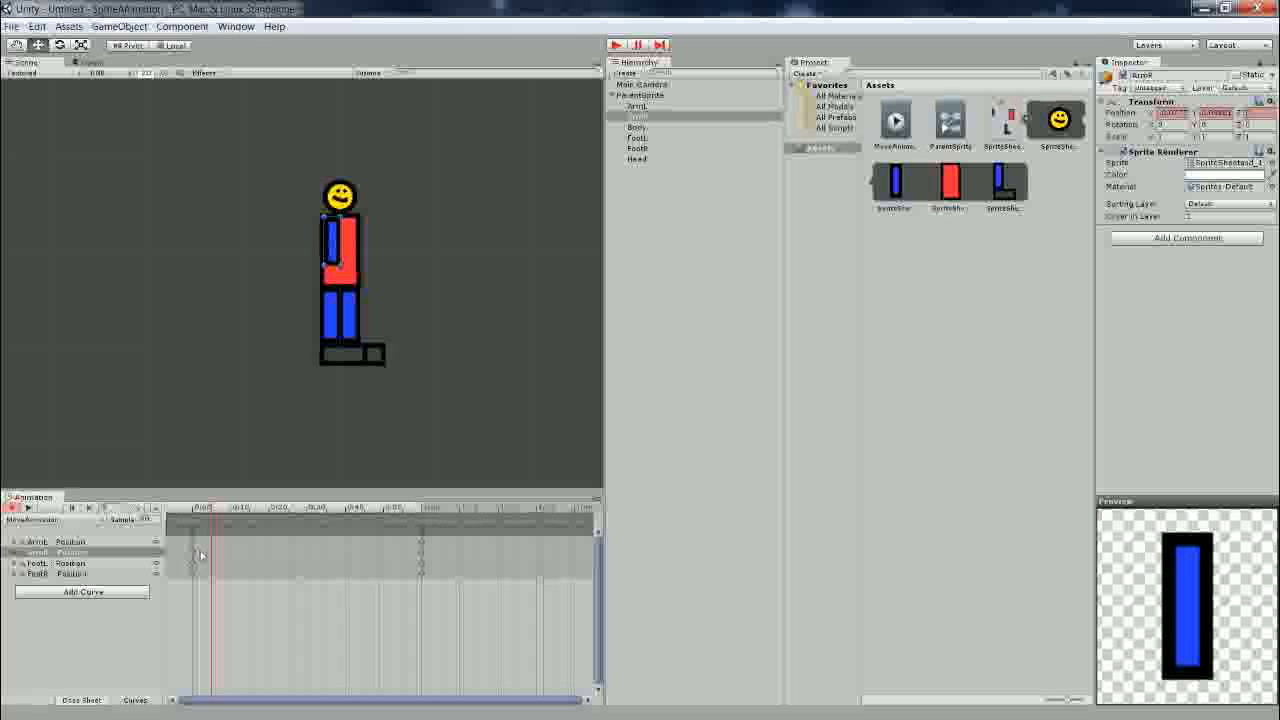
# At frame 5 of MoveAnimation, rotate ArmR backward and ArmL forward around the shoulders to key the arm swing.
pyautogui.click(135, 553)
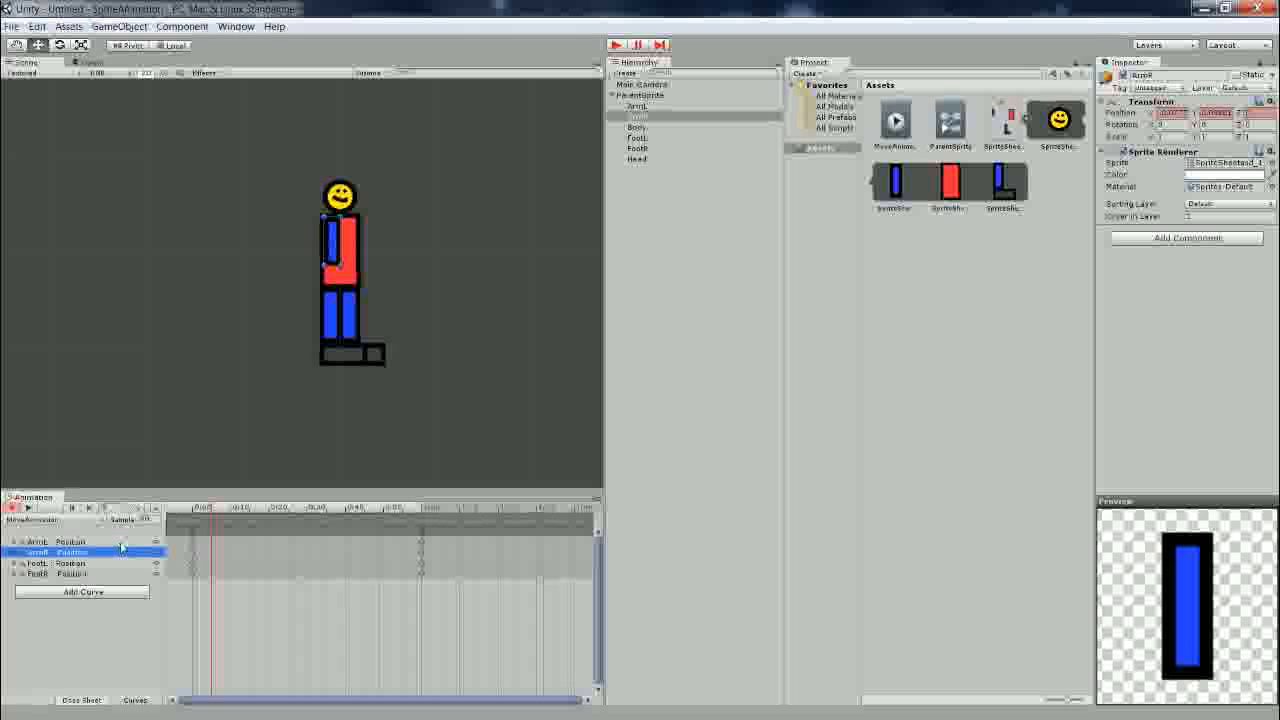
pyautogui.click(120, 542)
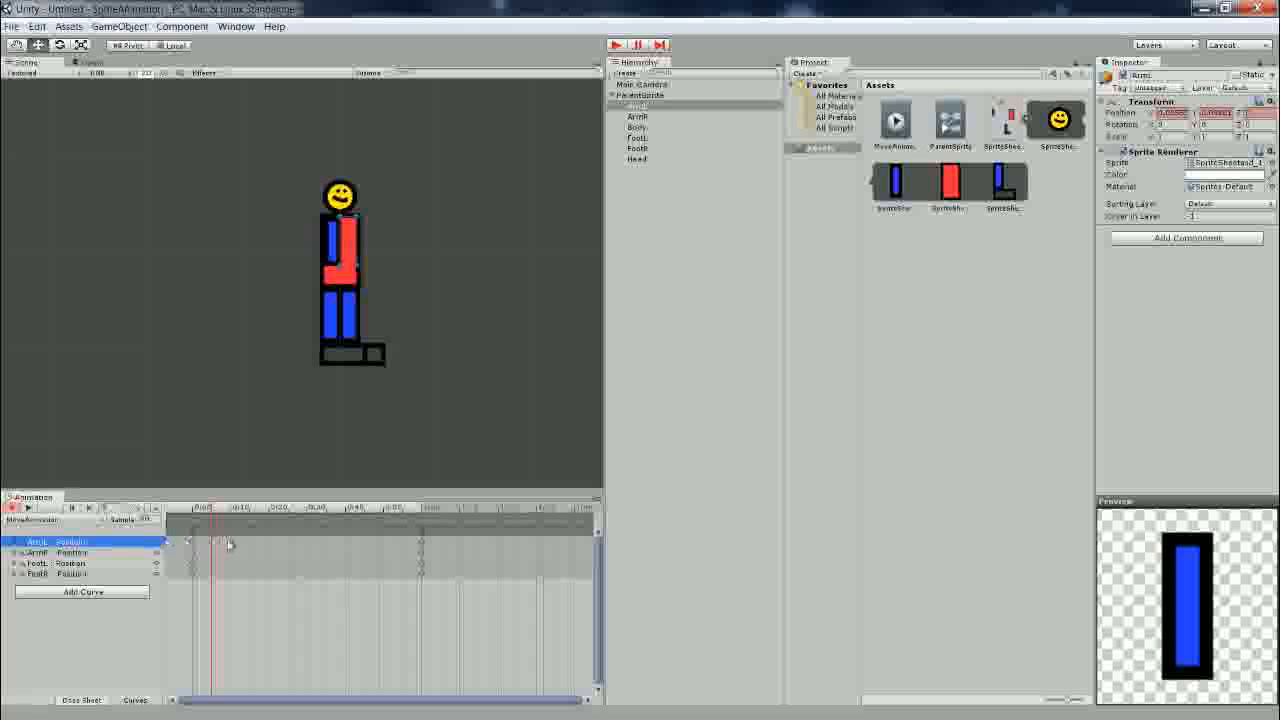
pyautogui.scroll(3, 430, 394)
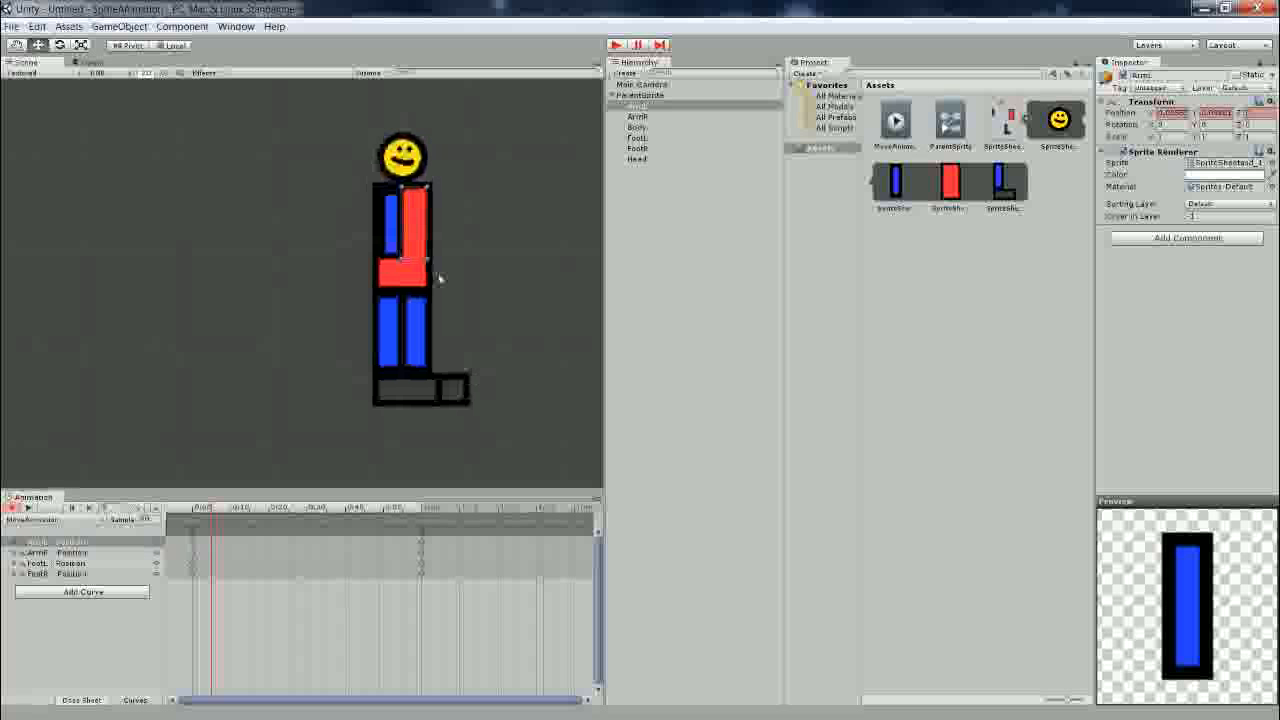
pyautogui.click(193, 512)
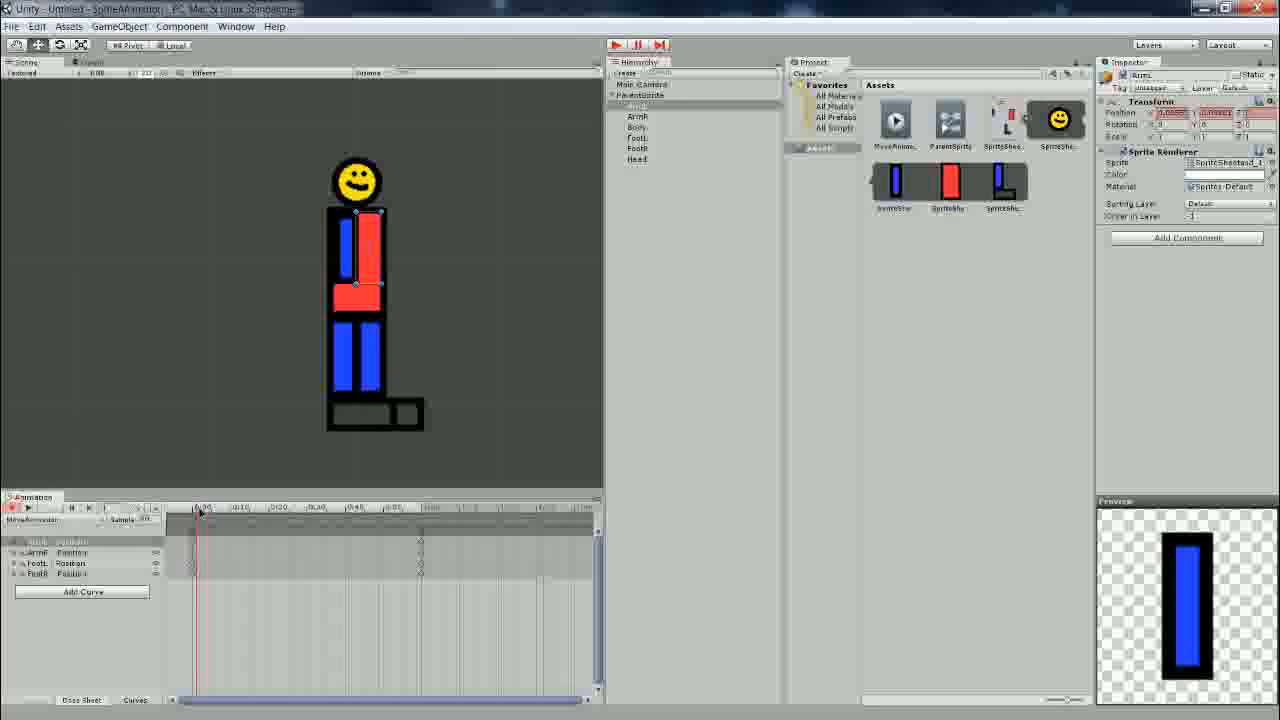
pyautogui.moveTo(193, 512); pyautogui.dragTo(214, 513)
pyautogui.moveTo(454, 364); pyautogui.dragTo(439, 372, button='middle')
pyautogui.click(325, 272)
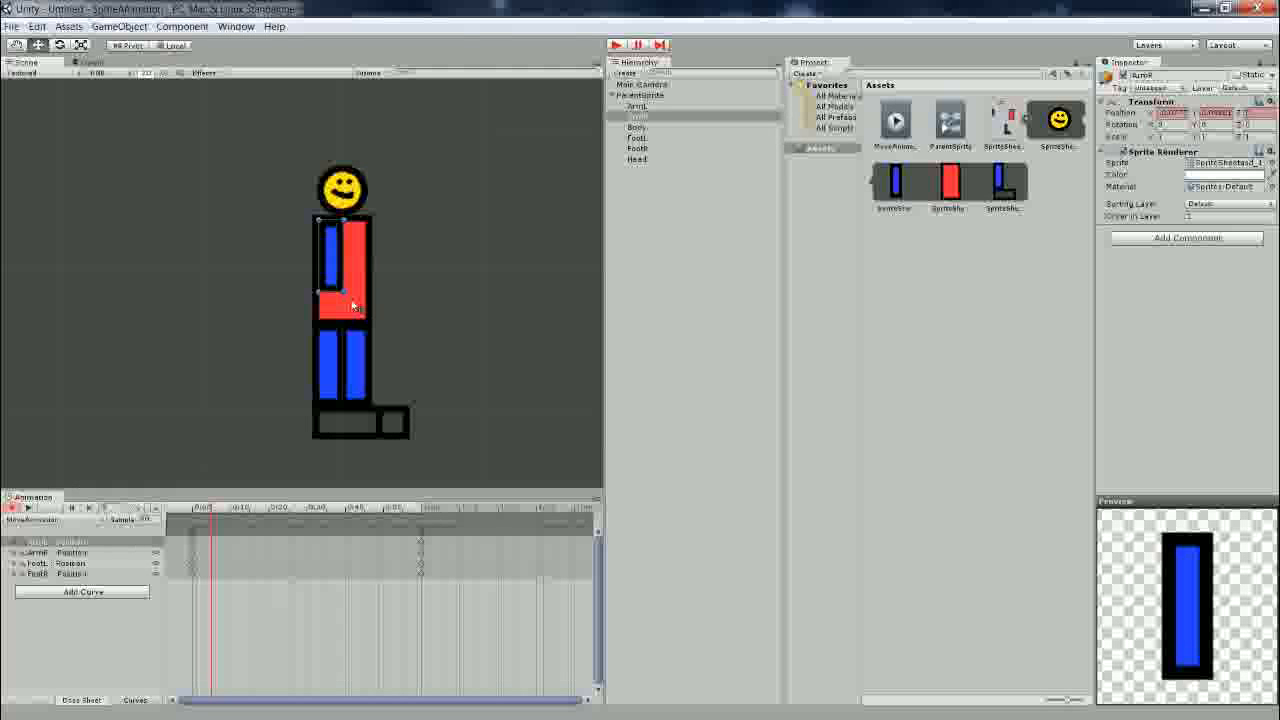
pyautogui.moveTo(352, 303); pyautogui.dragTo(311, 289)
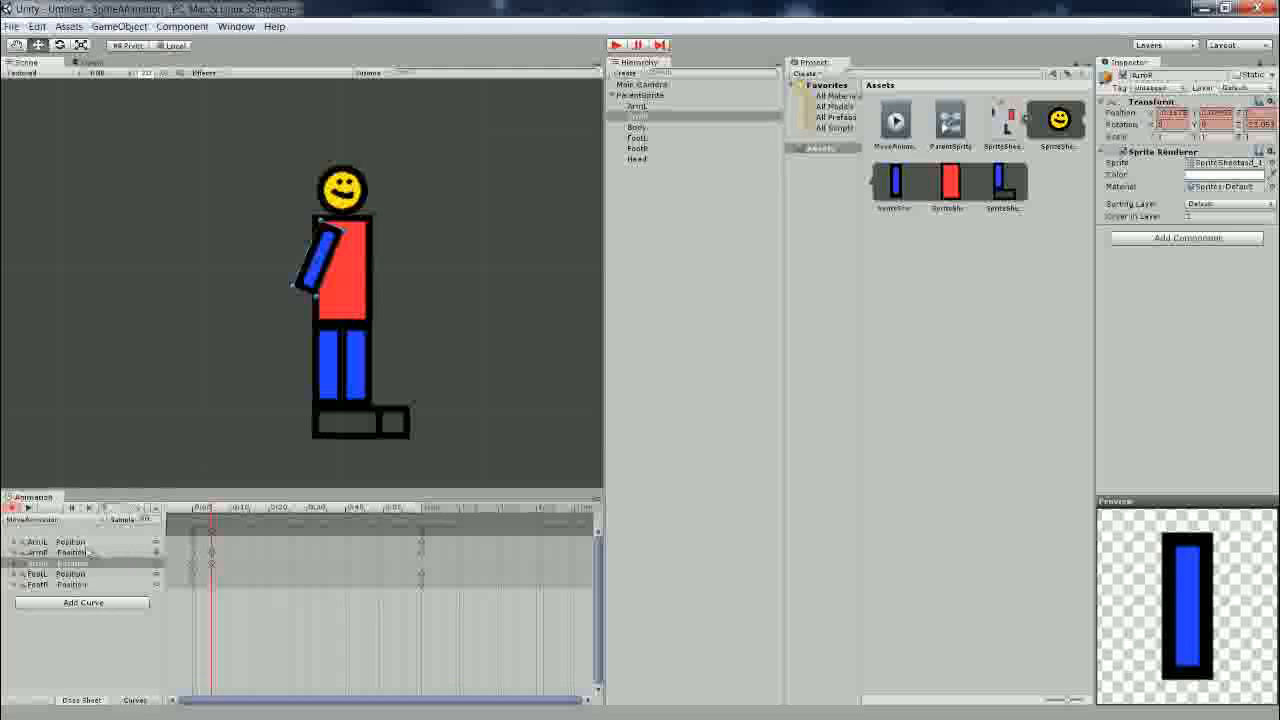
pyautogui.click(40, 541)
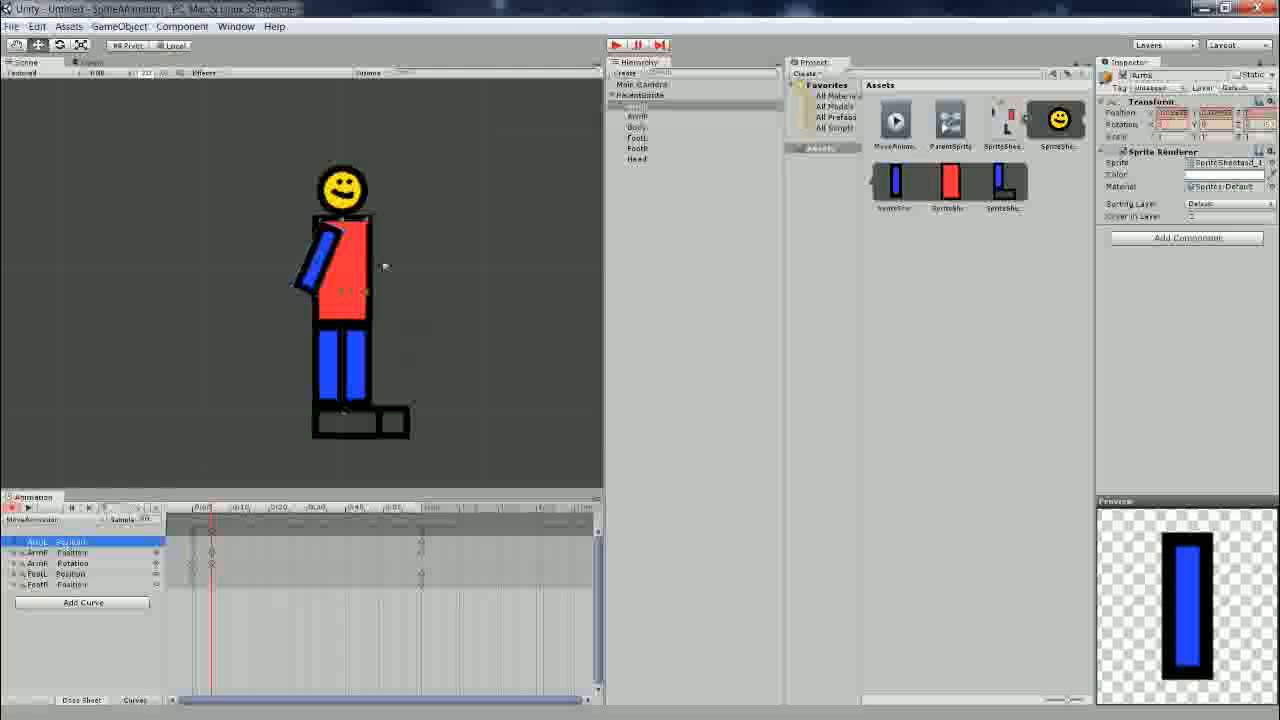
pyautogui.moveTo(376, 306)
pyautogui.mouseDown()
pyautogui.moveTo(394, 306)
pyautogui.moveTo(363, 284)
pyautogui.moveTo(378, 288)
pyautogui.mouseUp()
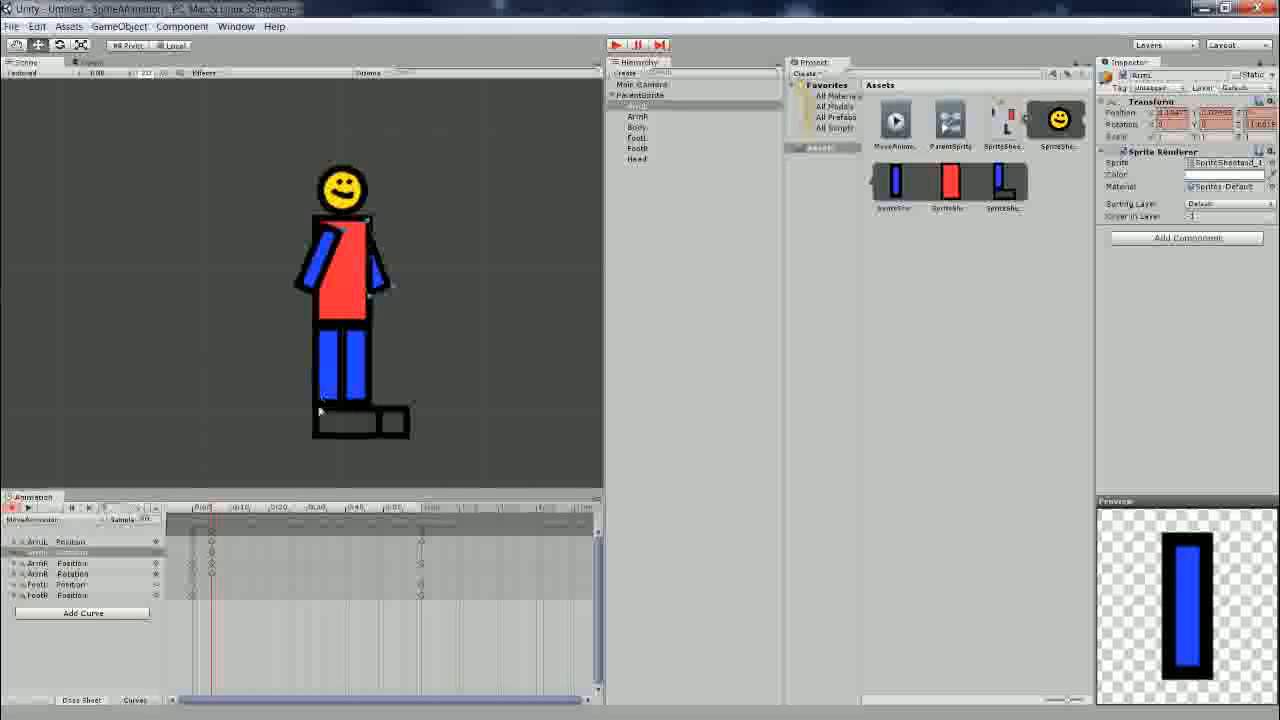
# At frame 5, rotate FootR backward and FootL forward from the hips to key an open stride.
pyautogui.click(324, 378)
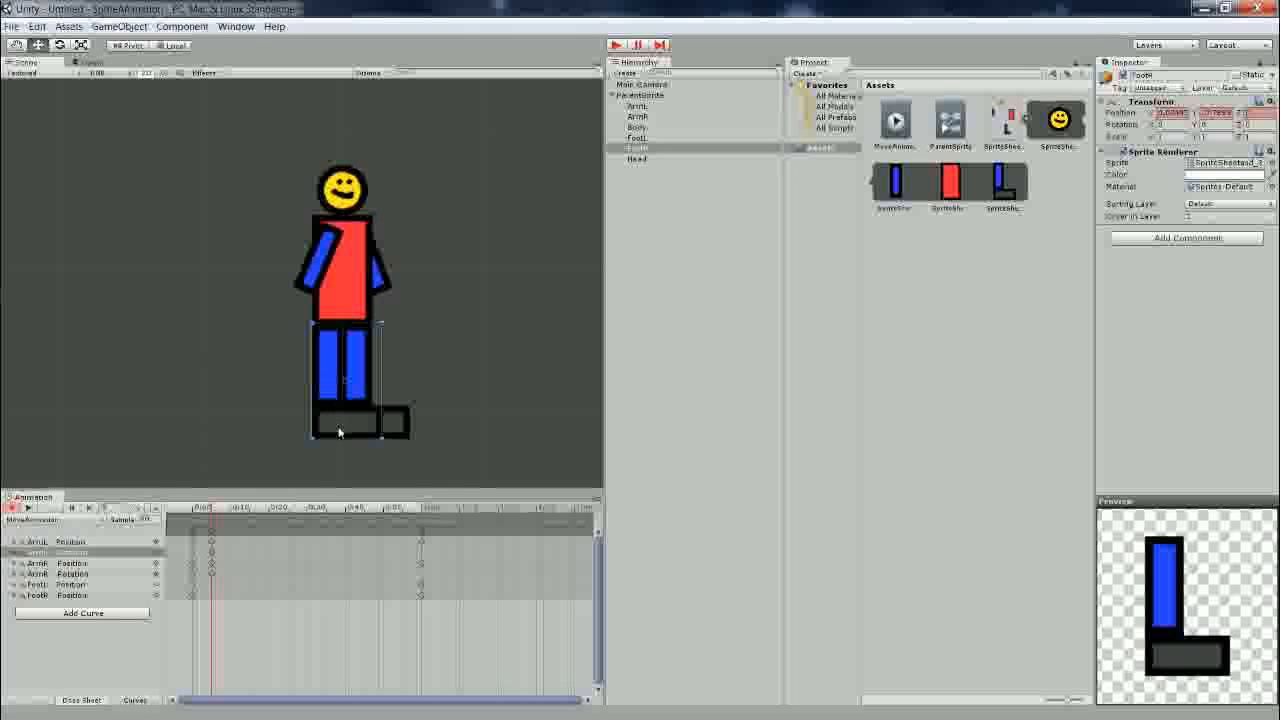
pyautogui.click(393, 445)
pyautogui.click(337, 423)
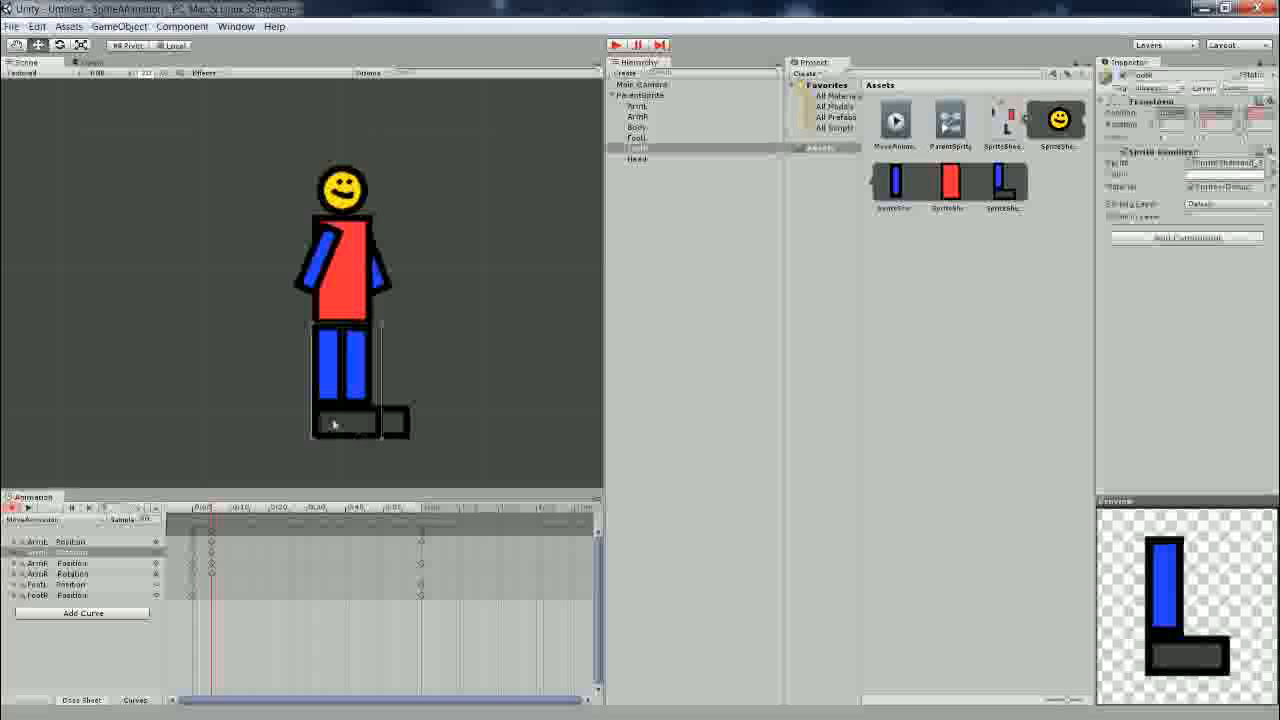
pyautogui.moveTo(389, 434); pyautogui.dragTo(388, 461)
pyautogui.moveTo(338, 420); pyautogui.dragTo(400, 428)
pyautogui.click(389, 434)
pyautogui.click(478, 400)
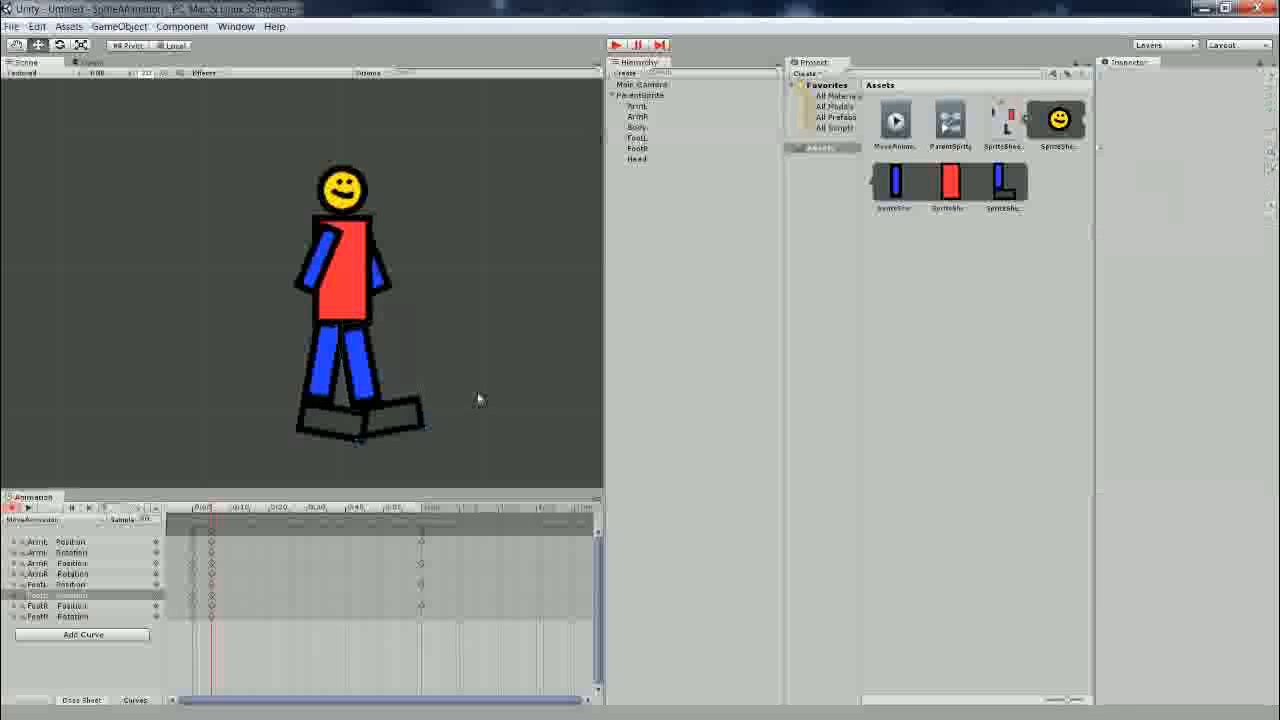
# At frame 10, key the opposite arm swing by rotating ArmR forward and ArmL backward.
pyautogui.moveTo(190, 512)
pyautogui.mouseDown()
pyautogui.moveTo(239, 514)
pyautogui.moveTo(194, 515)
pyautogui.mouseUp()
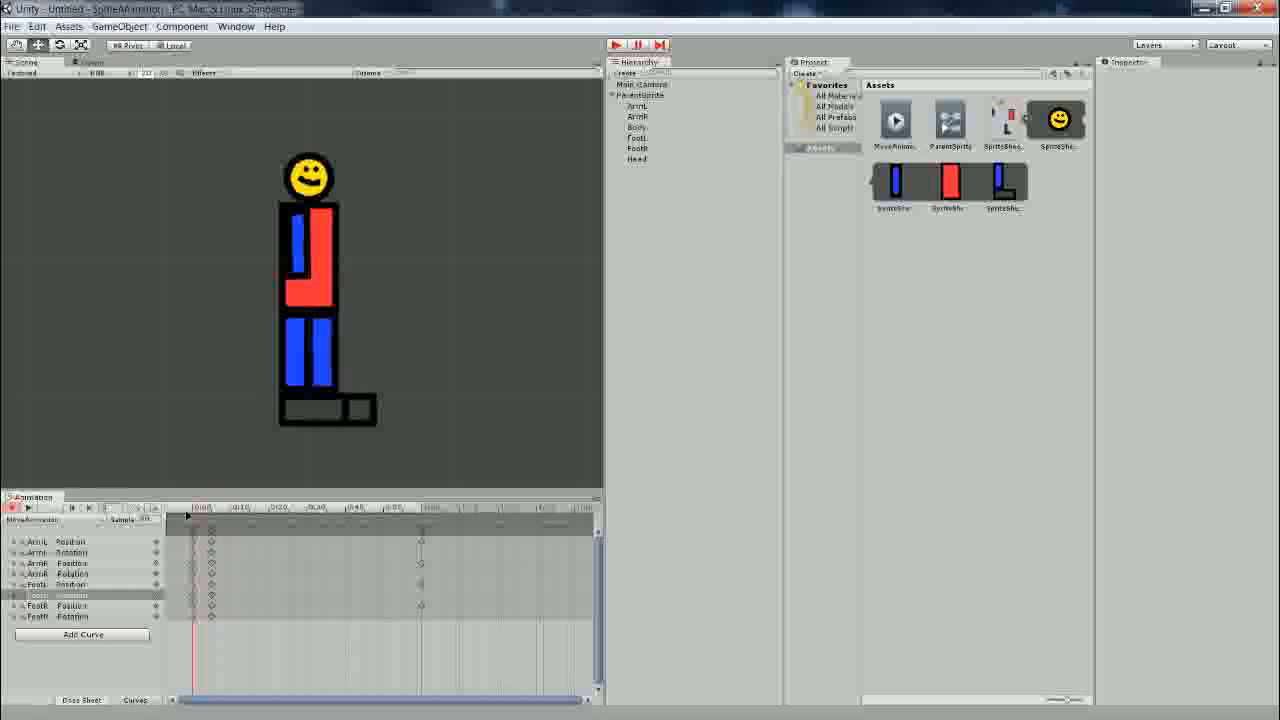
pyautogui.moveTo(189, 515)
pyautogui.mouseDown()
pyautogui.moveTo(206, 514)
pyautogui.moveTo(193, 514)
pyautogui.mouseUp()
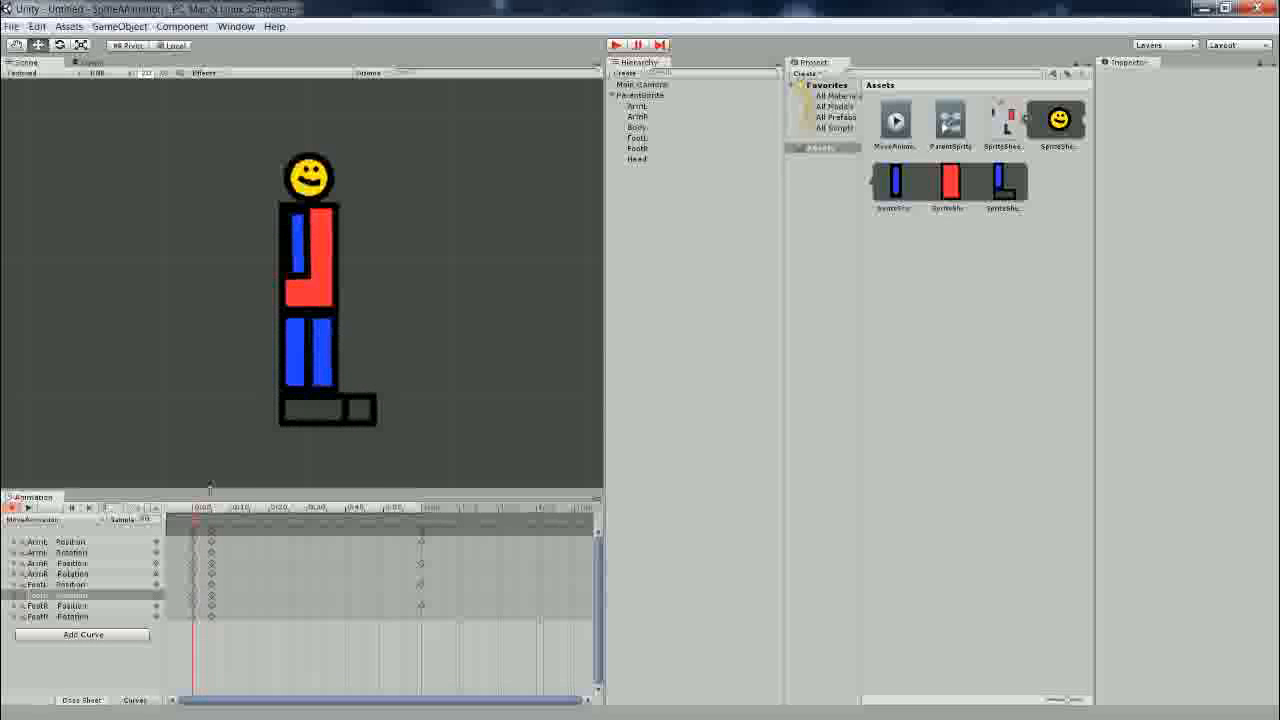
pyautogui.click(233, 511)
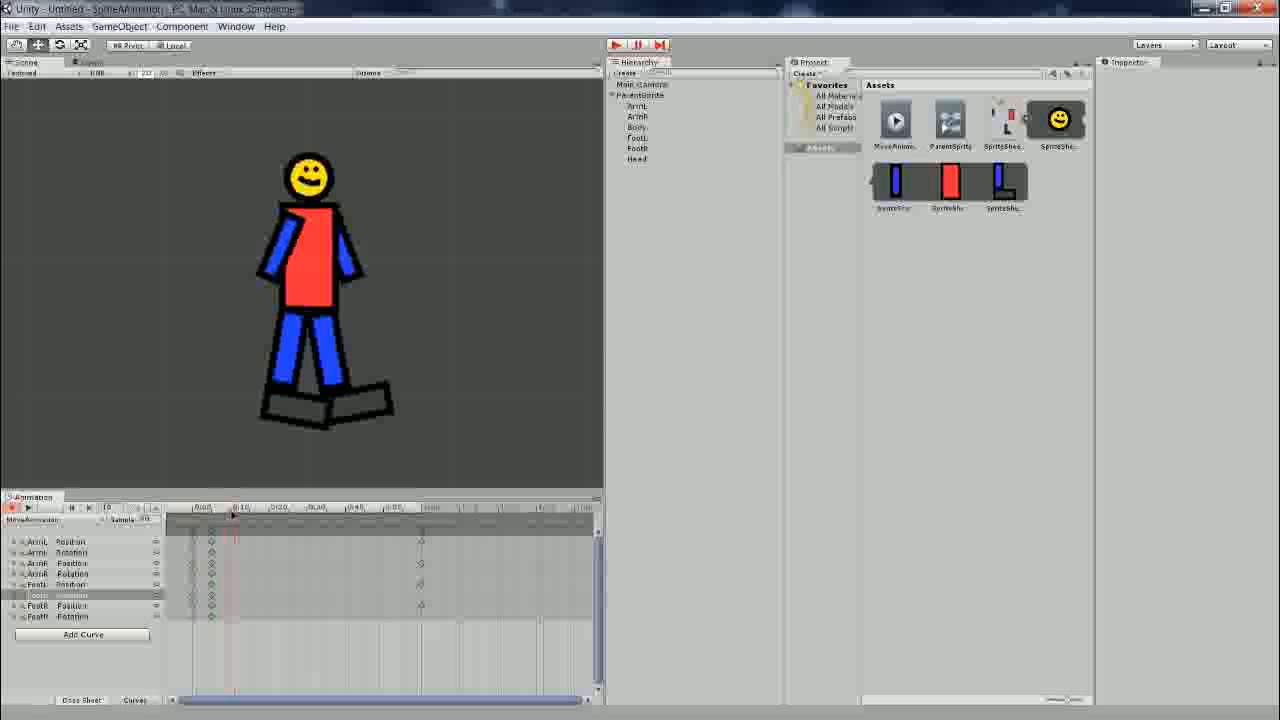
pyautogui.click(352, 405)
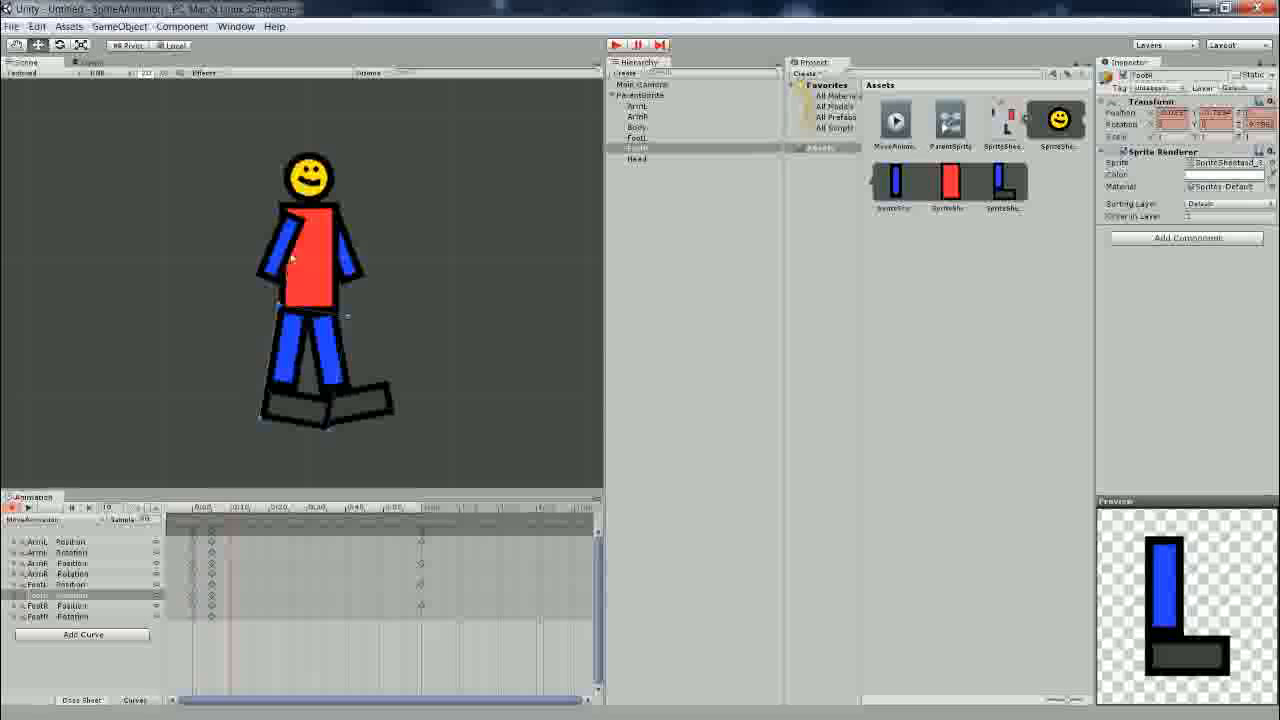
pyautogui.click(286, 288)
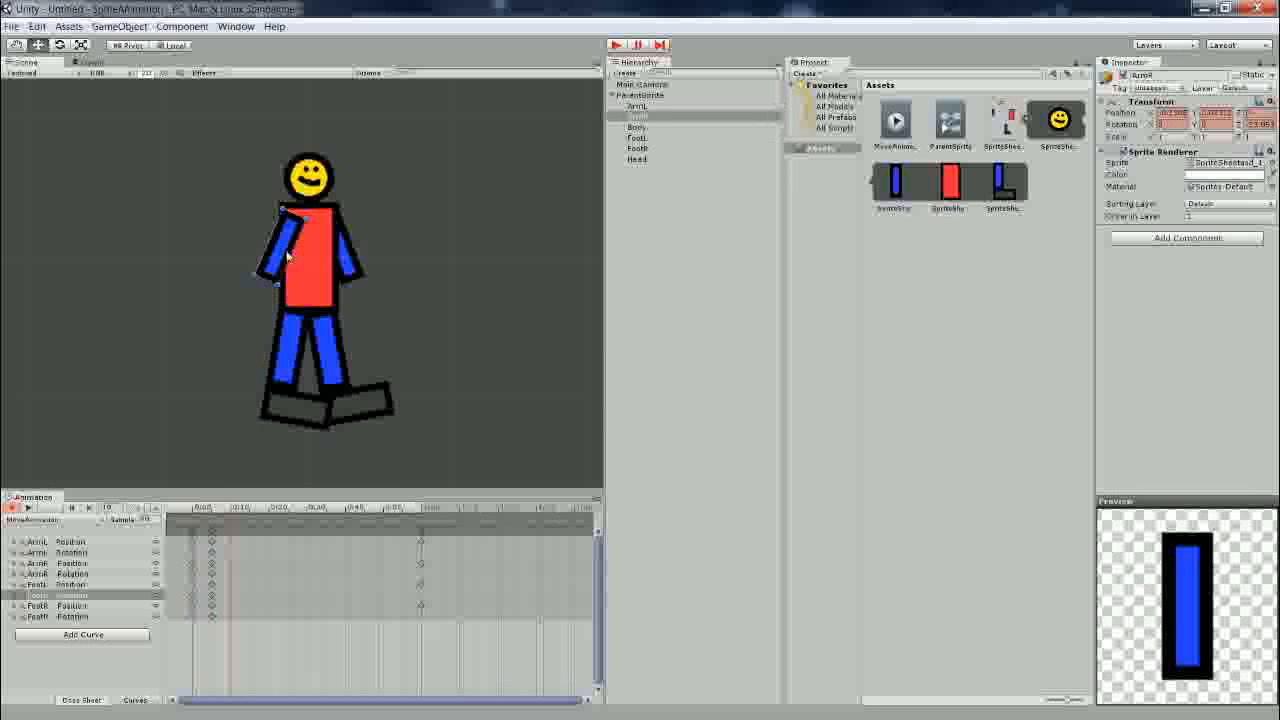
pyautogui.moveTo(296, 304); pyautogui.dragTo(361, 256)
pyautogui.click(352, 272)
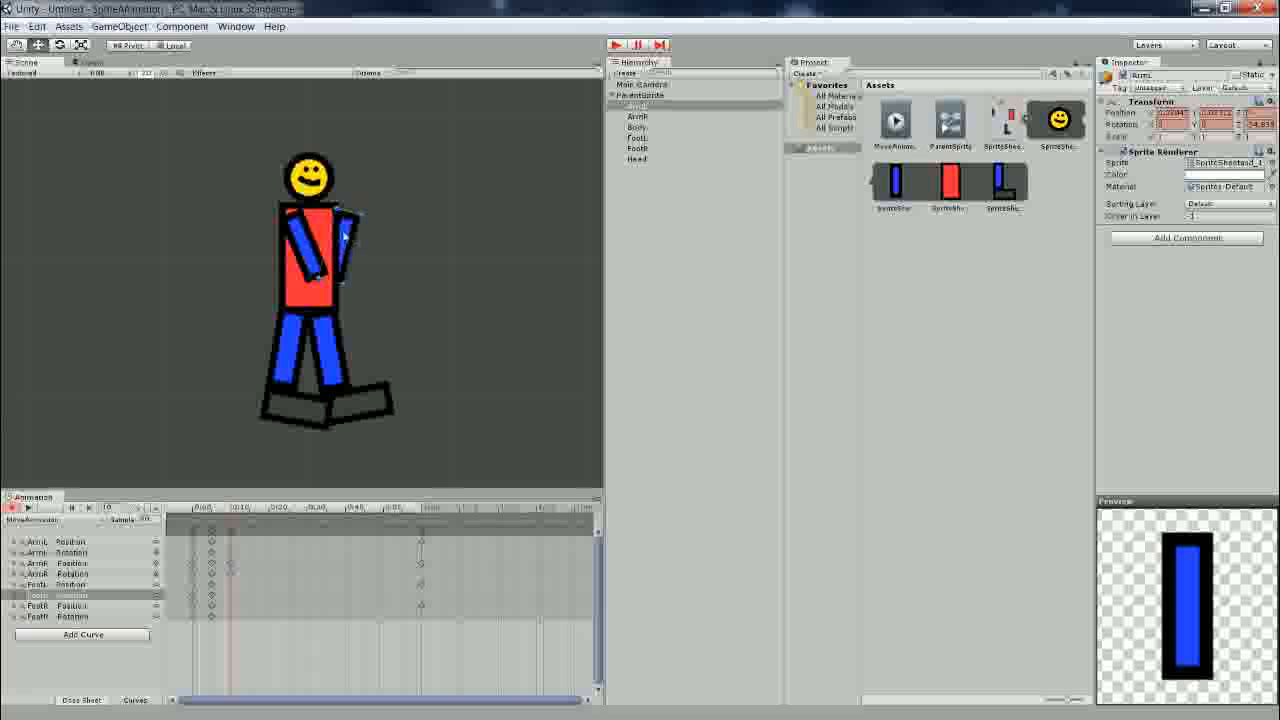
# At frame 10, key the opposite stride by rotating FootR forward and FootL backward.
pyautogui.click(330, 425)
pyautogui.moveTo(334, 443); pyautogui.dragTo(370, 418)
pyautogui.click(377, 405)
pyautogui.moveTo(340, 340)
pyautogui.mouseDown()
pyautogui.moveTo(305, 347)
pyautogui.moveTo(328, 347)
pyautogui.mouseUp()
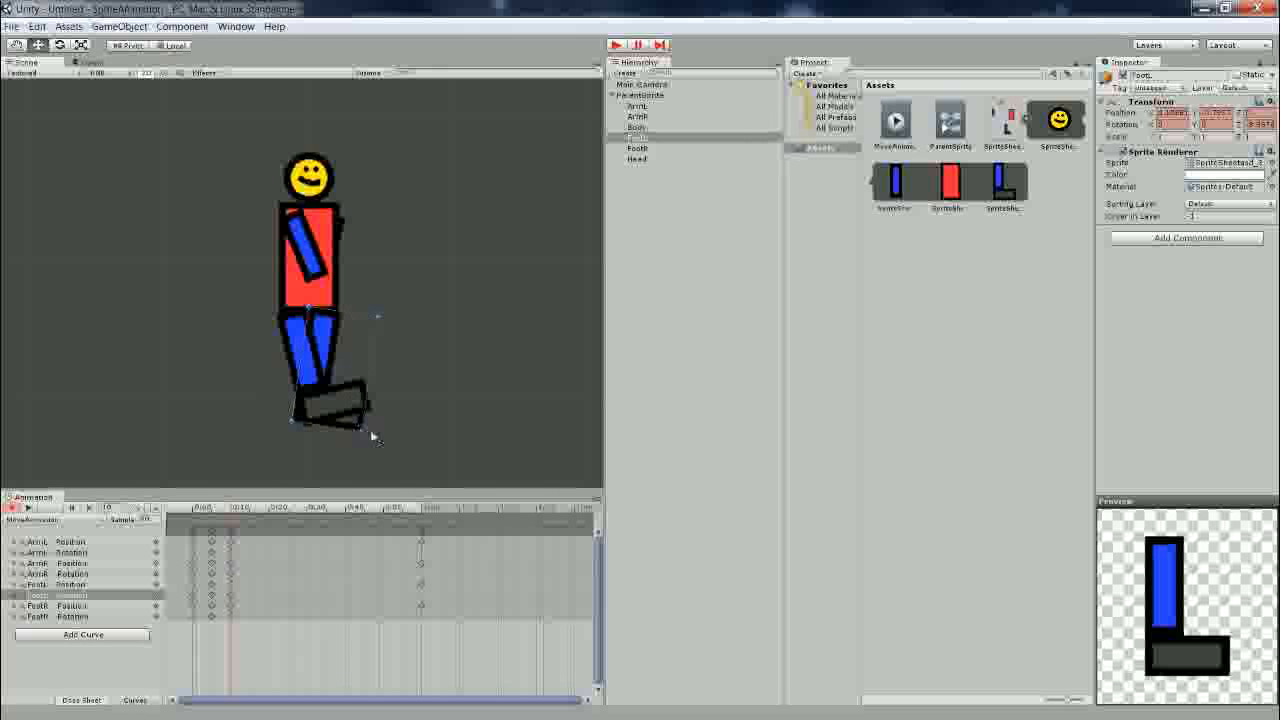
pyautogui.moveTo(375, 444); pyautogui.dragTo(420, 404)
pyautogui.click(422, 402)
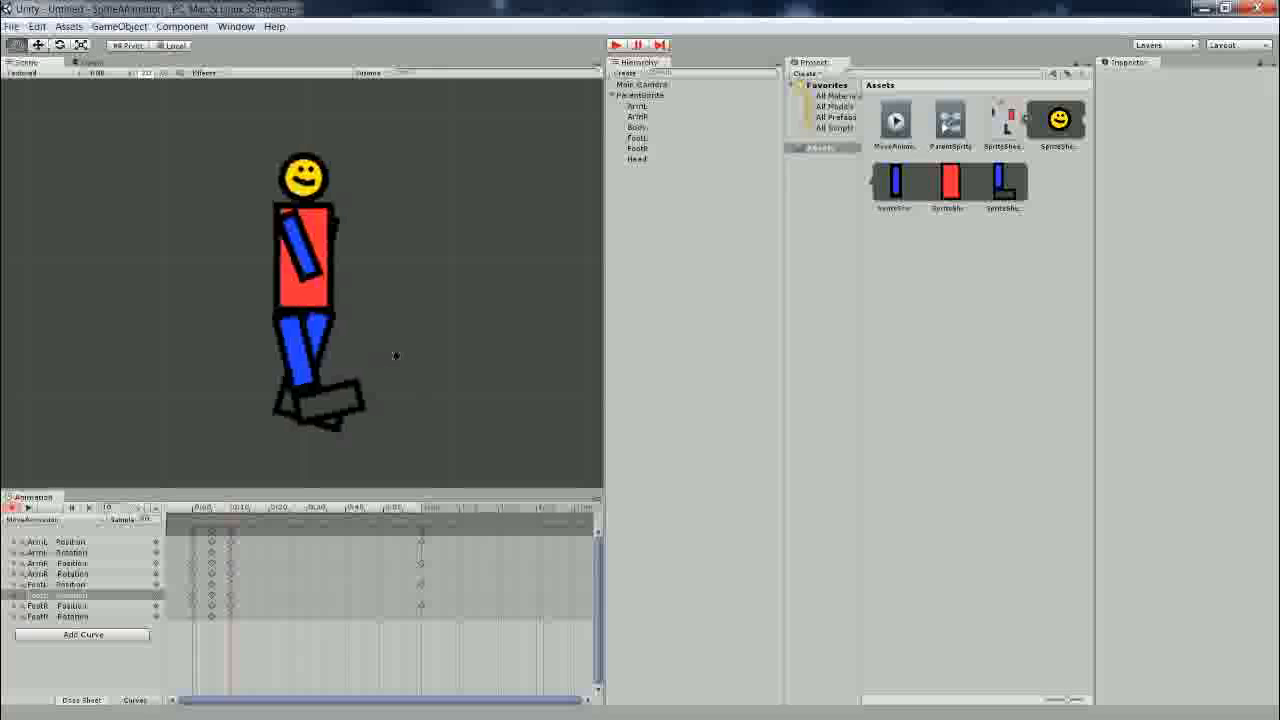
# Delete all the arm and foot keyframes at the 1:00 end of the clip.
pyautogui.moveTo(231, 514); pyautogui.dragTo(363, 512)
pyautogui.moveTo(480, 639); pyautogui.dragTo(405, 532)
pyautogui.press('Delete')
# Remove the neutral pose keyframes at frame 0 and shift the two stride poses to frames 0 and 5.
pyautogui.moveTo(251, 512); pyautogui.dragTo(181, 510)
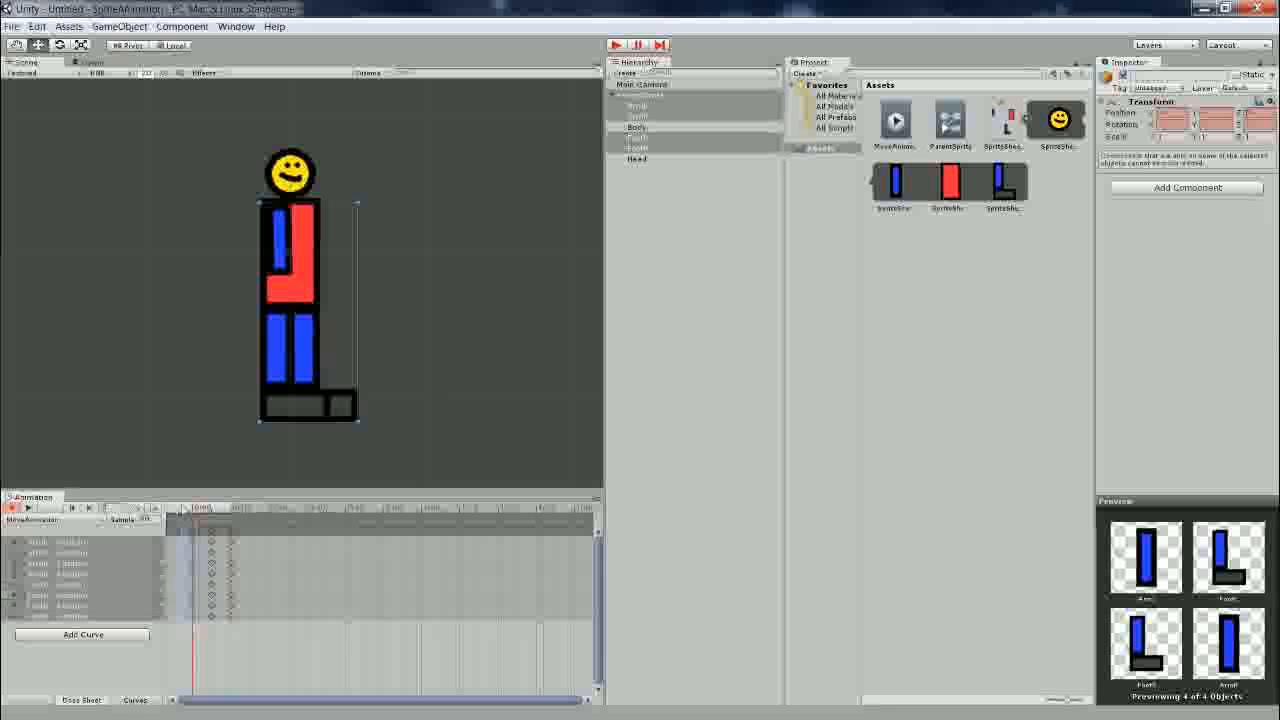
pyautogui.moveTo(195, 570)
pyautogui.mouseDown()
pyautogui.moveTo(220, 553)
pyautogui.moveTo(193, 531)
pyautogui.moveTo(212, 562)
pyautogui.mouseUp()
pyautogui.click(231, 577)
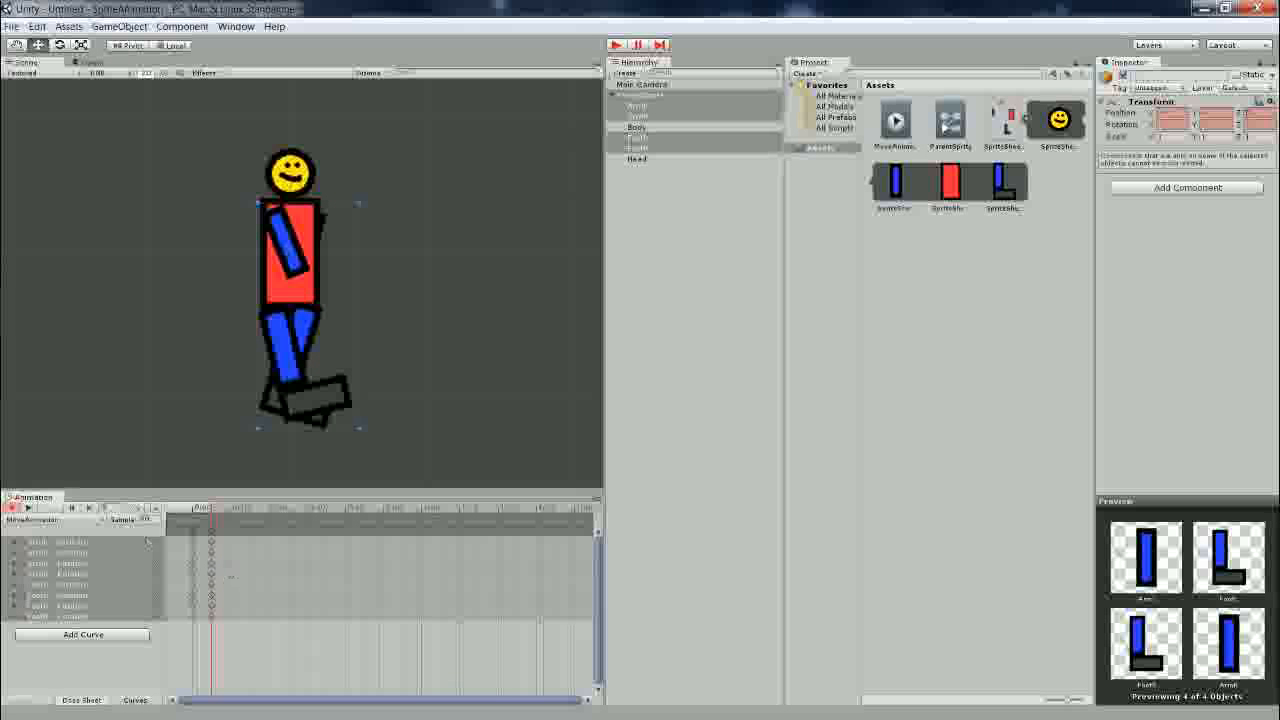
# Set the MoveAnimation sample rate to 10 and preview the walk cycle from the first to the last keyframe.
pyautogui.click(28, 508)
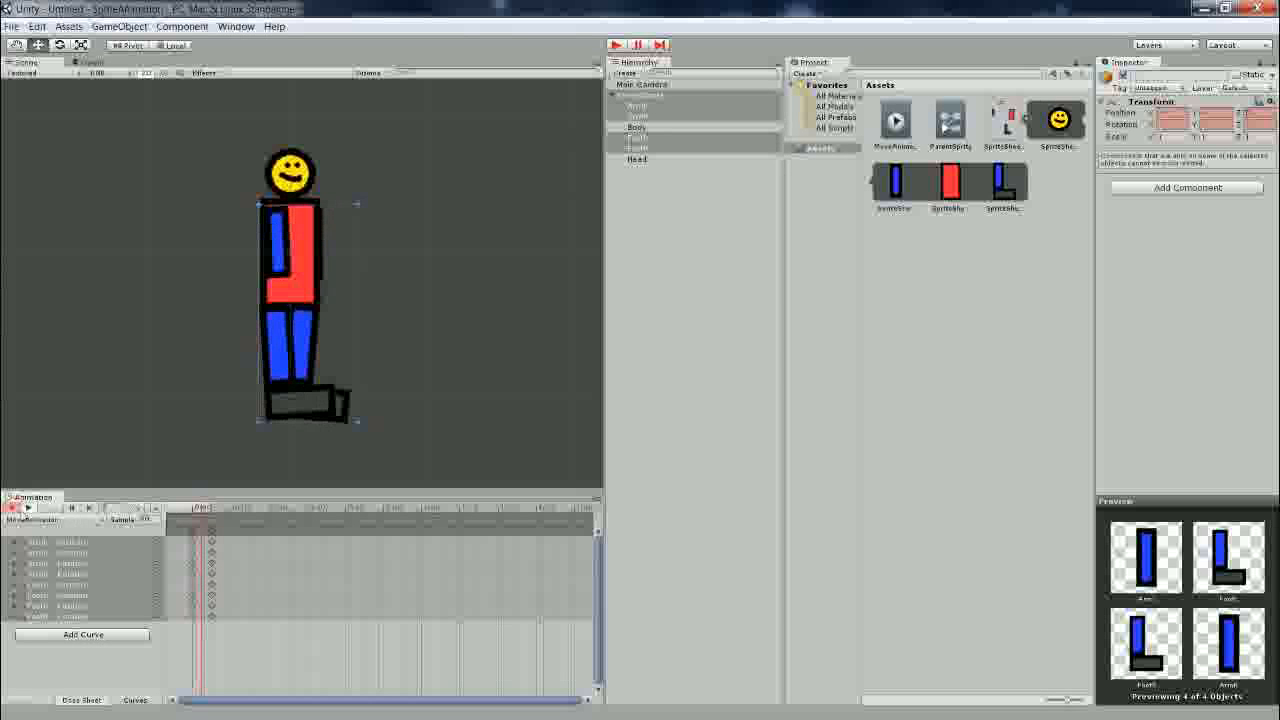
pyautogui.write('20')
pyautogui.press('BackSpace')
pyautogui.press('BackSpace')
pyautogui.write('10')
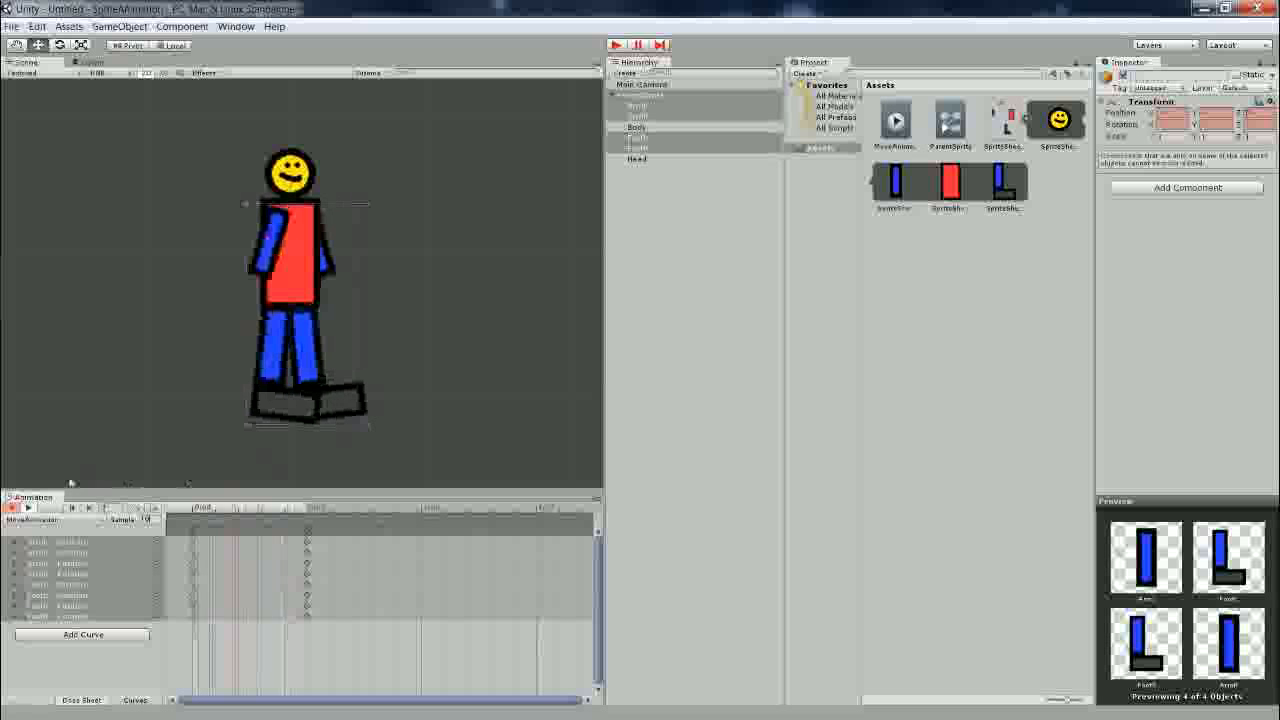
pyautogui.moveTo(260, 521); pyautogui.dragTo(287, 520)
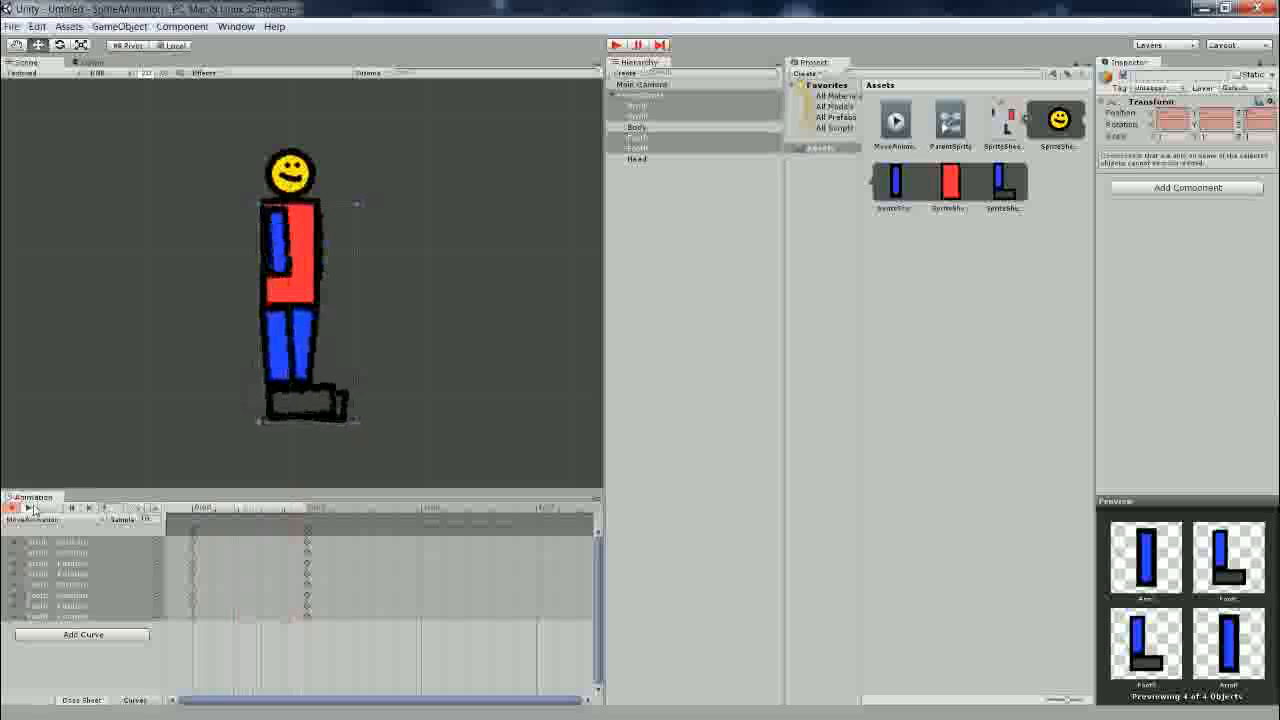
pyautogui.moveTo(283, 510); pyautogui.dragTo(308, 521)
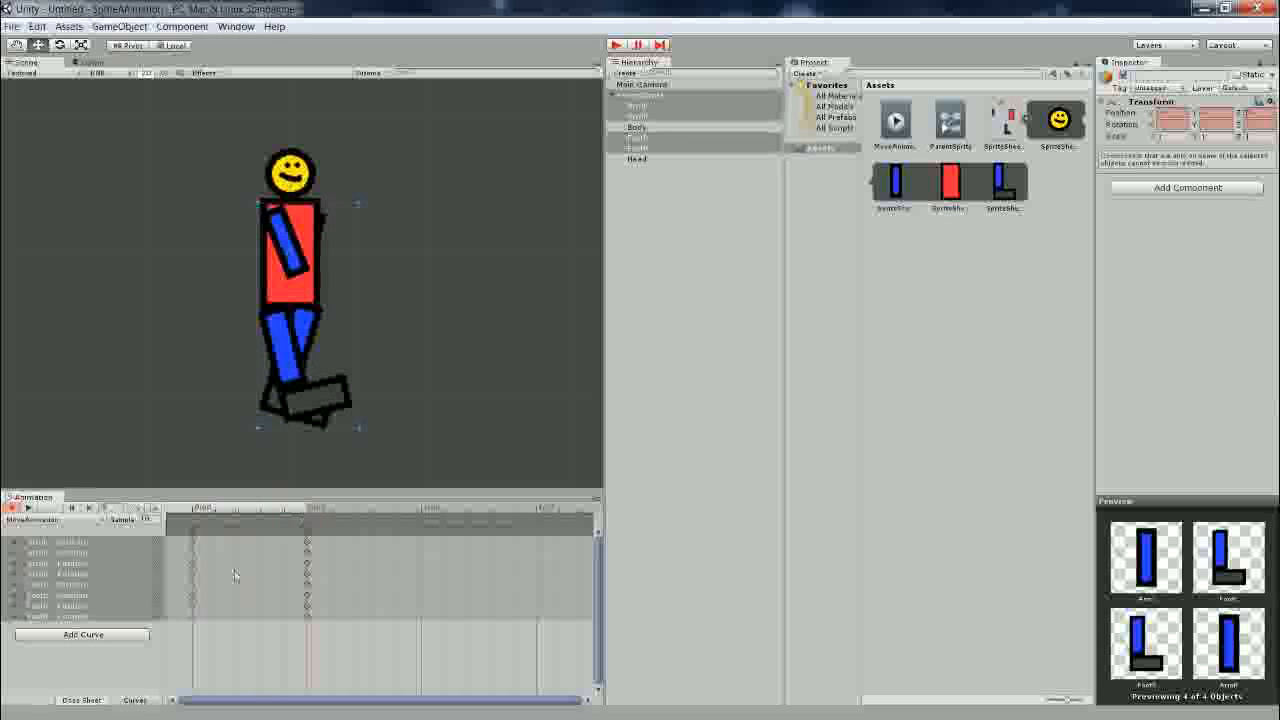
pyautogui.click(195, 535)
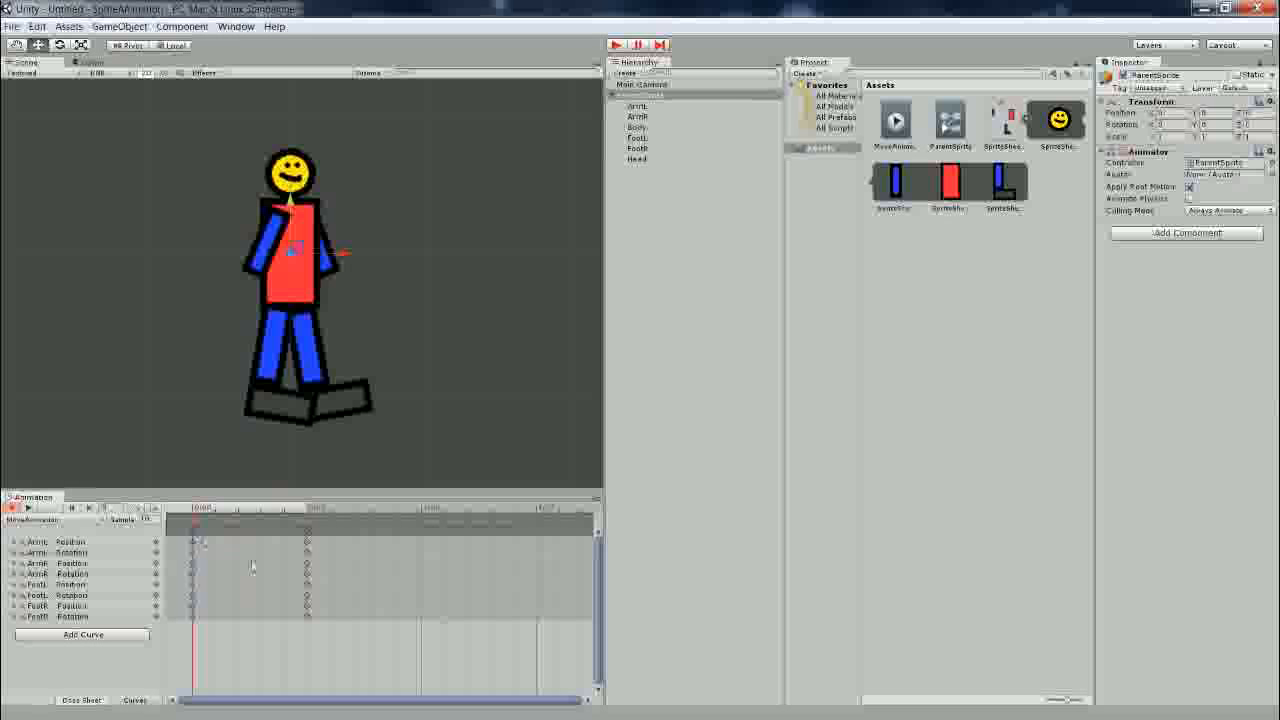
pyautogui.rightClick(191, 557)
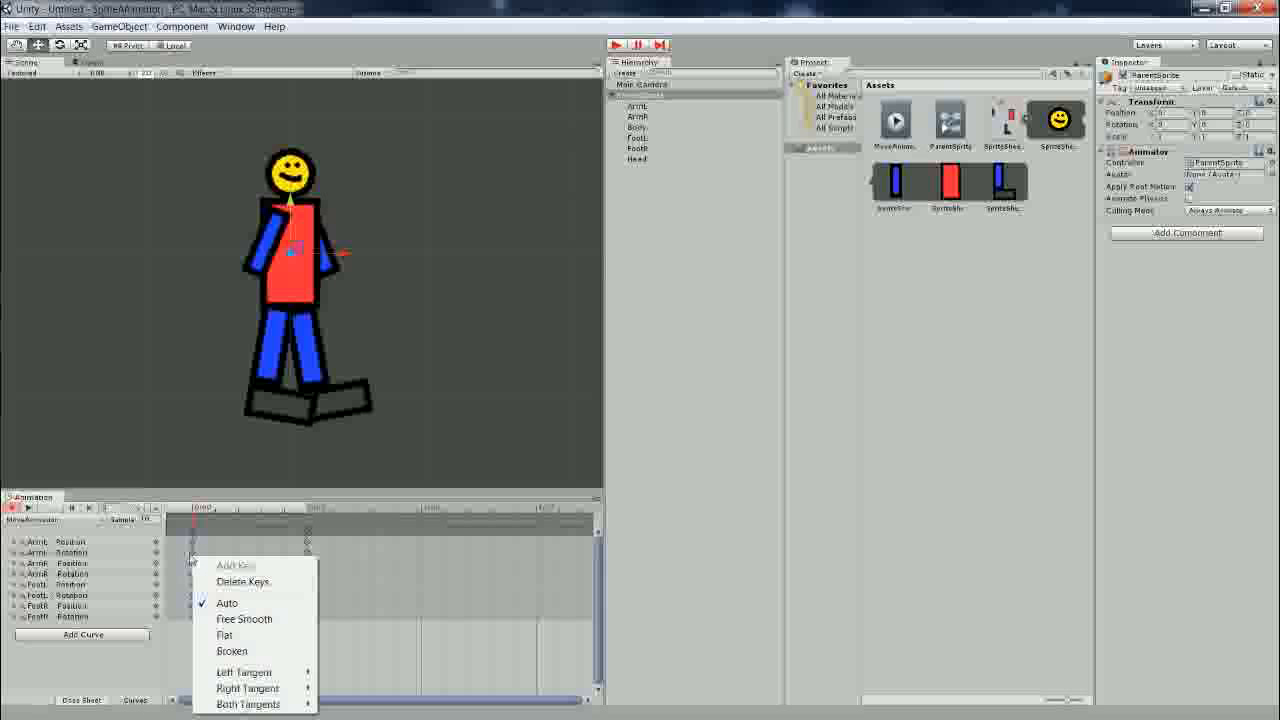
pyautogui.click(256, 530)
pyautogui.moveTo(194, 535)
pyautogui.mouseDown()
pyautogui.moveTo(432, 552)
pyautogui.moveTo(192, 551)
pyautogui.moveTo(214, 531)
pyautogui.mouseUp()
pyautogui.moveTo(346, 547); pyautogui.dragTo(189, 560)
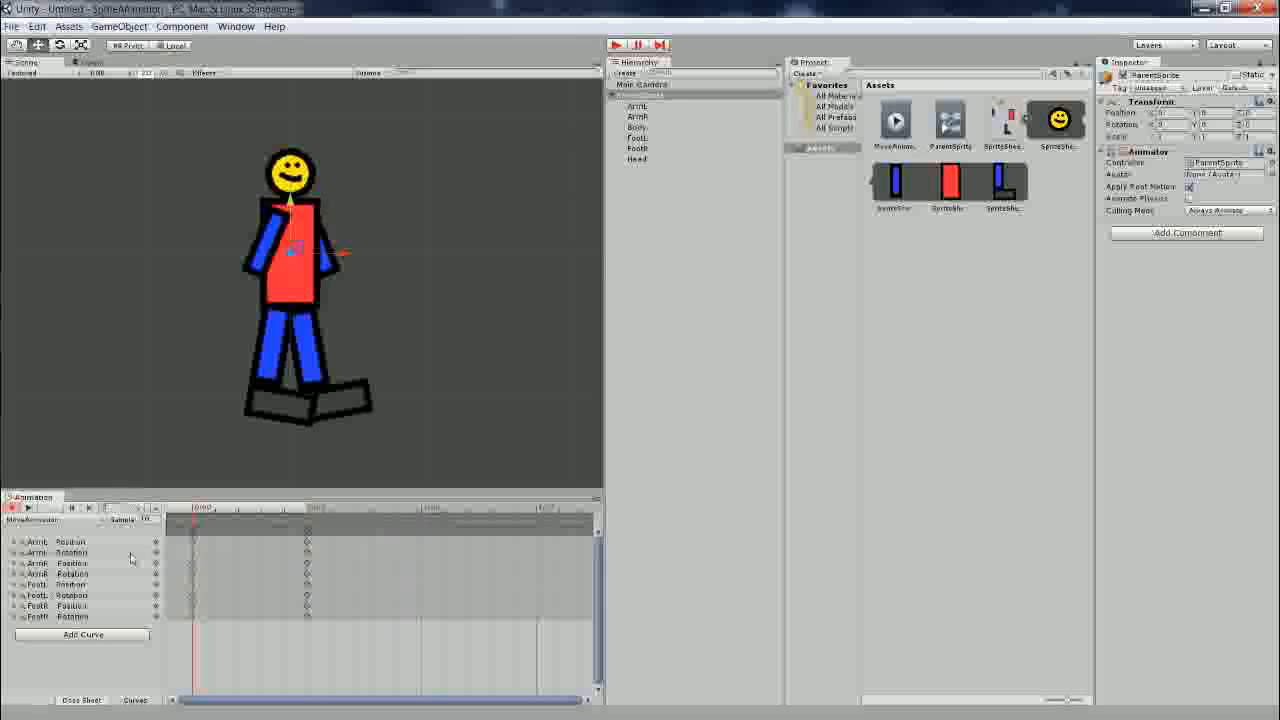
pyautogui.click(194, 546)
pyautogui.click(192, 555)
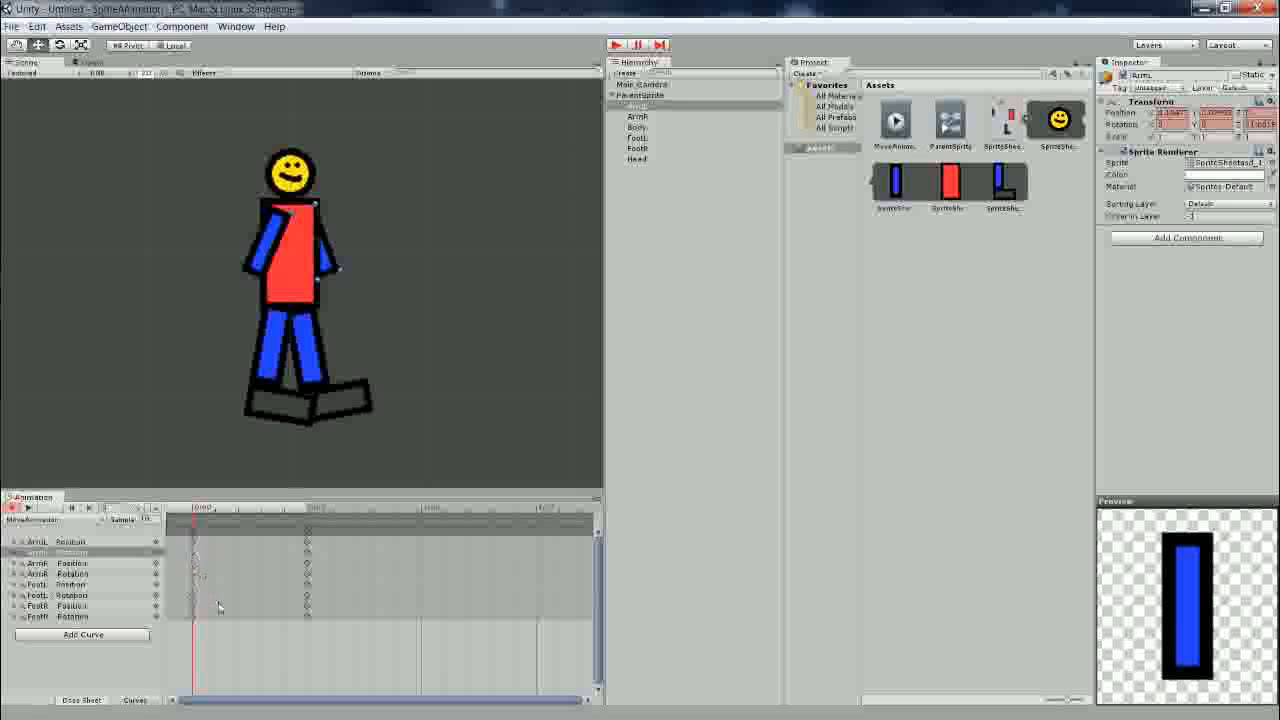
# Copy all the arm and foot keyframes from frame 0 to frame 10 (1:00) so the walk cycle loops.
pyautogui.click(200, 549)
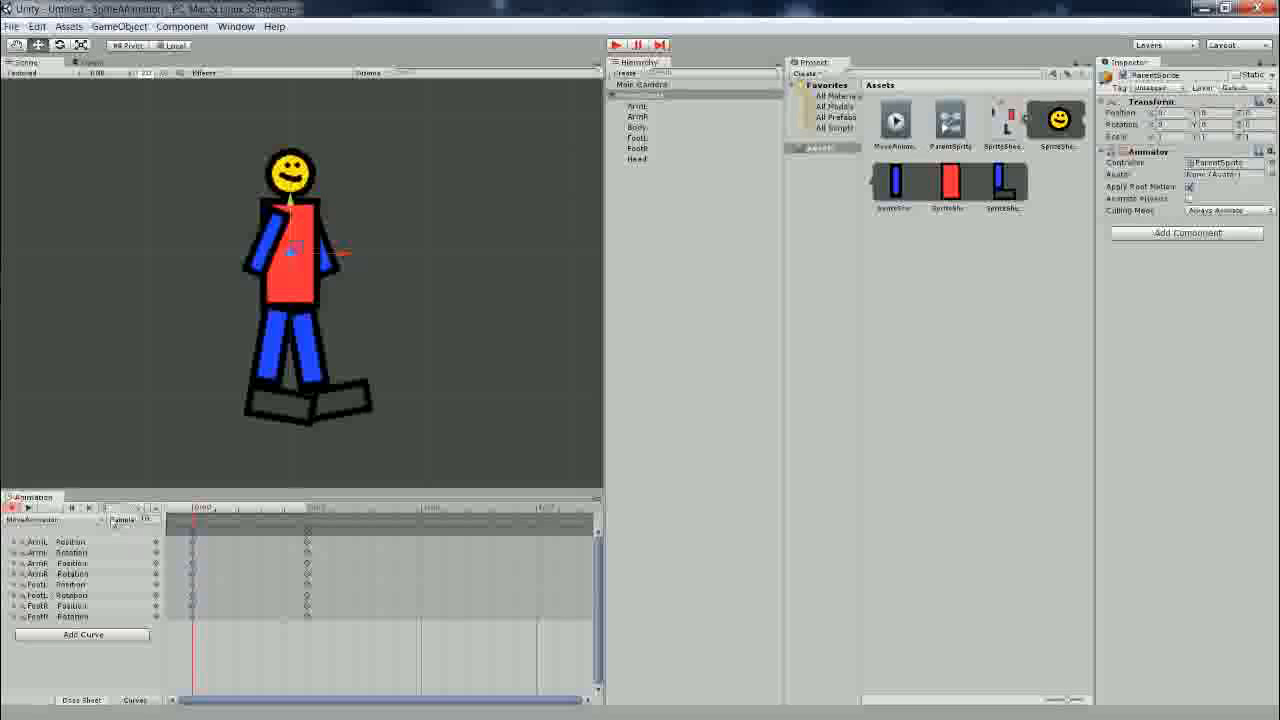
pyautogui.moveTo(345, 620); pyautogui.dragTo(300, 530)
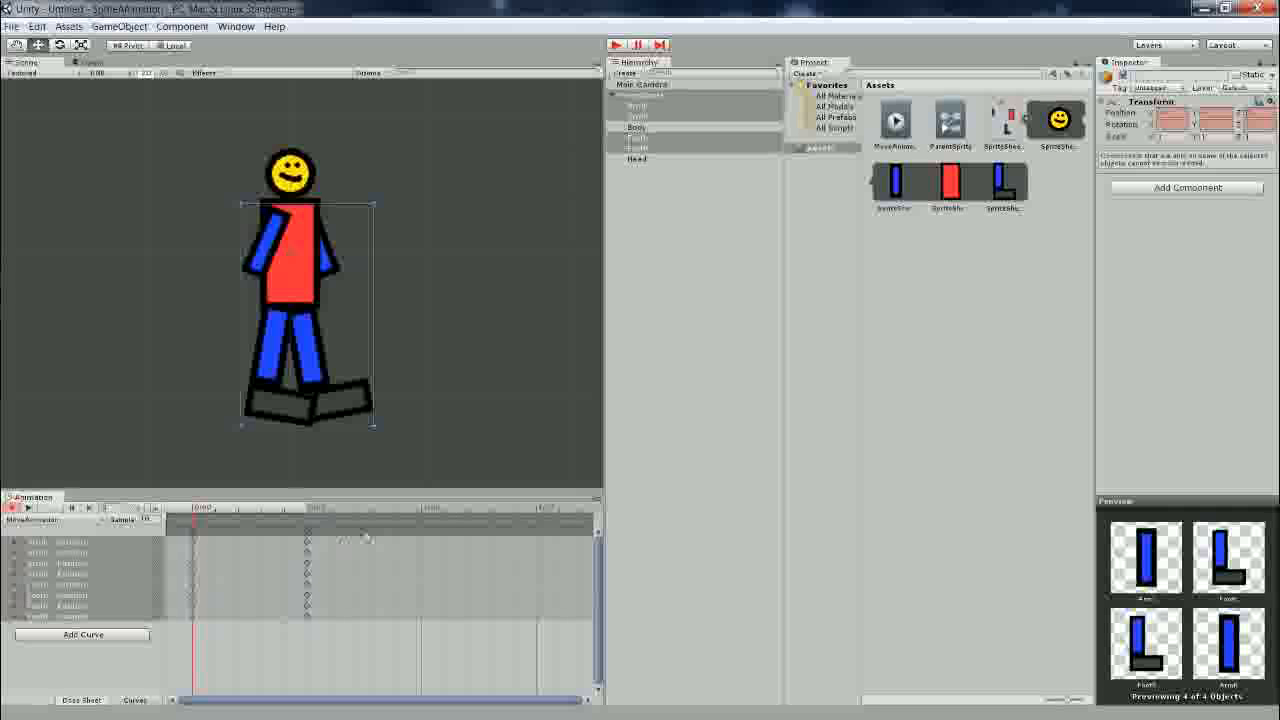
pyautogui.doubleClick(422, 533)
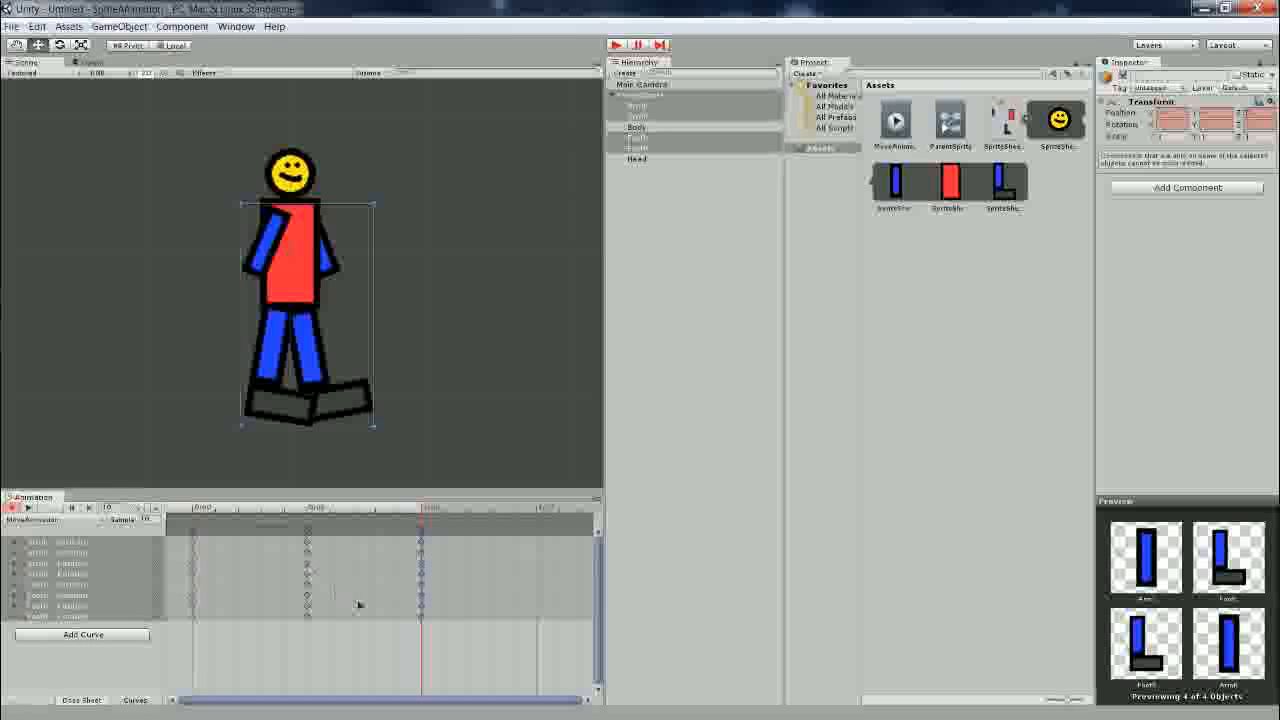
# Compare the ArmL and ArmR Position and Rotation keyframes at frames 0, 5 and 10.
pyautogui.click(422, 542)
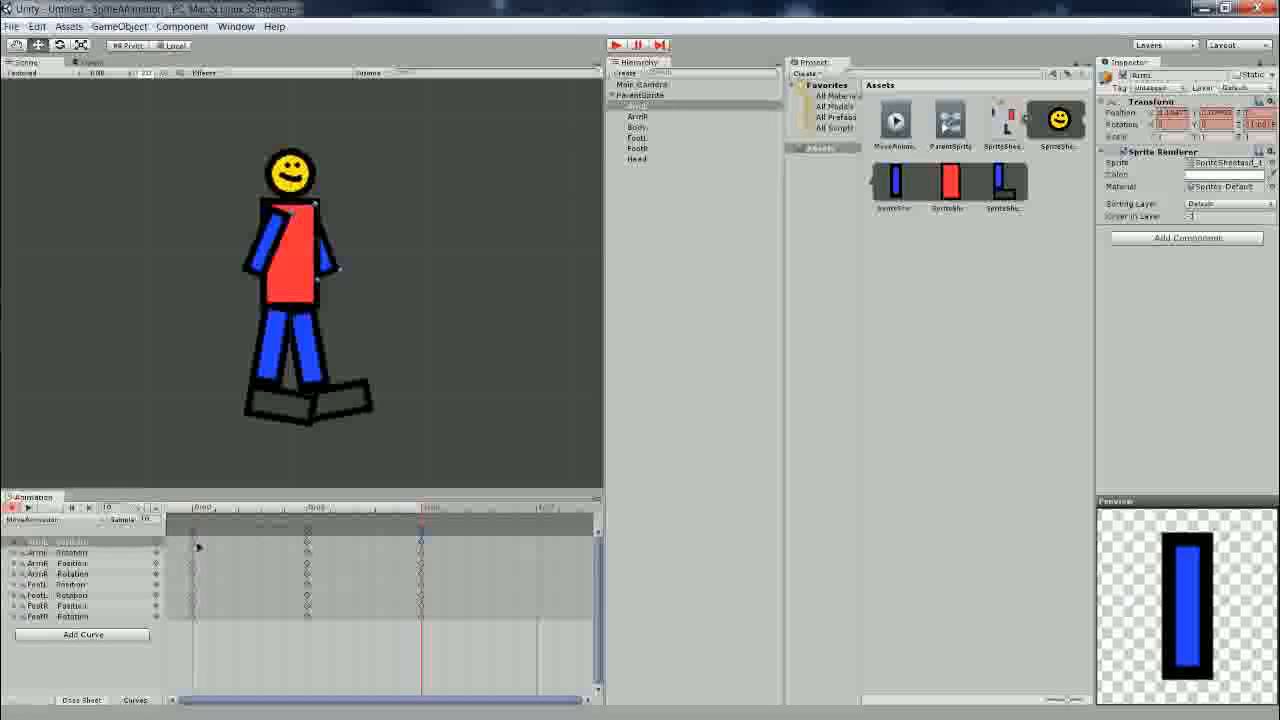
pyautogui.click(194, 542)
pyautogui.click(307, 544)
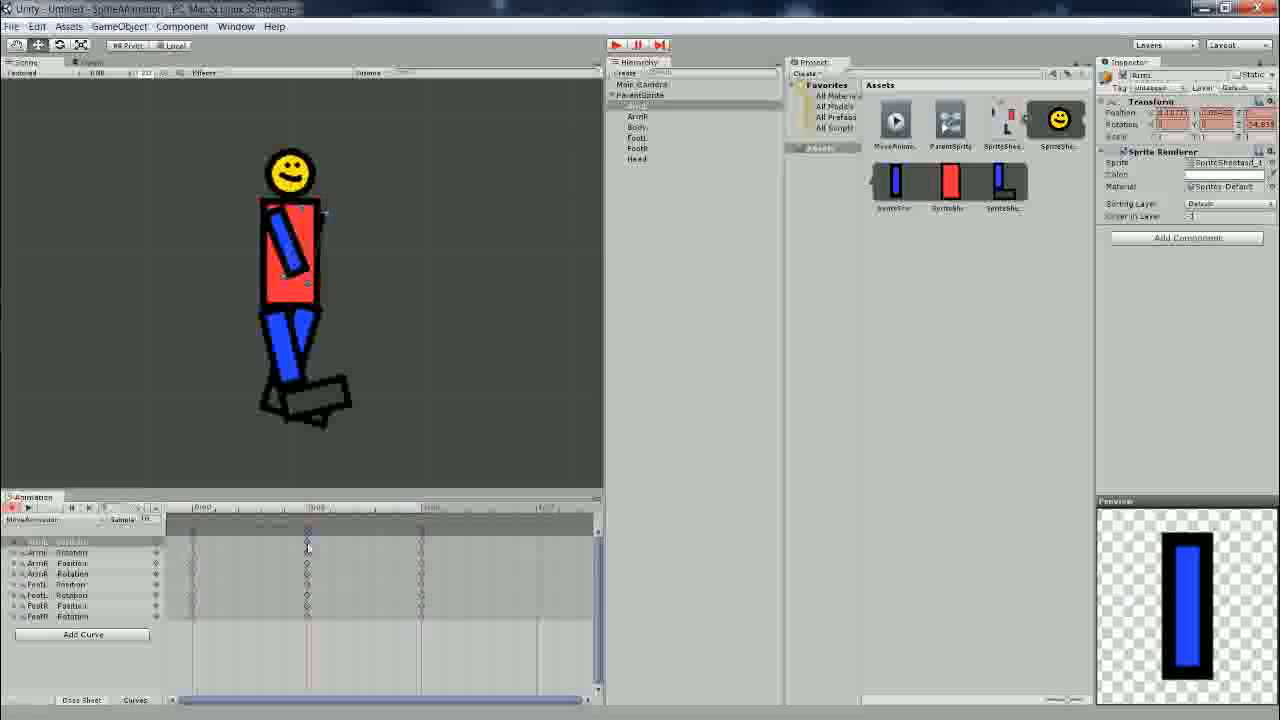
pyautogui.click(194, 542)
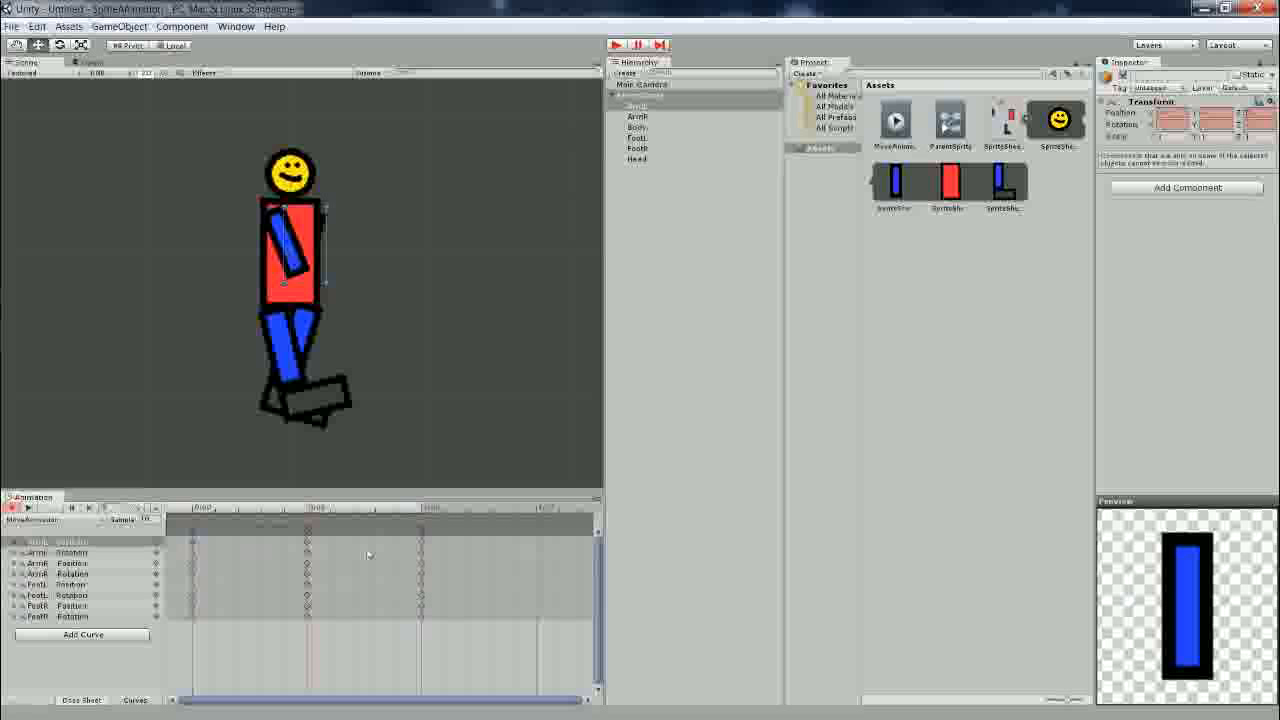
pyautogui.click(422, 543)
pyautogui.click(193, 543)
pyautogui.click(193, 553)
pyautogui.click(194, 563)
pyautogui.click(422, 553)
pyautogui.click(422, 542)
pyautogui.click(422, 563)
pyautogui.click(422, 574)
pyautogui.click(307, 564)
pyautogui.click(307, 574)
# Preview the looping walk cycle several times, including once with no object selected in the scene.
pyautogui.click(29, 508)
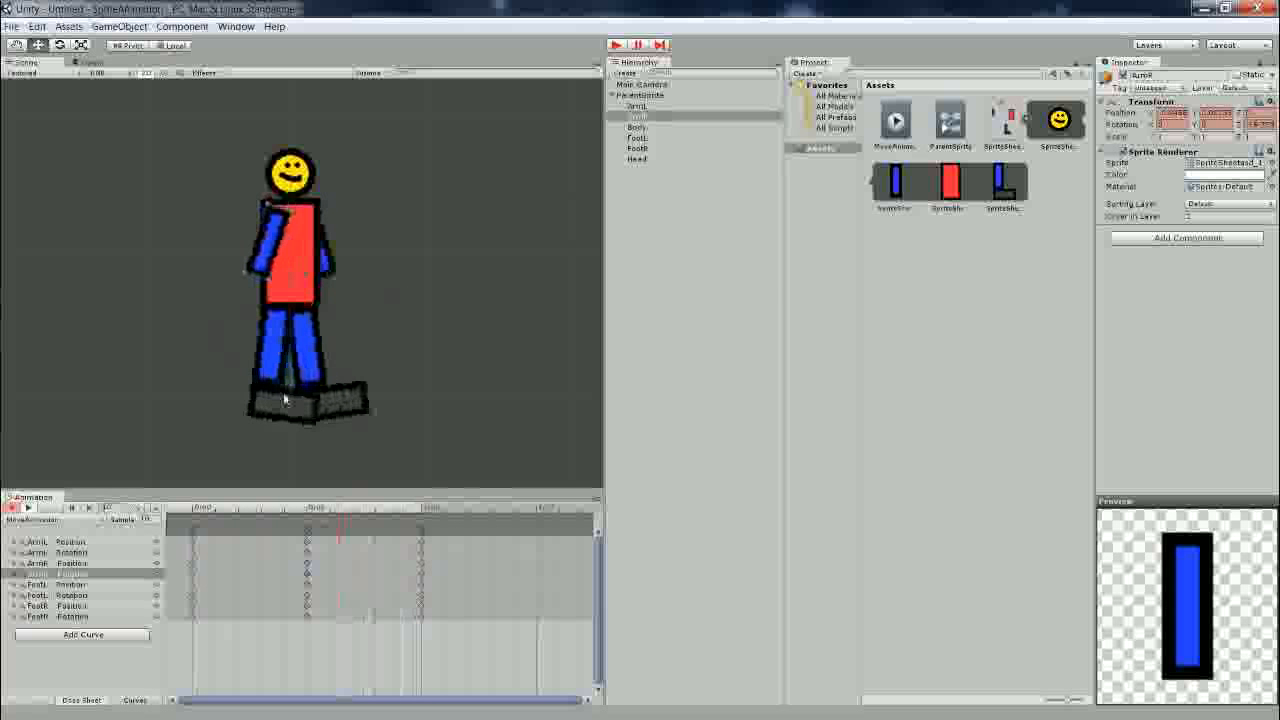
pyautogui.click(29, 508)
pyautogui.click(29, 508)
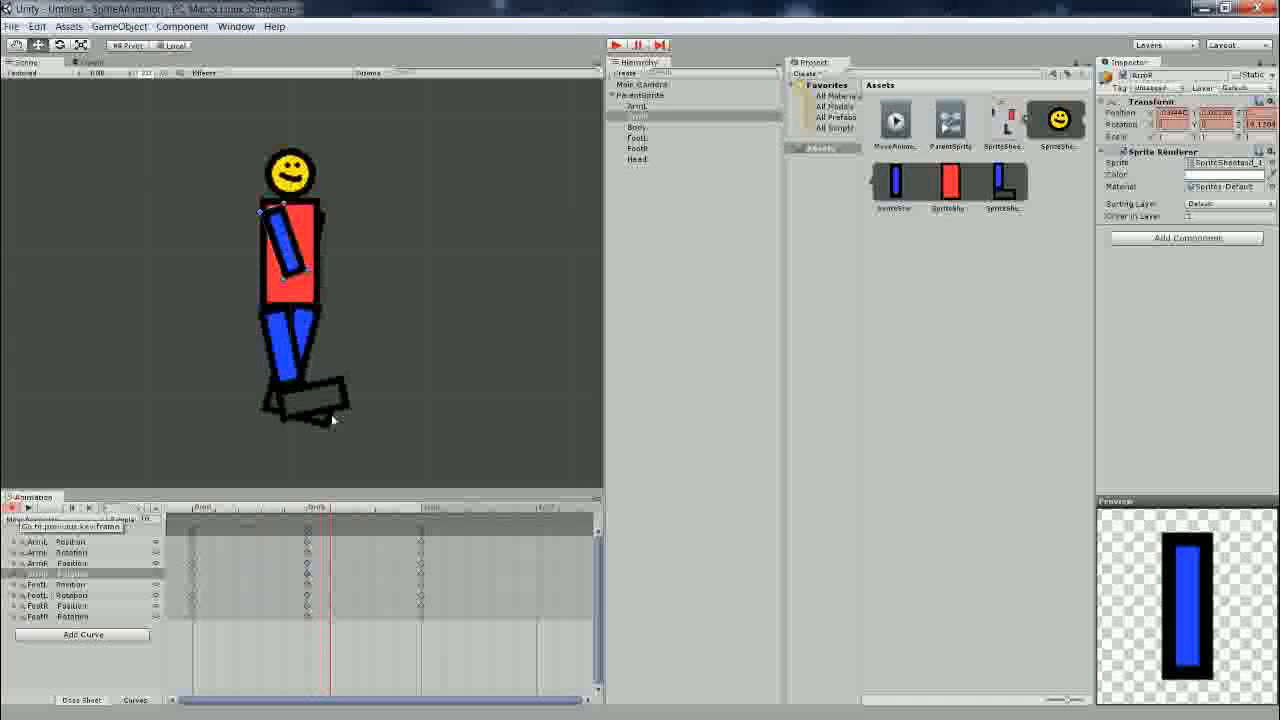
pyautogui.click(29, 508)
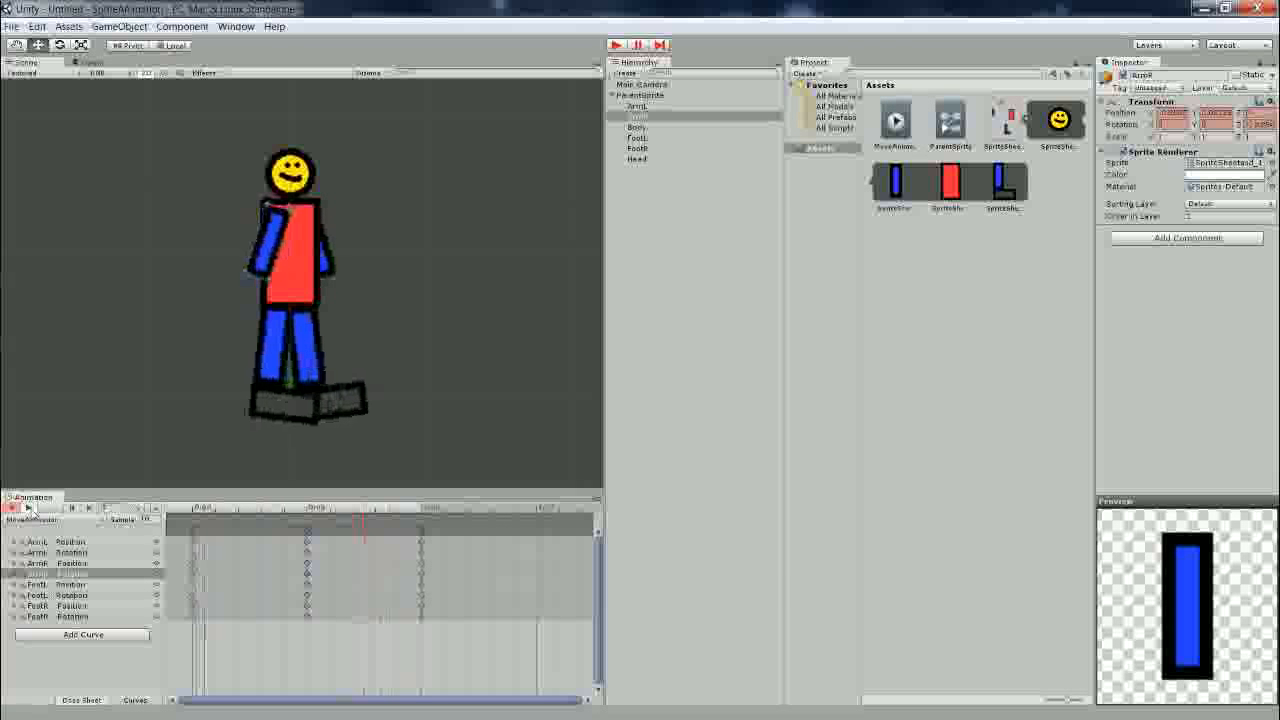
pyautogui.click(28, 508)
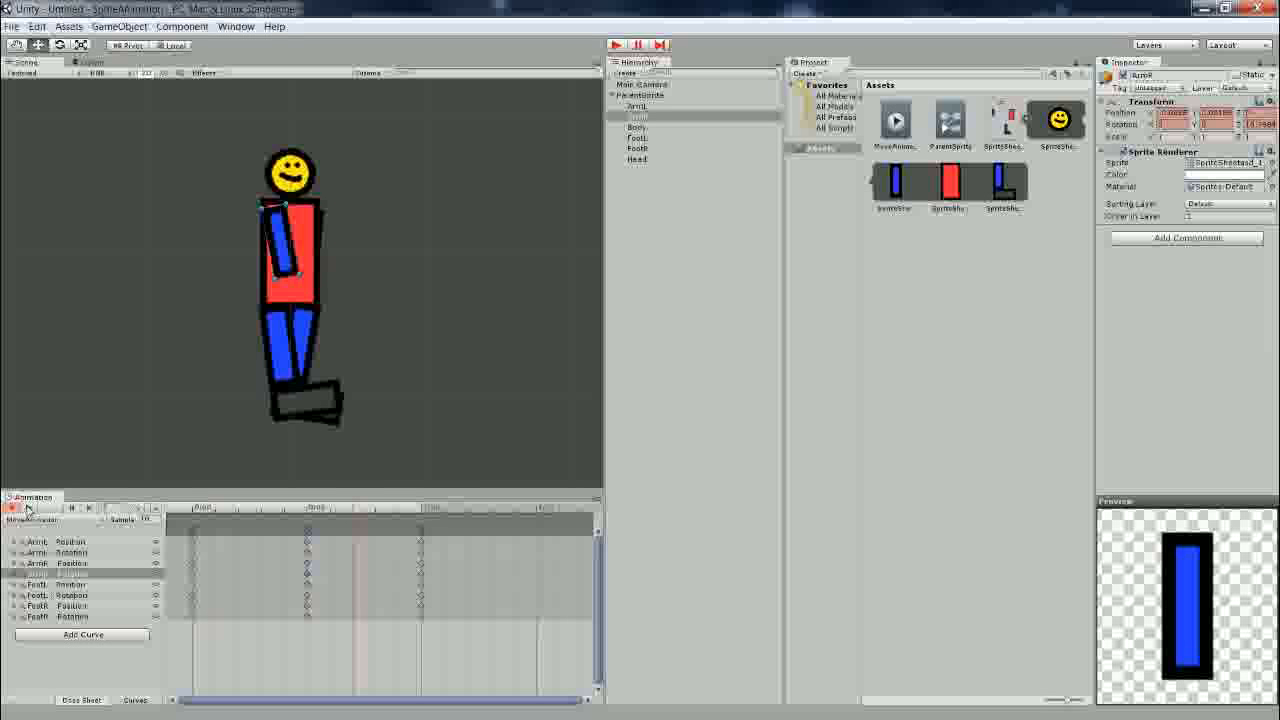
pyautogui.click(374, 300)
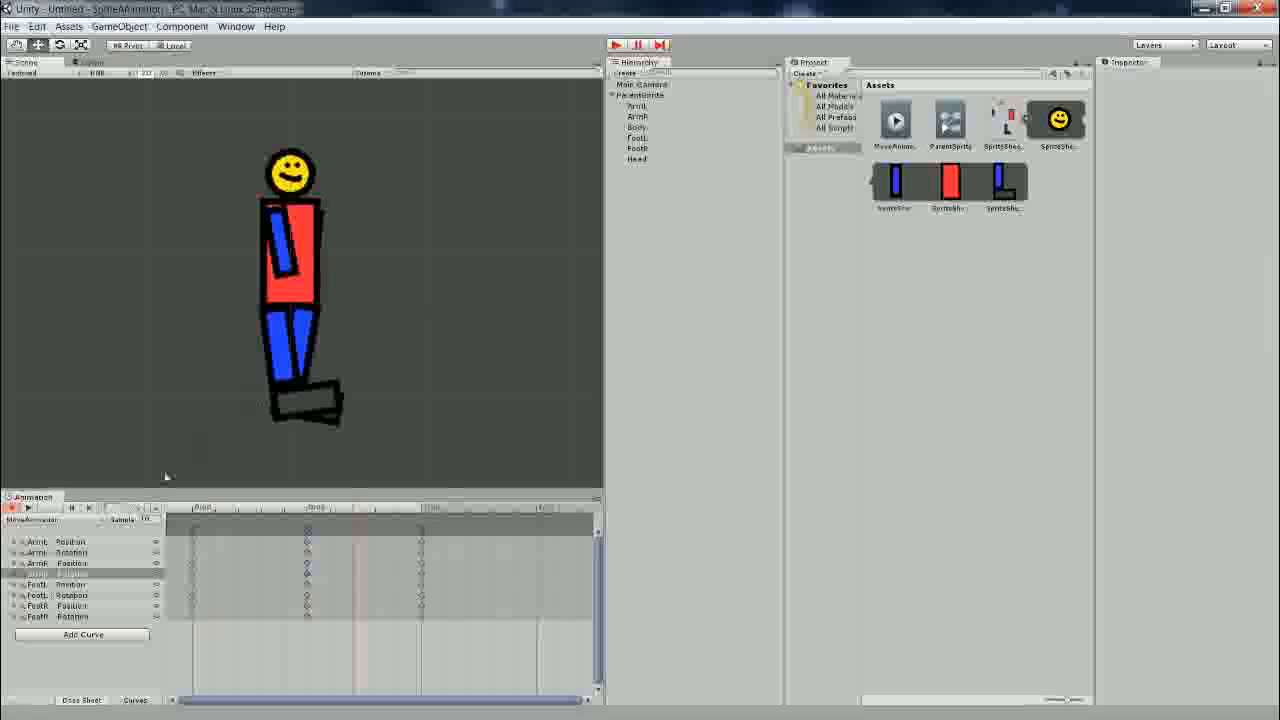
pyautogui.click(29, 508)
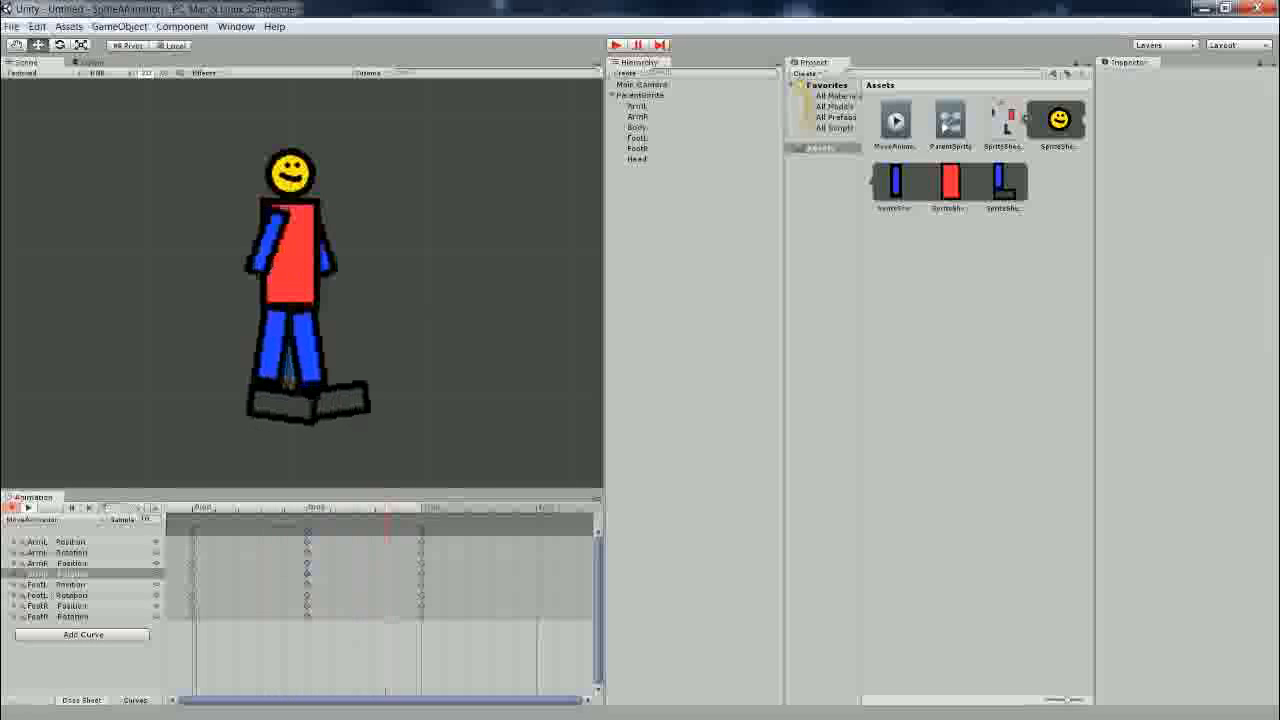